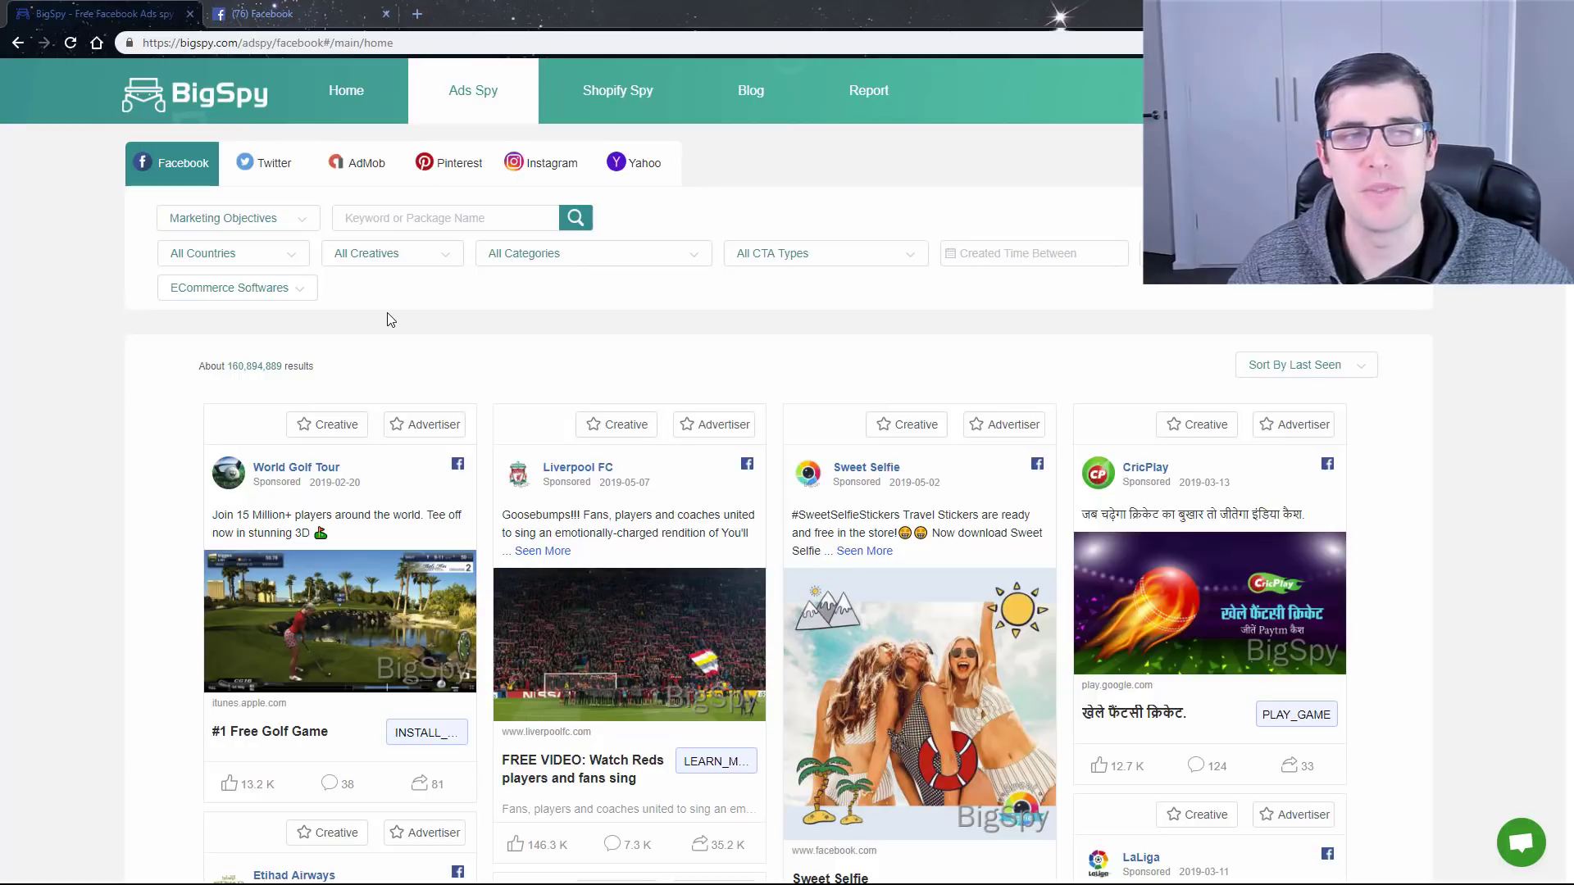
Step: Scroll the unfiltered Facebook ad results, about 160,894,889 ads, down and back up
{"action": "scroll", "coordinate": [389, 319], "scroll_direction": "down", "scroll_amount": 1}
{"action": "scroll", "coordinate": [352, 279], "scroll_direction": "up", "scroll_amount": 1}
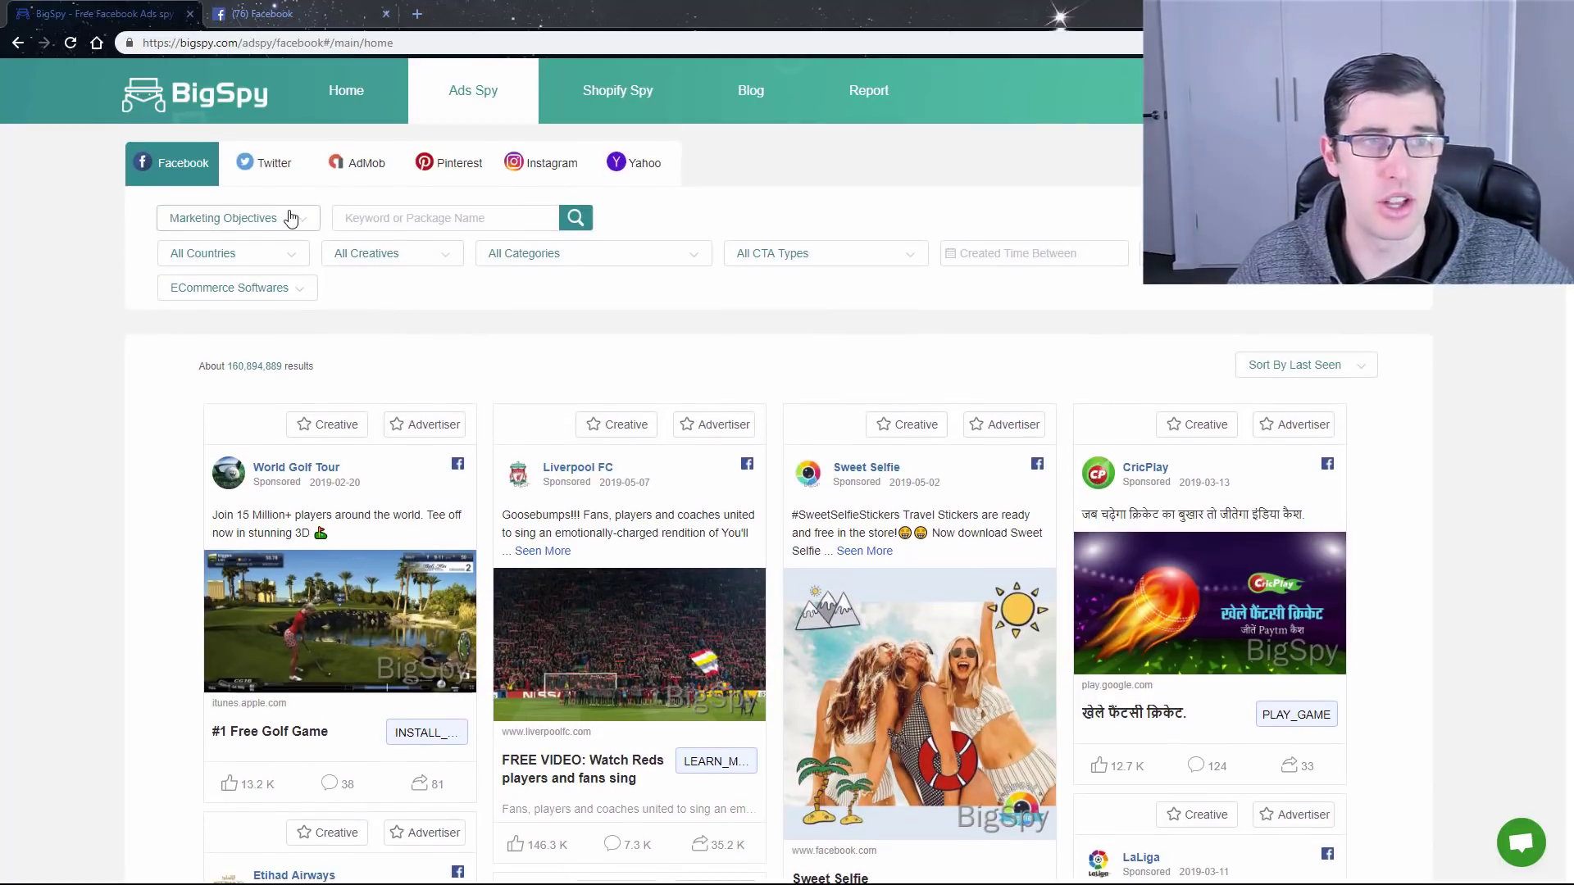
Step: Filter Facebook ads to the Website Conversion objective and scroll the country list toward United States
{"action": "left_click", "coordinate": [289, 218]}
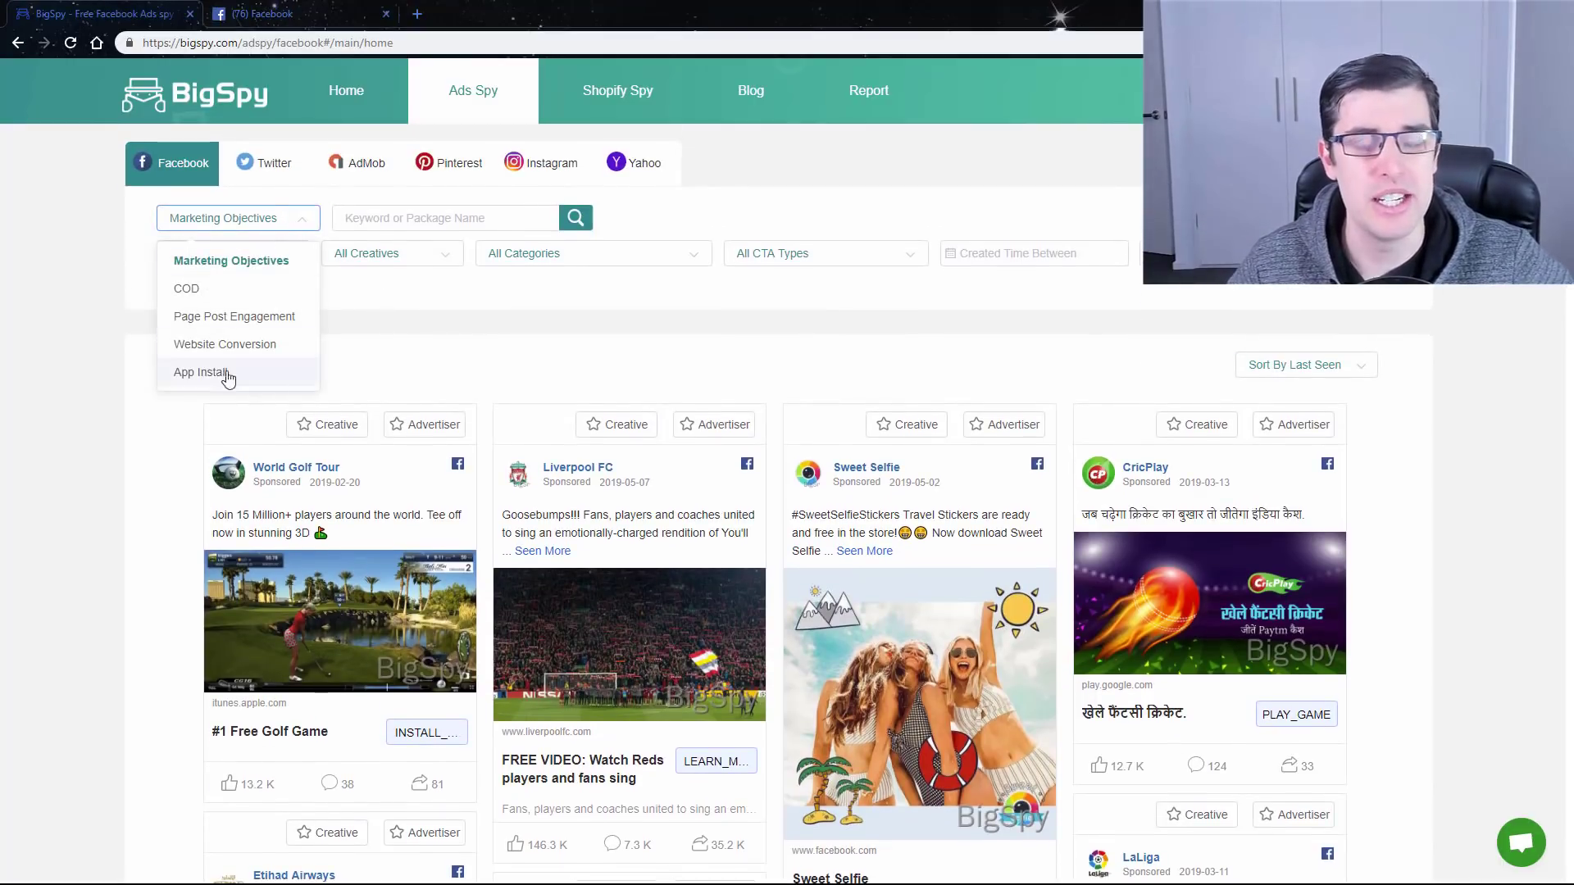
{"action": "left_click", "coordinate": [209, 346]}
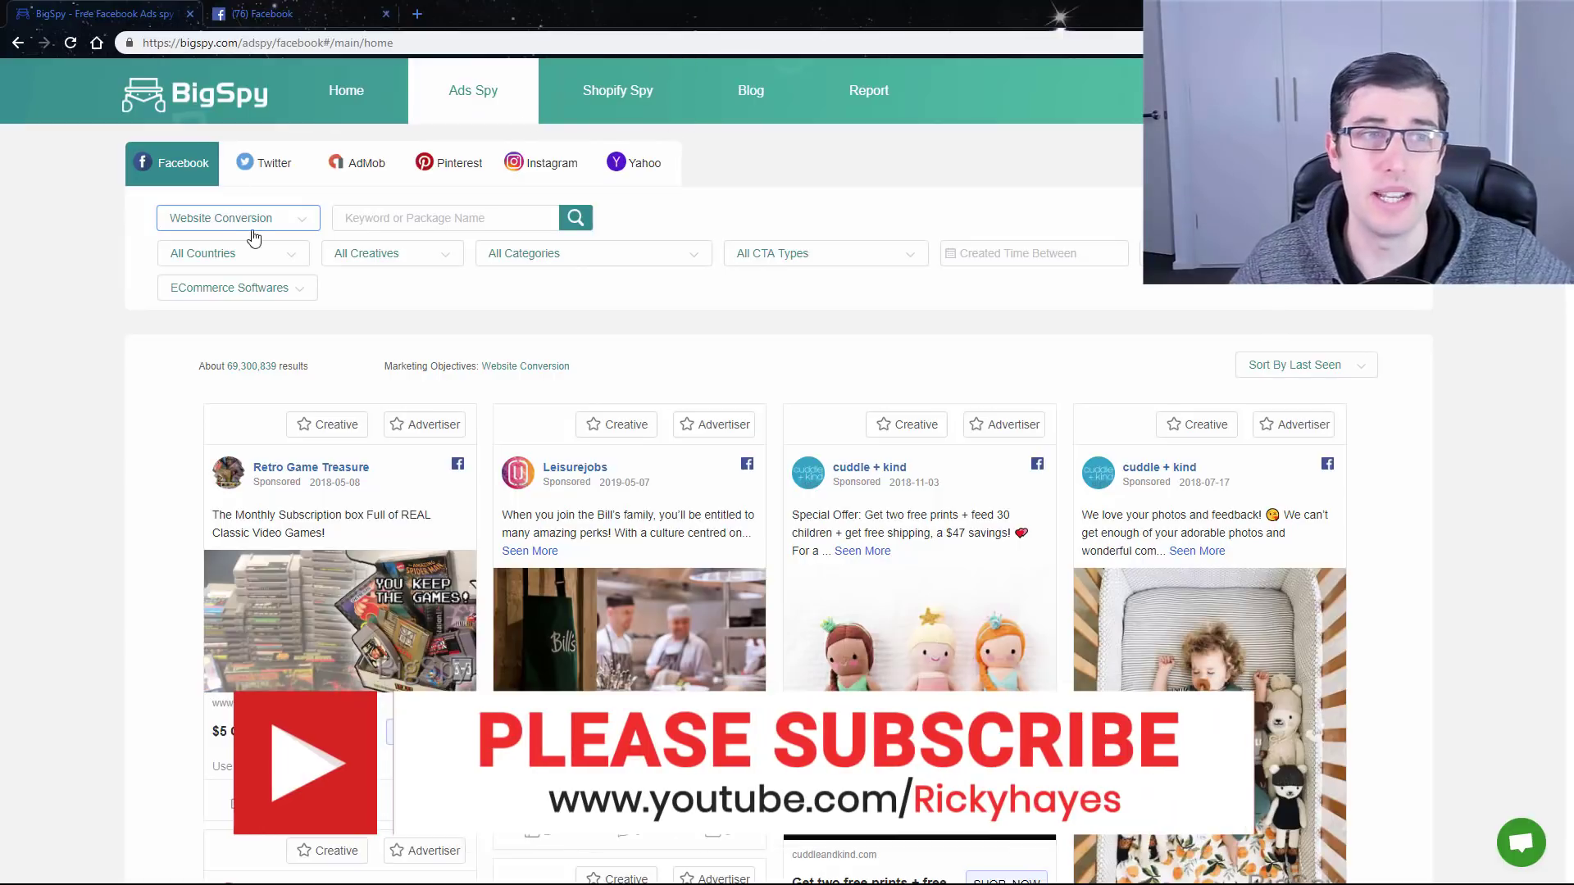
{"action": "left_click", "coordinate": [261, 259]}
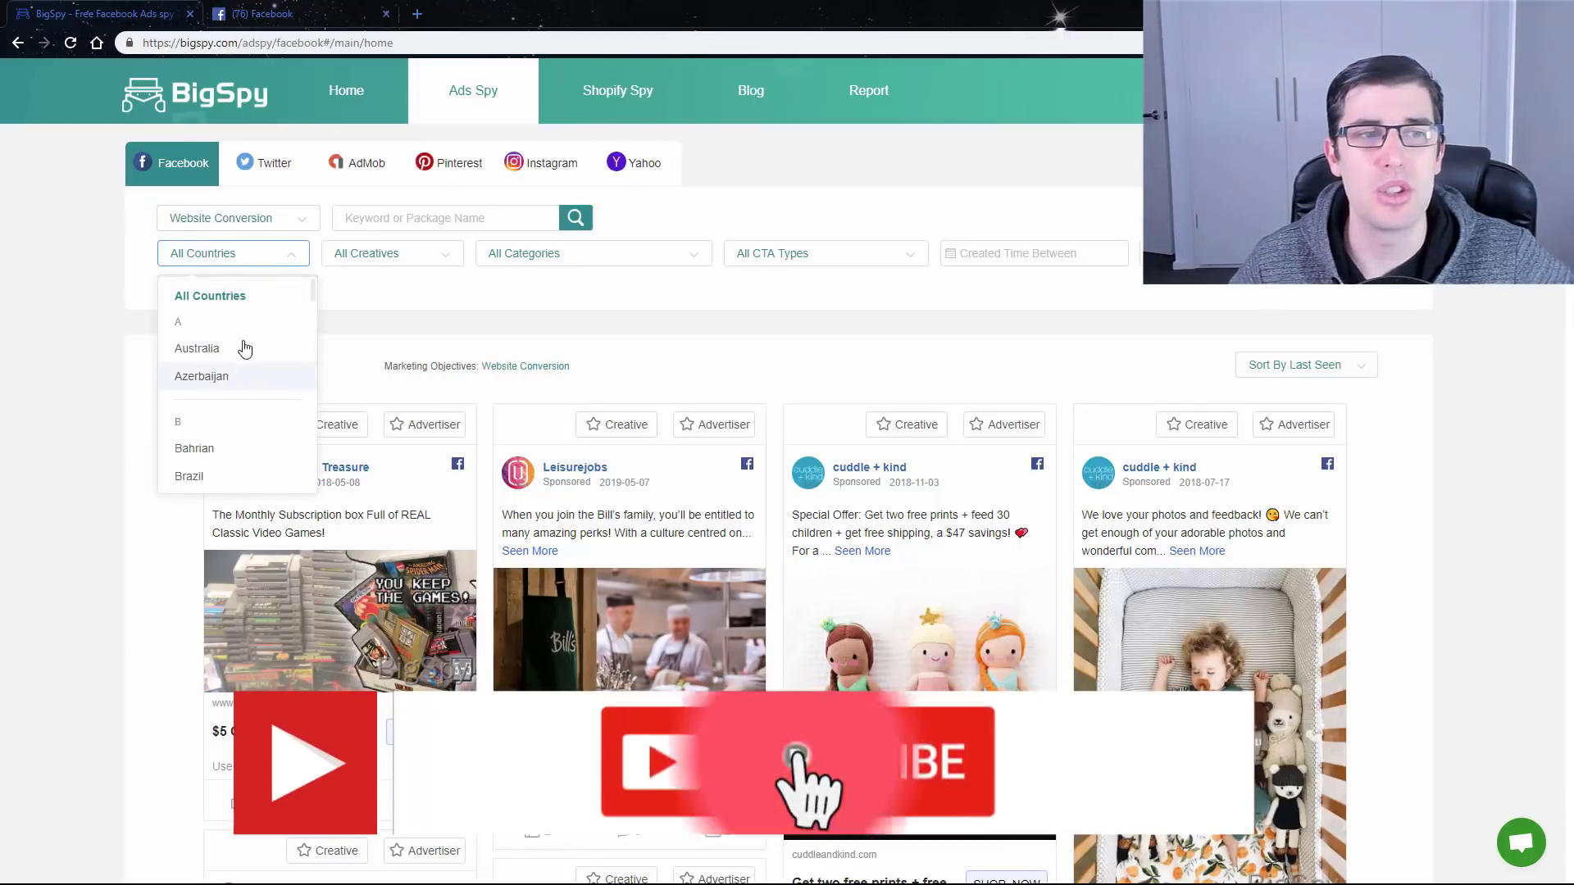
{"action": "scroll", "coordinate": [225, 381], "scroll_direction": "down", "scroll_amount": 15}
{"action": "scroll", "coordinate": [247, 414], "scroll_direction": "down", "scroll_amount": 6}
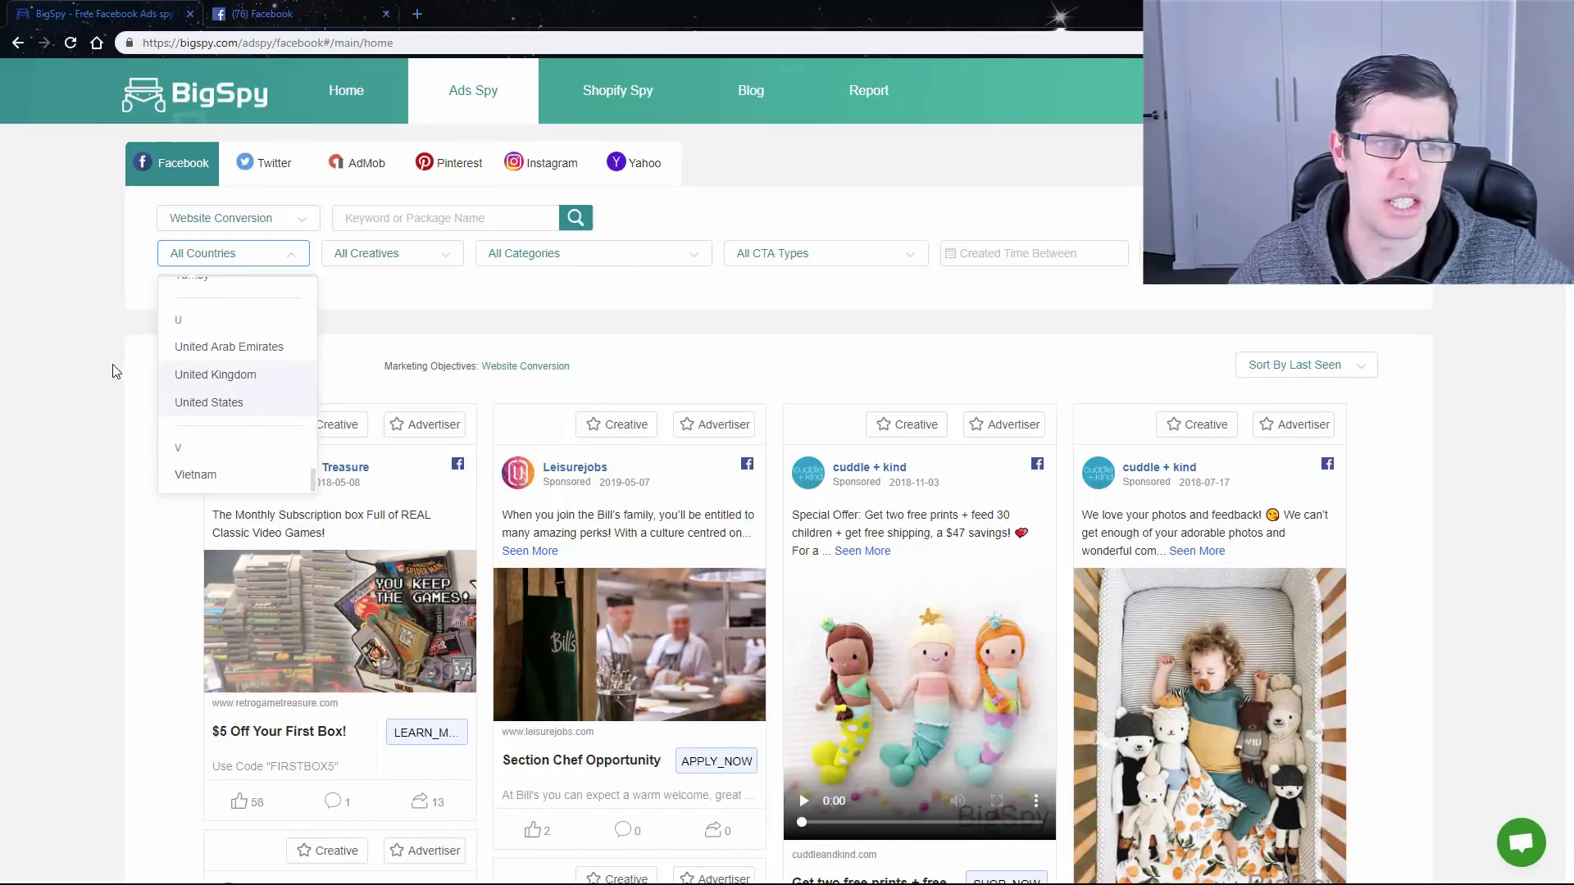
{"action": "left_click", "coordinate": [195, 403]}
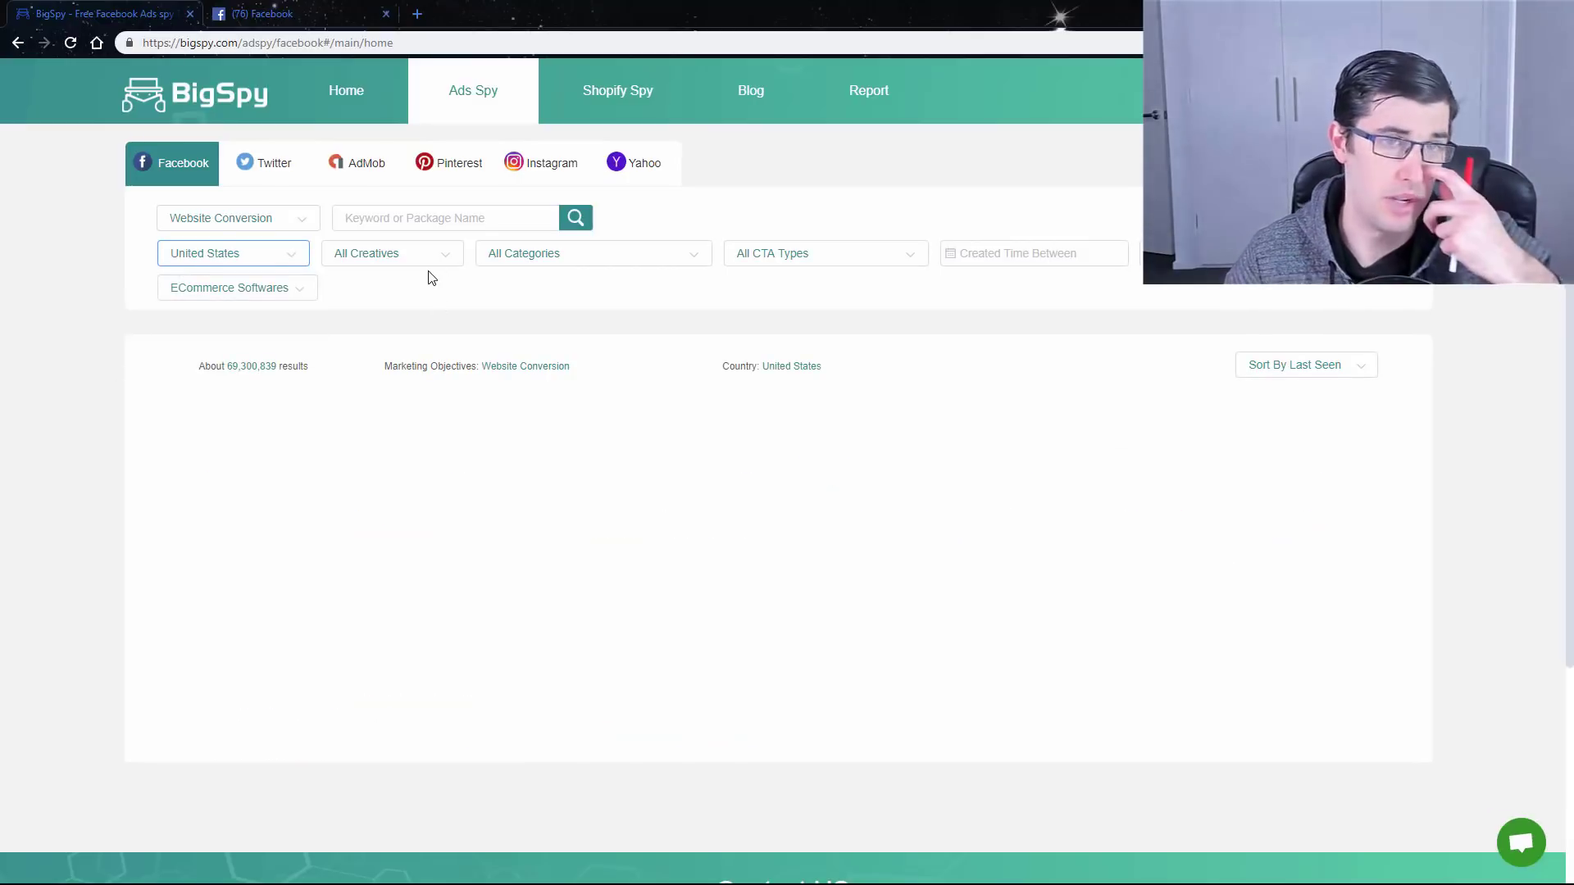
{"action": "left_click", "coordinate": [405, 259]}
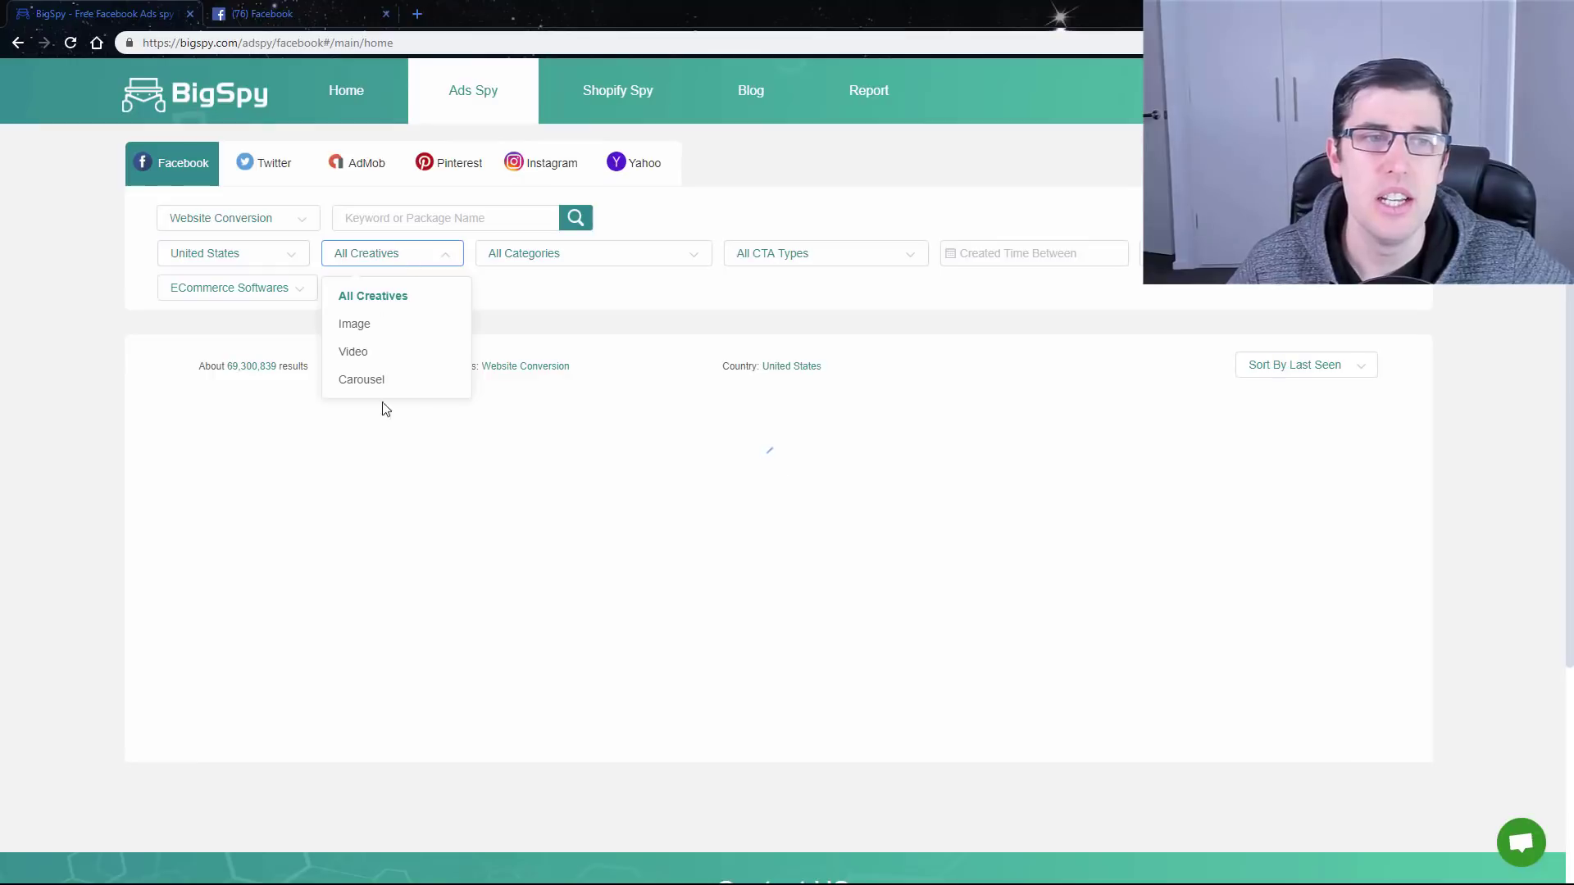
{"action": "left_click", "coordinate": [518, 253]}
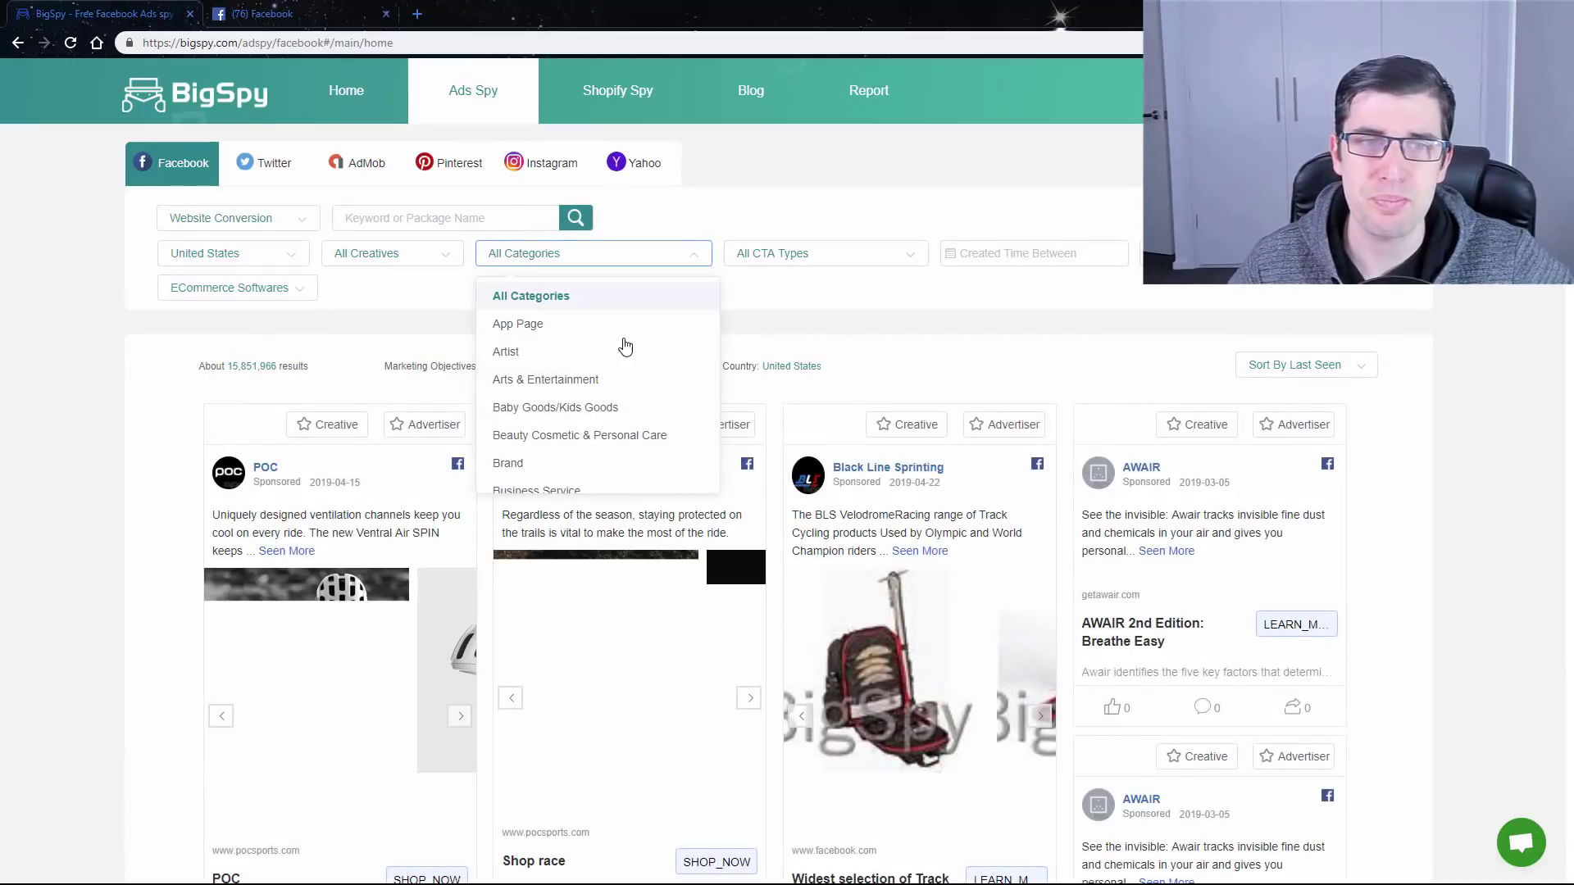
{"action": "scroll", "coordinate": [611, 368], "scroll_direction": "down", "scroll_amount": 1}
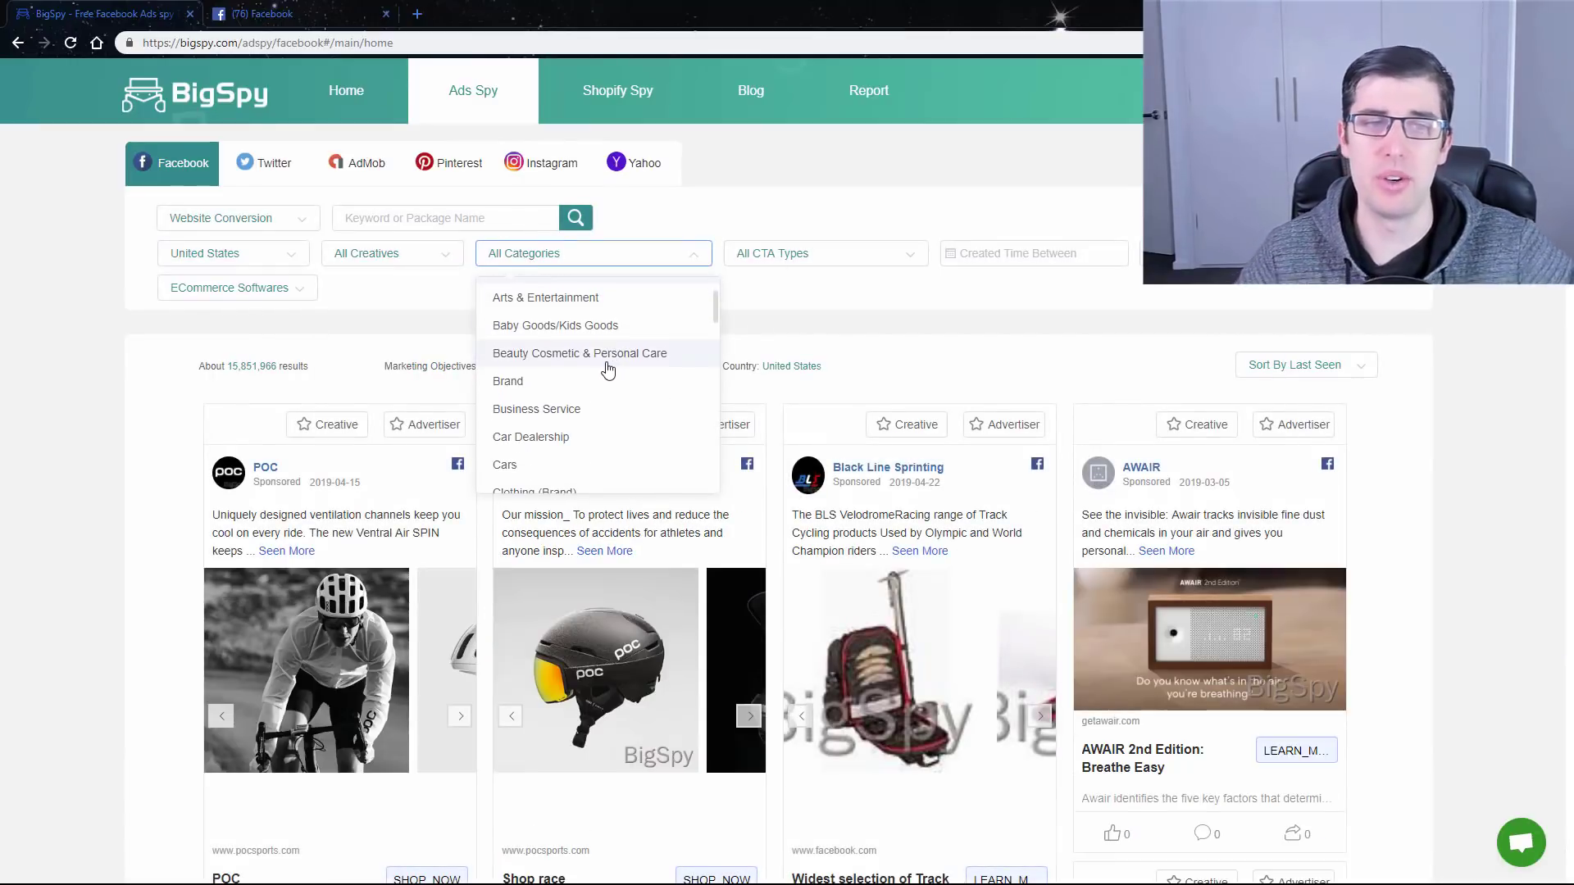
{"action": "scroll", "coordinate": [596, 360], "scroll_direction": "down", "scroll_amount": 1}
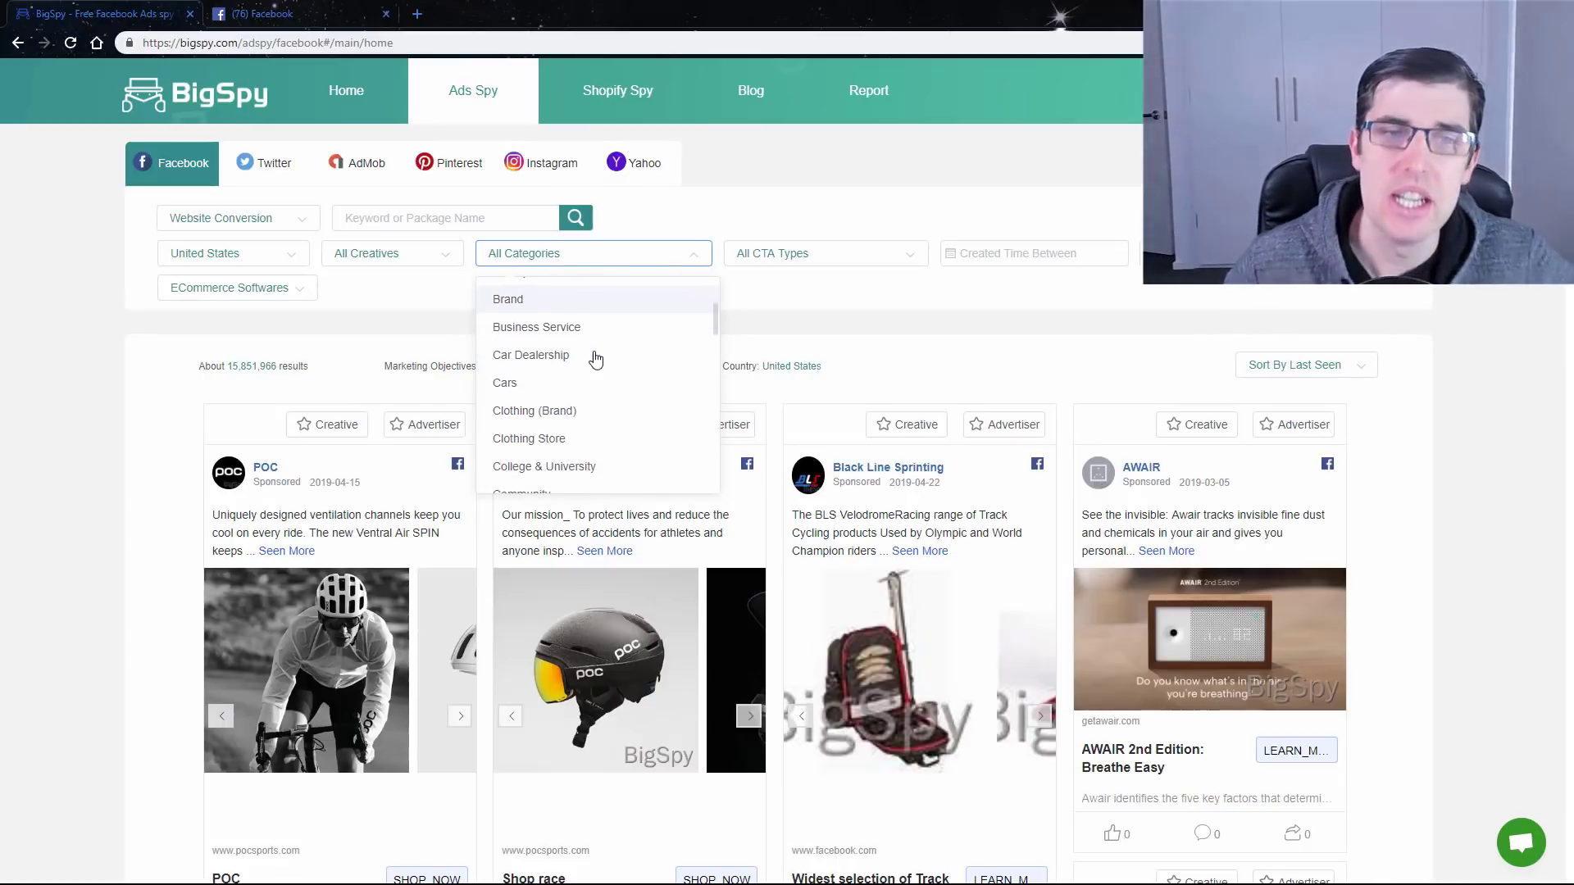
{"action": "scroll", "coordinate": [596, 359], "scroll_direction": "down", "scroll_amount": 2}
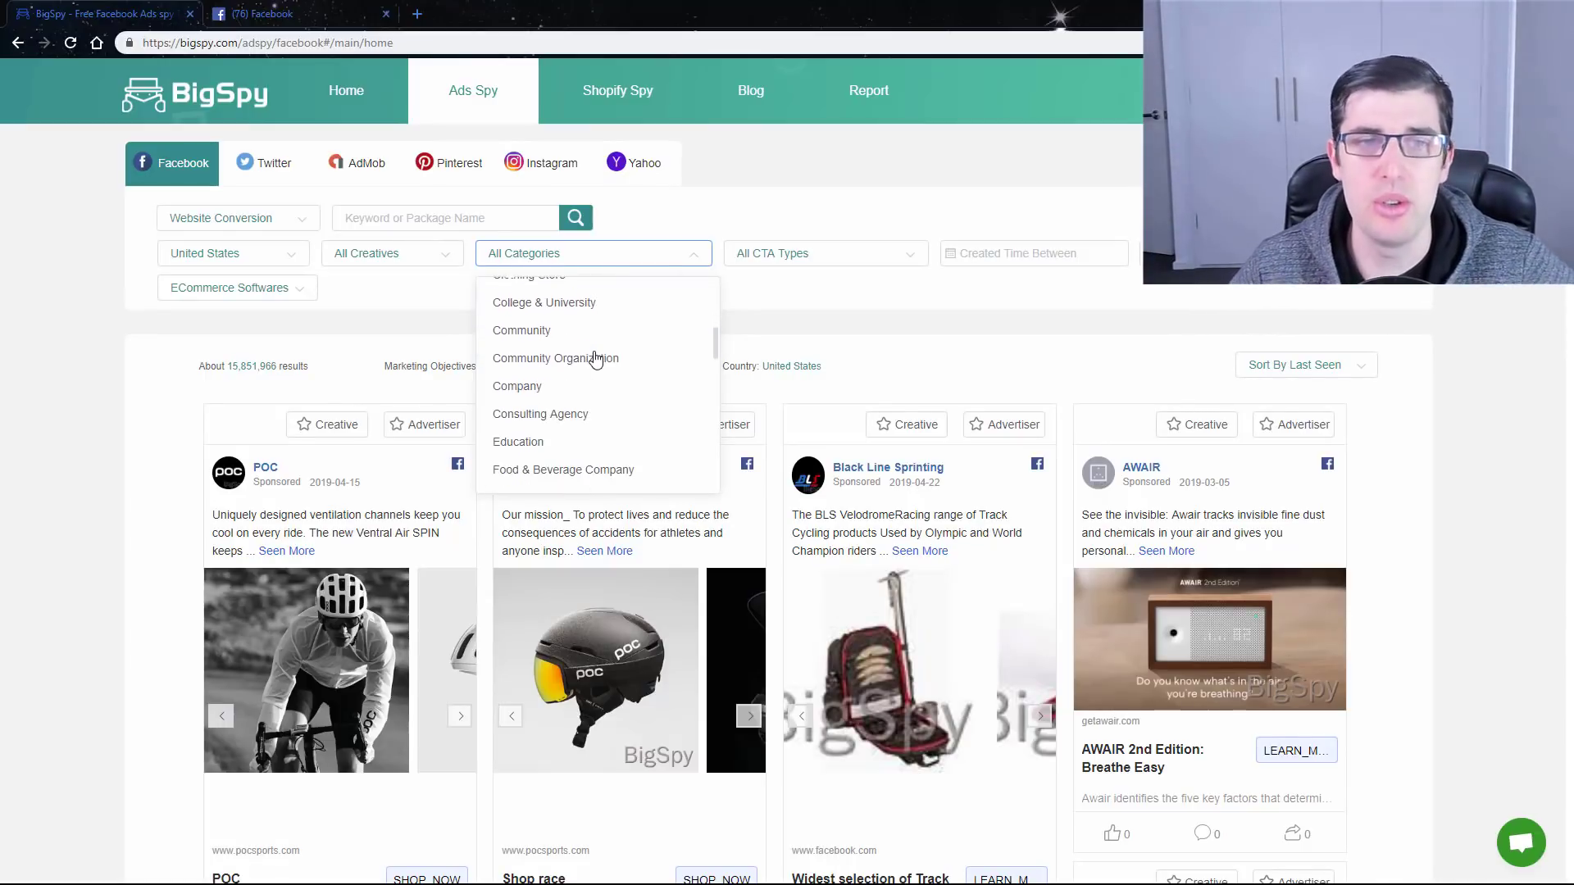
{"action": "scroll", "coordinate": [599, 350], "scroll_direction": "down", "scroll_amount": 3}
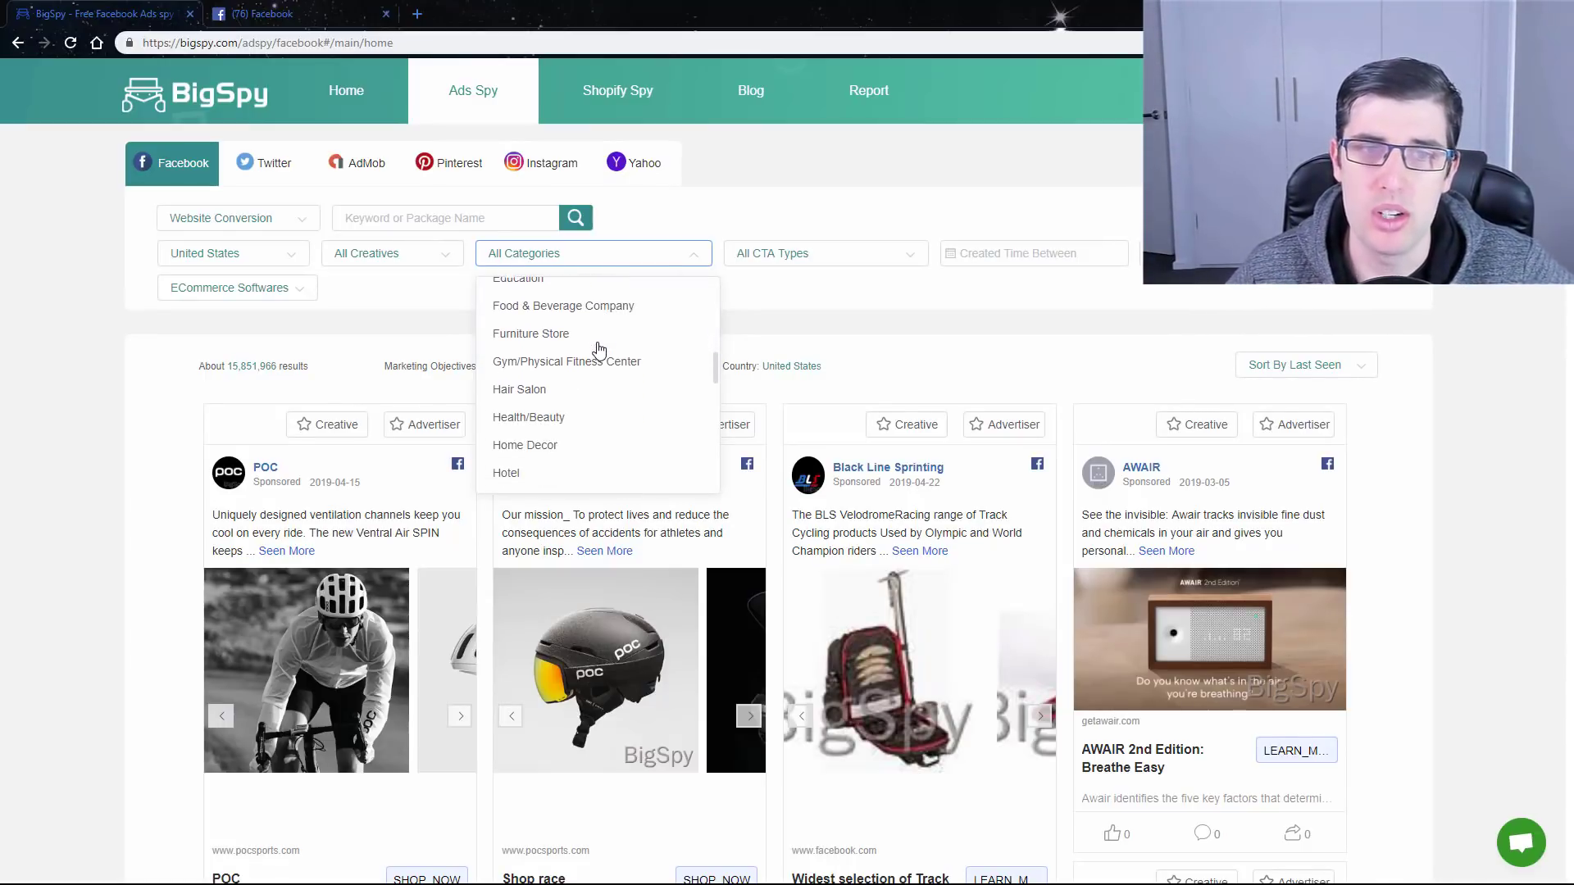
{"action": "scroll", "coordinate": [599, 349], "scroll_direction": "down", "scroll_amount": 1}
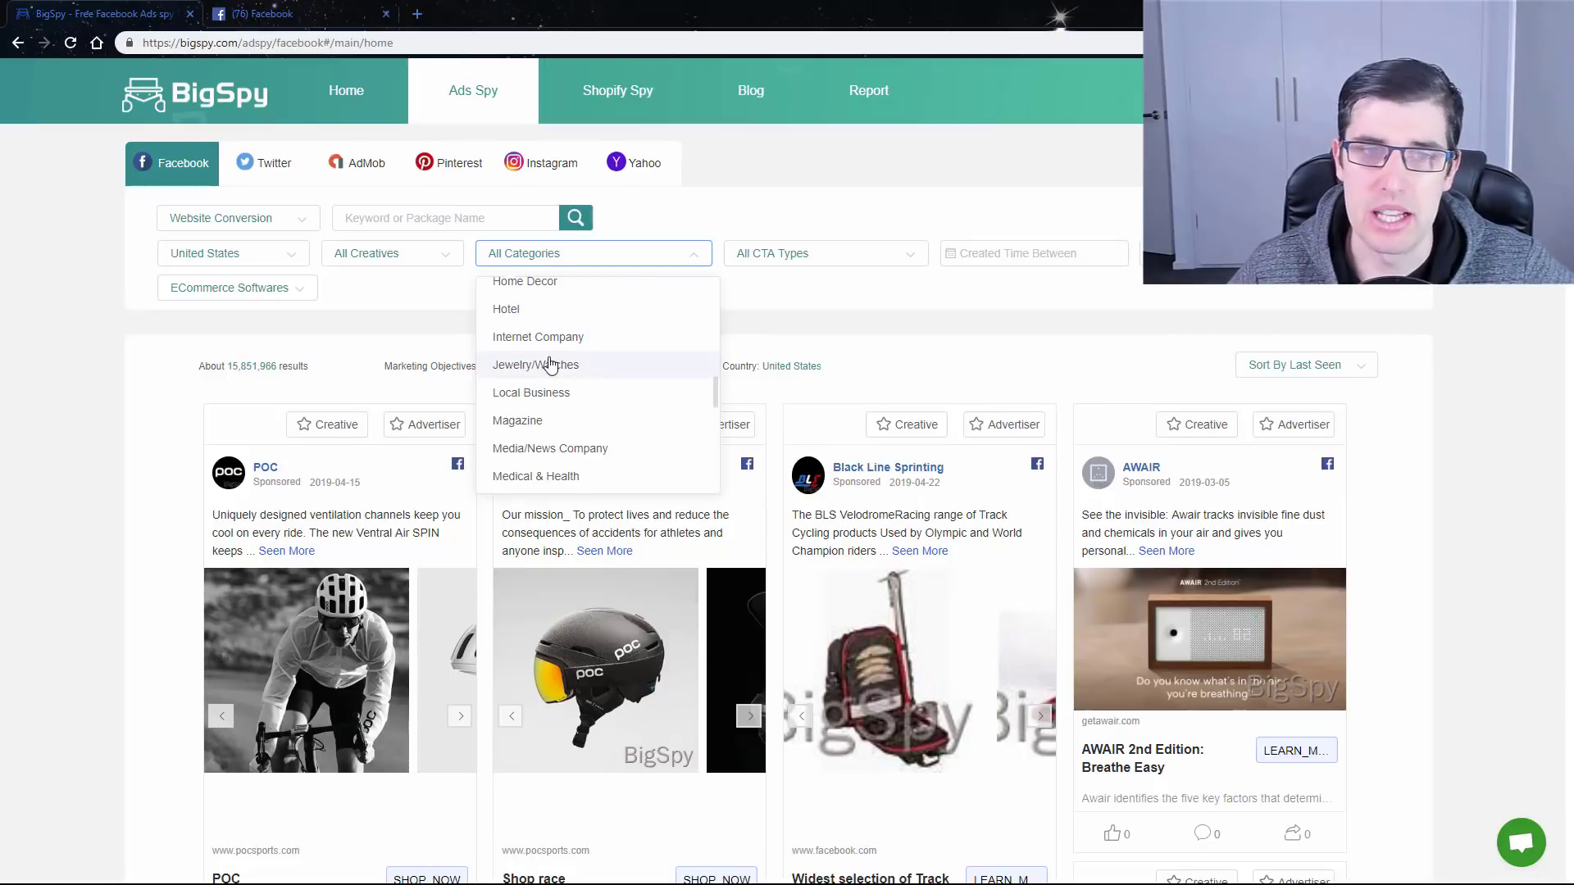
{"action": "scroll", "coordinate": [551, 366], "scroll_direction": "down", "scroll_amount": 3}
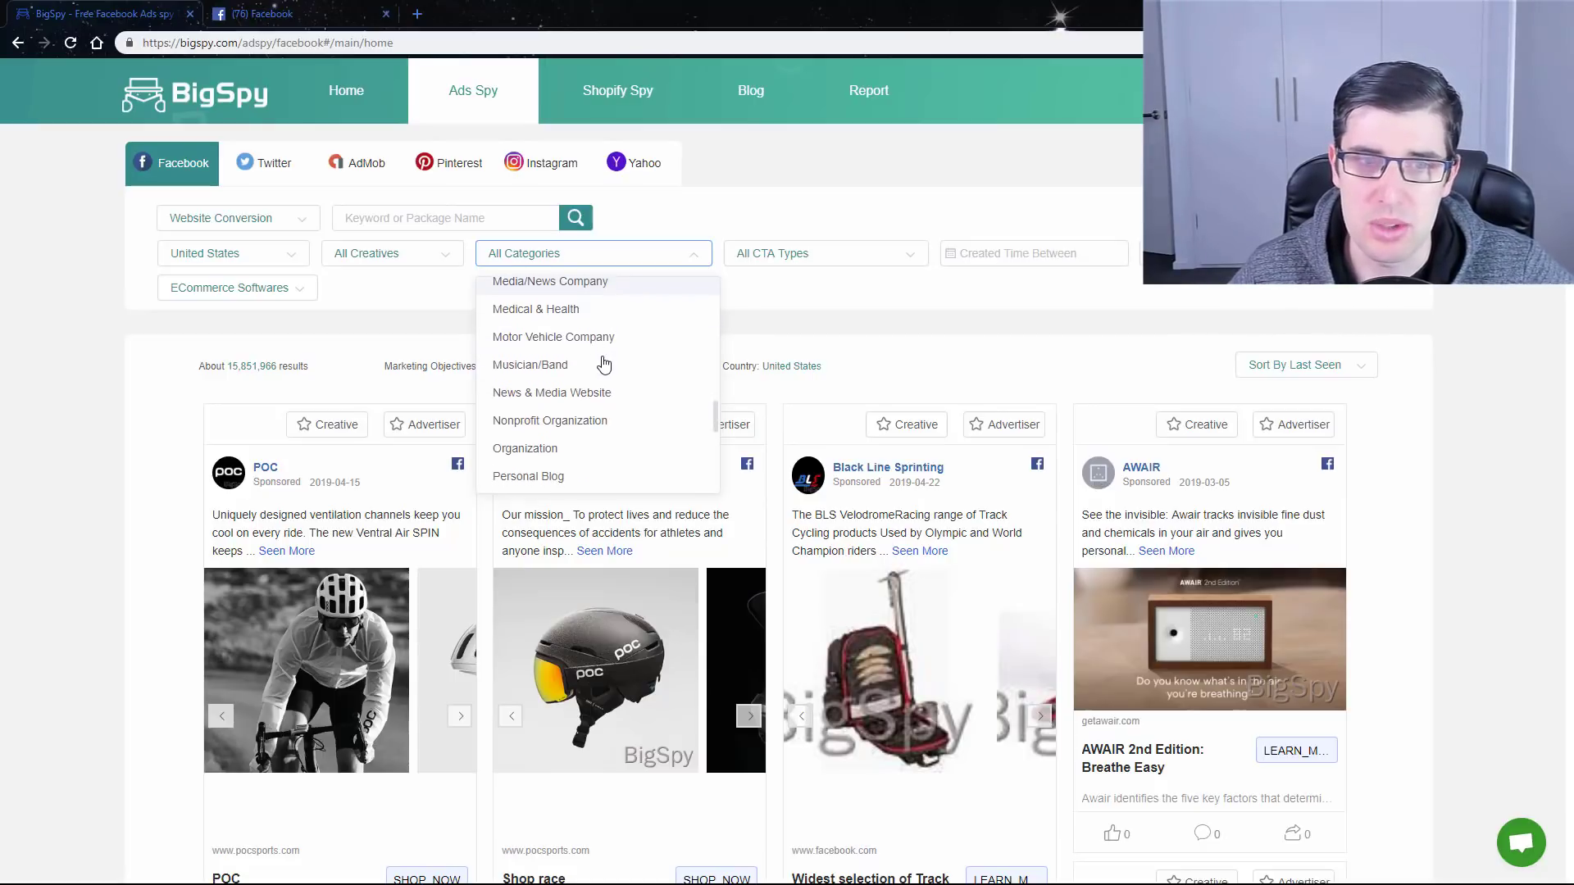
{"action": "scroll", "coordinate": [604, 364], "scroll_direction": "down", "scroll_amount": 3}
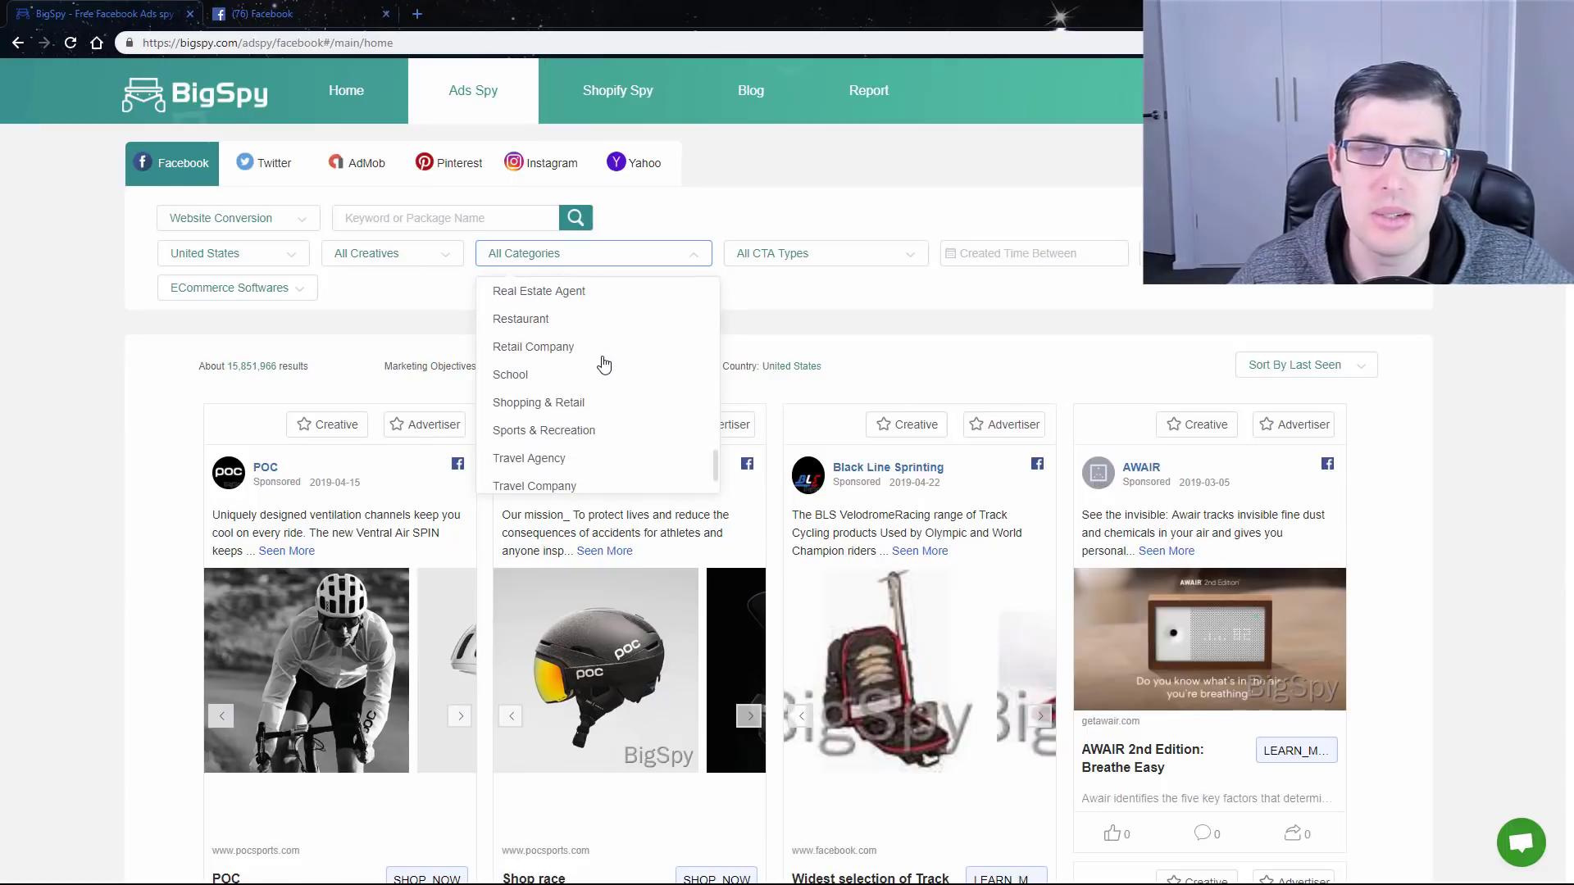
{"action": "scroll", "coordinate": [604, 364], "scroll_direction": "down", "scroll_amount": 1}
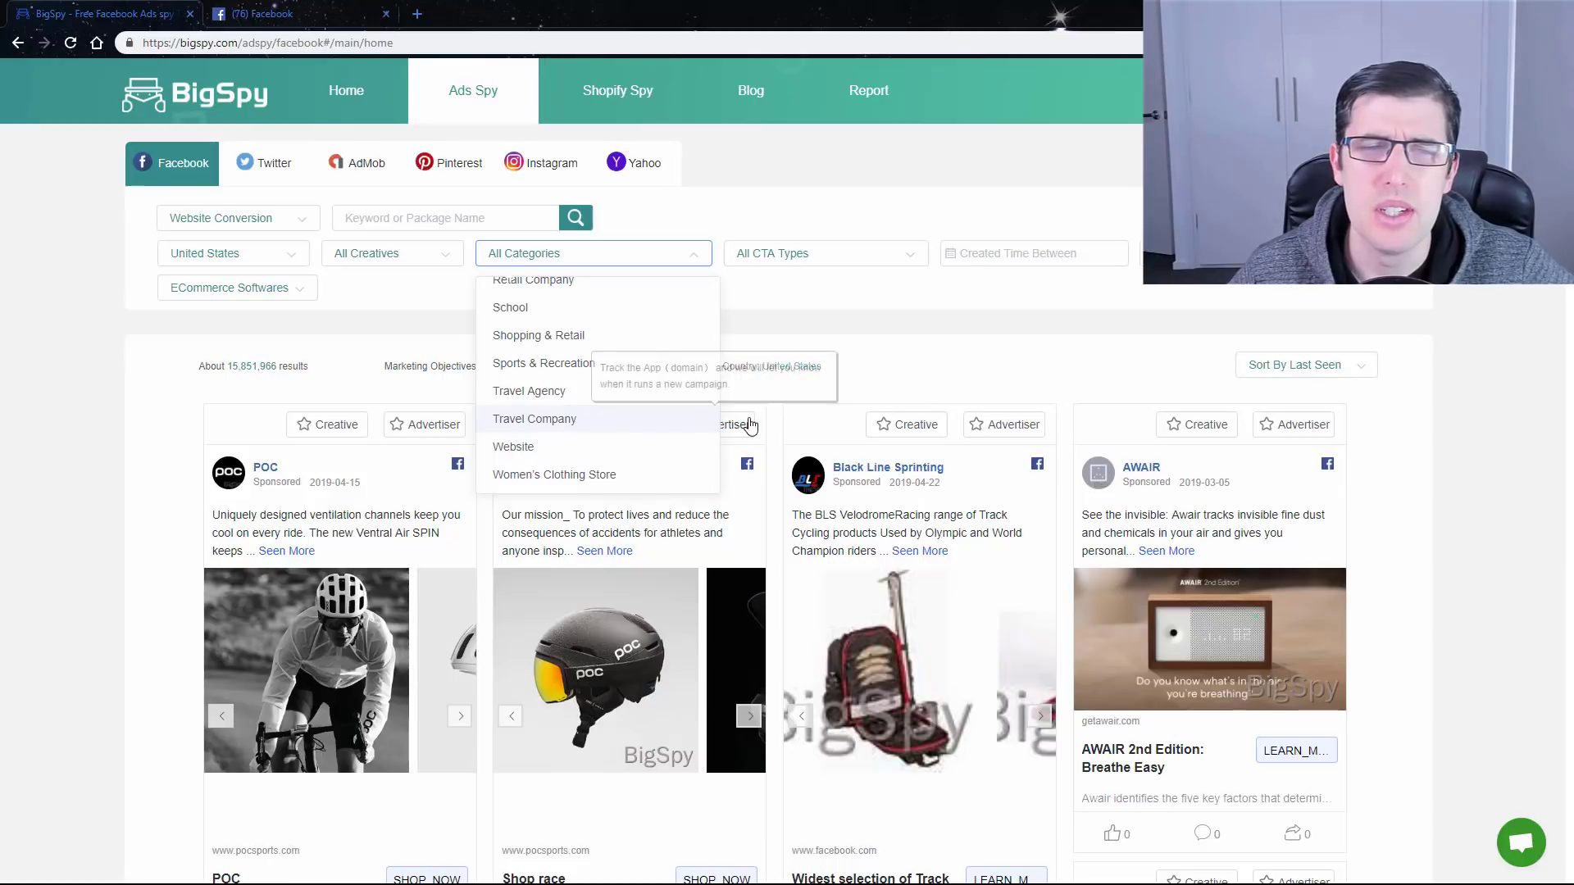
Step: Filter the ads to the LEARN_MORE call-to-action type and browse the results
{"action": "scroll", "coordinate": [915, 217], "scroll_direction": "down", "scroll_amount": 1}
{"action": "left_click", "coordinate": [805, 176]}
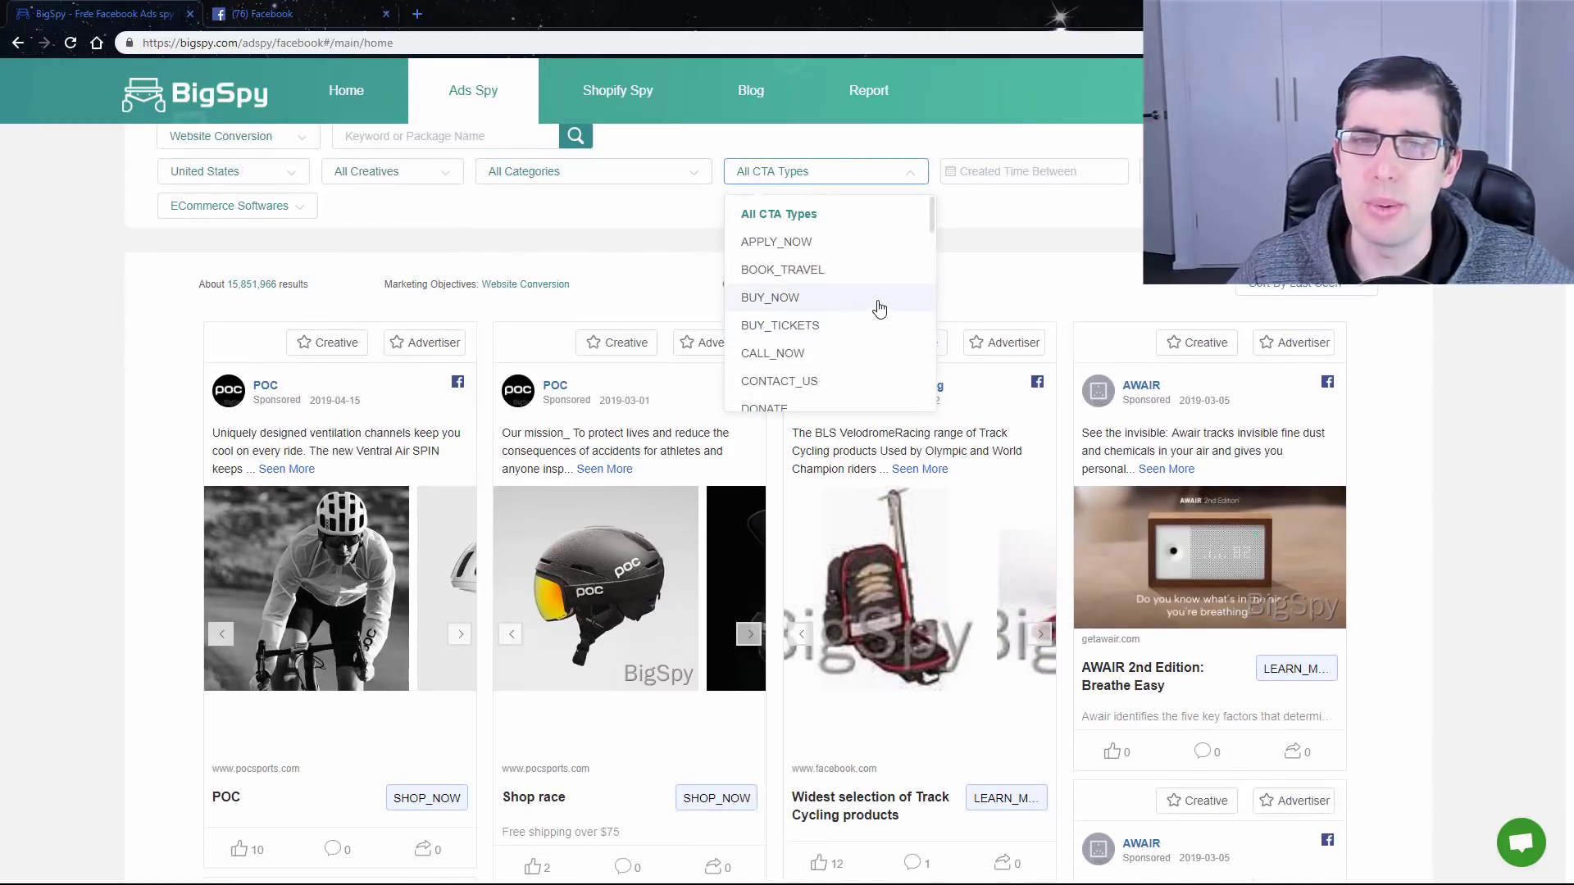
{"action": "scroll", "coordinate": [857, 271], "scroll_direction": "down", "scroll_amount": 3}
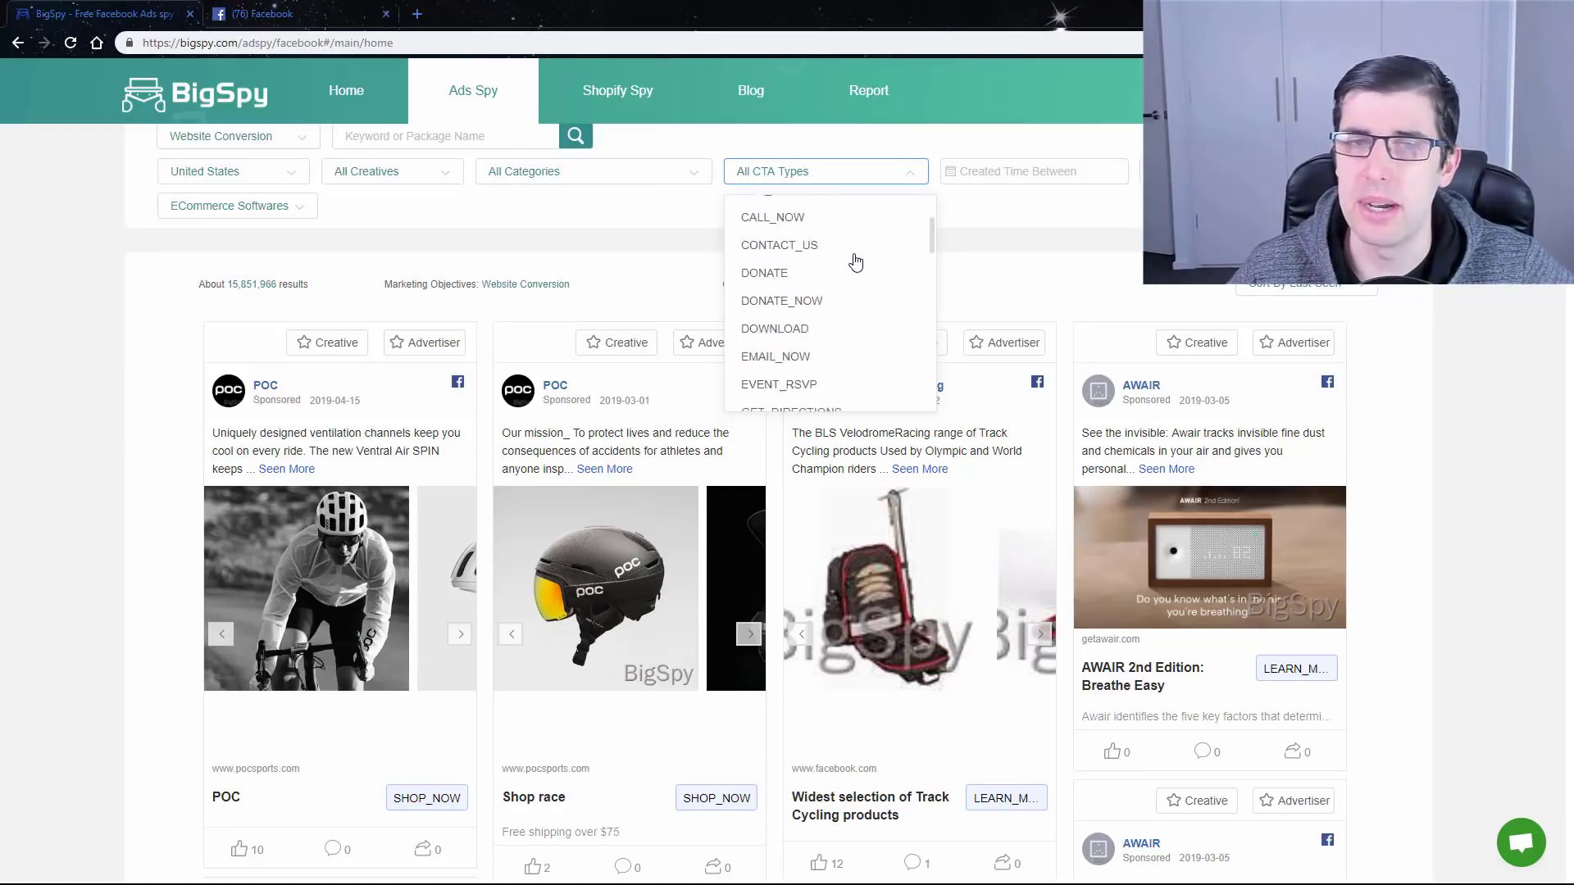
{"action": "scroll", "coordinate": [855, 261], "scroll_direction": "down", "scroll_amount": 5}
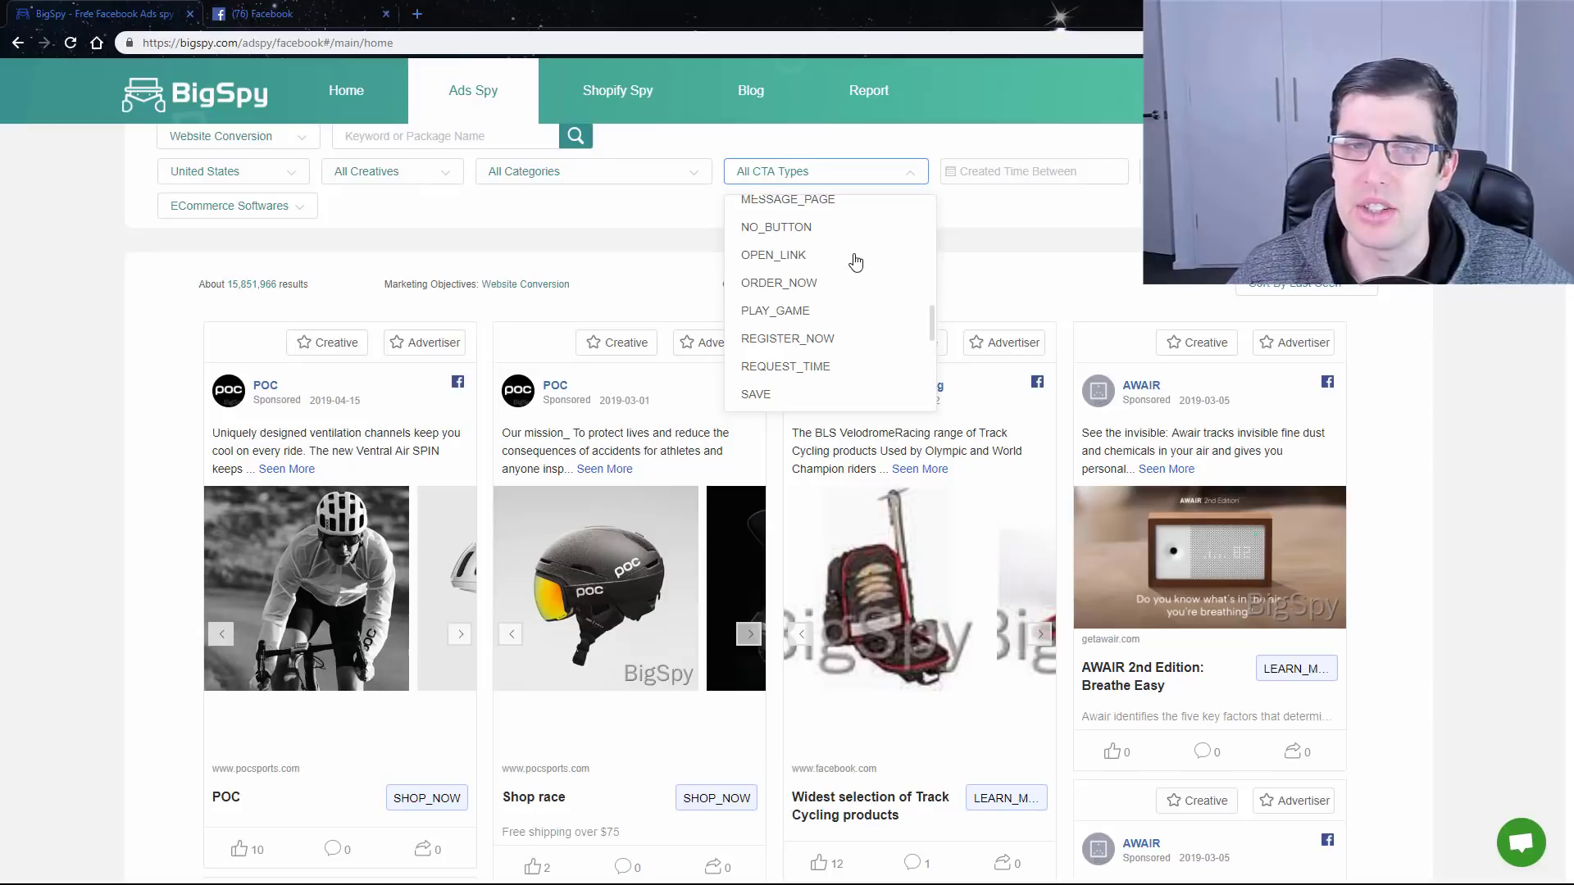
{"action": "scroll", "coordinate": [856, 260], "scroll_direction": "down", "scroll_amount": 2}
{"action": "scroll", "coordinate": [856, 261], "scroll_direction": "up", "scroll_amount": 4}
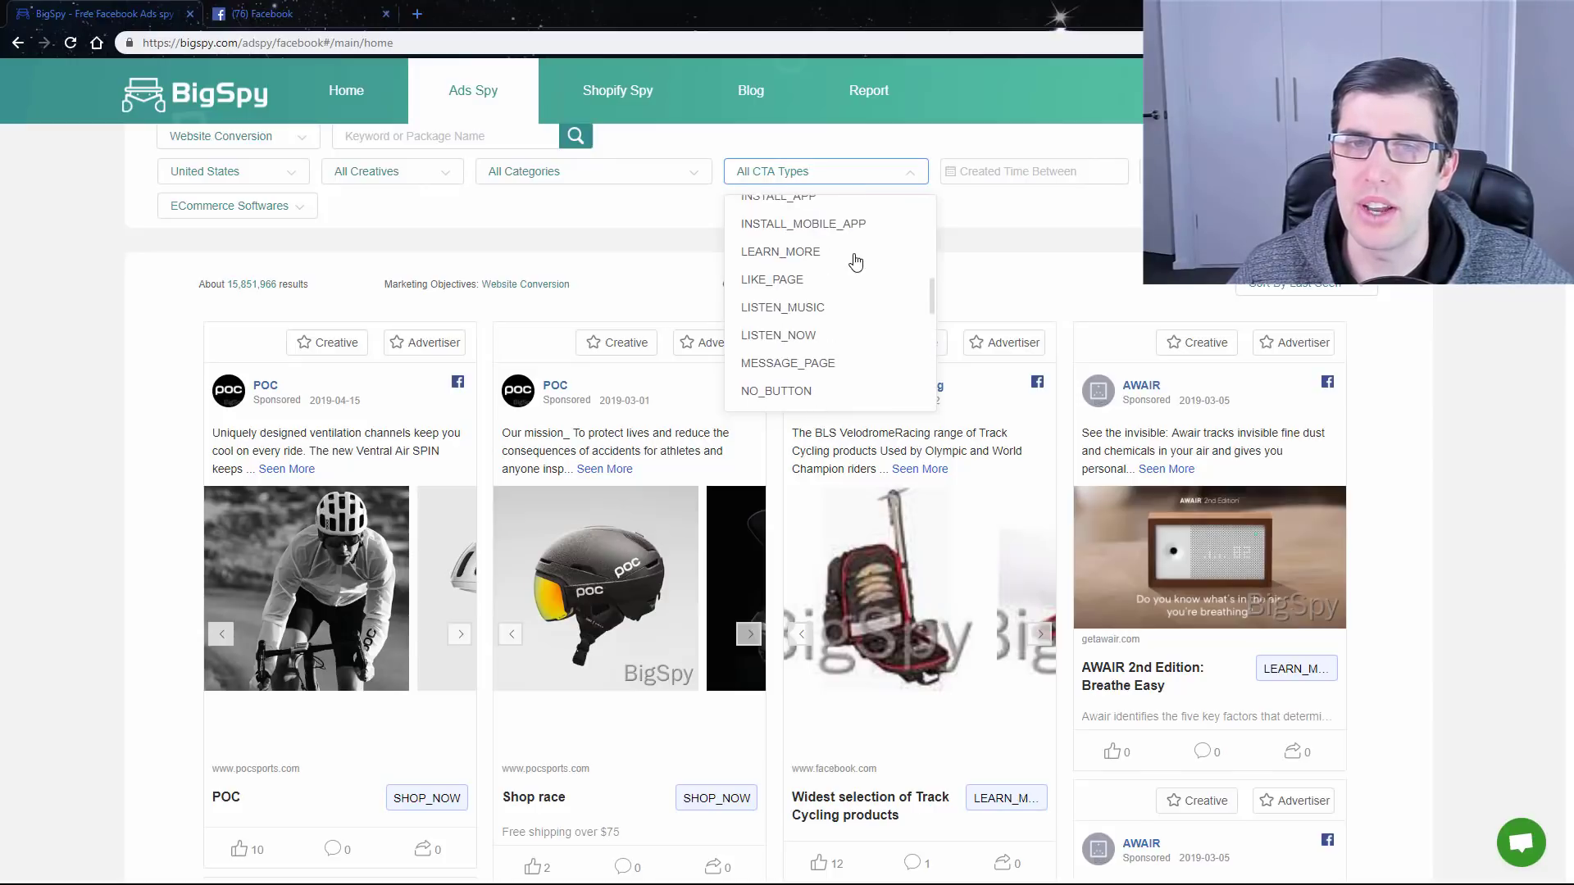
{"action": "left_click", "coordinate": [807, 254]}
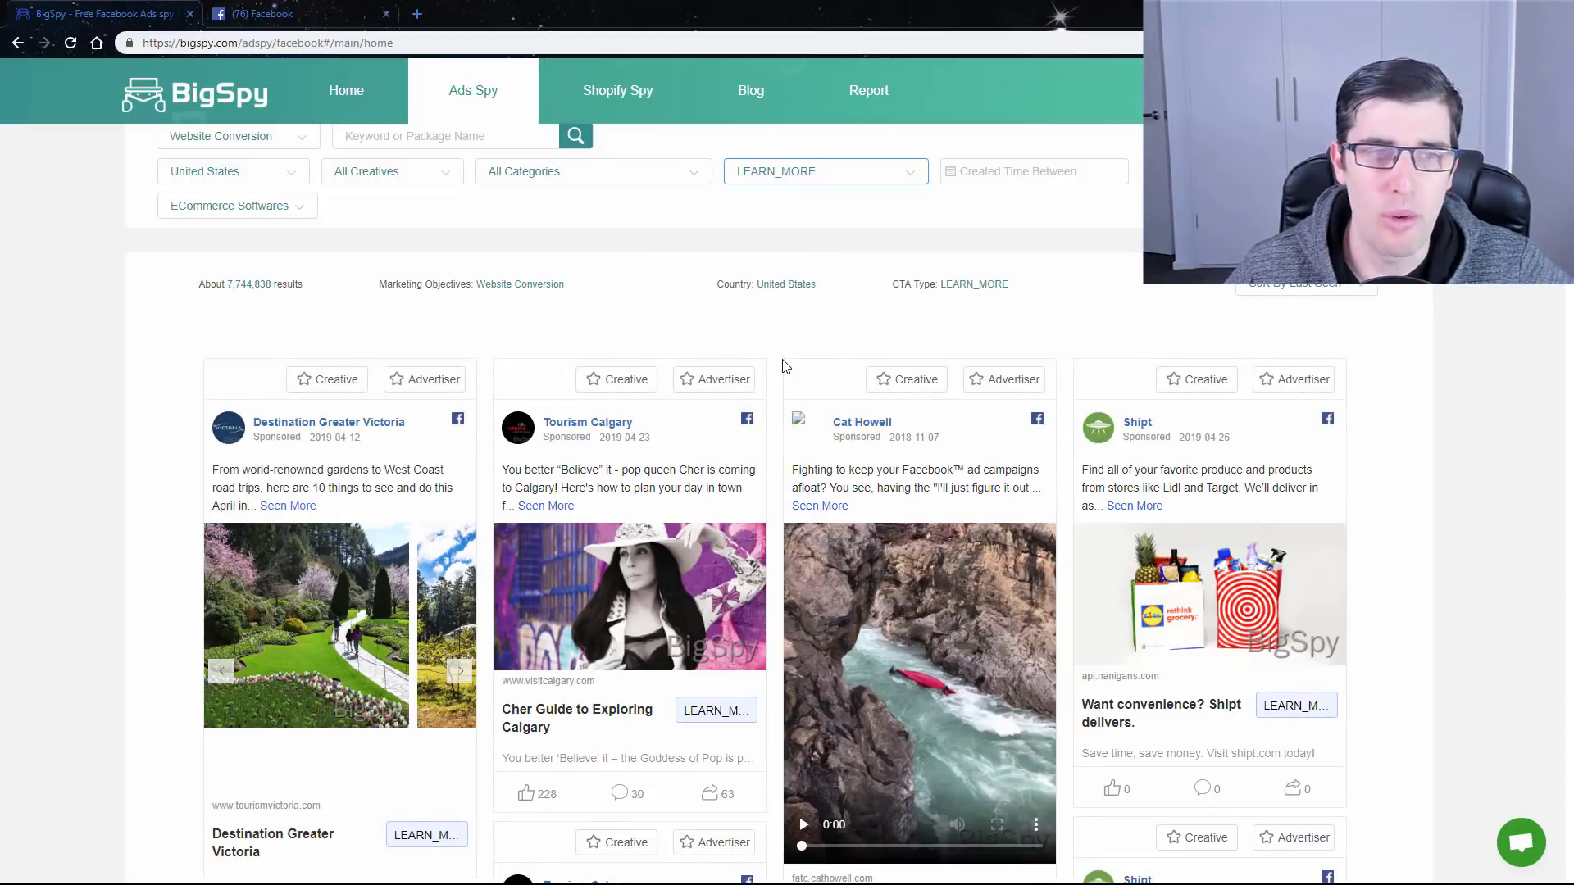
{"action": "scroll", "coordinate": [784, 367], "scroll_direction": "down", "scroll_amount": 7}
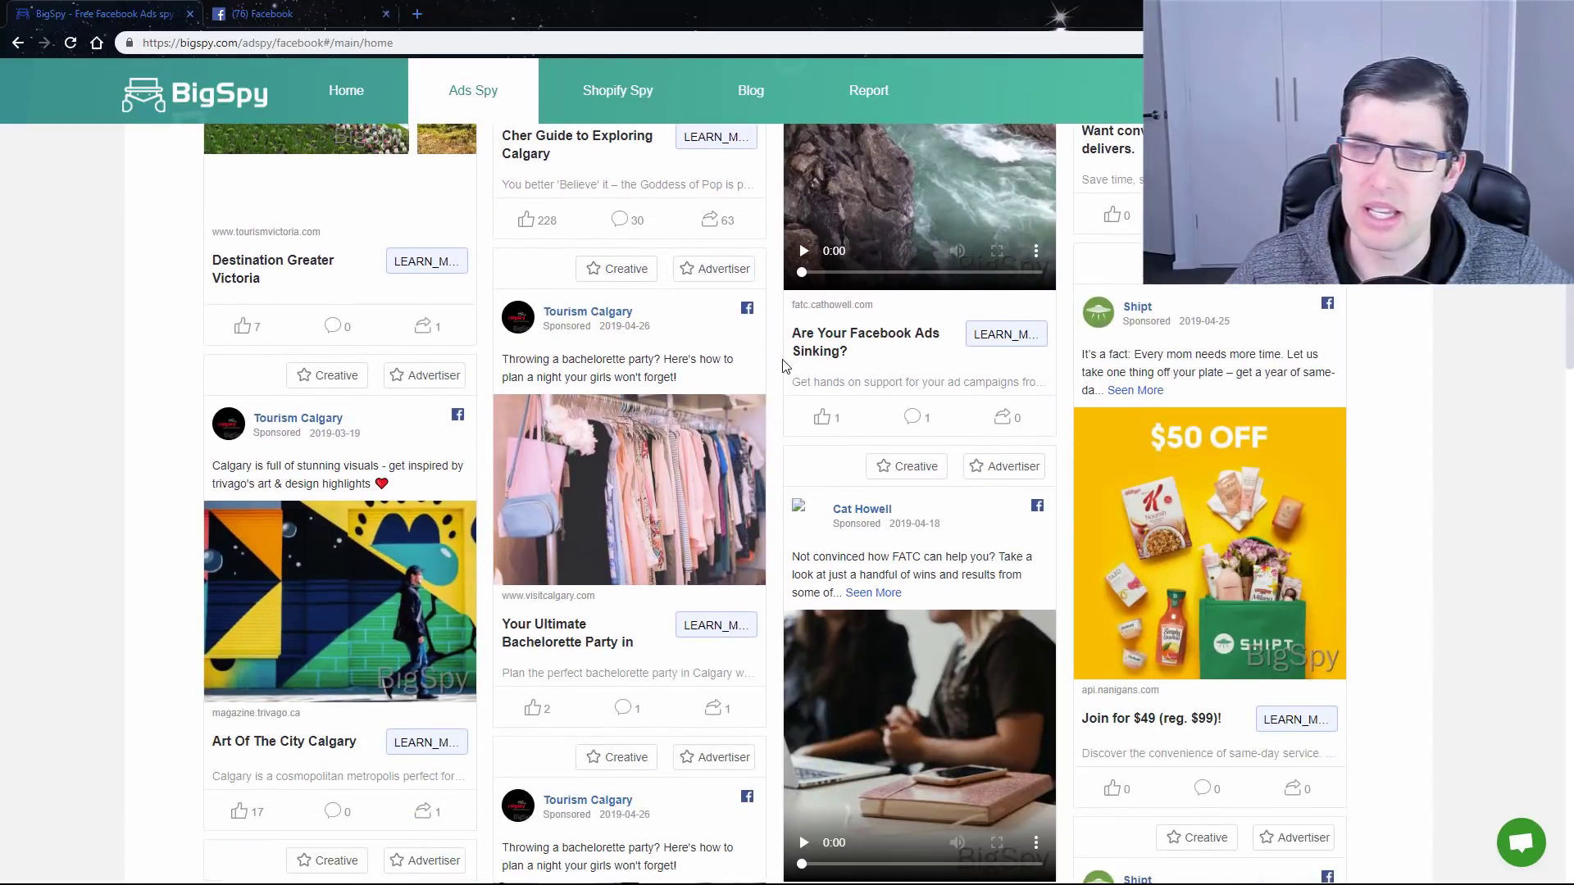
{"action": "scroll", "coordinate": [784, 367], "scroll_direction": "up", "scroll_amount": 6}
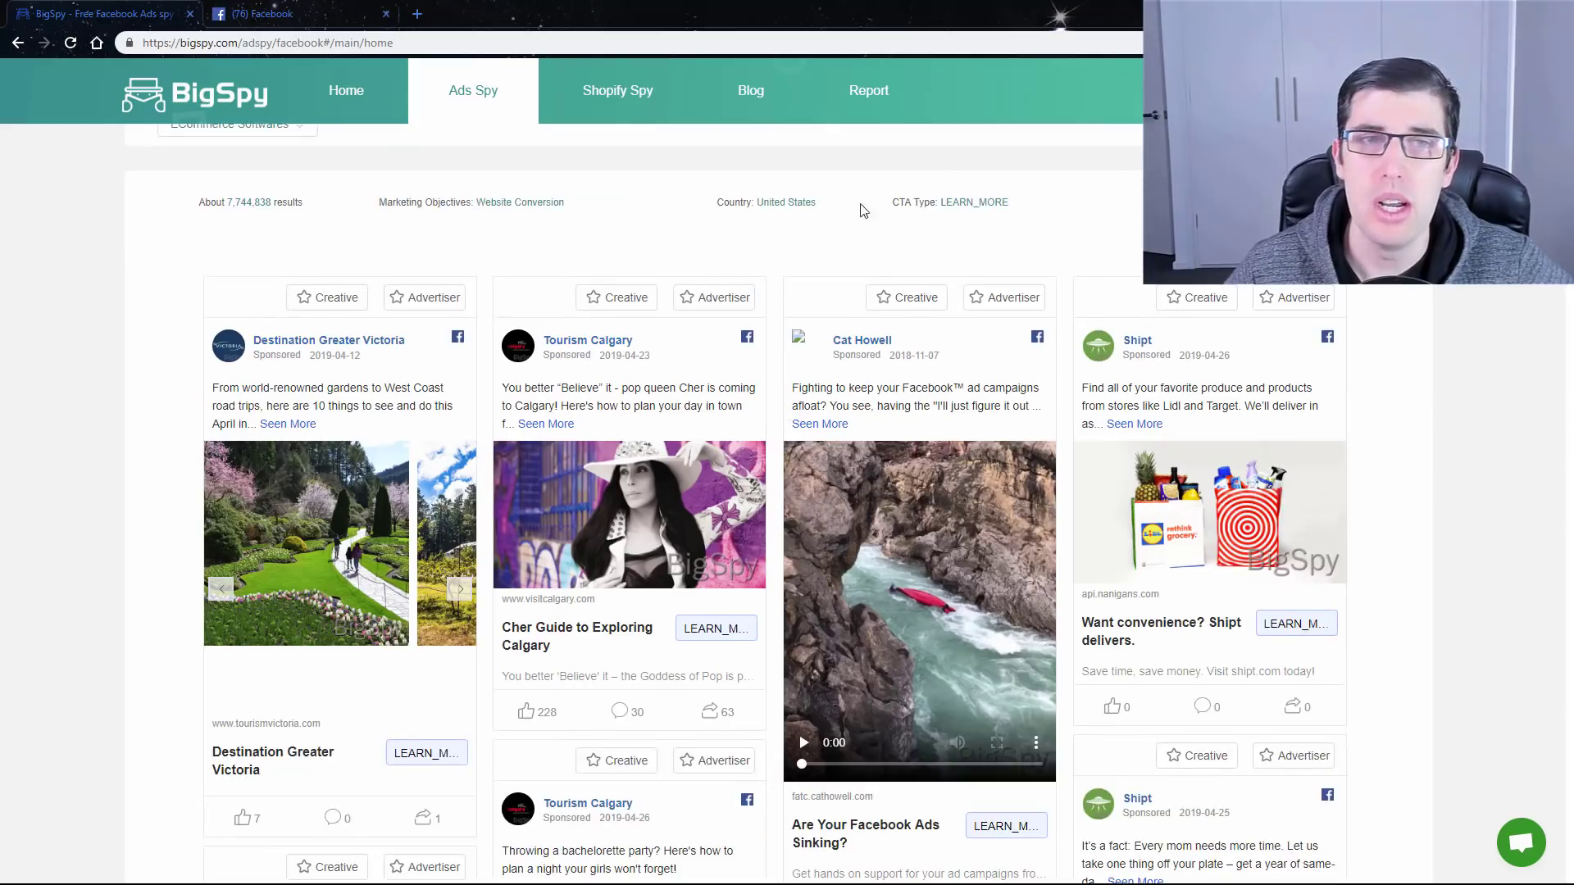
{"action": "scroll", "coordinate": [863, 211], "scroll_direction": "up", "scroll_amount": 2}
Step: Switch the call-to-action filter to SHOP_NOW, leaving about 4,849,624 ads
{"action": "left_click", "coordinate": [837, 259]}
{"action": "scroll", "coordinate": [847, 404], "scroll_direction": "down", "scroll_amount": 6}
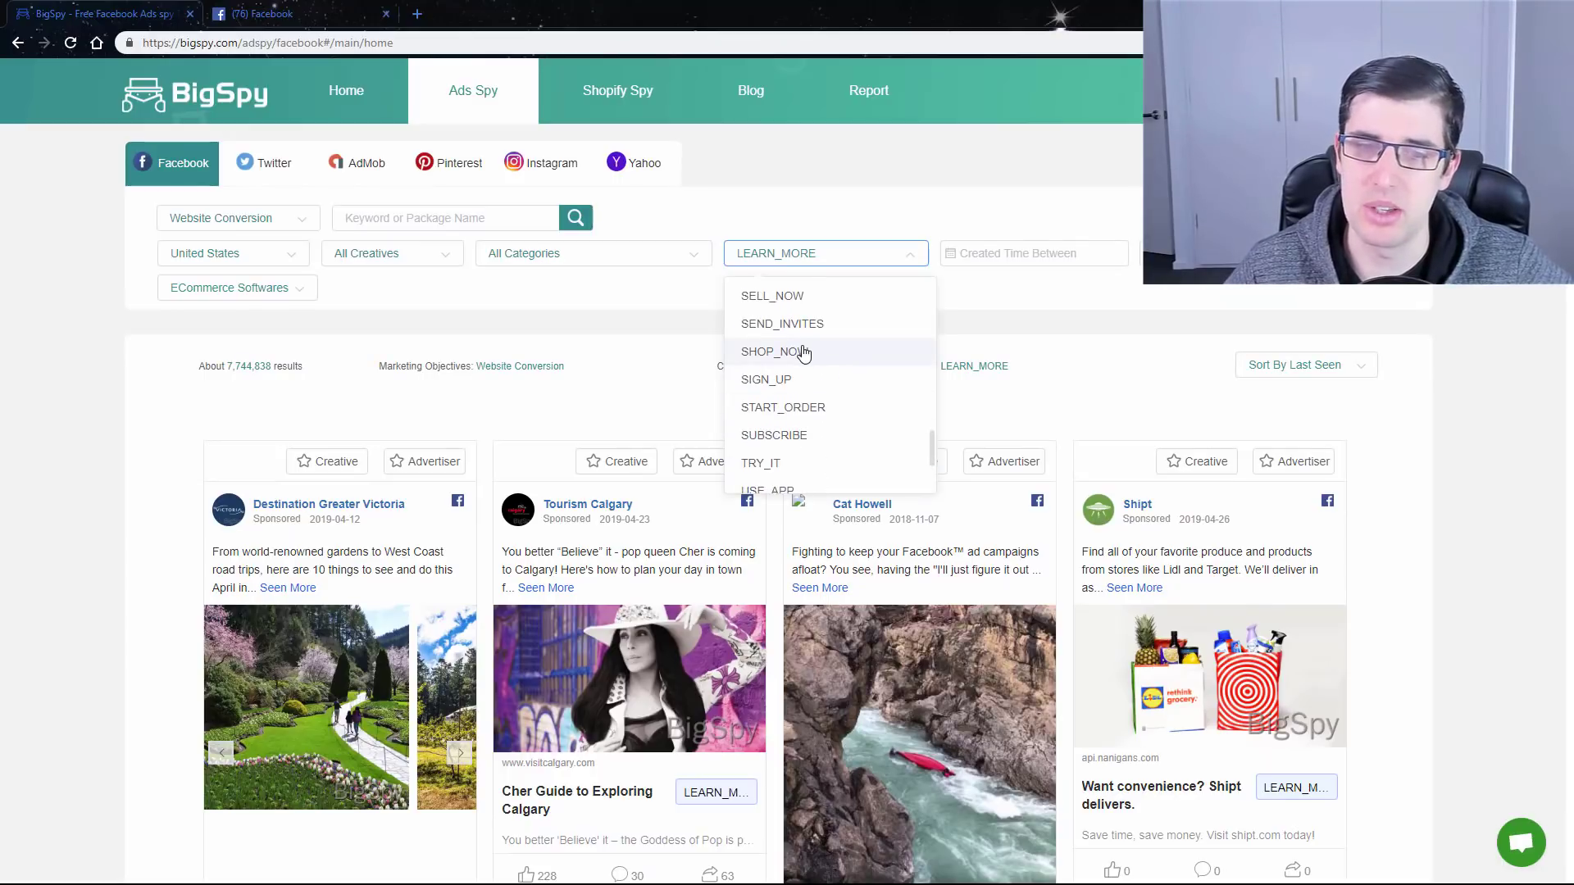
{"action": "left_click", "coordinate": [802, 353]}
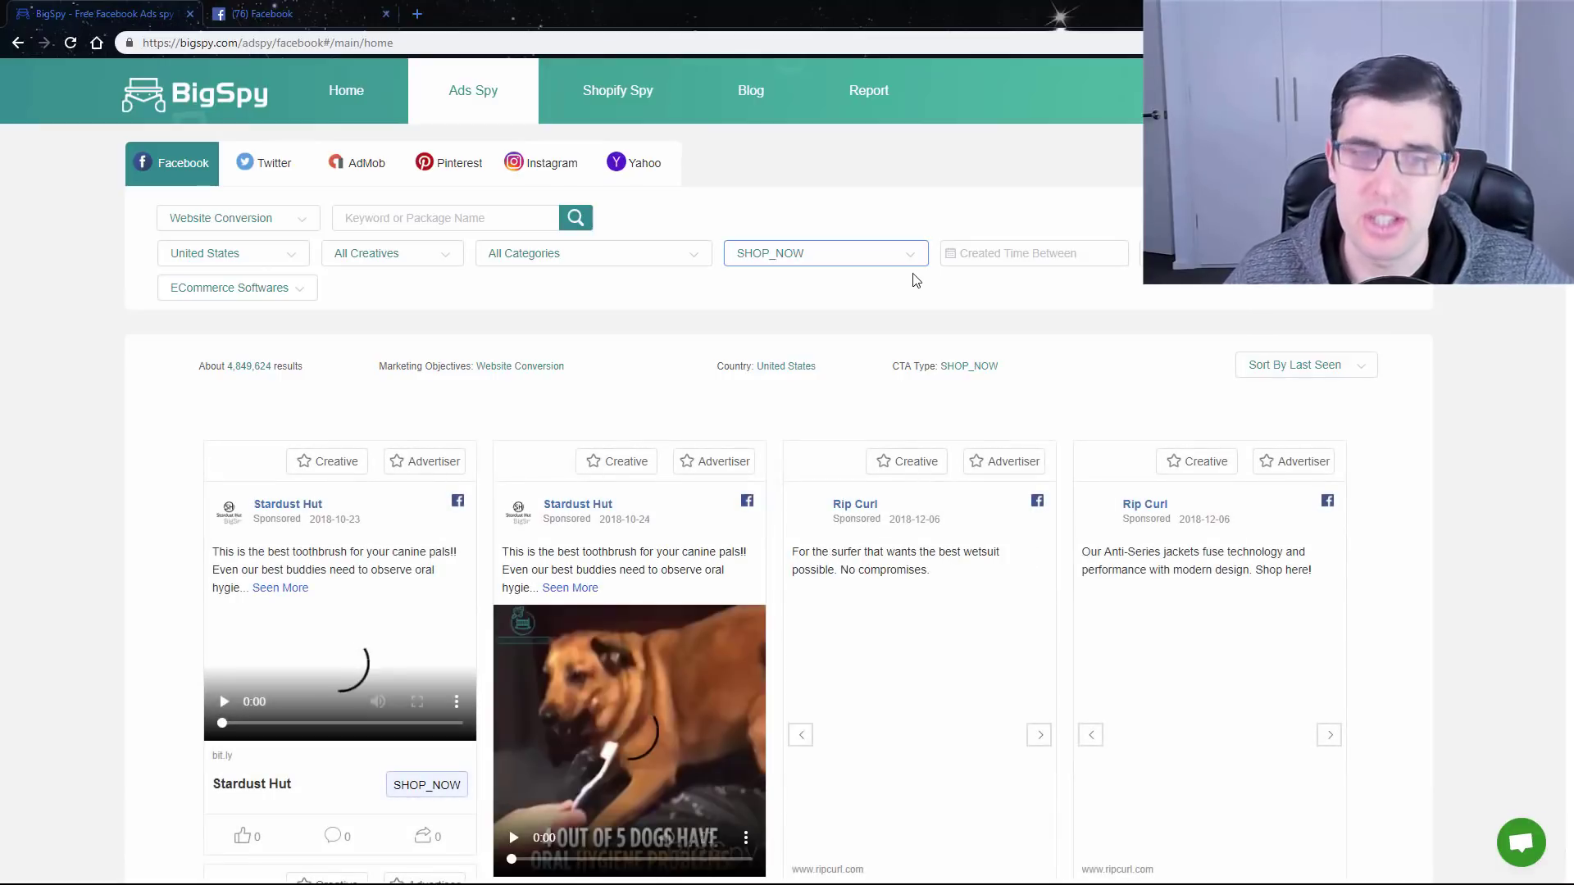
{"action": "scroll", "coordinate": [900, 298], "scroll_direction": "down", "scroll_amount": 1}
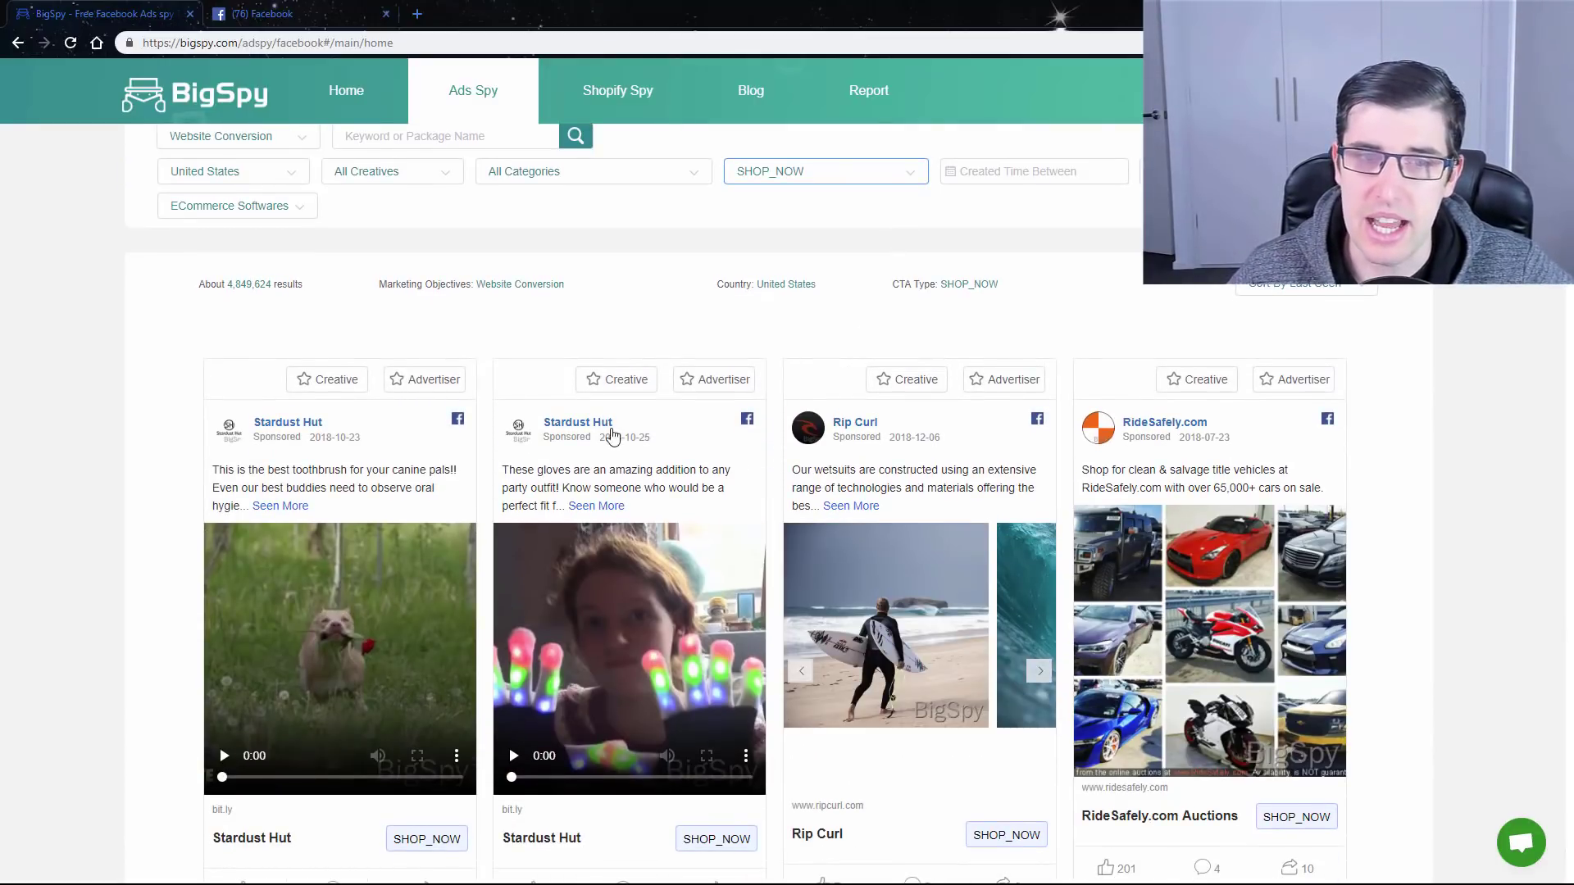
{"action": "scroll", "coordinate": [612, 435], "scroll_direction": "down", "scroll_amount": 3}
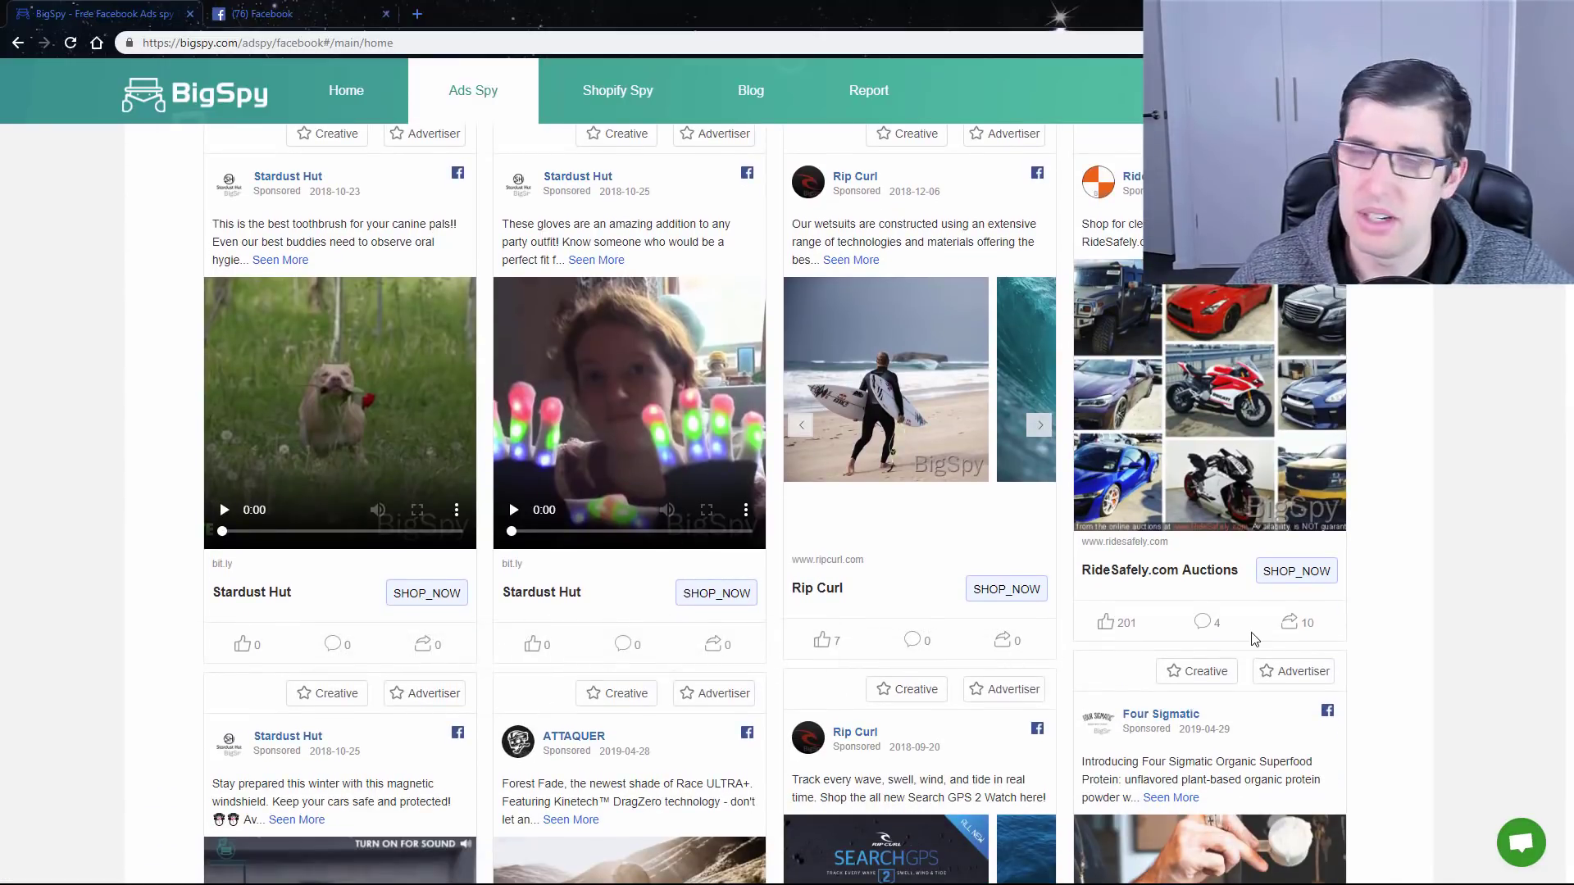
{"action": "scroll", "coordinate": [1254, 639], "scroll_direction": "up", "scroll_amount": 4}
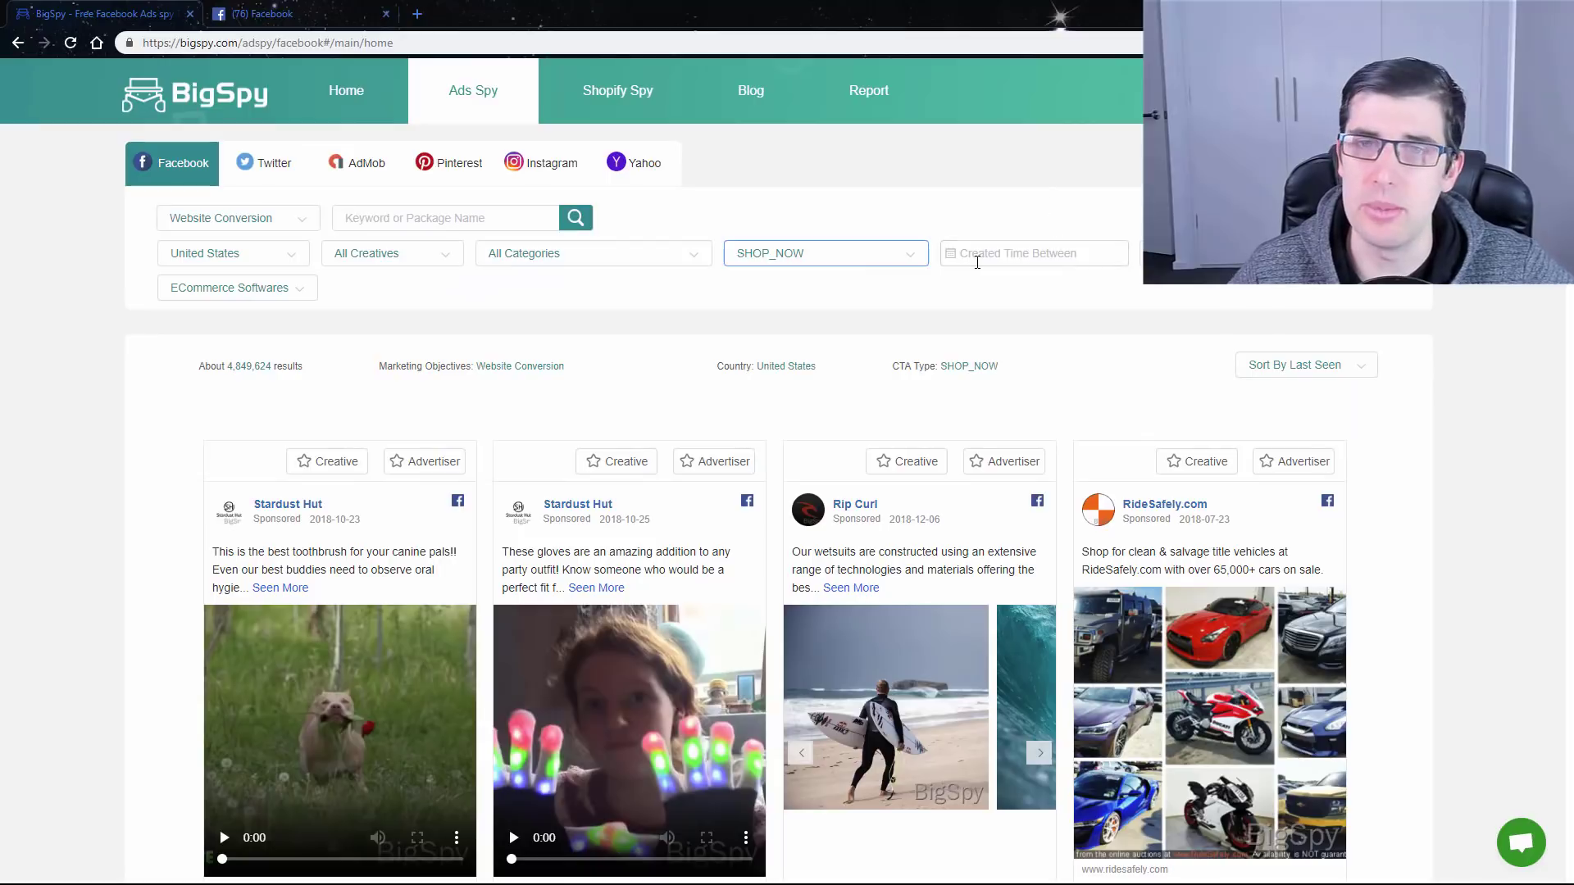
Step: Limit ads to those created in the last 3 months (2019-02-08 to 2019-05-09) and browse them
{"action": "left_click", "coordinate": [977, 256]}
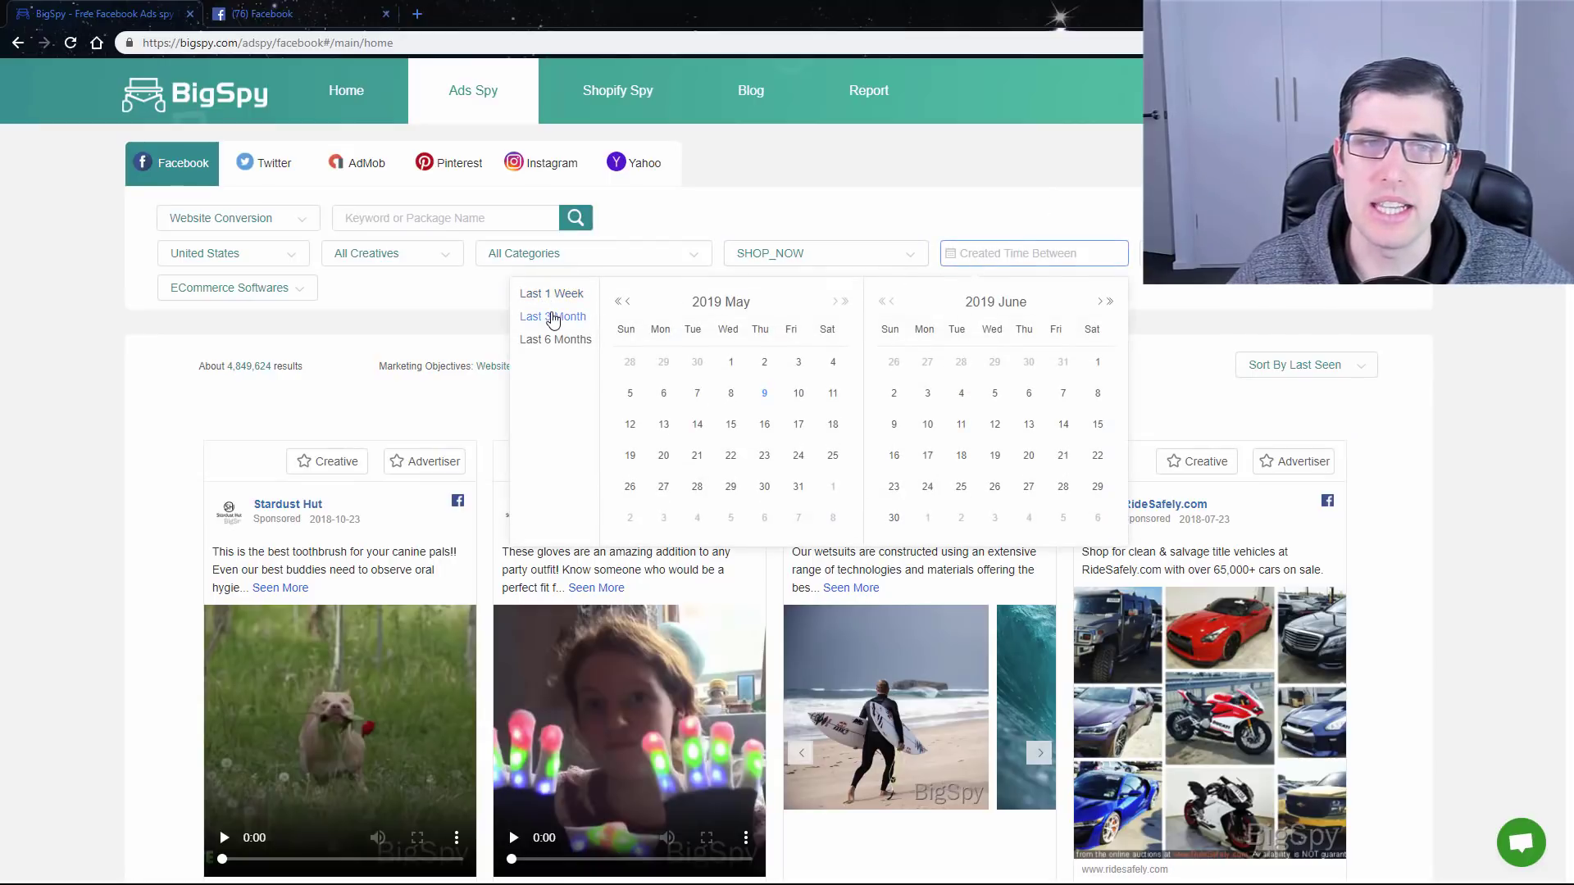
{"action": "left_click", "coordinate": [554, 319]}
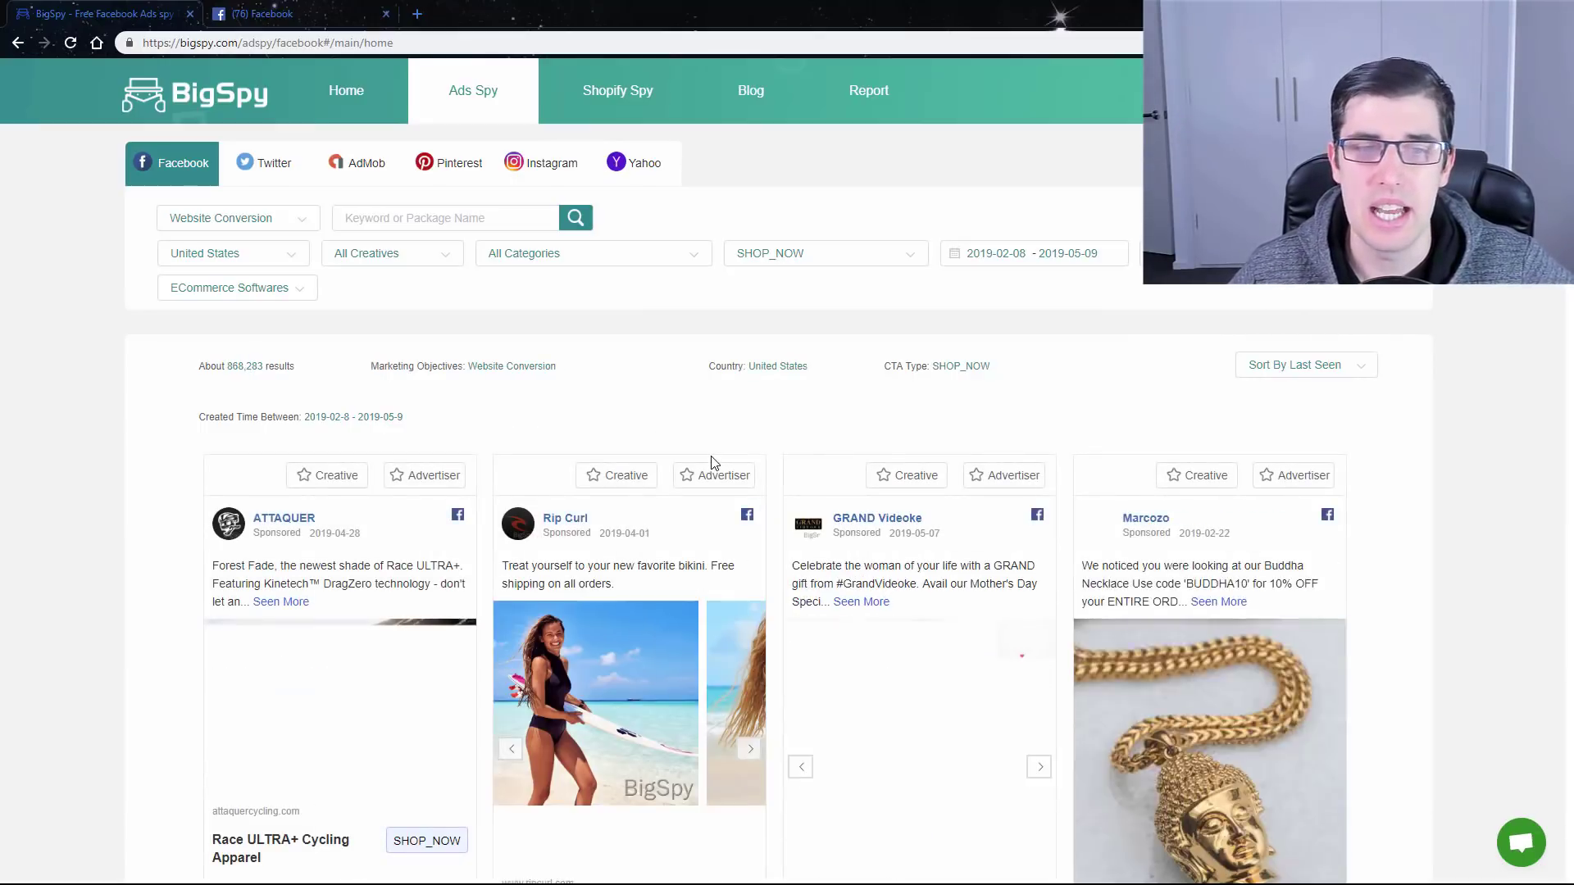
{"action": "scroll", "coordinate": [714, 465], "scroll_direction": "down", "scroll_amount": 1}
{"action": "scroll", "coordinate": [1225, 531], "scroll_direction": "down", "scroll_amount": 2}
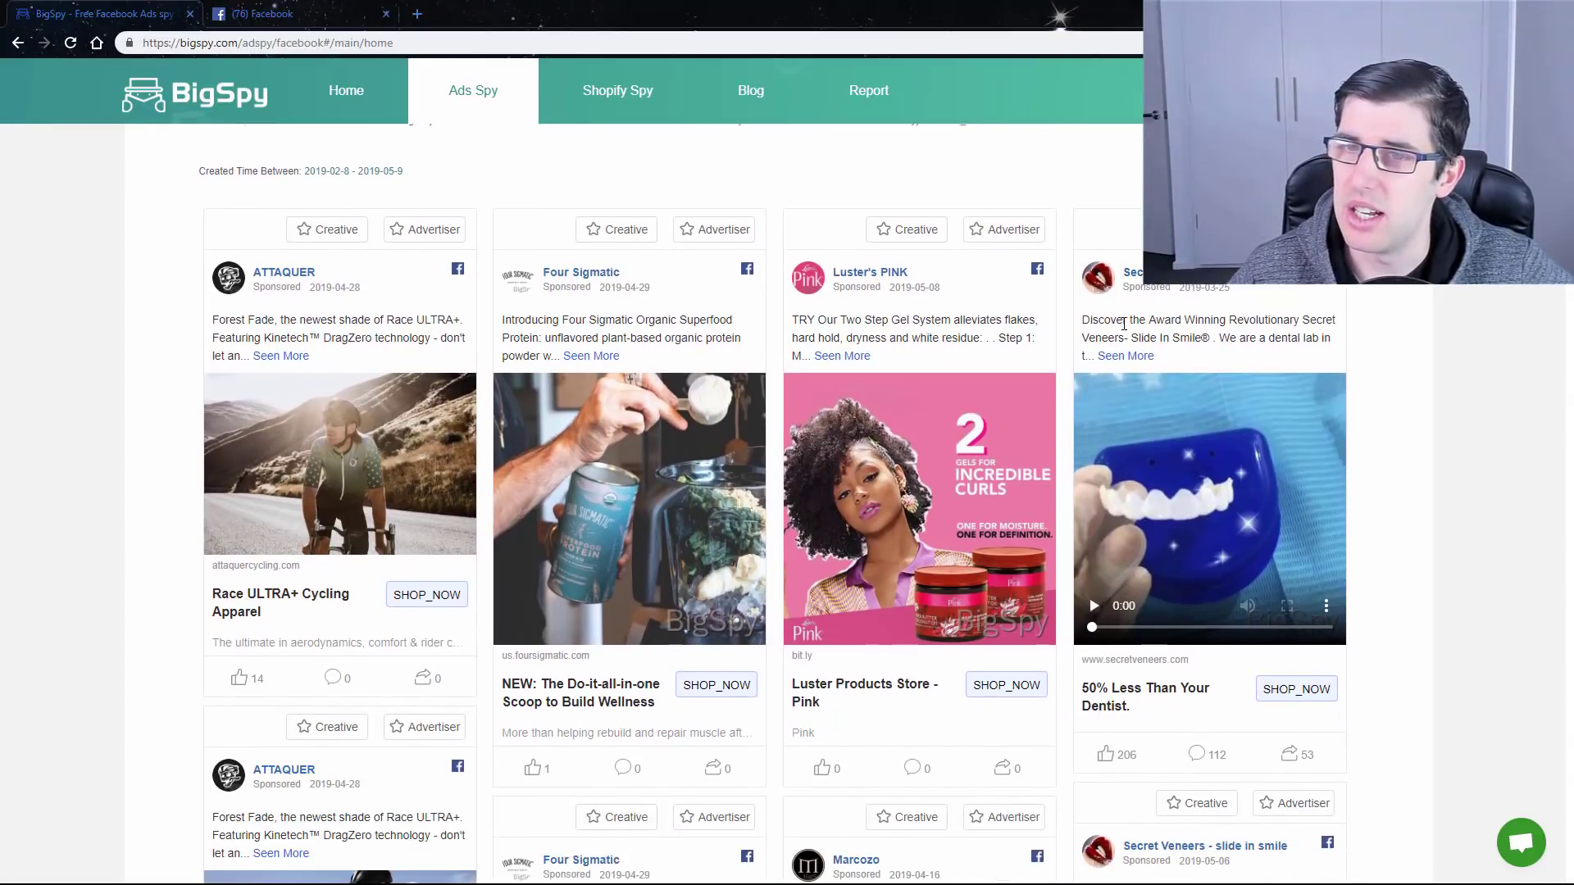
{"action": "scroll", "coordinate": [1201, 398], "scroll_direction": "down", "scroll_amount": 7}
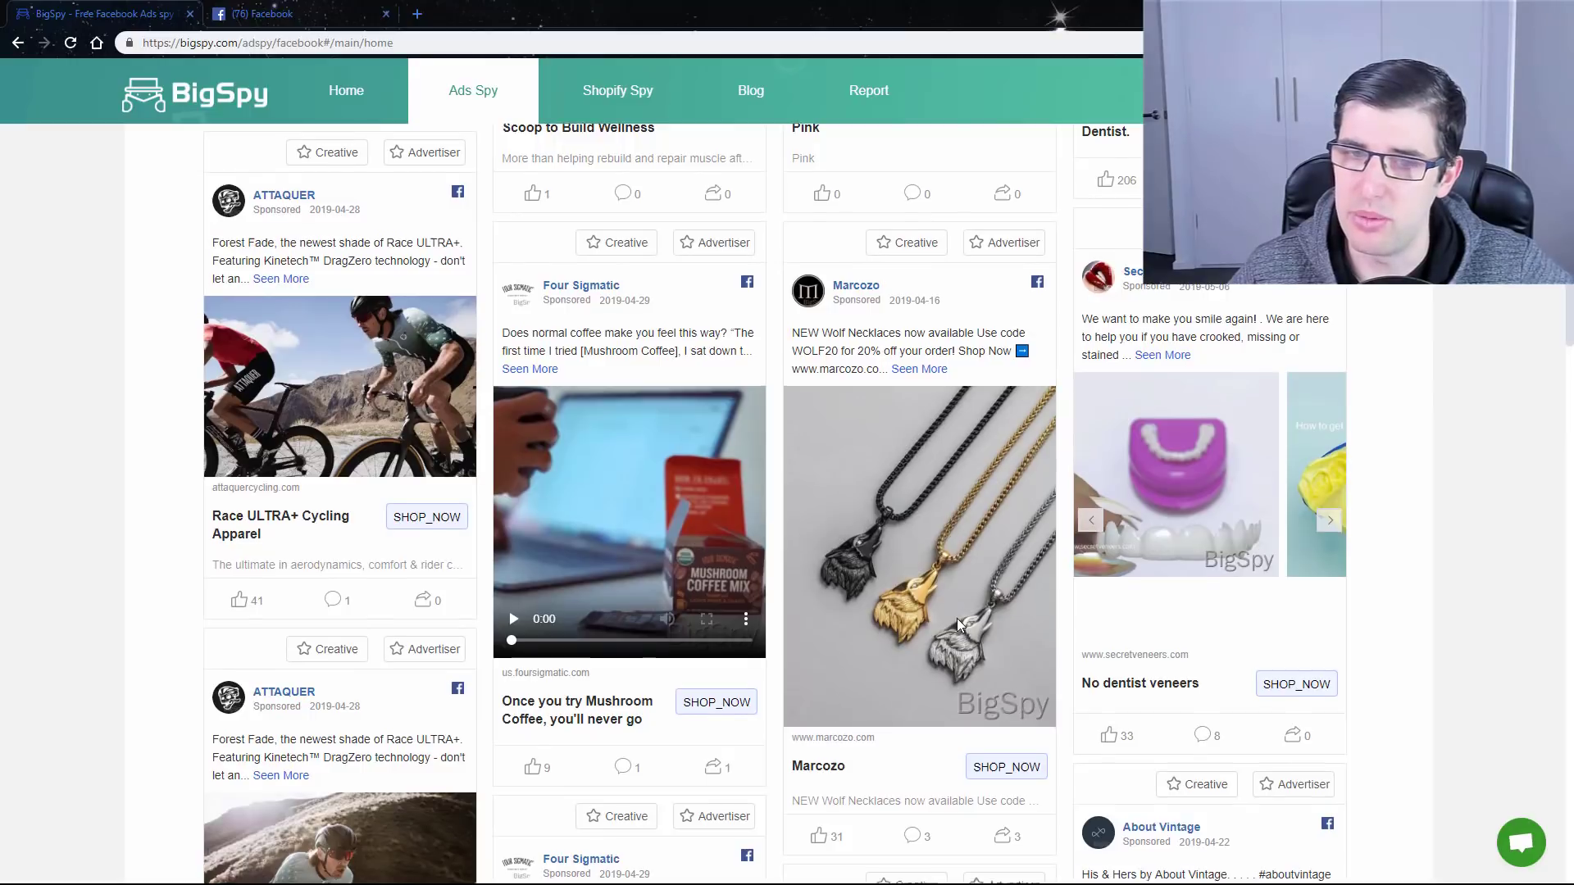
{"action": "scroll", "coordinate": [963, 633], "scroll_direction": "down", "scroll_amount": 1}
{"action": "scroll", "coordinate": [929, 483], "scroll_direction": "down", "scroll_amount": 1}
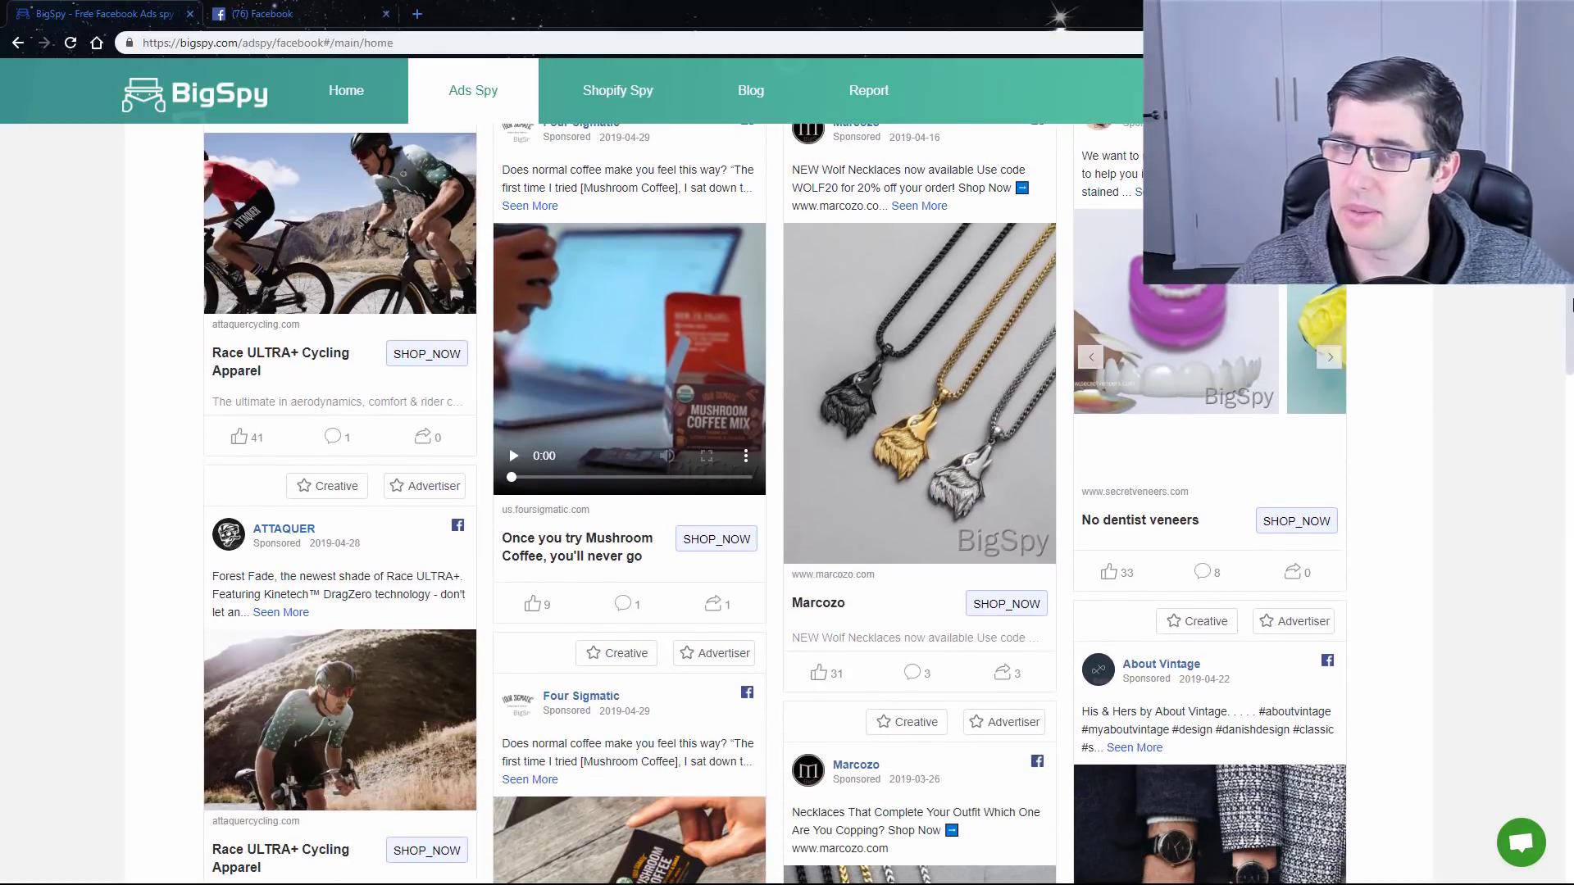
{"action": "scroll", "coordinate": [1162, 522], "scroll_direction": "down", "scroll_amount": 6}
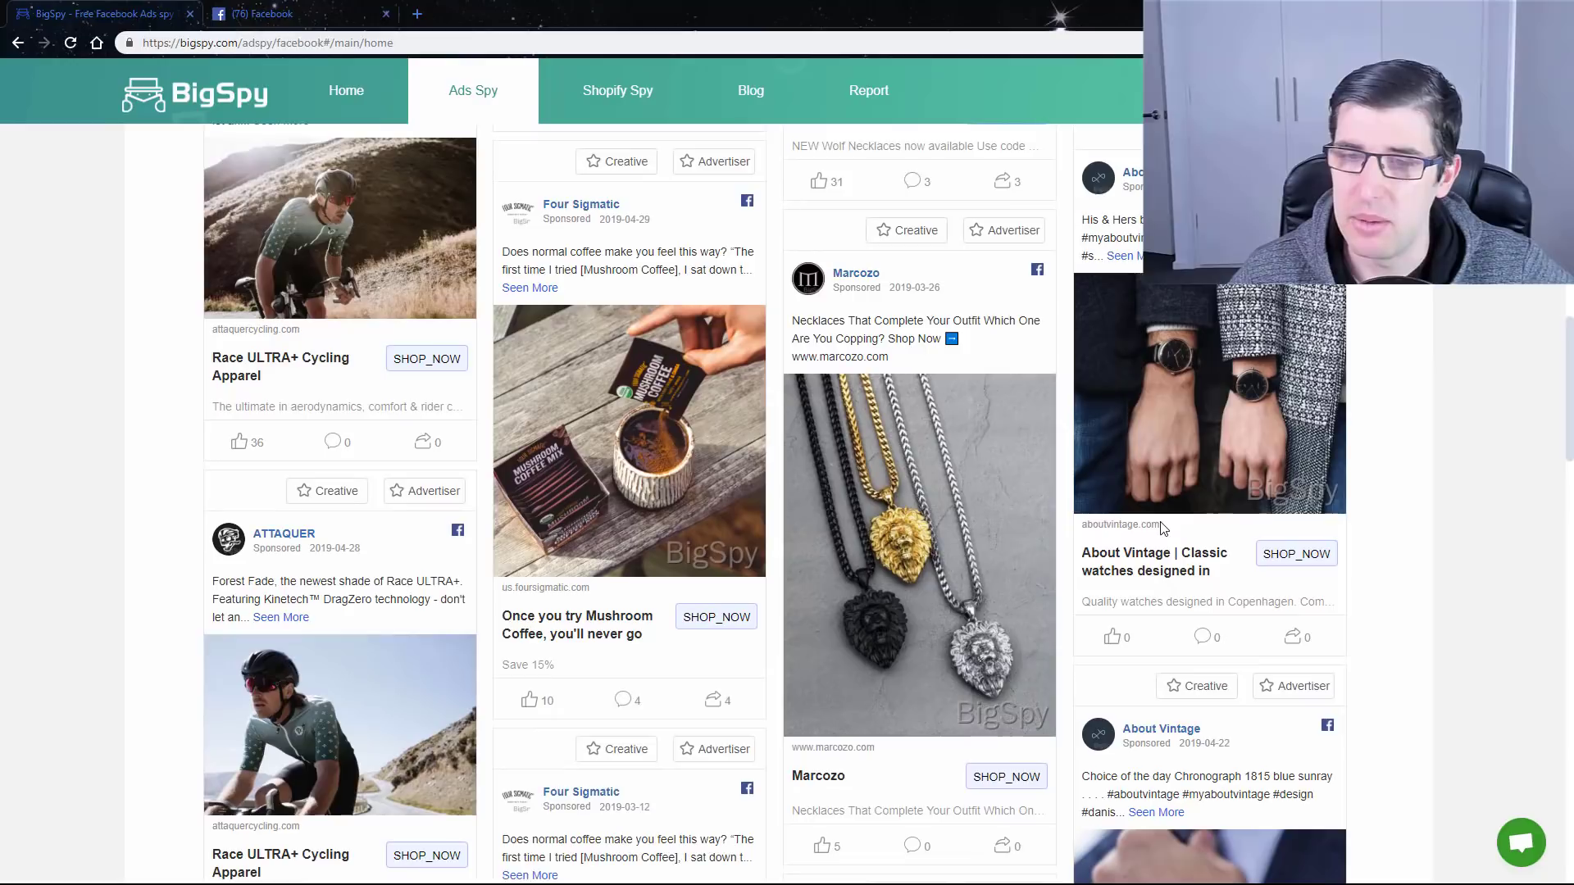
{"action": "scroll", "coordinate": [1162, 527], "scroll_direction": "up", "scroll_amount": 10}
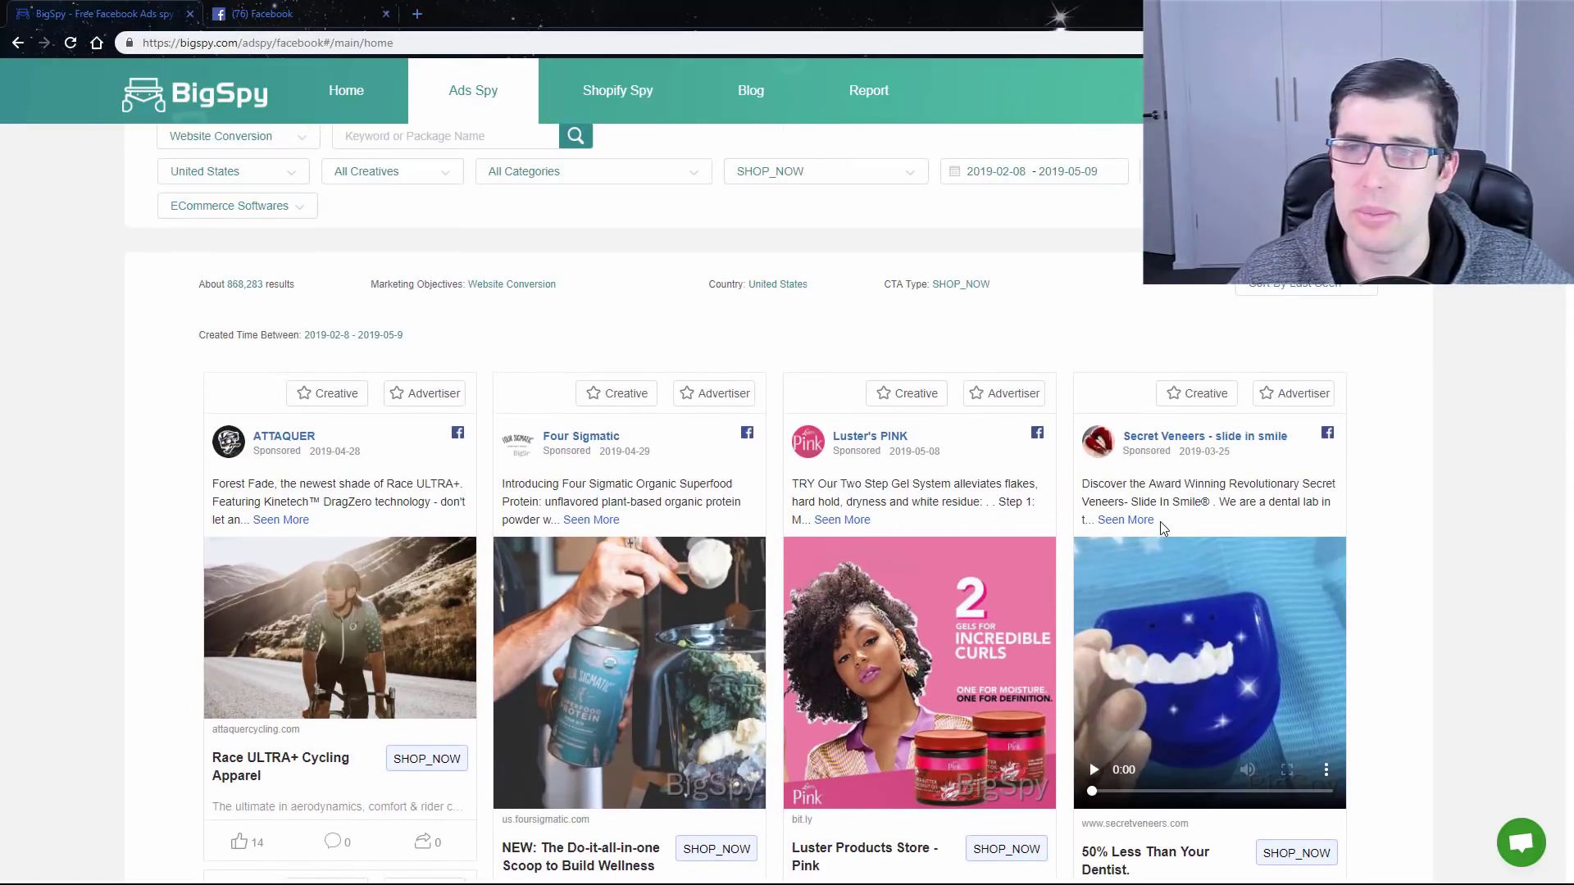
Step: Sort the ad results by Comment
{"action": "left_click", "coordinate": [1362, 291]}
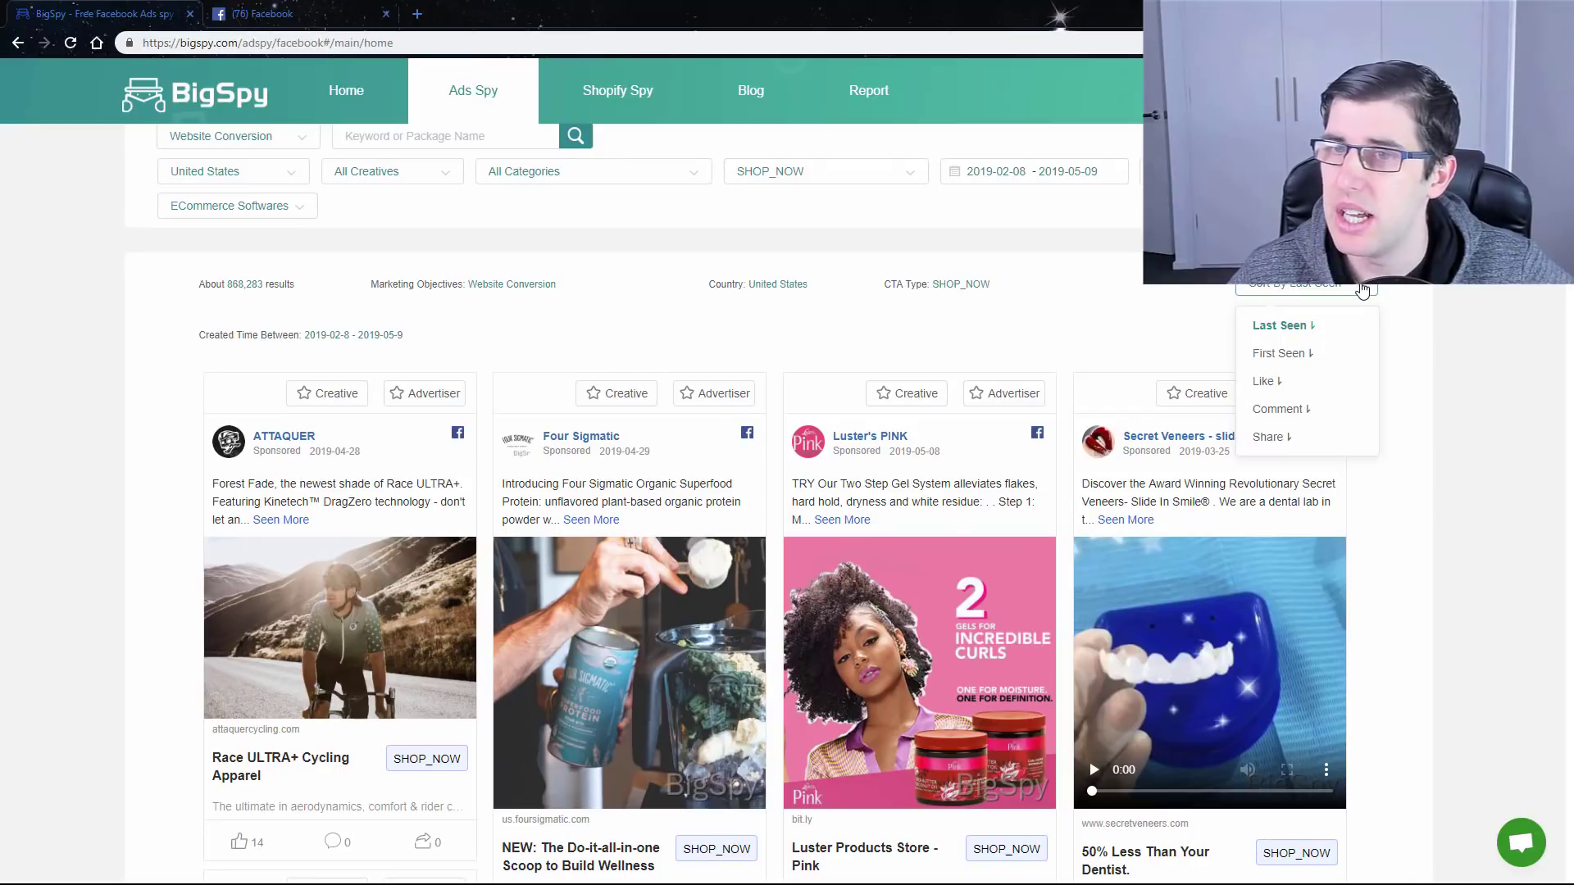
{"action": "left_click", "coordinate": [1287, 409]}
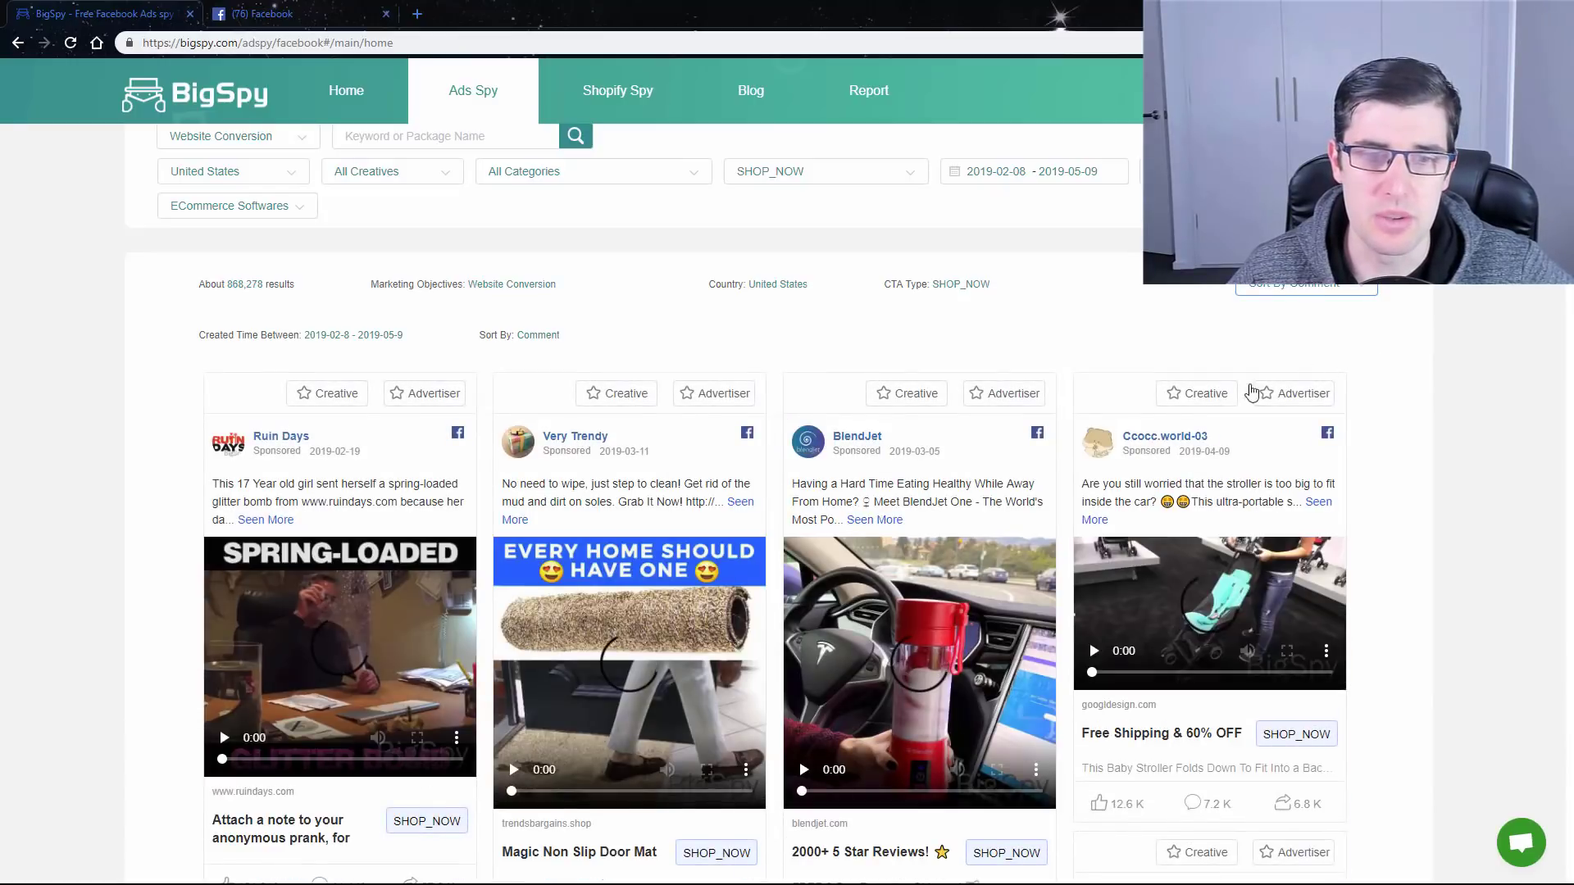
{"action": "scroll", "coordinate": [908, 457], "scroll_direction": "down", "scroll_amount": 3}
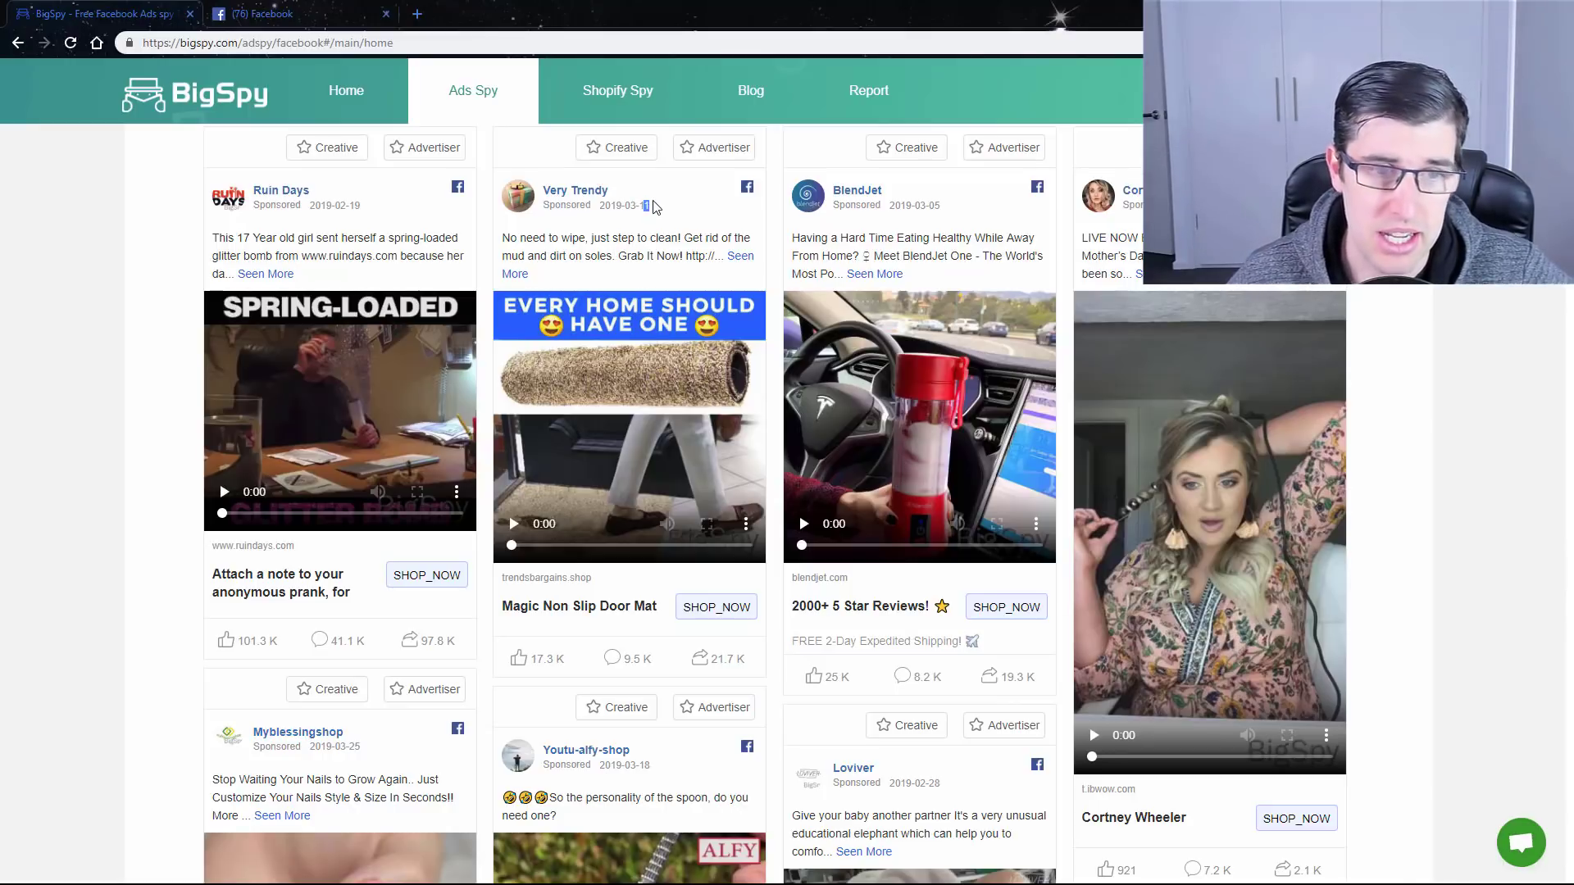
Step: Play, mute and pause the Ruin Days video ad, then scroll through the feed
{"action": "left_click", "coordinate": [222, 492]}
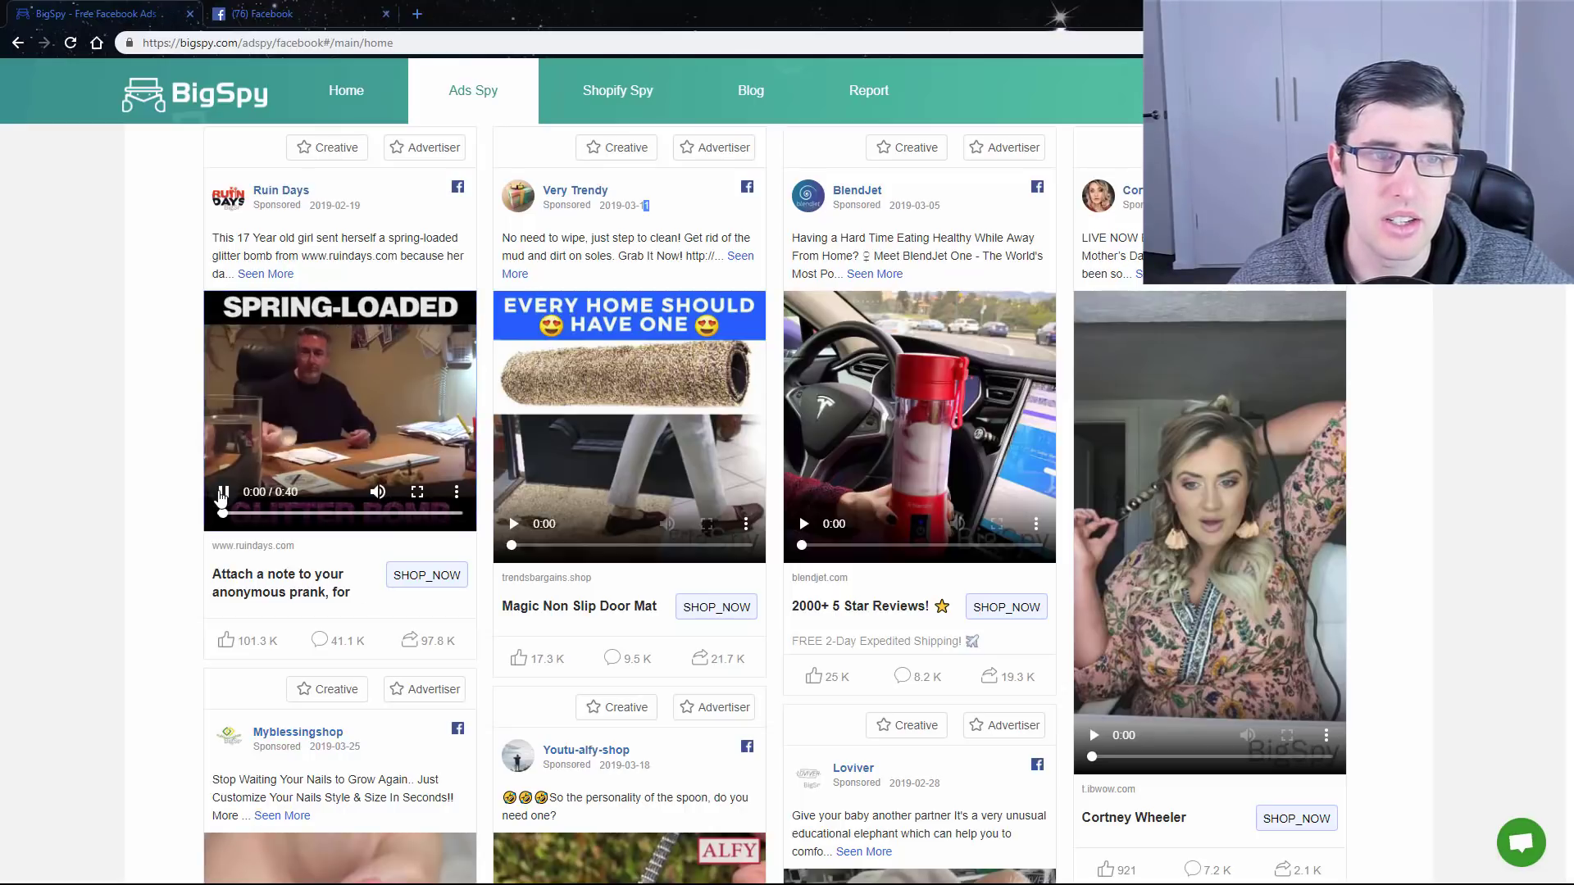
{"action": "left_click", "coordinate": [378, 492]}
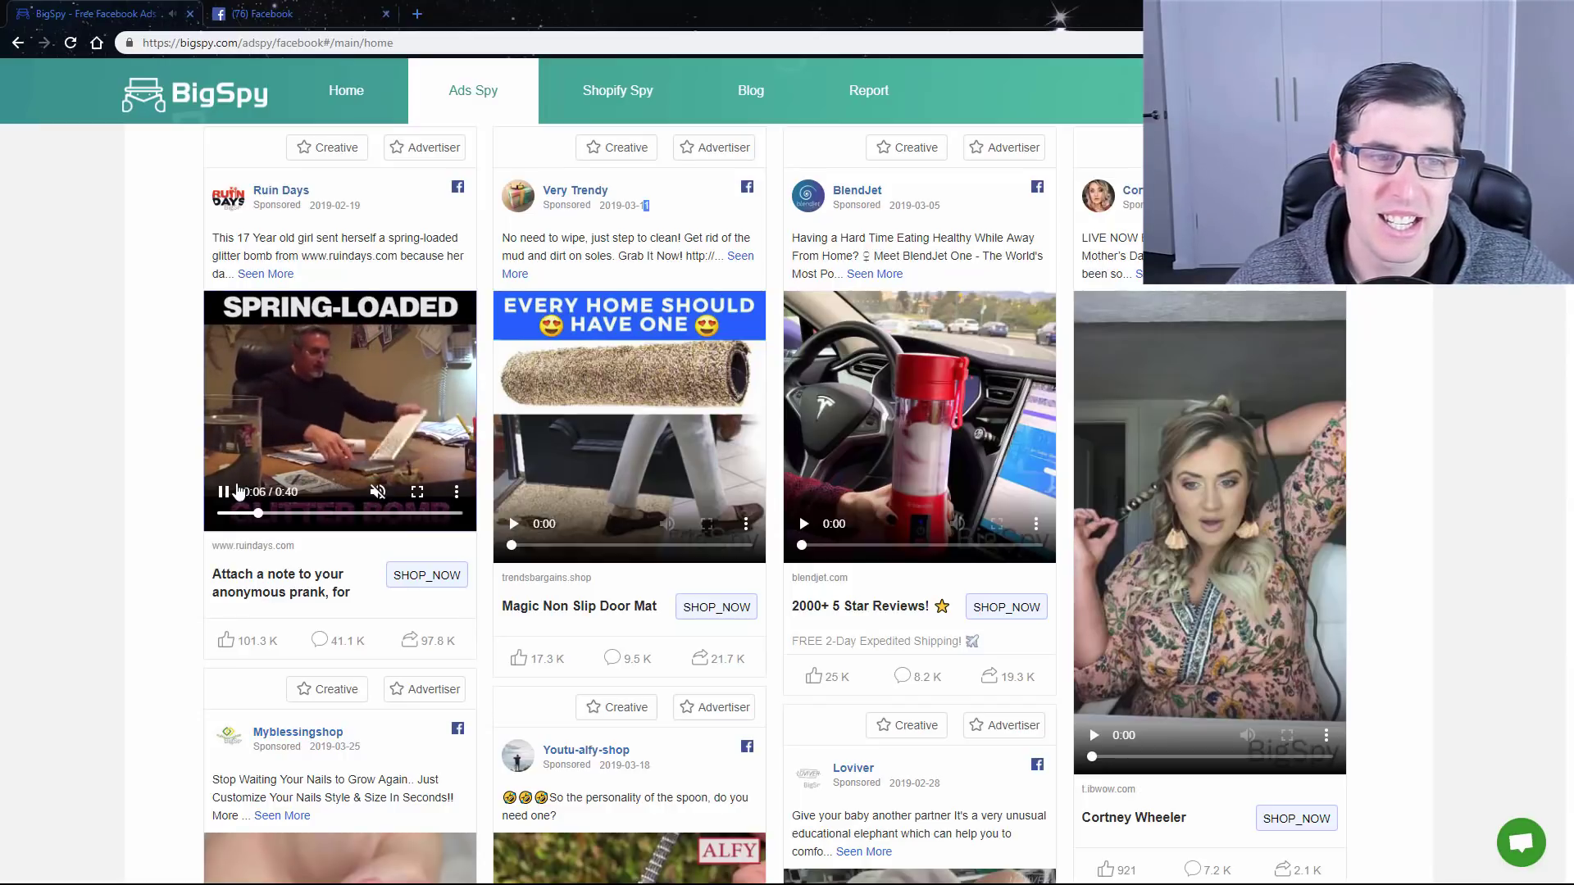
{"action": "left_click", "coordinate": [224, 492]}
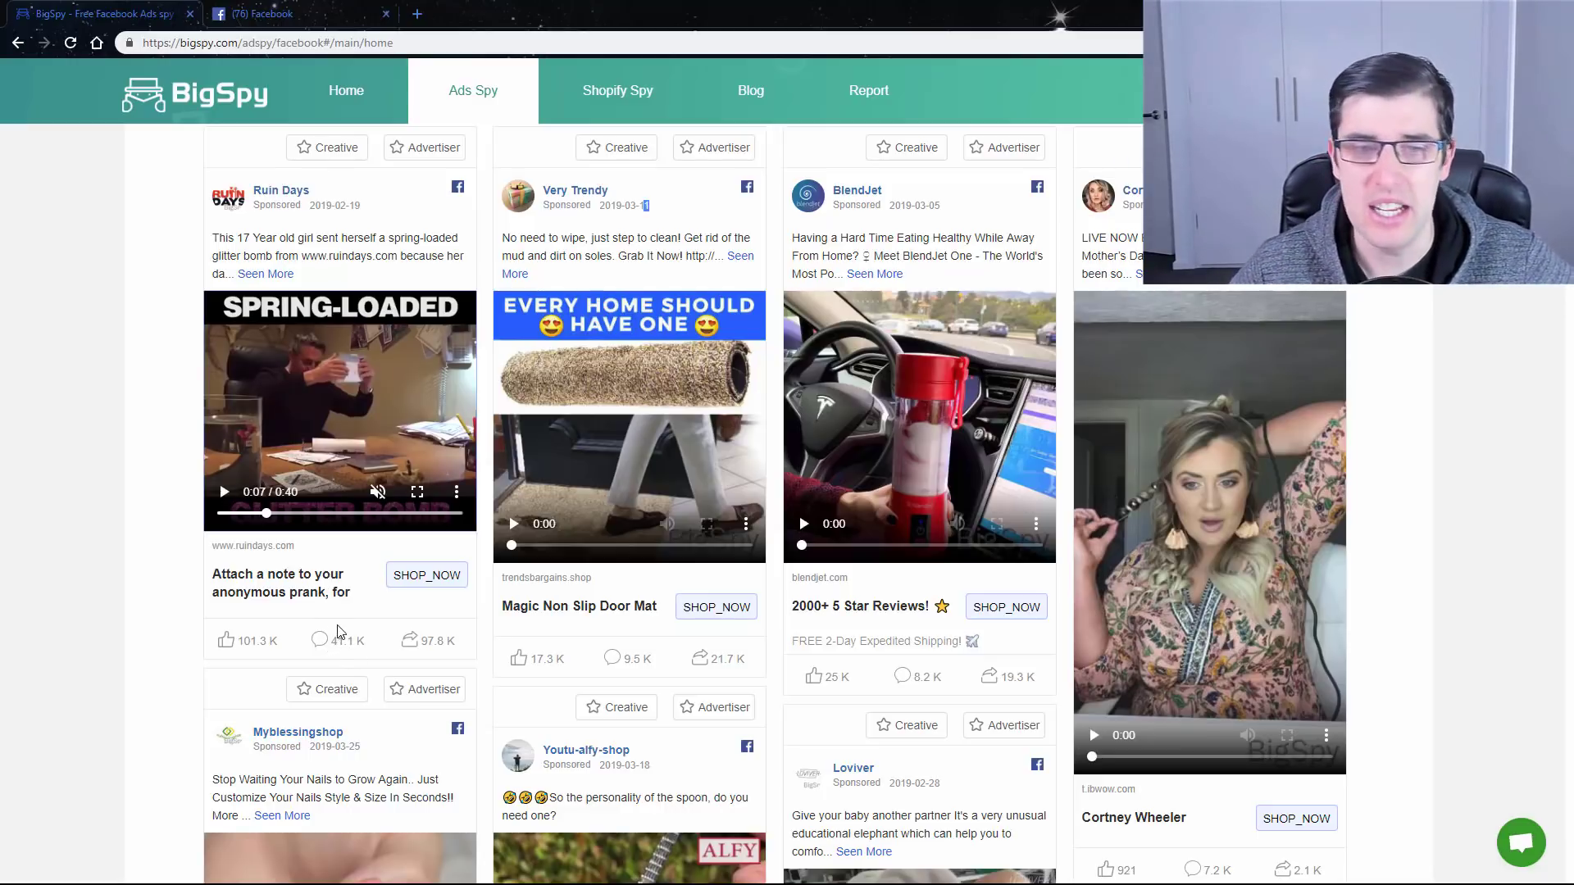
{"action": "scroll", "coordinate": [339, 631], "scroll_direction": "down", "scroll_amount": 5}
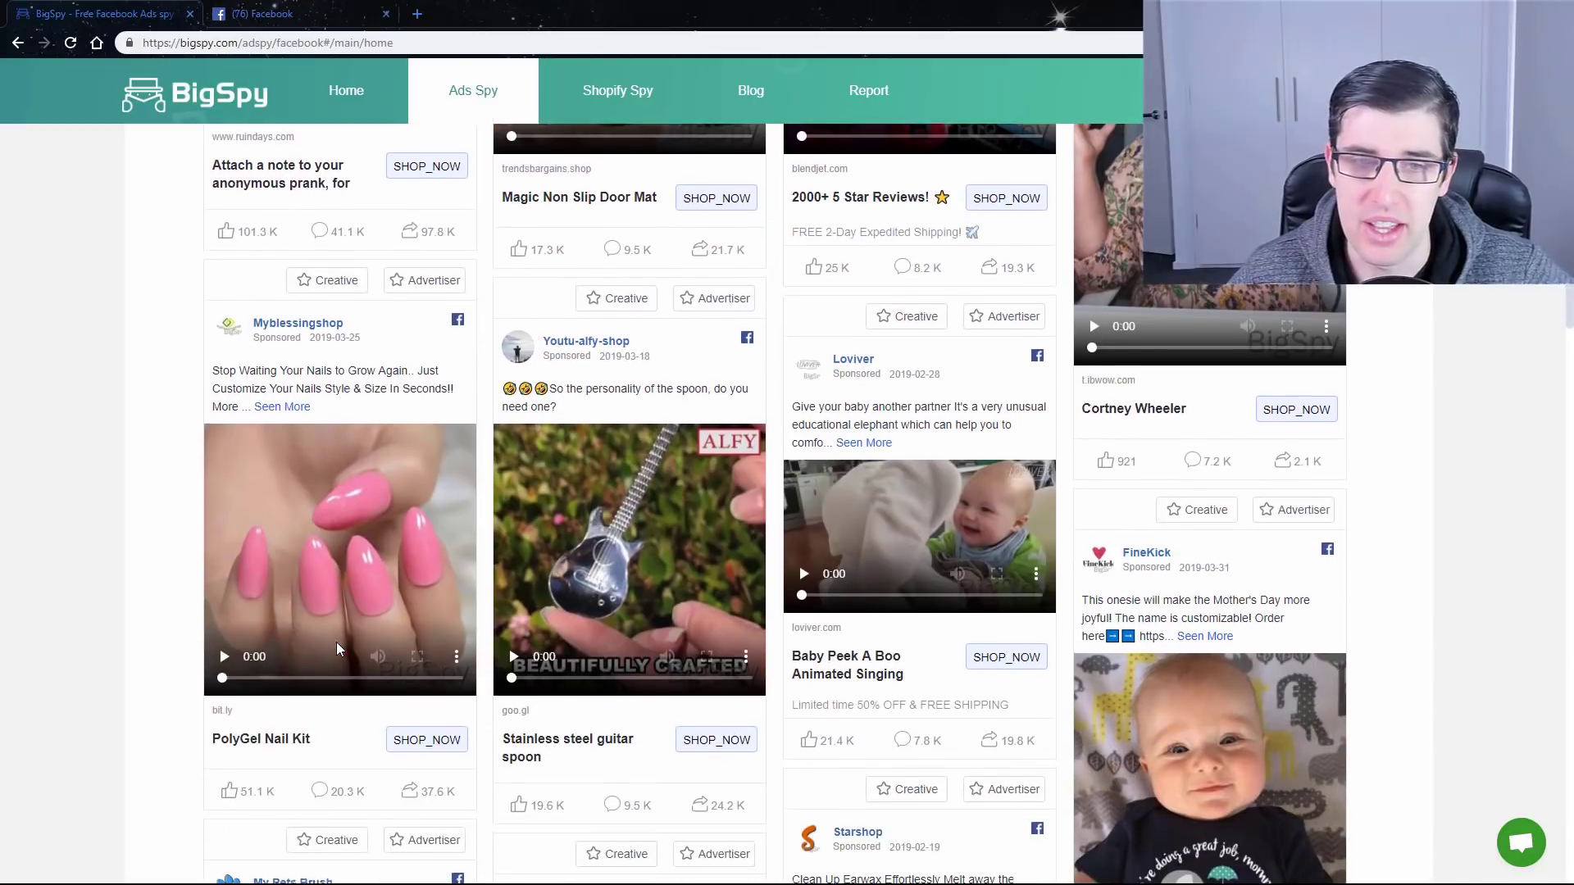
{"action": "scroll", "coordinate": [989, 546], "scroll_direction": "down", "scroll_amount": 2}
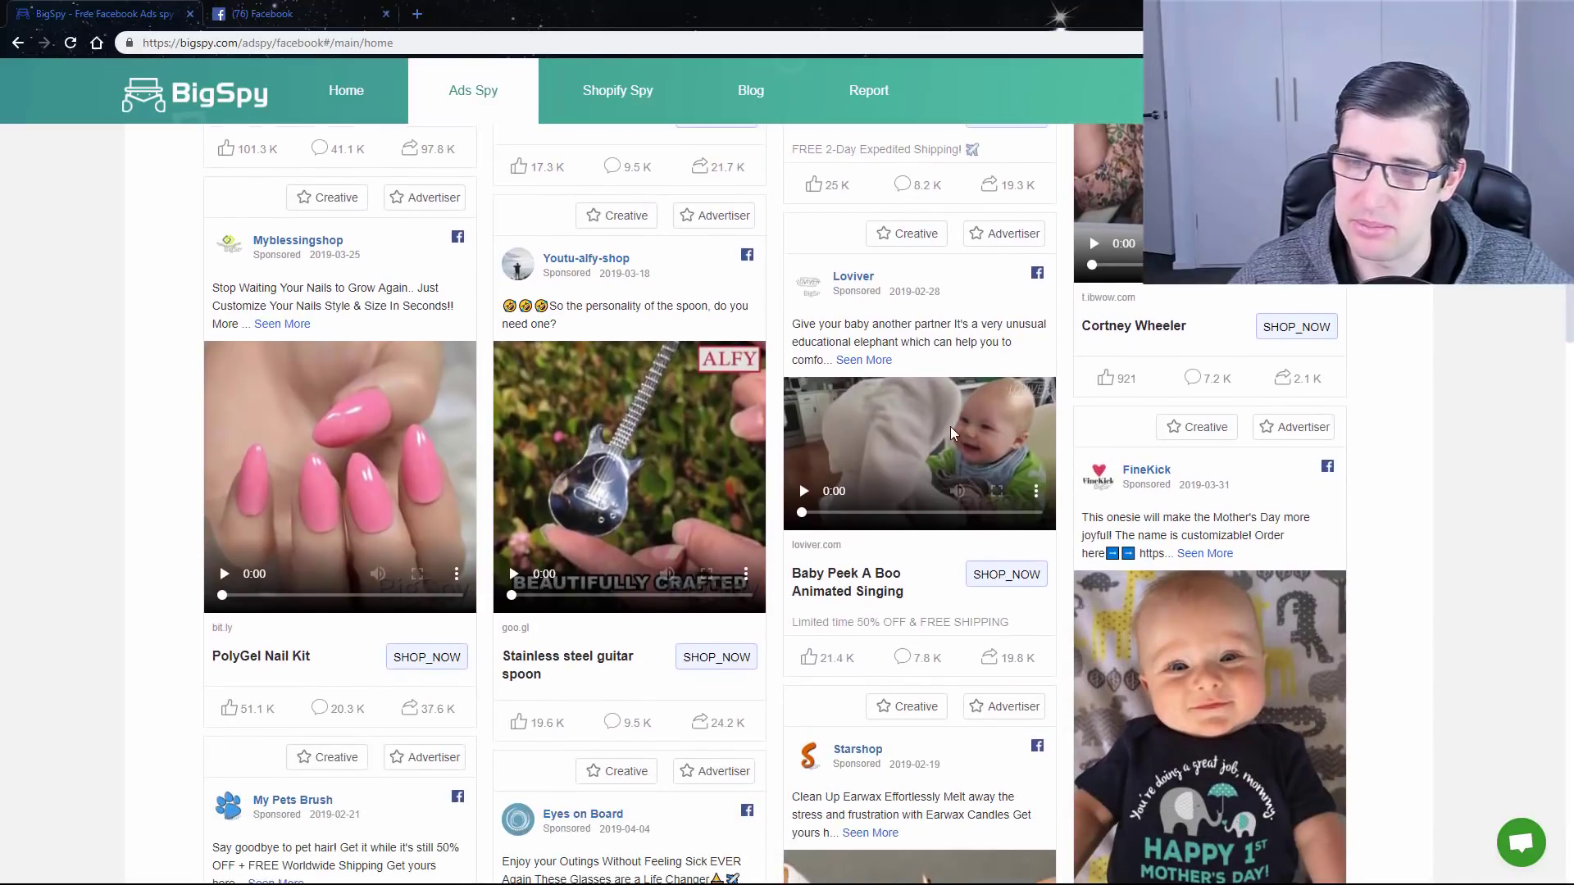
{"action": "scroll", "coordinate": [955, 435], "scroll_direction": "down", "scroll_amount": 1}
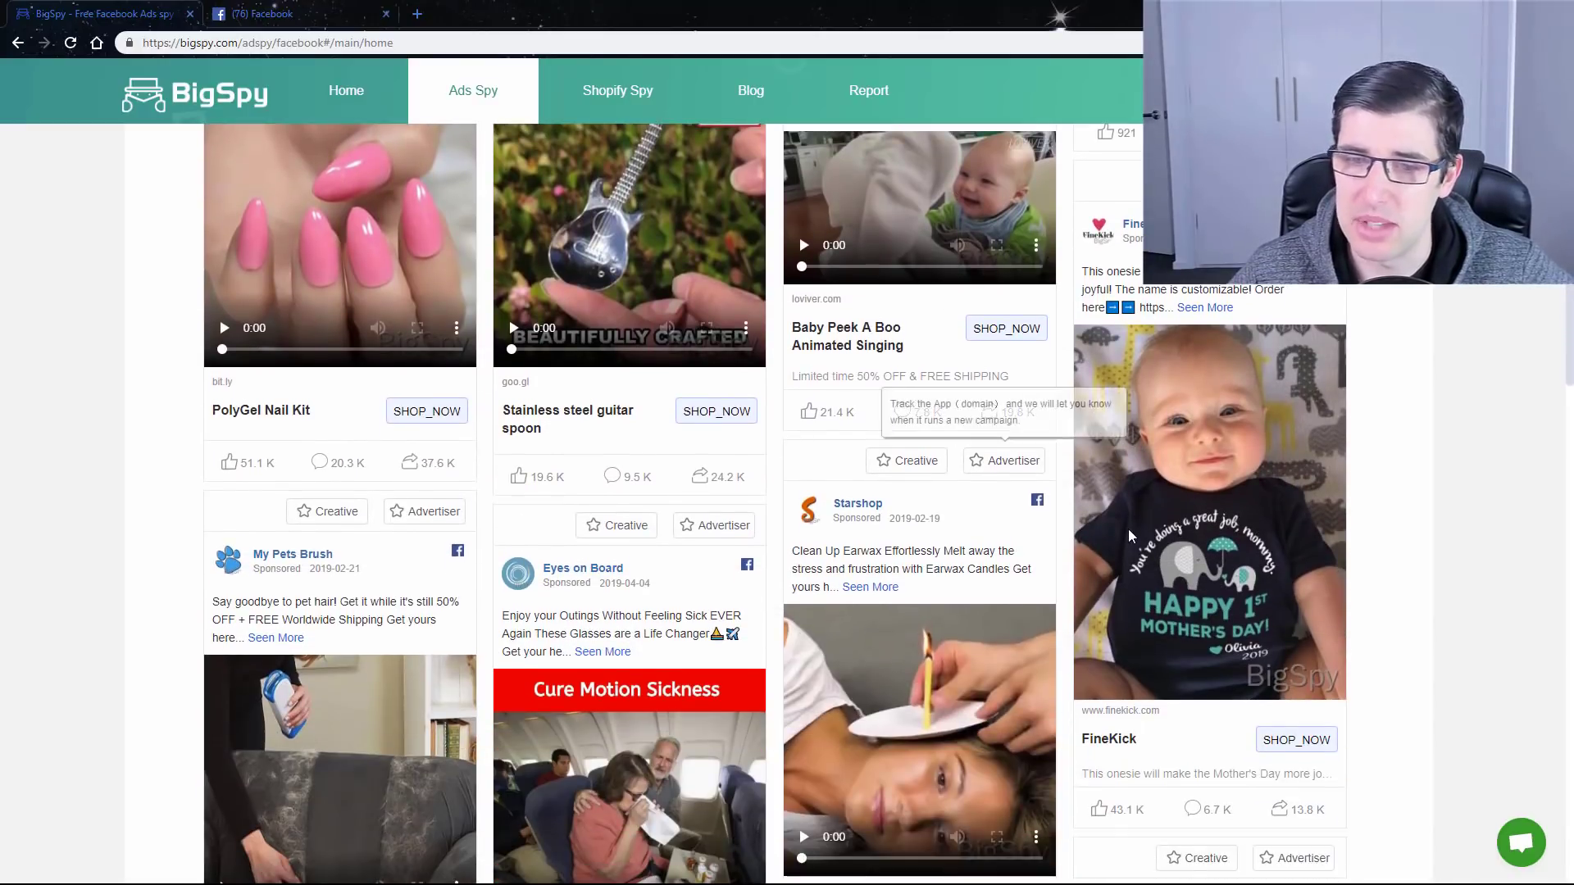
{"action": "scroll", "coordinate": [1130, 535], "scroll_direction": "down", "scroll_amount": 4}
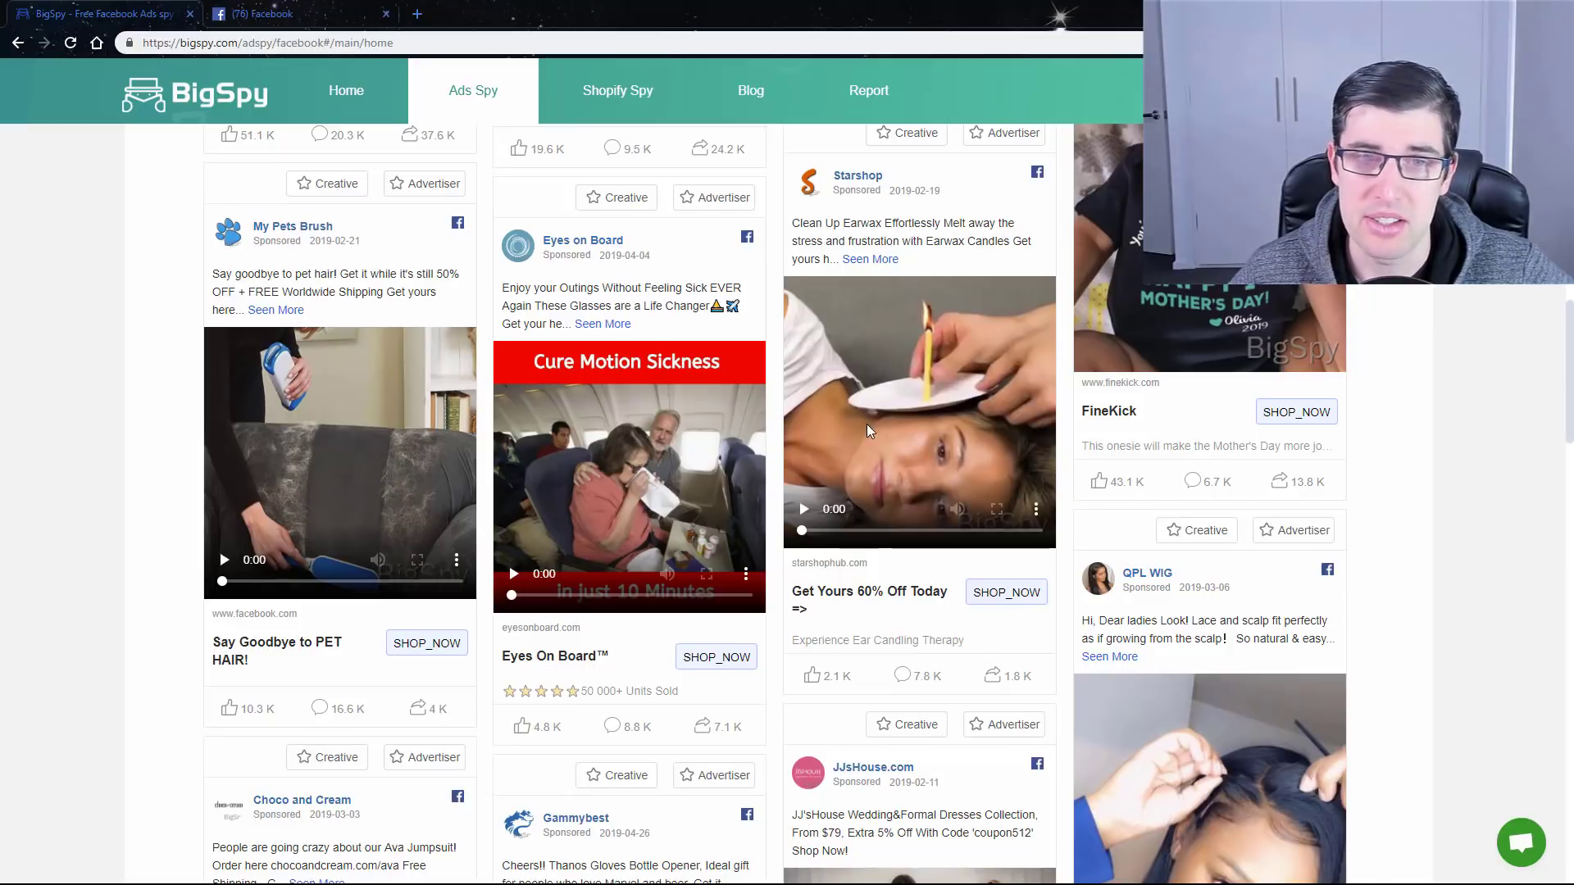
{"action": "scroll", "coordinate": [867, 425], "scroll_direction": "down", "scroll_amount": 2}
{"action": "scroll", "coordinate": [903, 297], "scroll_direction": "up", "scroll_amount": 1}
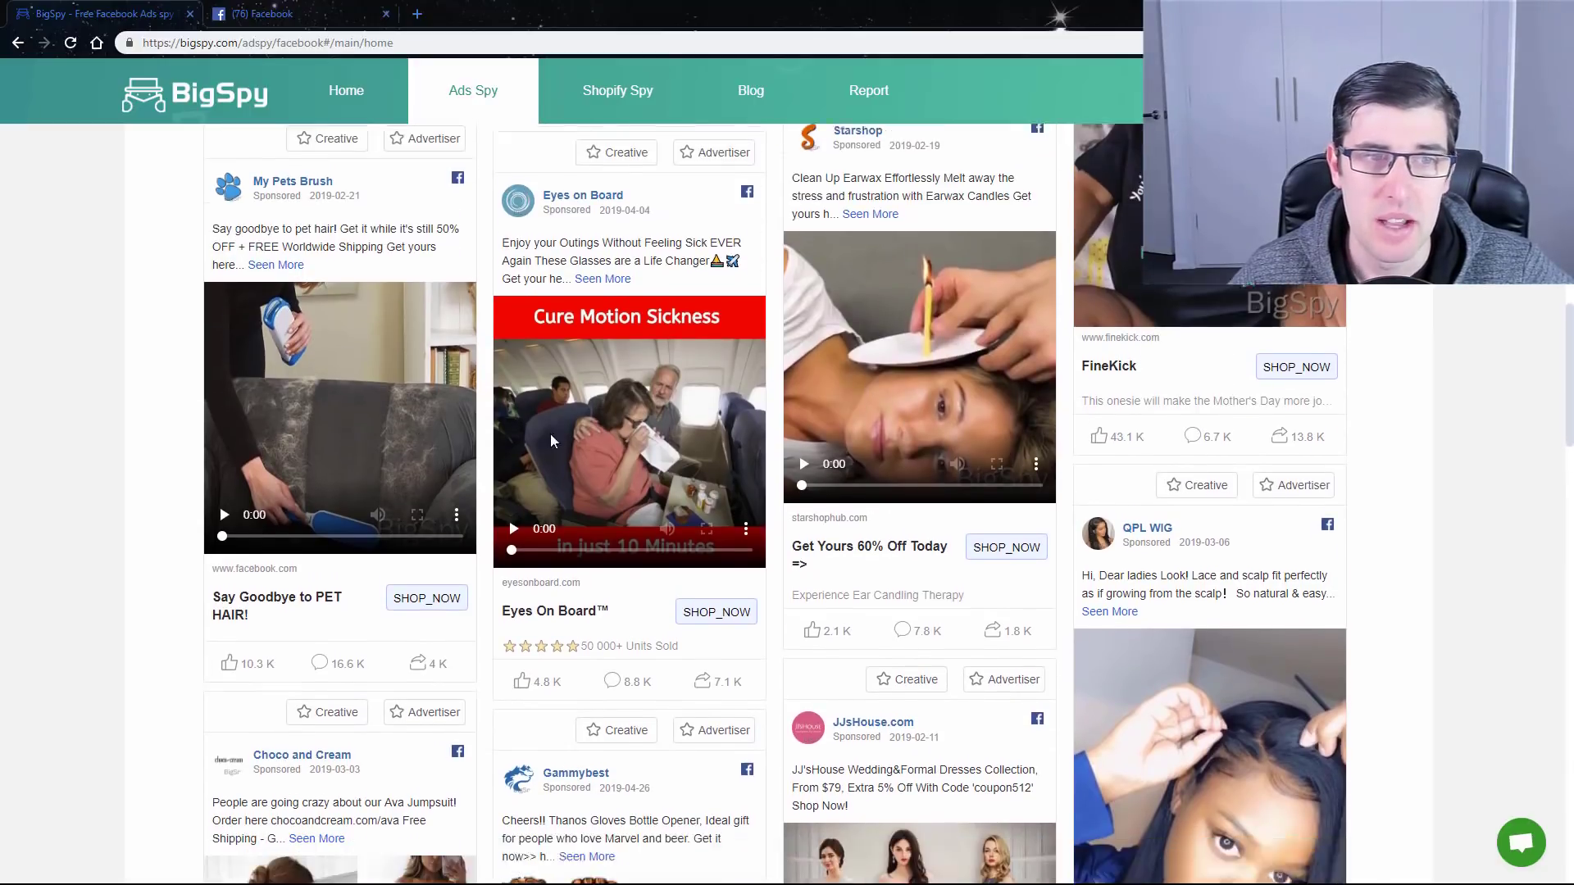
{"action": "scroll", "coordinate": [551, 441], "scroll_direction": "down", "scroll_amount": 6}
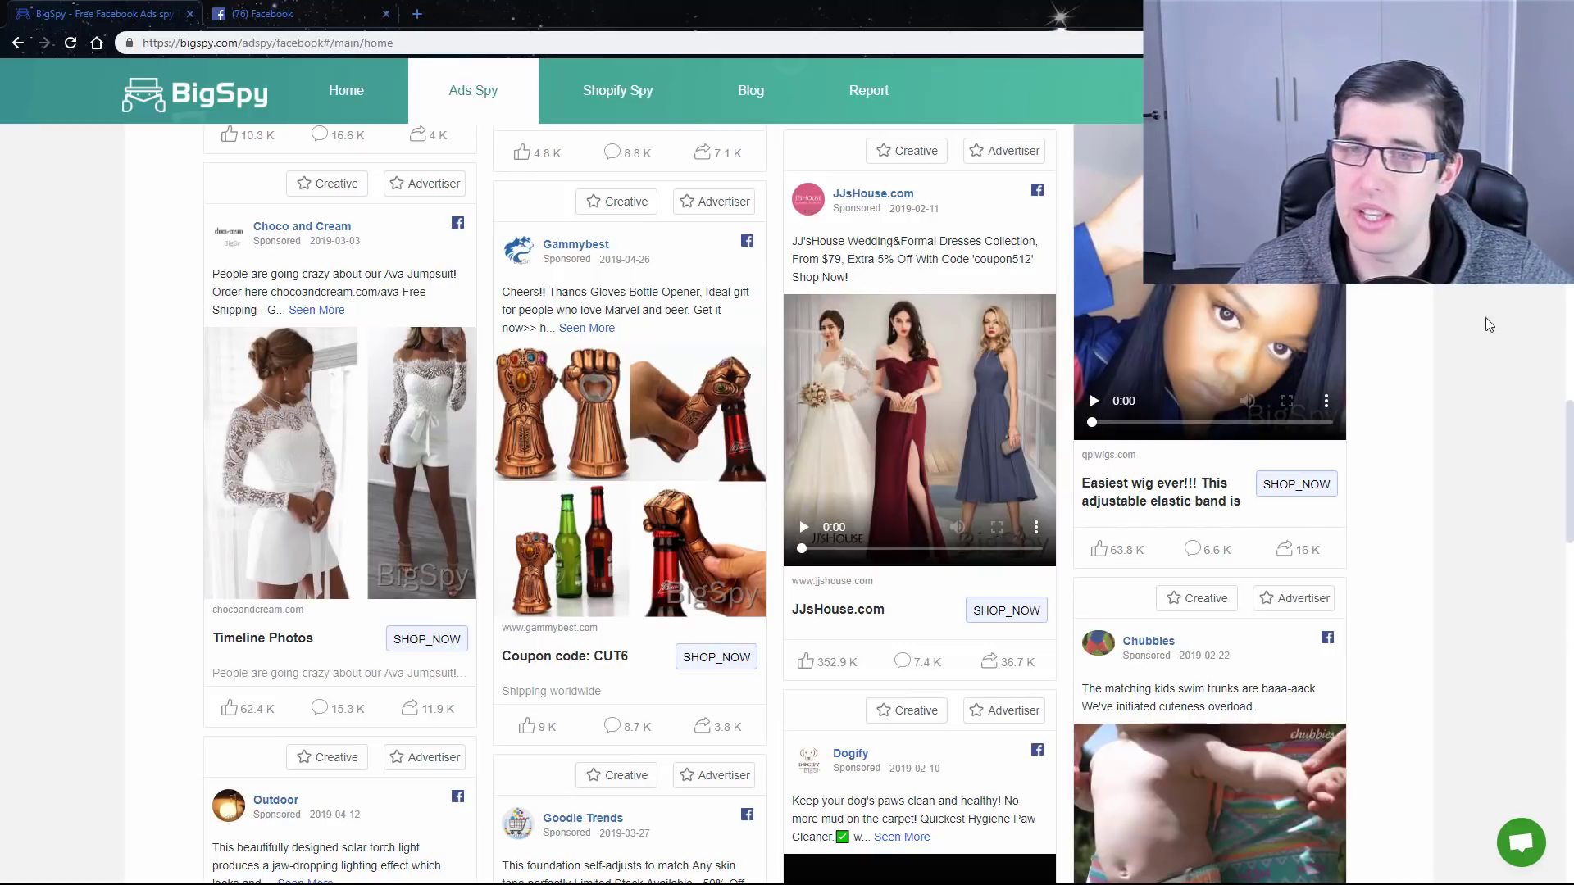
{"action": "scroll", "coordinate": [1261, 443], "scroll_direction": "up", "scroll_amount": 1}
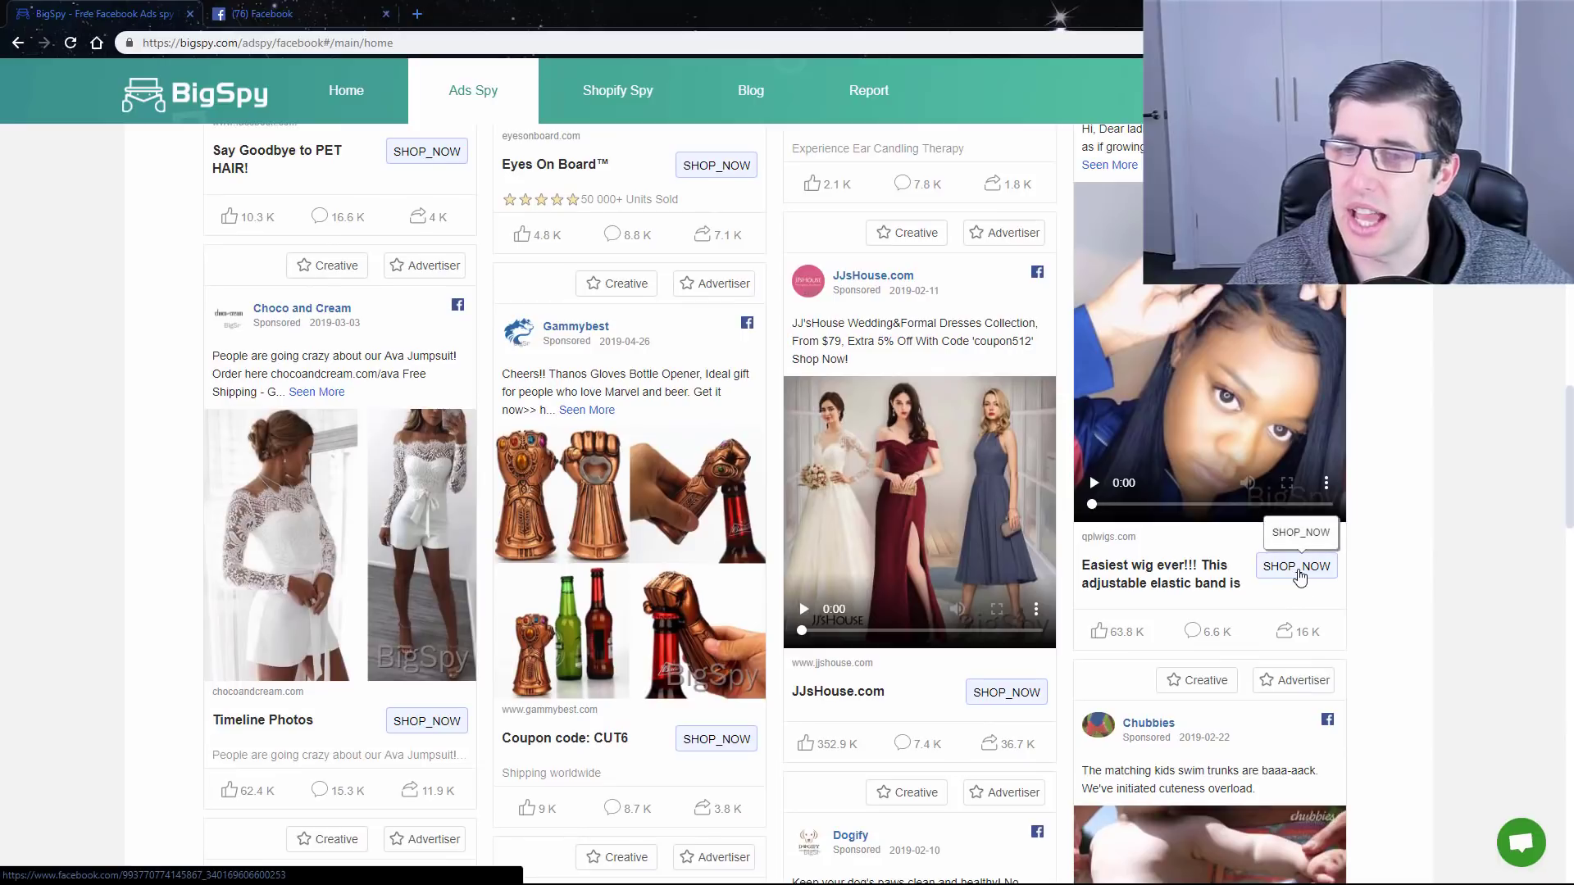
Step: Open the wig ad's shop link, close the unavailable Facebook page and scroll the grid
{"action": "left_click", "coordinate": [1296, 568]}
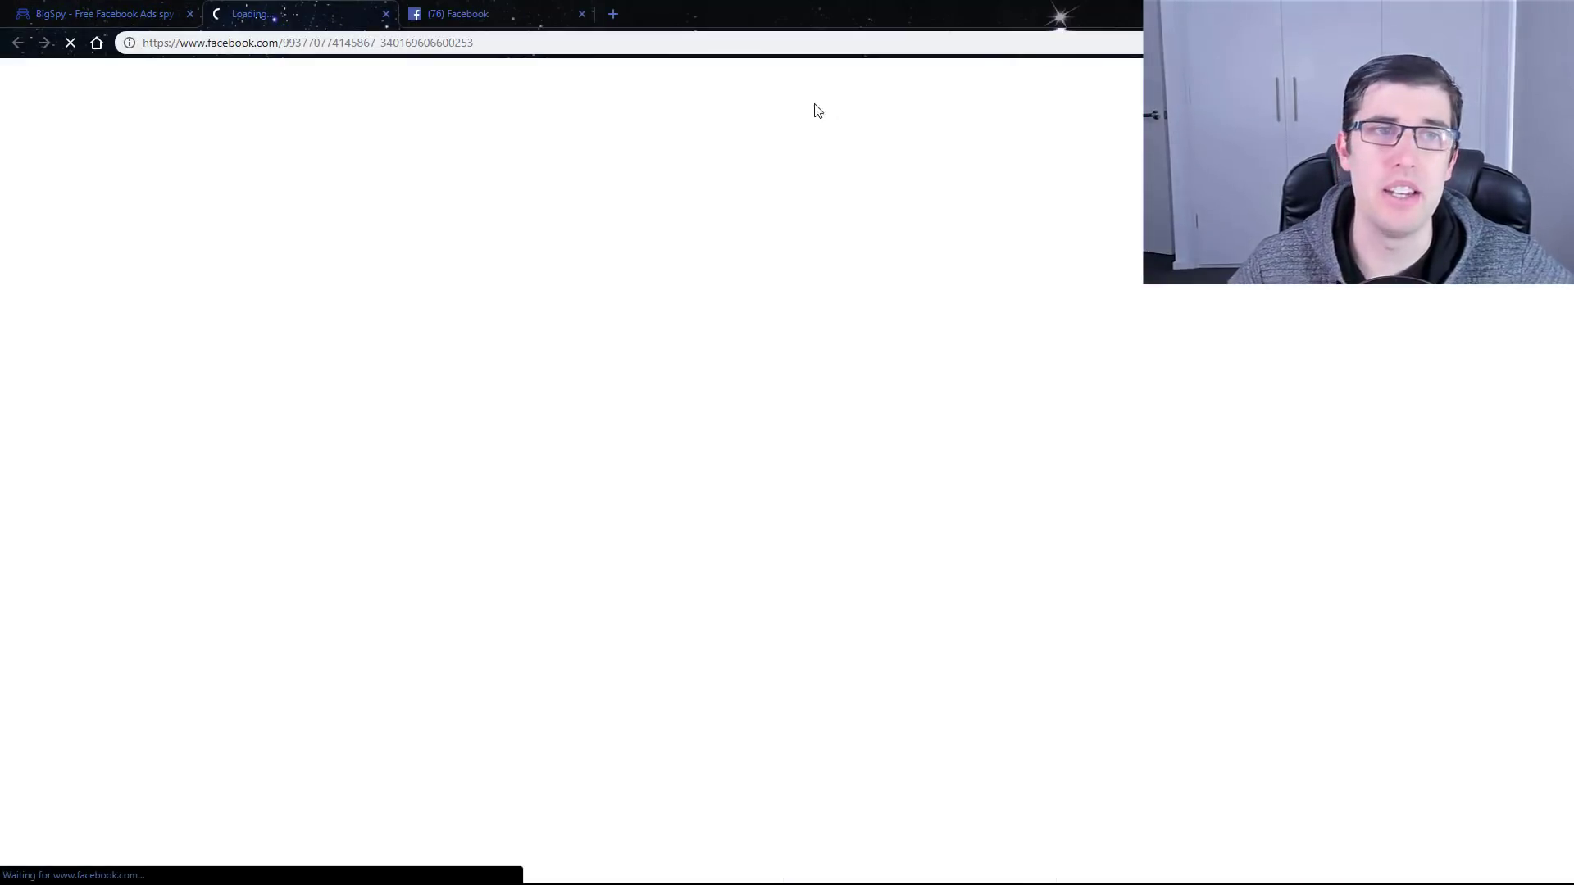
{"action": "left_click", "coordinate": [384, 16]}
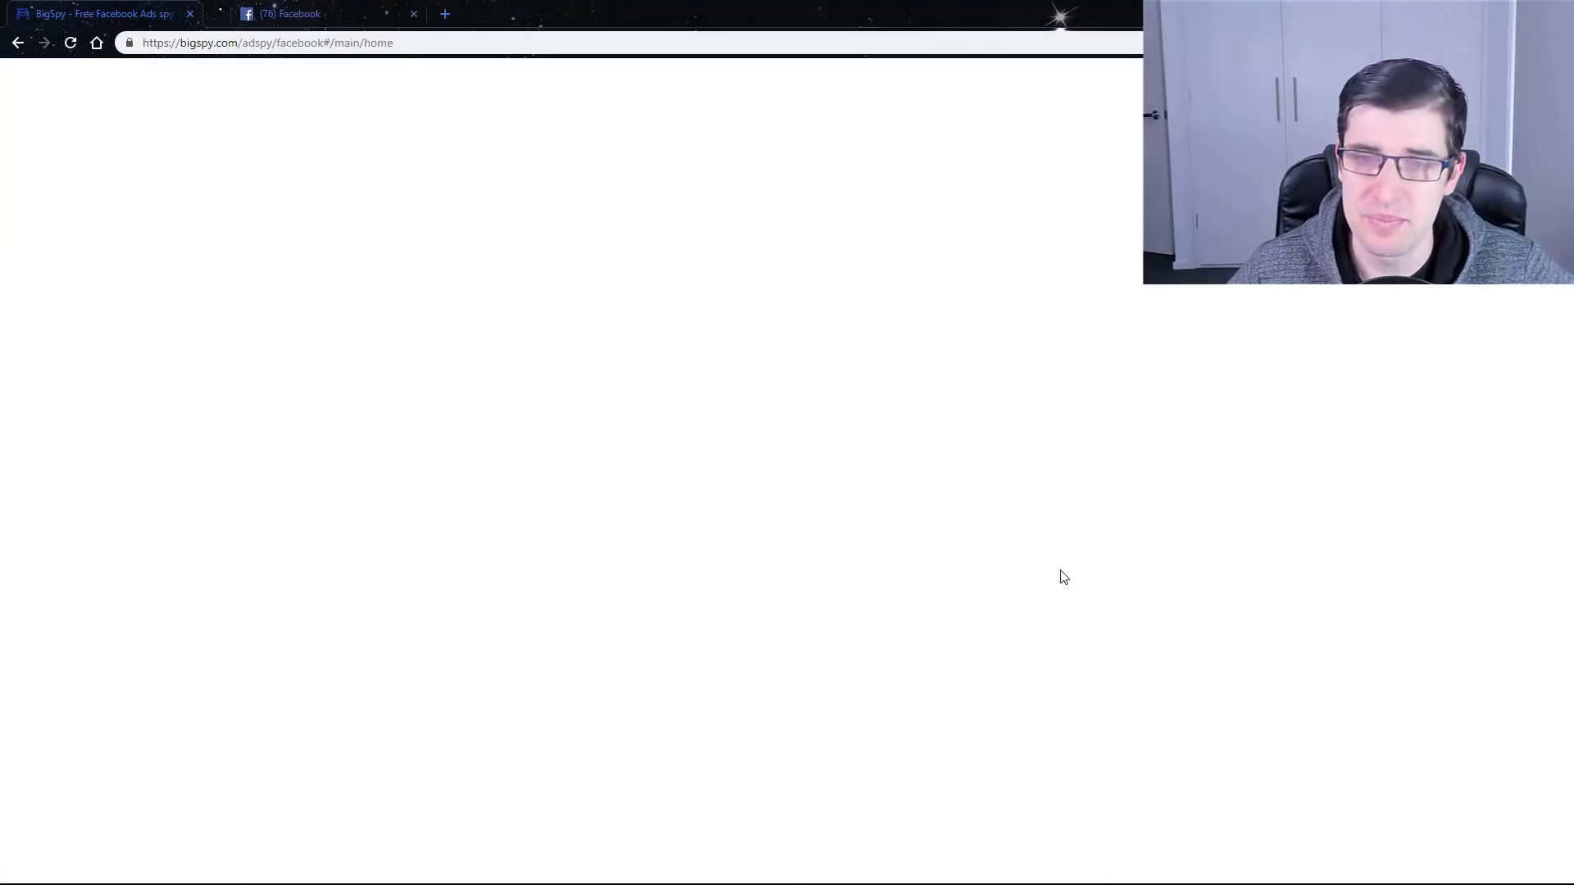
{"action": "scroll", "coordinate": [1017, 701], "scroll_direction": "down", "scroll_amount": 7}
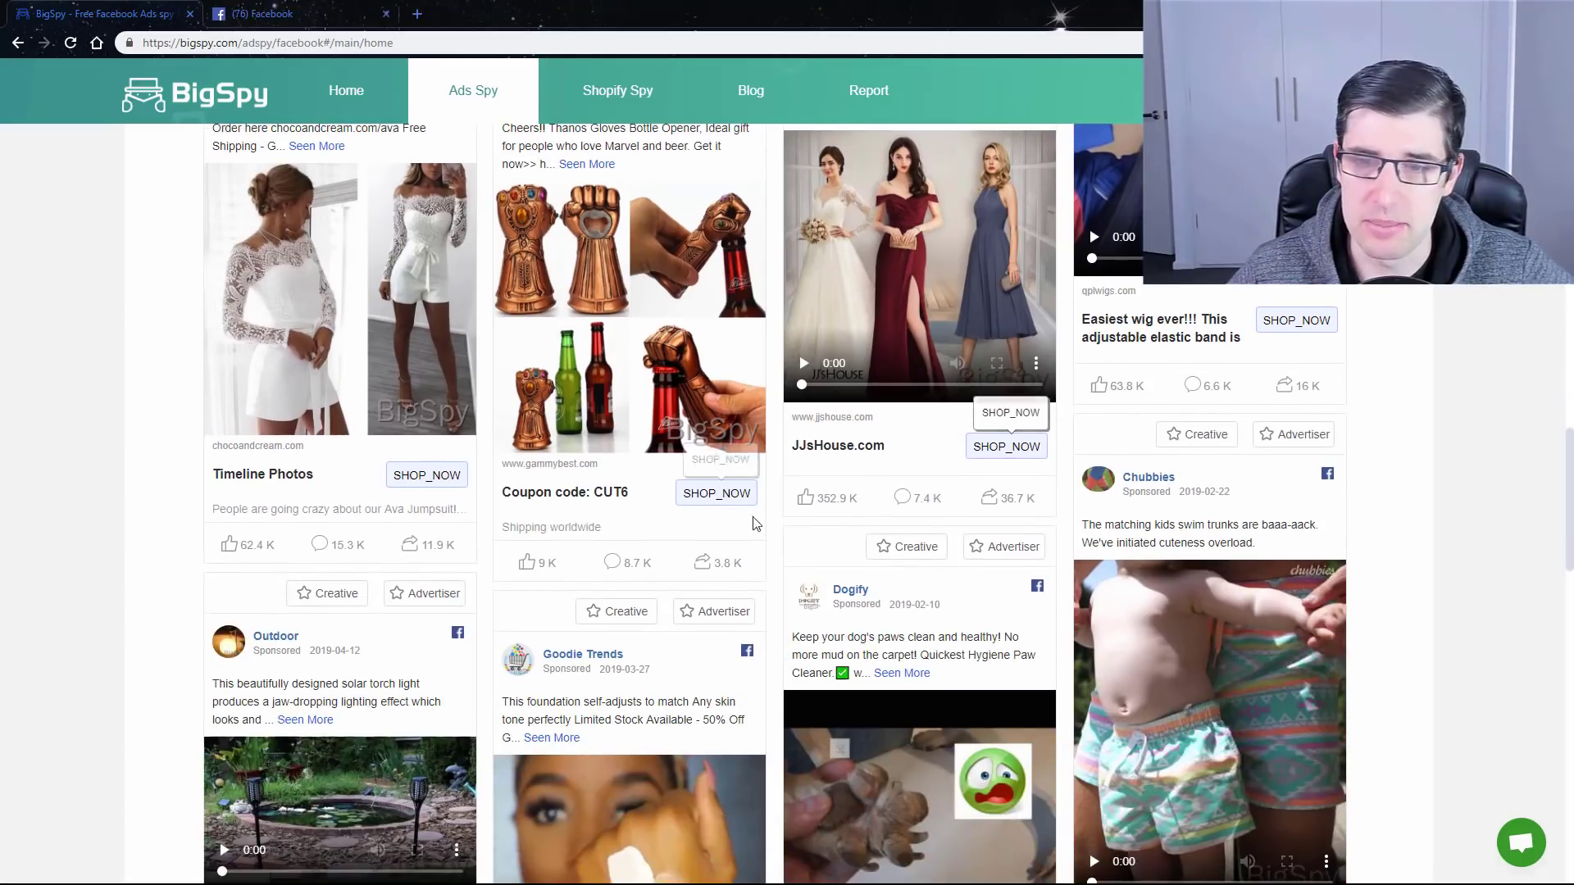
{"action": "scroll", "coordinate": [773, 642], "scroll_direction": "down", "scroll_amount": 1}
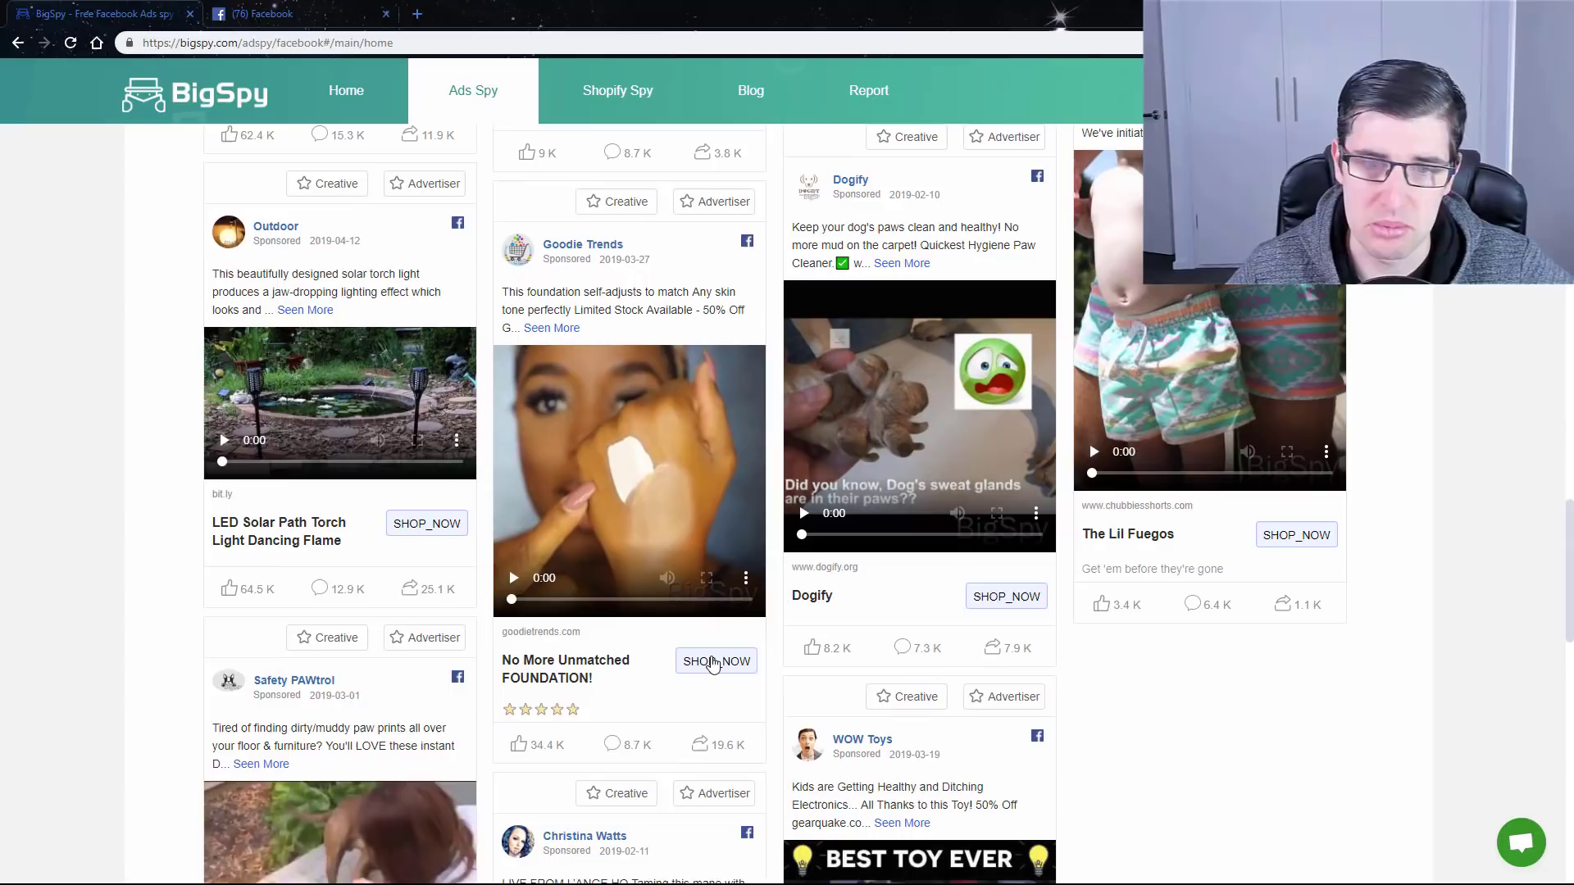
Step: Open the Goodie Trends foundation ad's link and play its video
{"action": "left_click", "coordinate": [713, 661]}
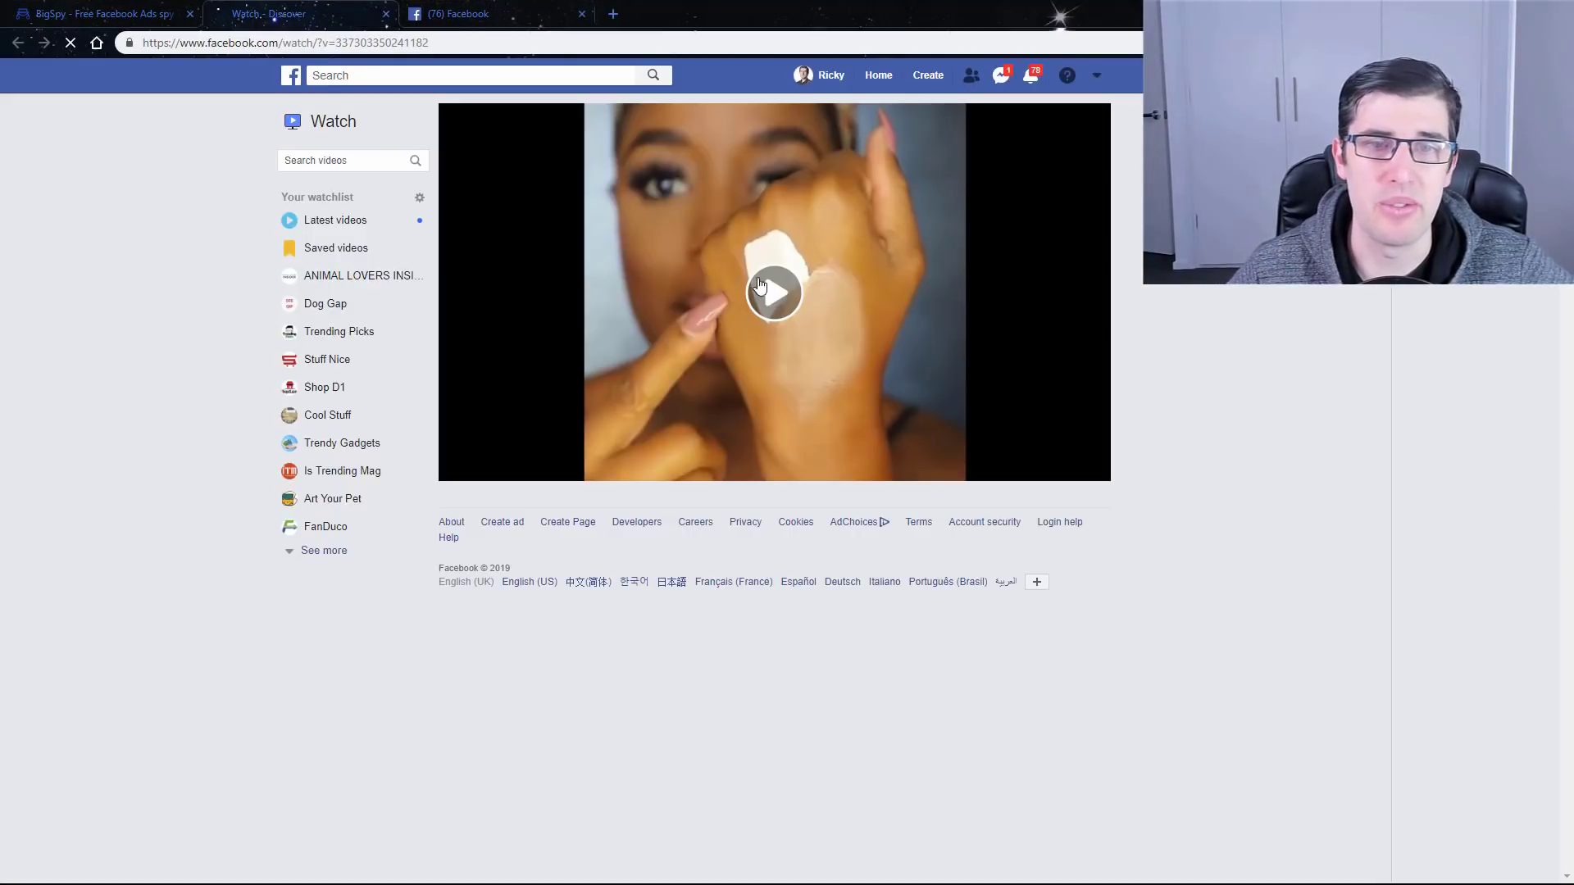
{"action": "left_click", "coordinate": [774, 293]}
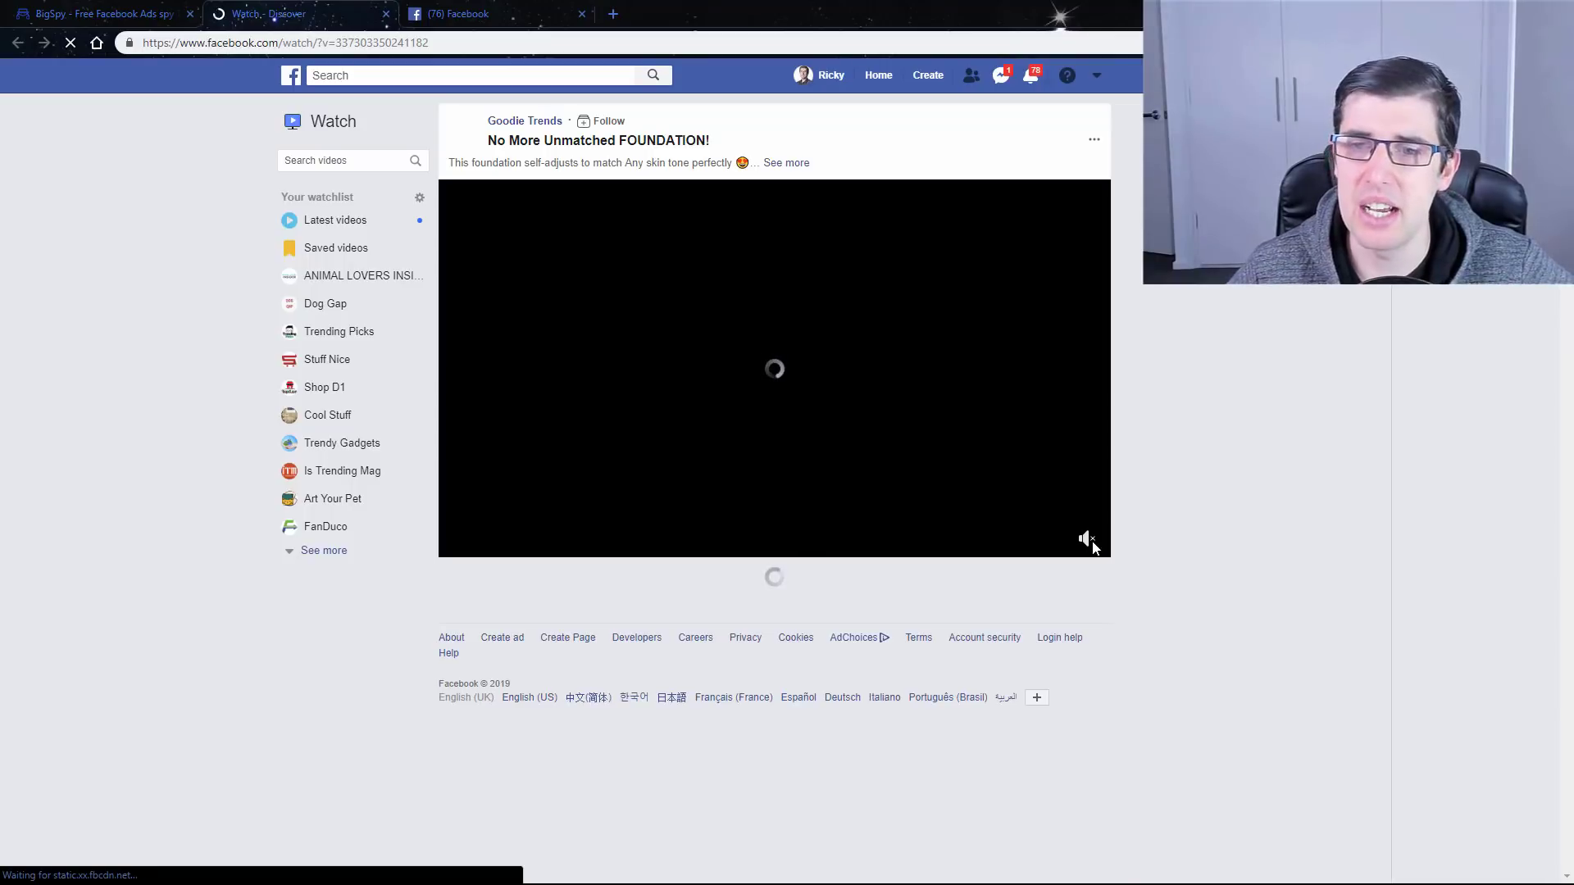
{"action": "mouse_move", "coordinate": [1091, 547]}
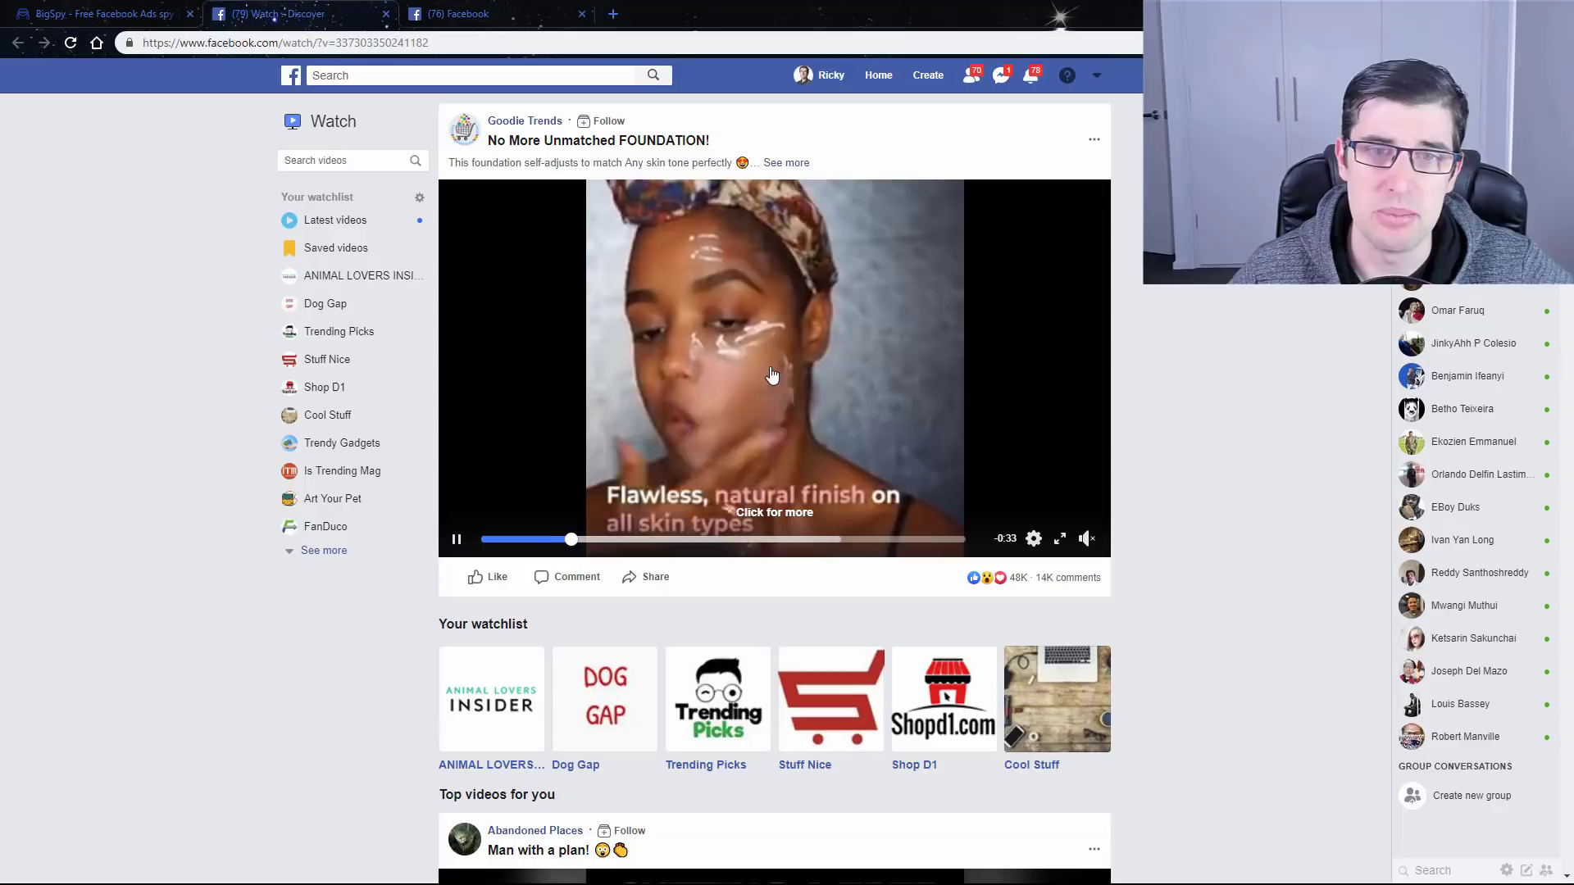
Step: Close the Facebook Watch tab and go to page 3 of the comment-sorted results
{"action": "left_click", "coordinate": [385, 14]}
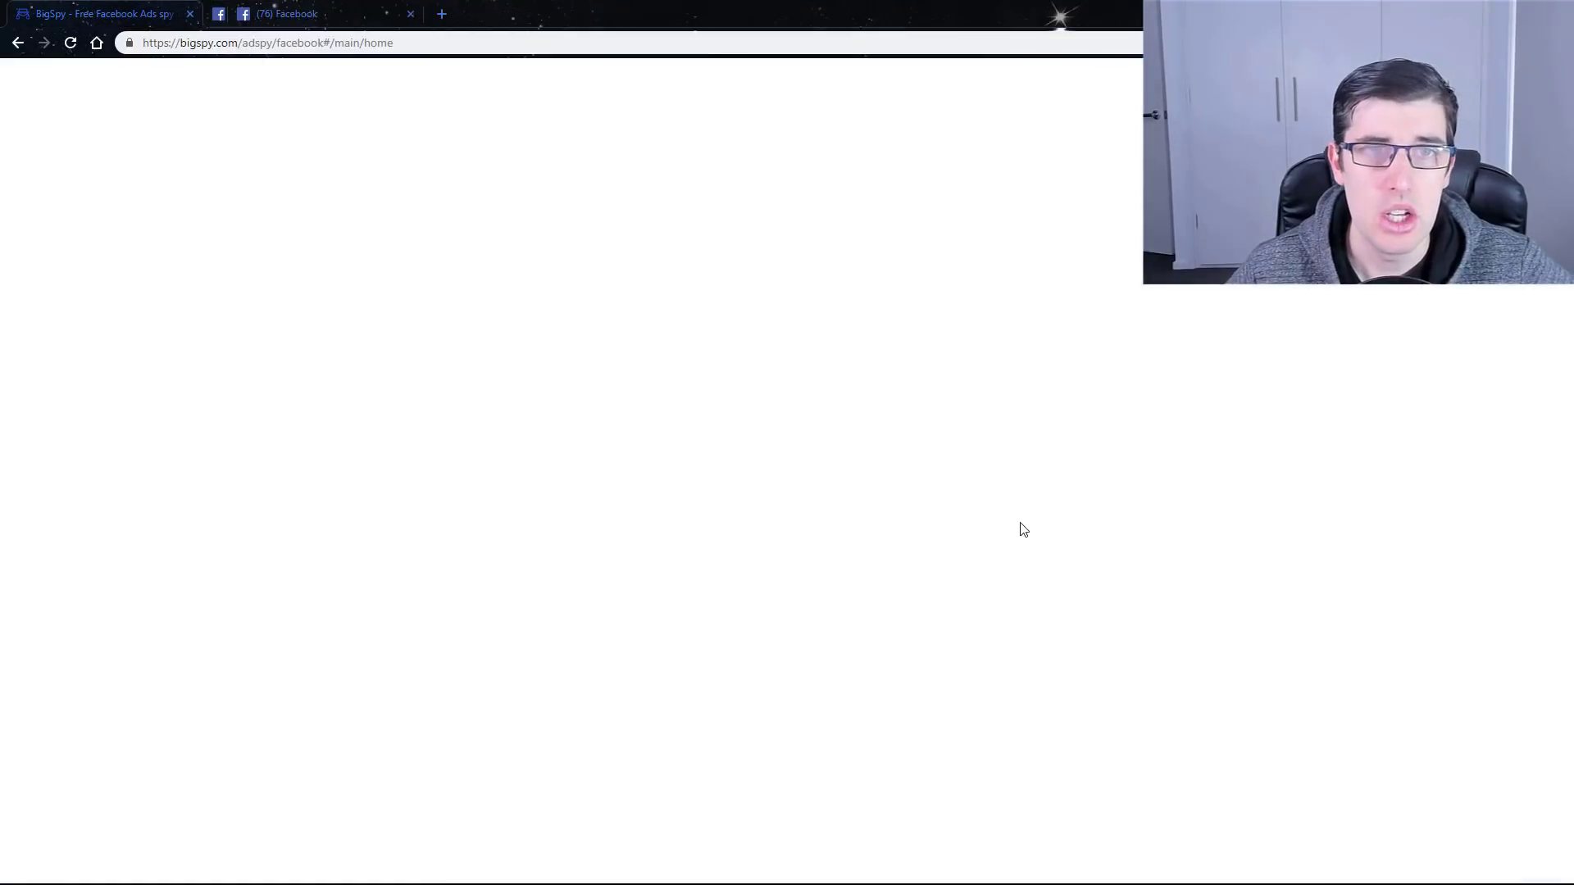
{"action": "scroll", "coordinate": [1021, 529], "scroll_direction": "down", "scroll_amount": 3}
{"action": "scroll", "coordinate": [1022, 531], "scroll_direction": "down", "scroll_amount": 4}
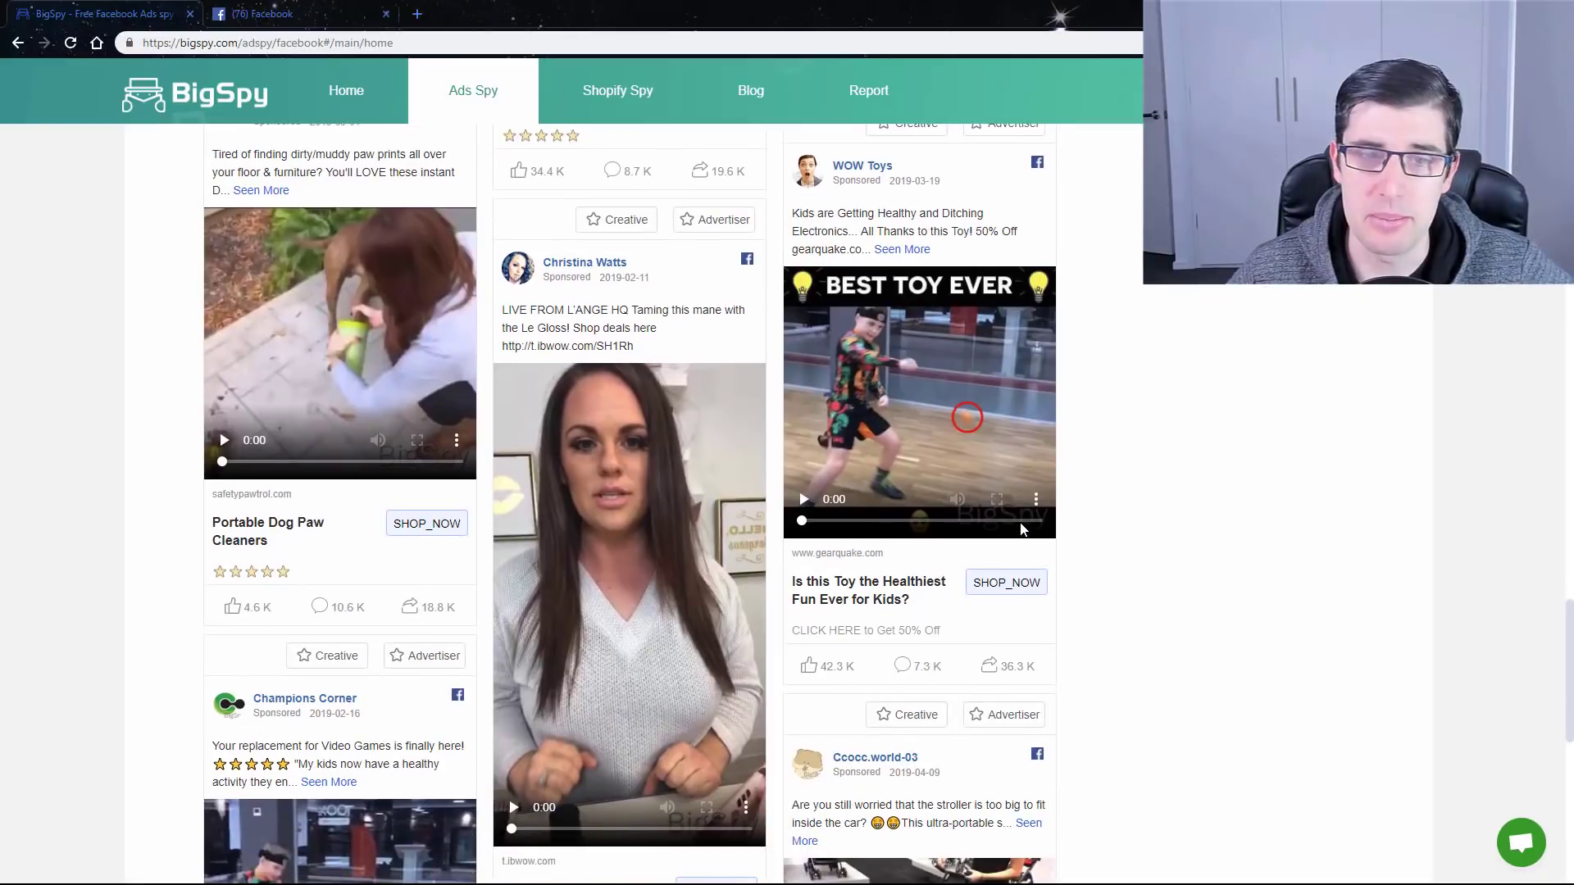
{"action": "scroll", "coordinate": [1023, 529], "scroll_direction": "down", "scroll_amount": 2}
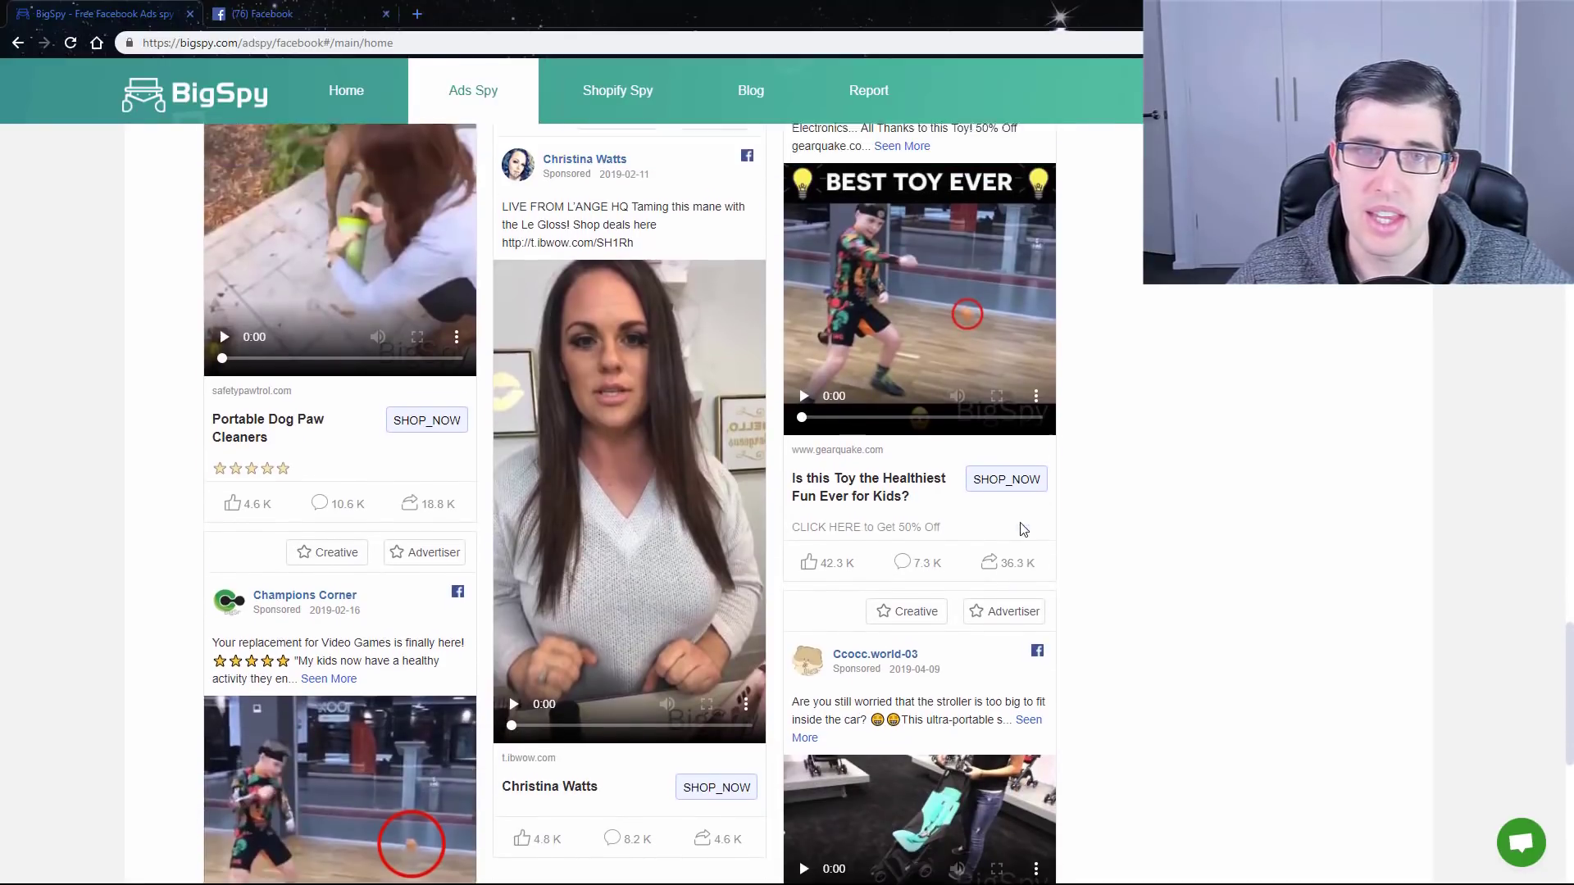
{"action": "scroll", "coordinate": [1022, 530], "scroll_direction": "down", "scroll_amount": 7}
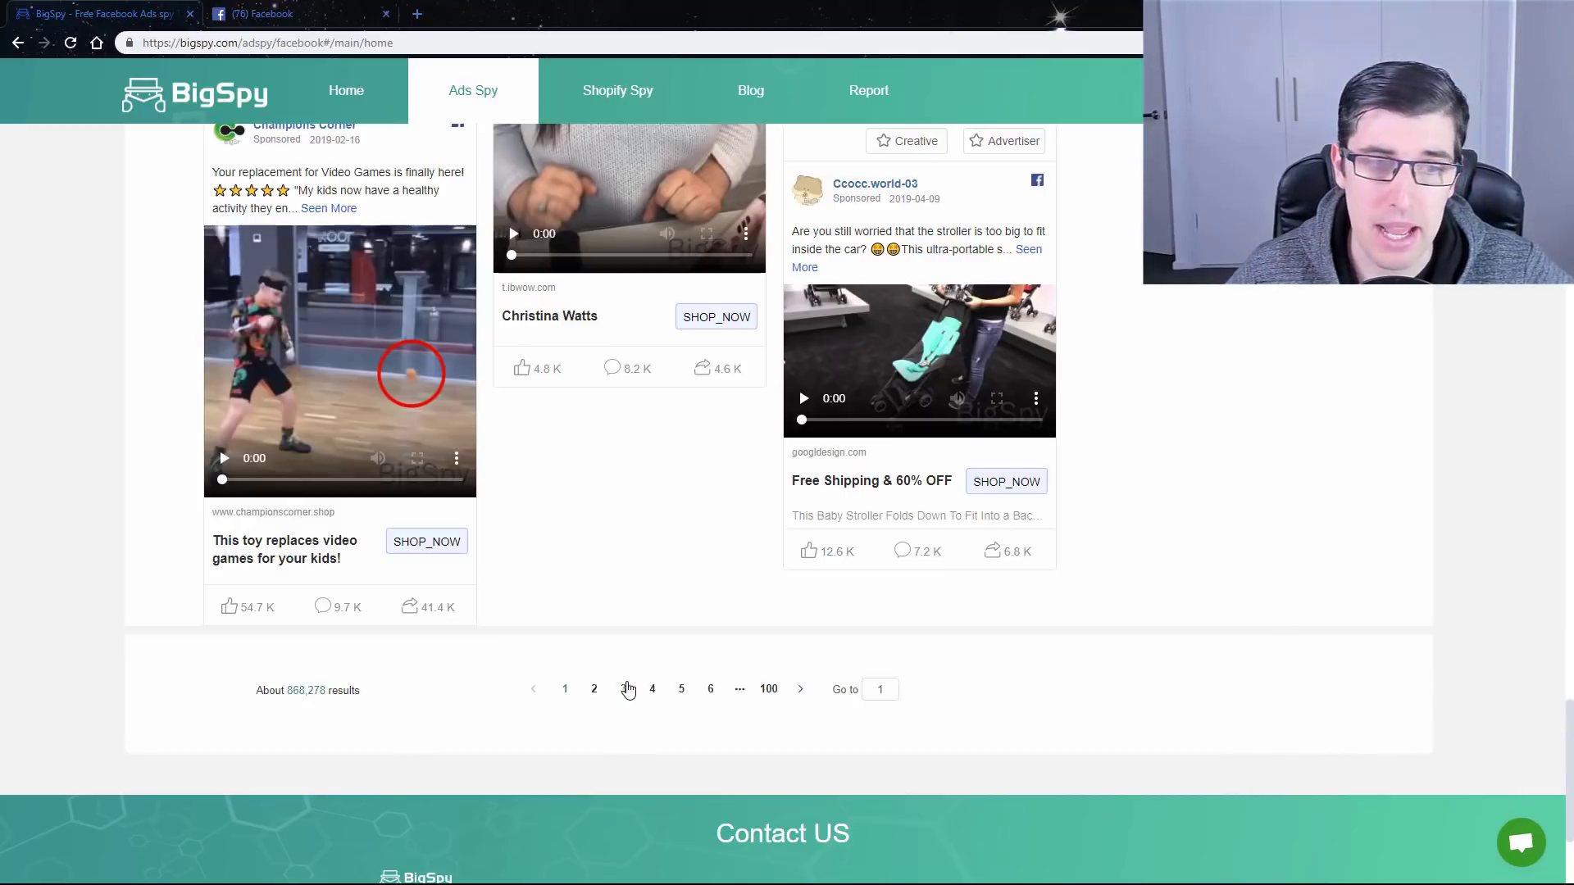
{"action": "left_click", "coordinate": [627, 689]}
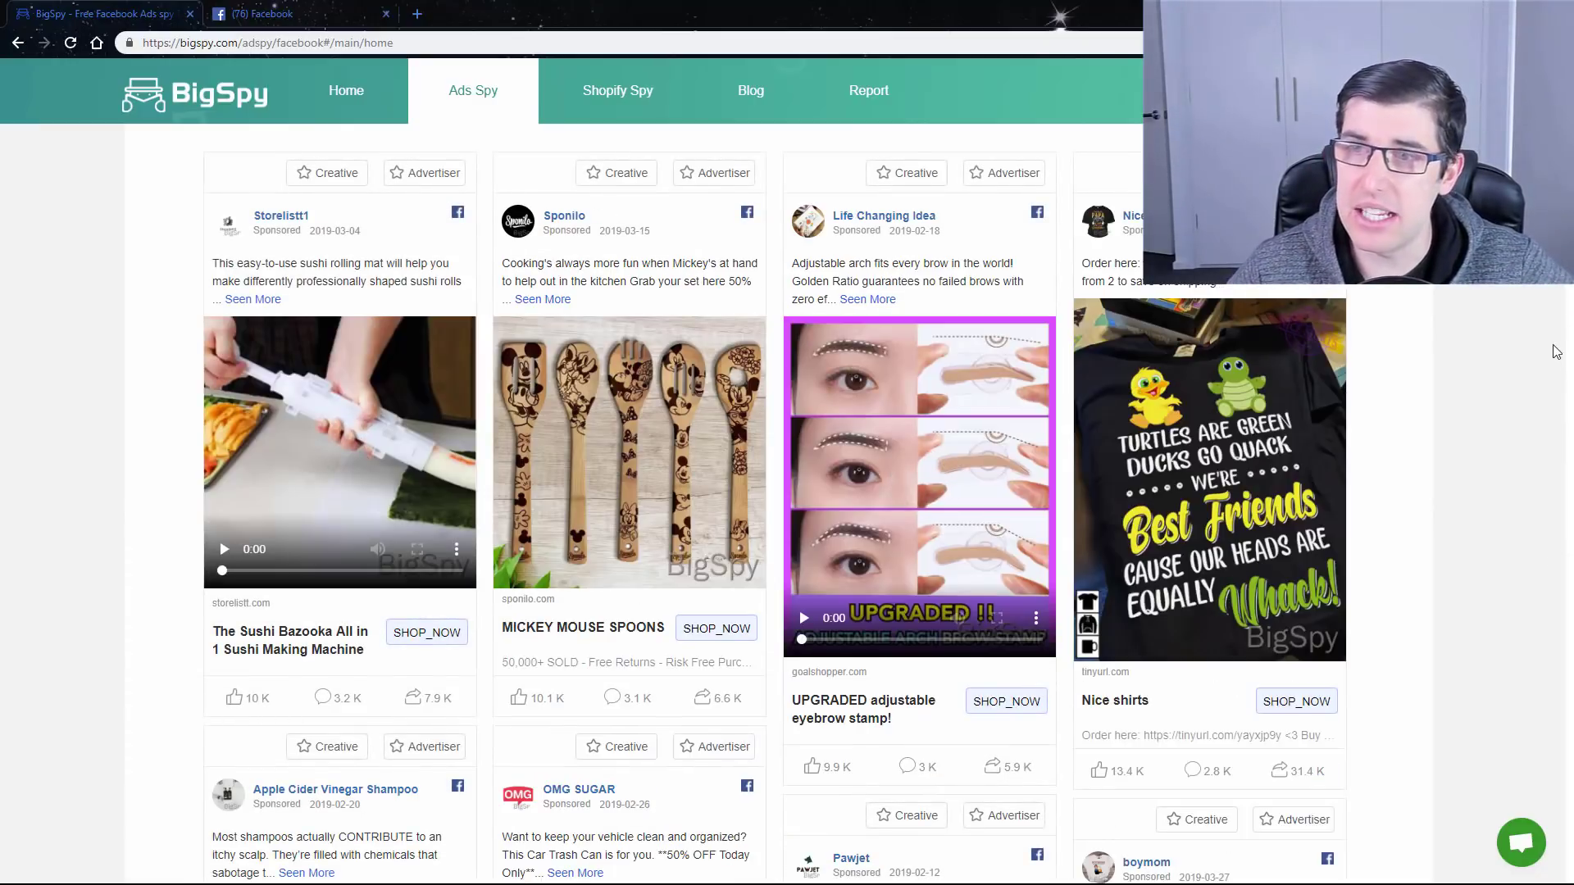
{"action": "scroll", "coordinate": [775, 504], "scroll_direction": "down", "scroll_amount": 2}
Step: Add the Shopify e-commerce platform filter, narrowing the SHOP_NOW ads to about 281,040
{"action": "key", "text": "Home"}
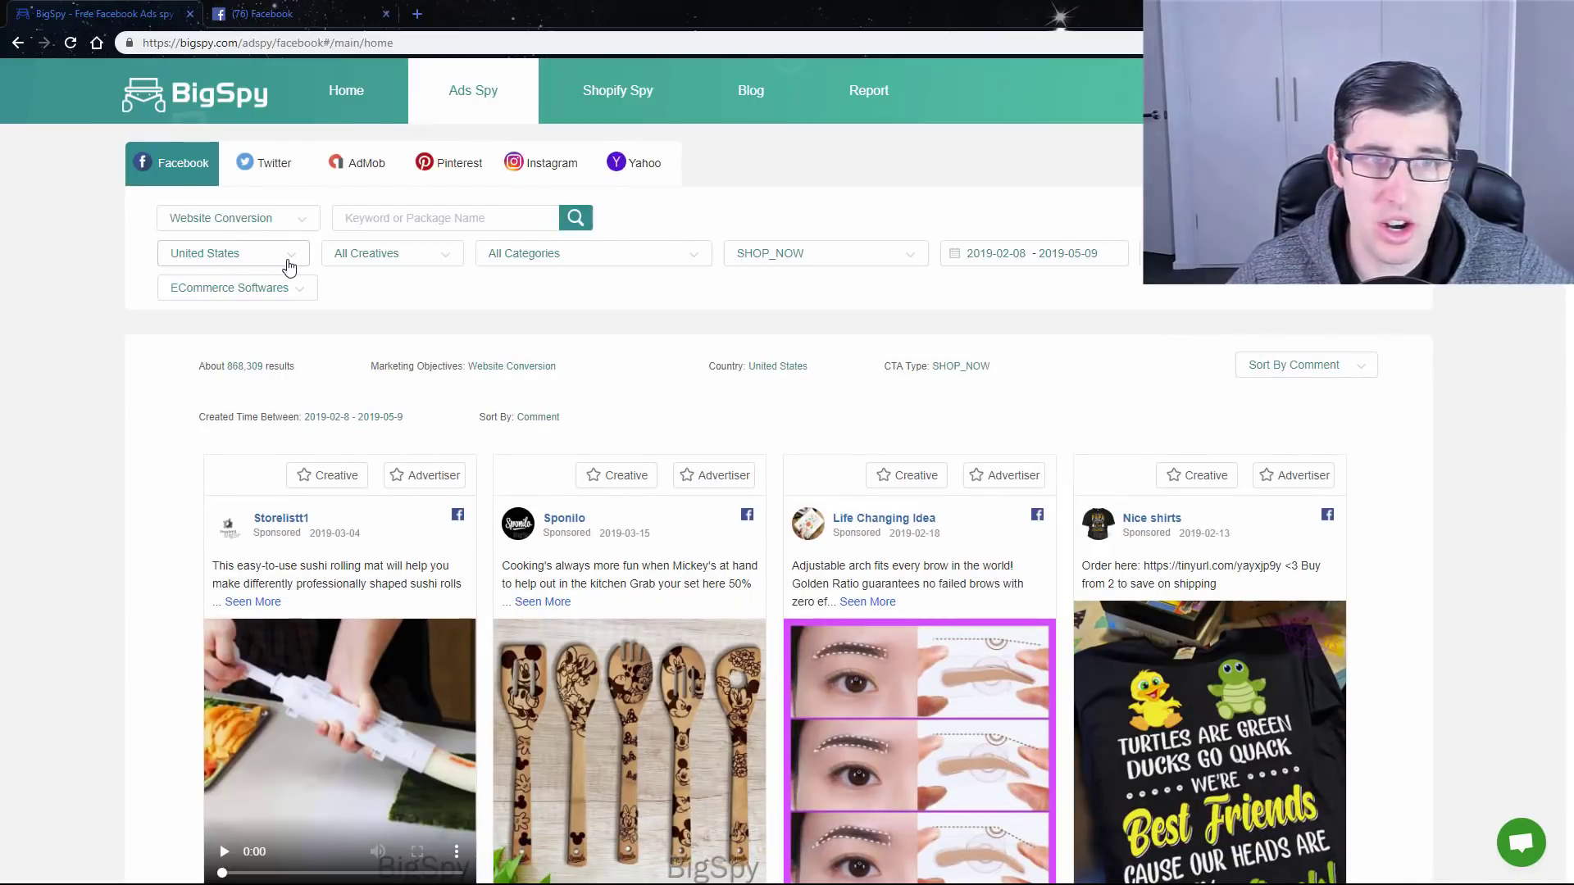
{"action": "left_click", "coordinate": [539, 260]}
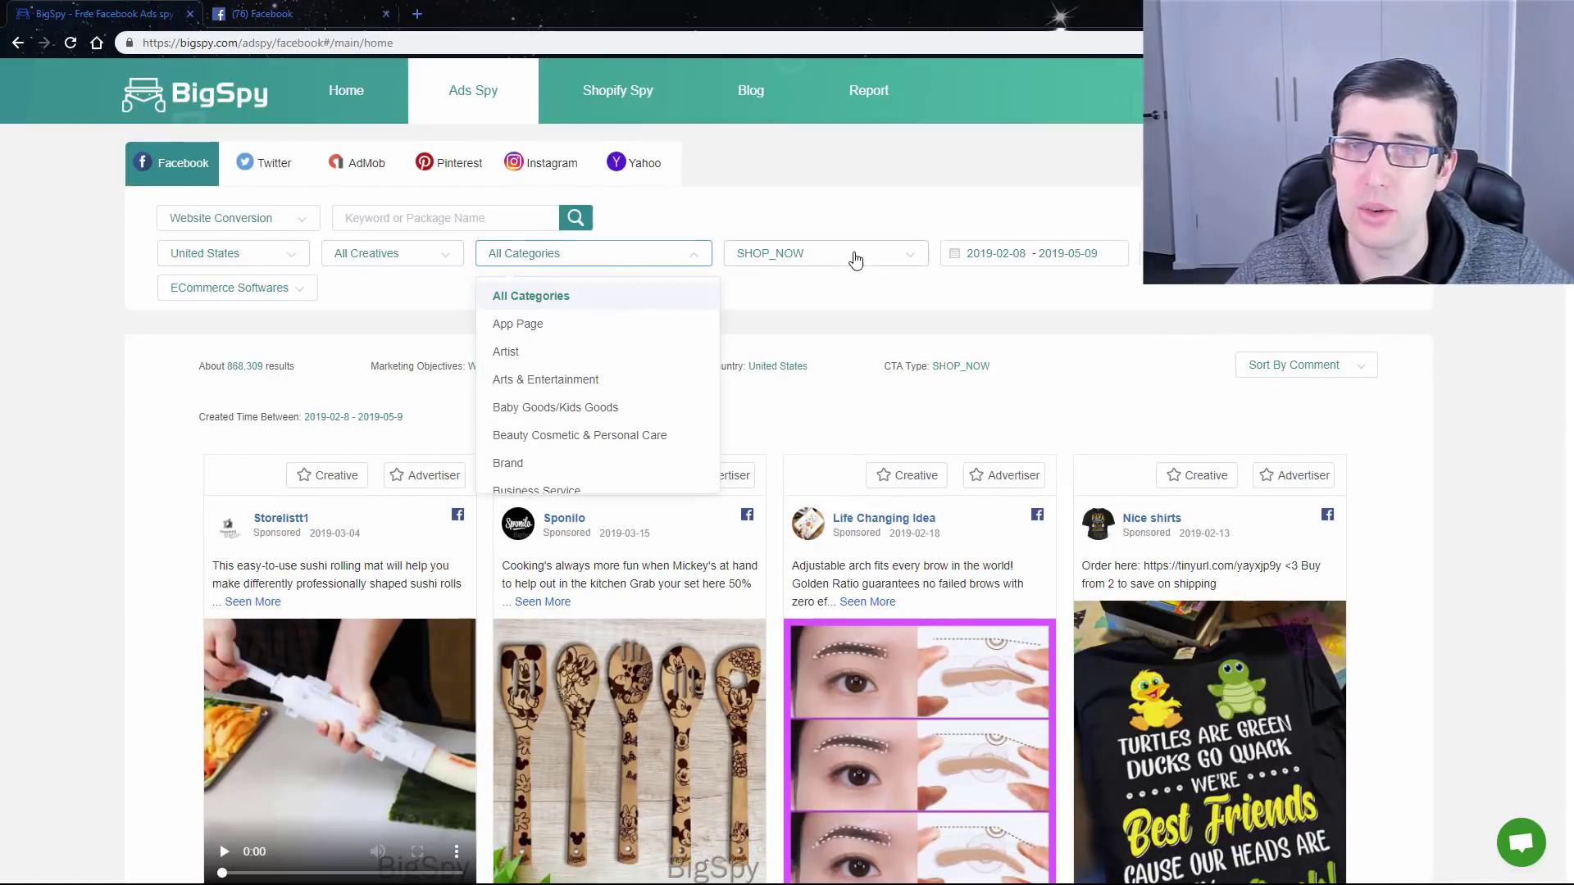
{"action": "left_click", "coordinate": [906, 261]}
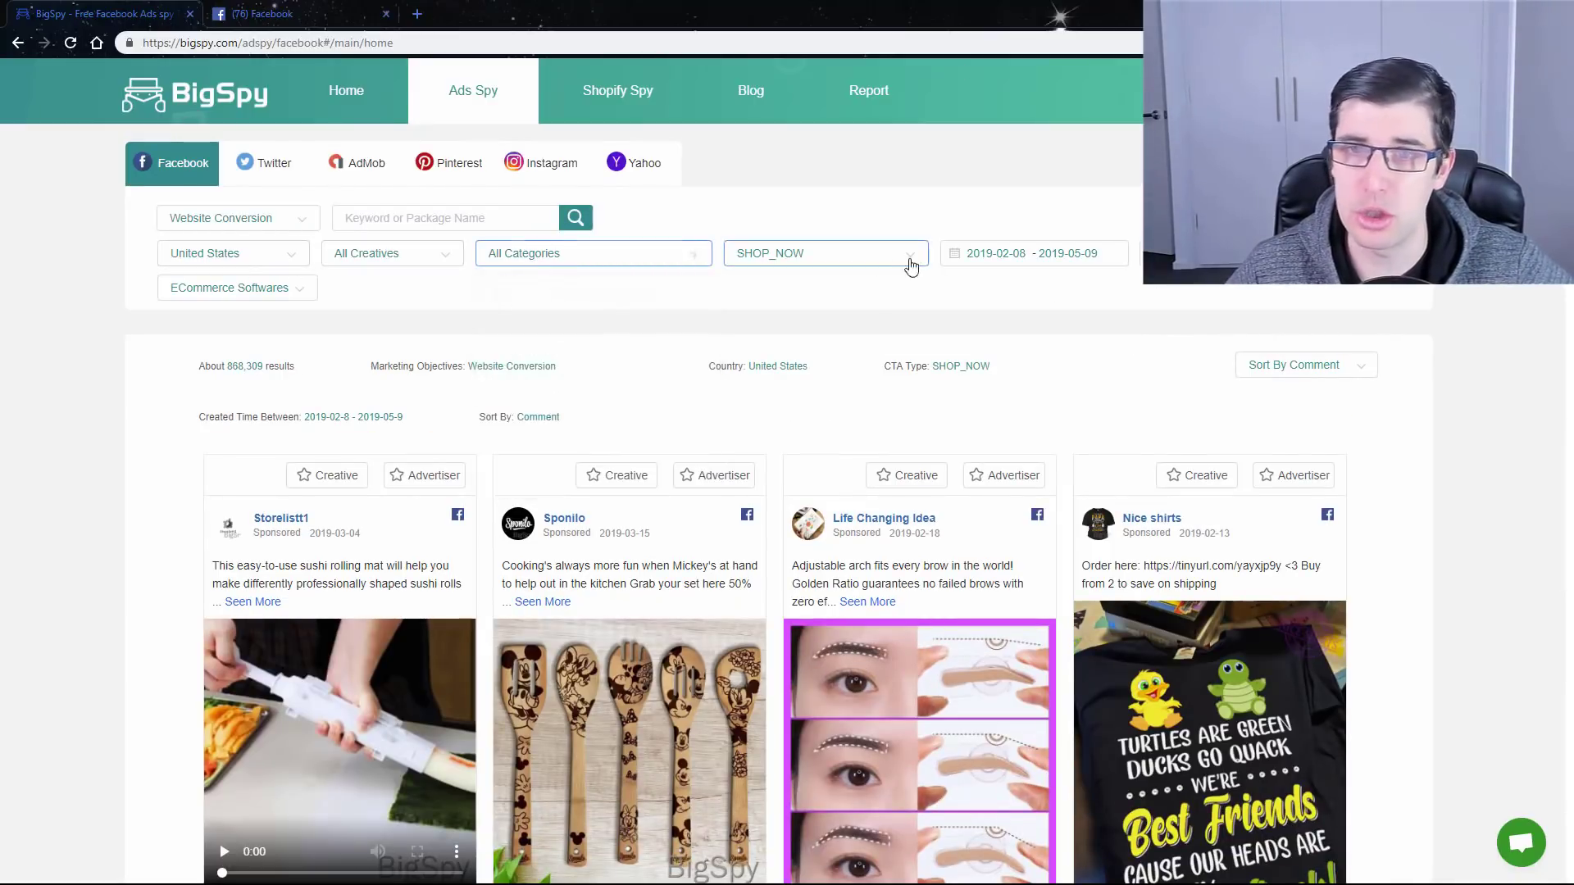
{"action": "left_click", "coordinate": [255, 300]}
{"action": "left_click", "coordinate": [212, 388]}
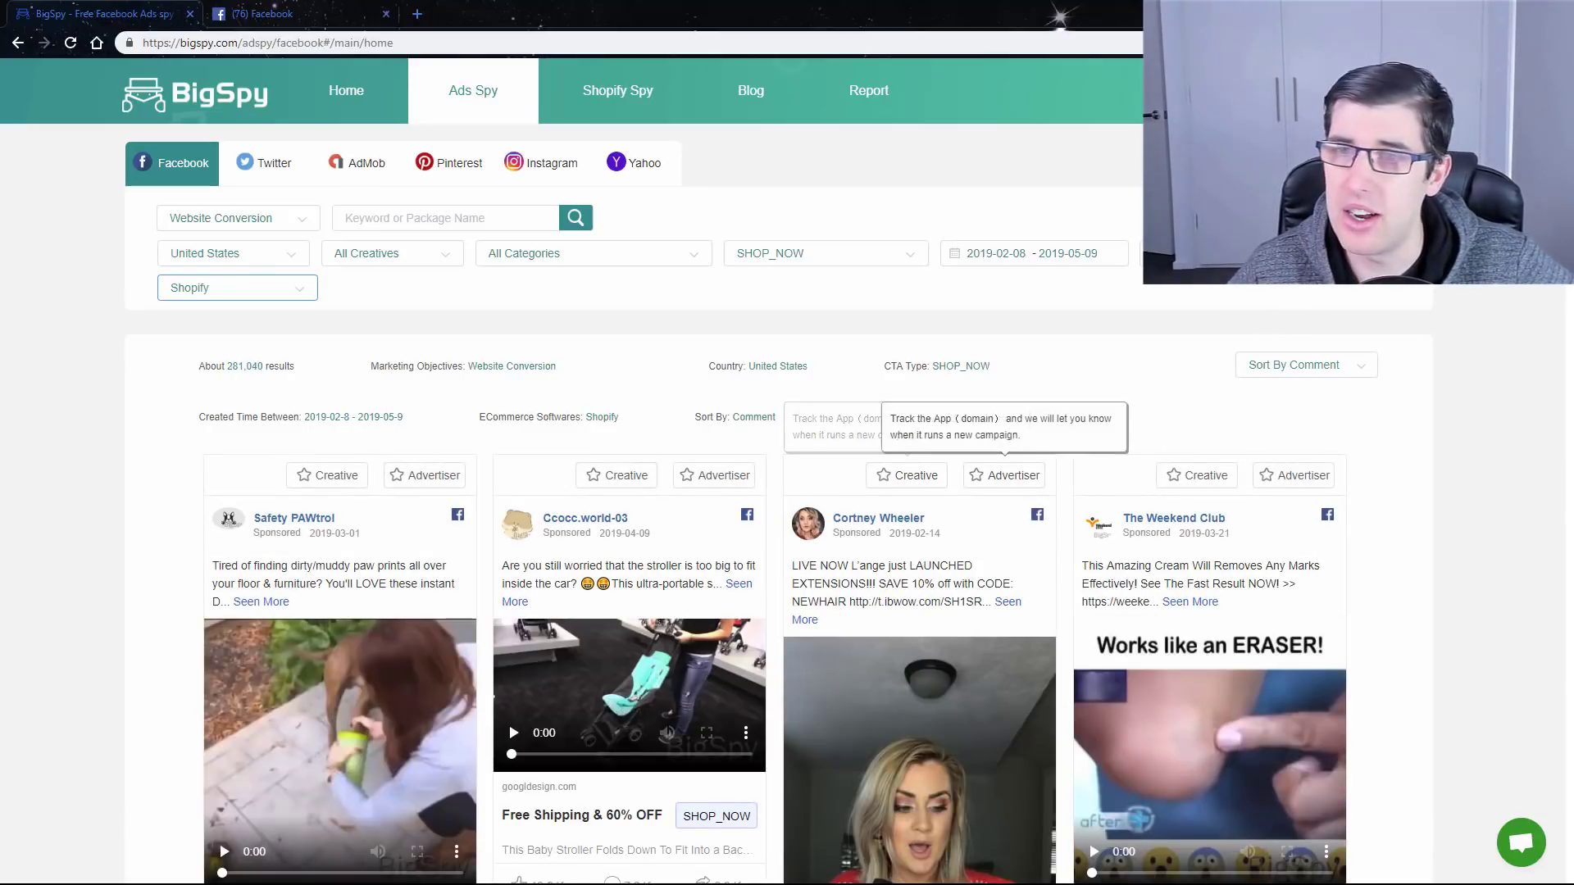
{"action": "left_click_drag", "start_coordinate": [1570, 135], "coordinate": [1571, 355]}
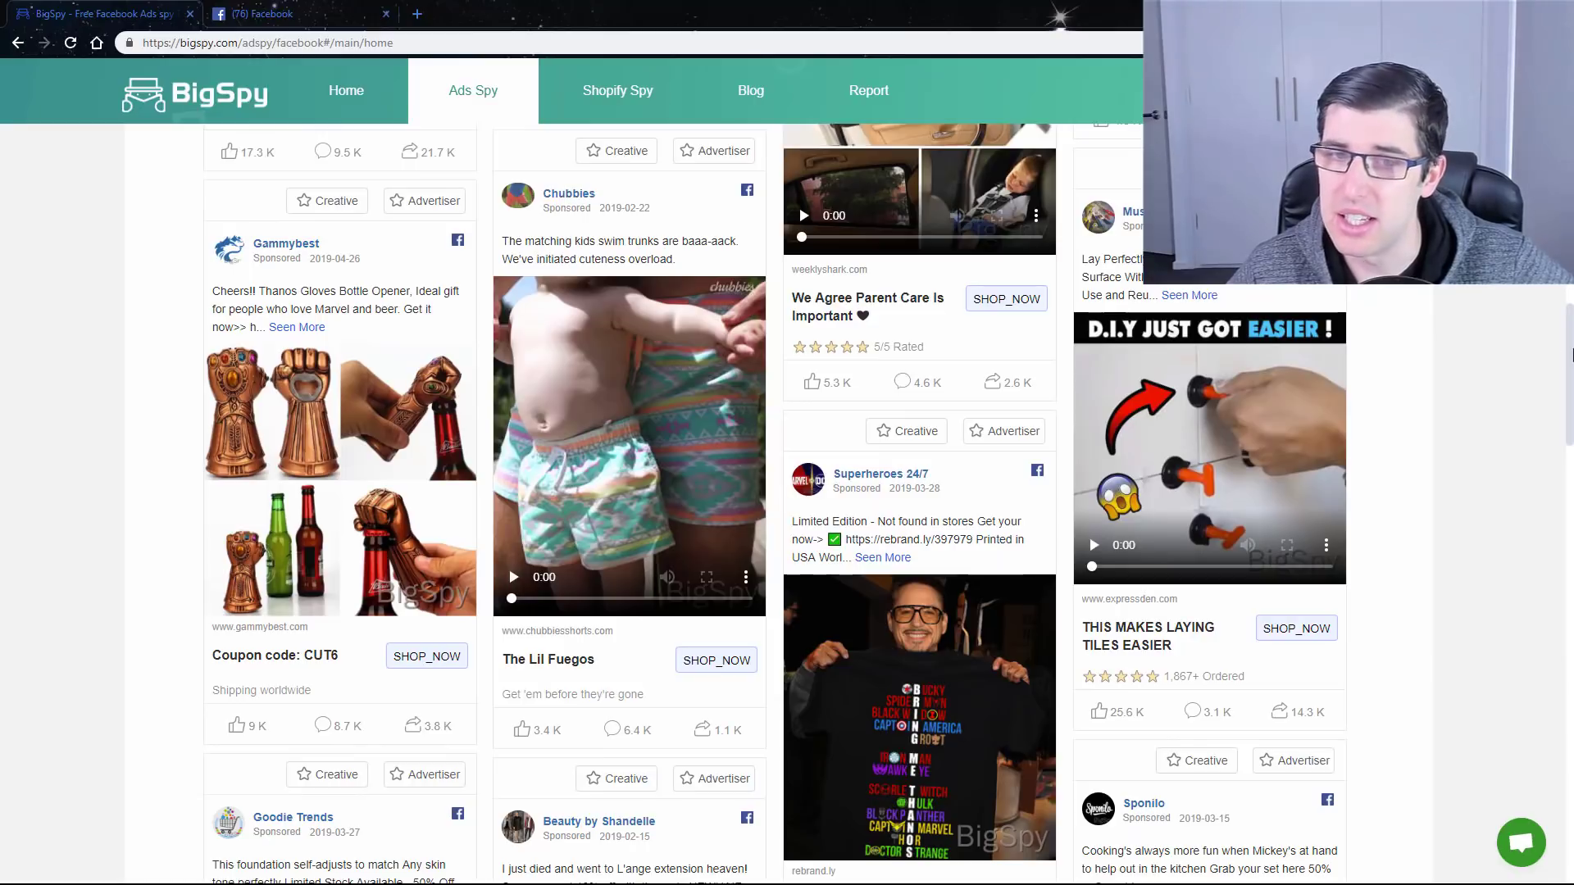
{"action": "scroll", "coordinate": [934, 573], "scroll_direction": "down", "scroll_amount": 3}
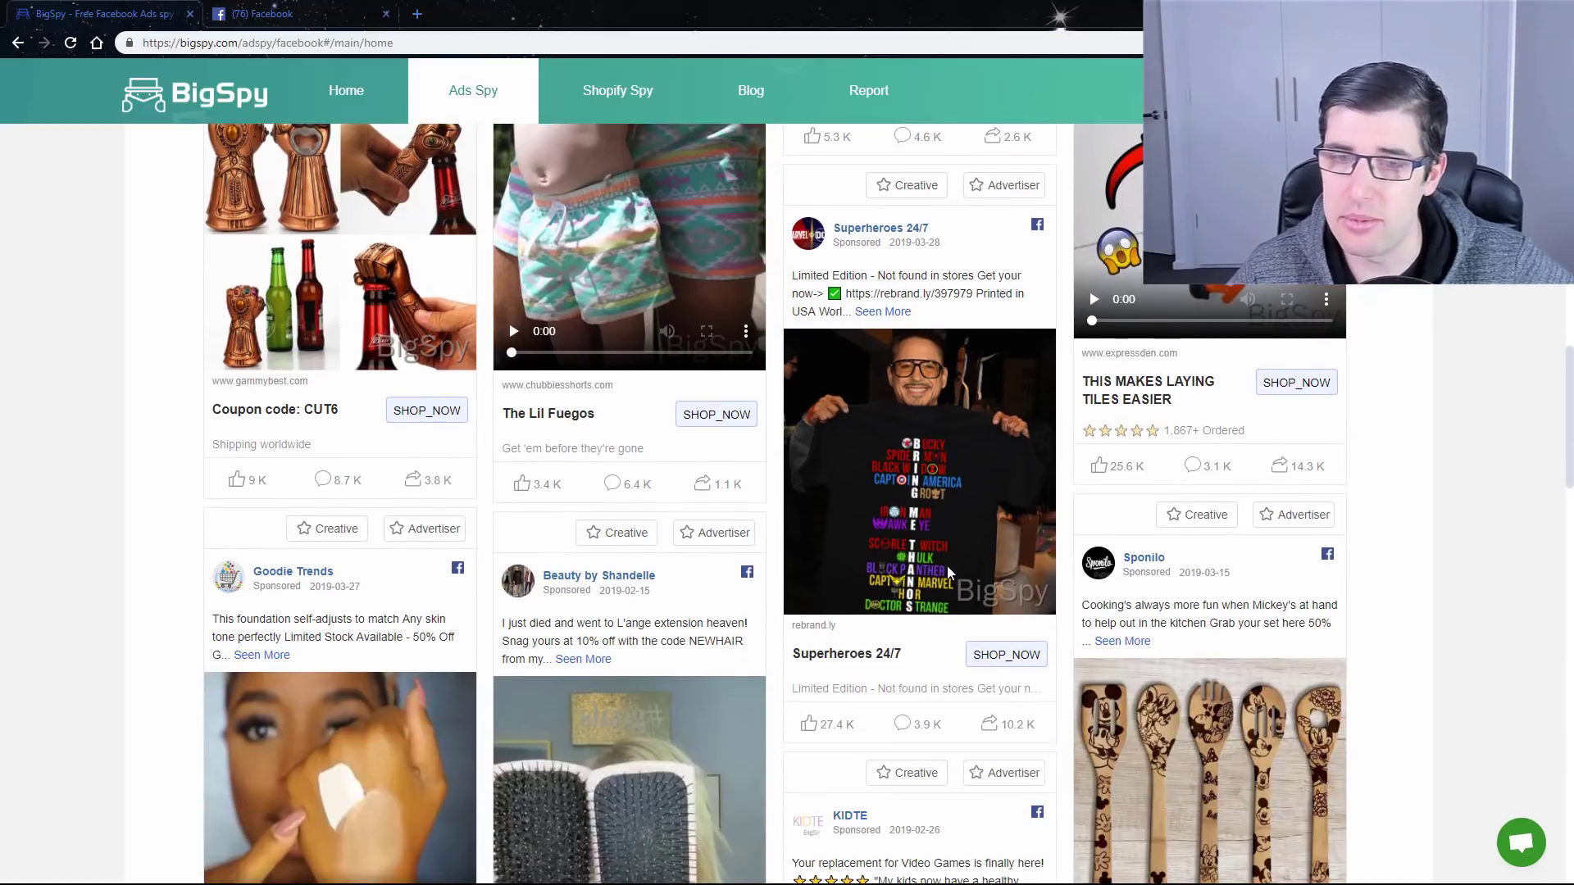
{"action": "scroll", "coordinate": [948, 571], "scroll_direction": "up", "scroll_amount": 9}
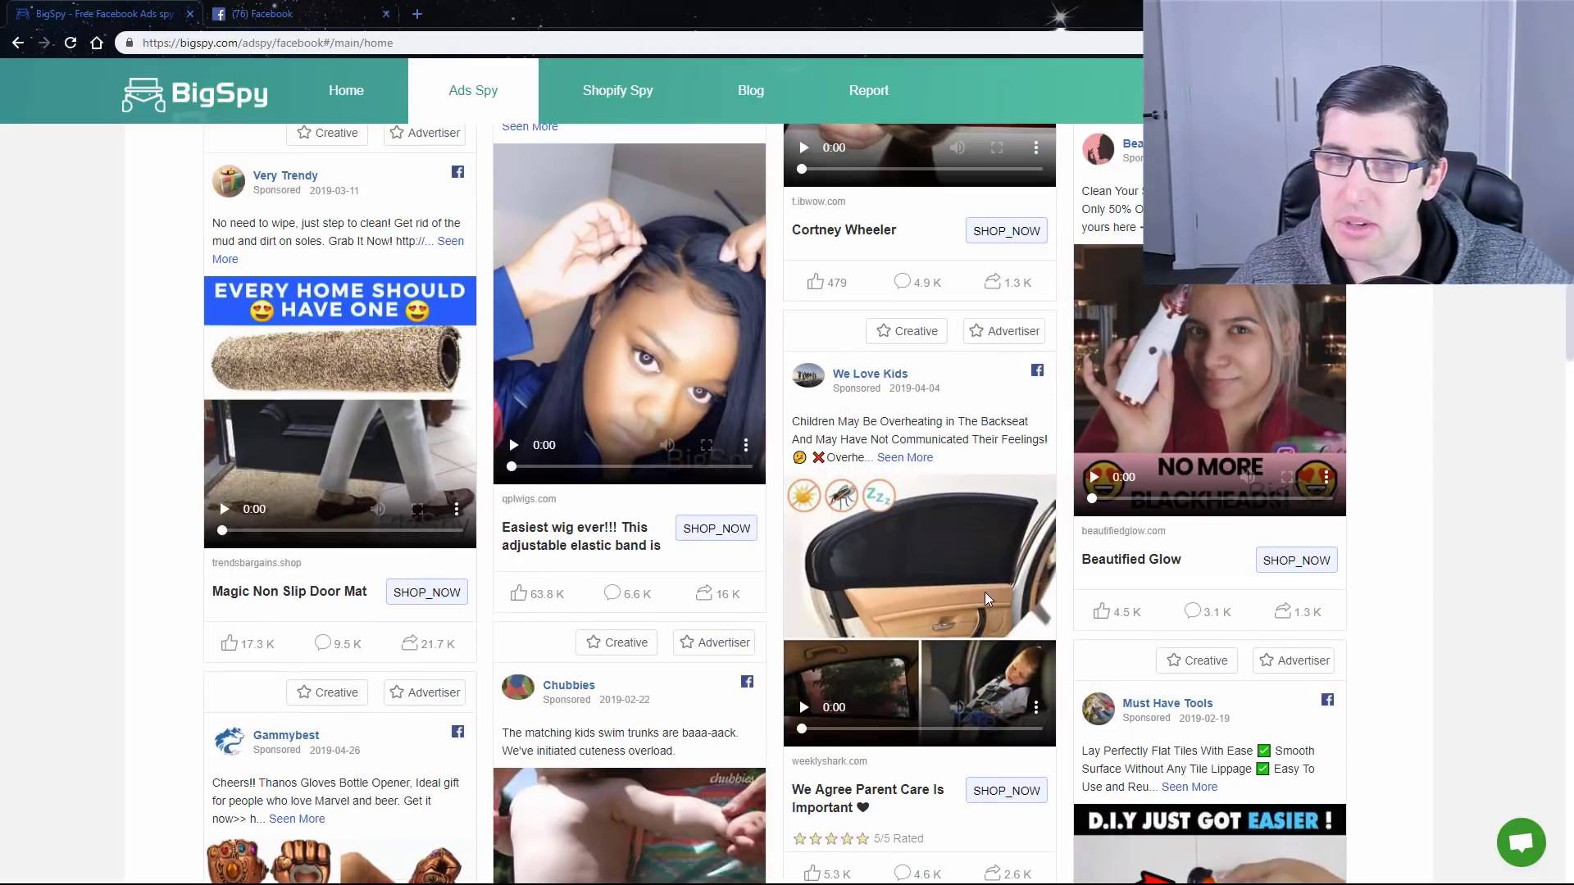
{"action": "left_click_drag", "start_coordinate": [836, 421], "coordinate": [943, 423]}
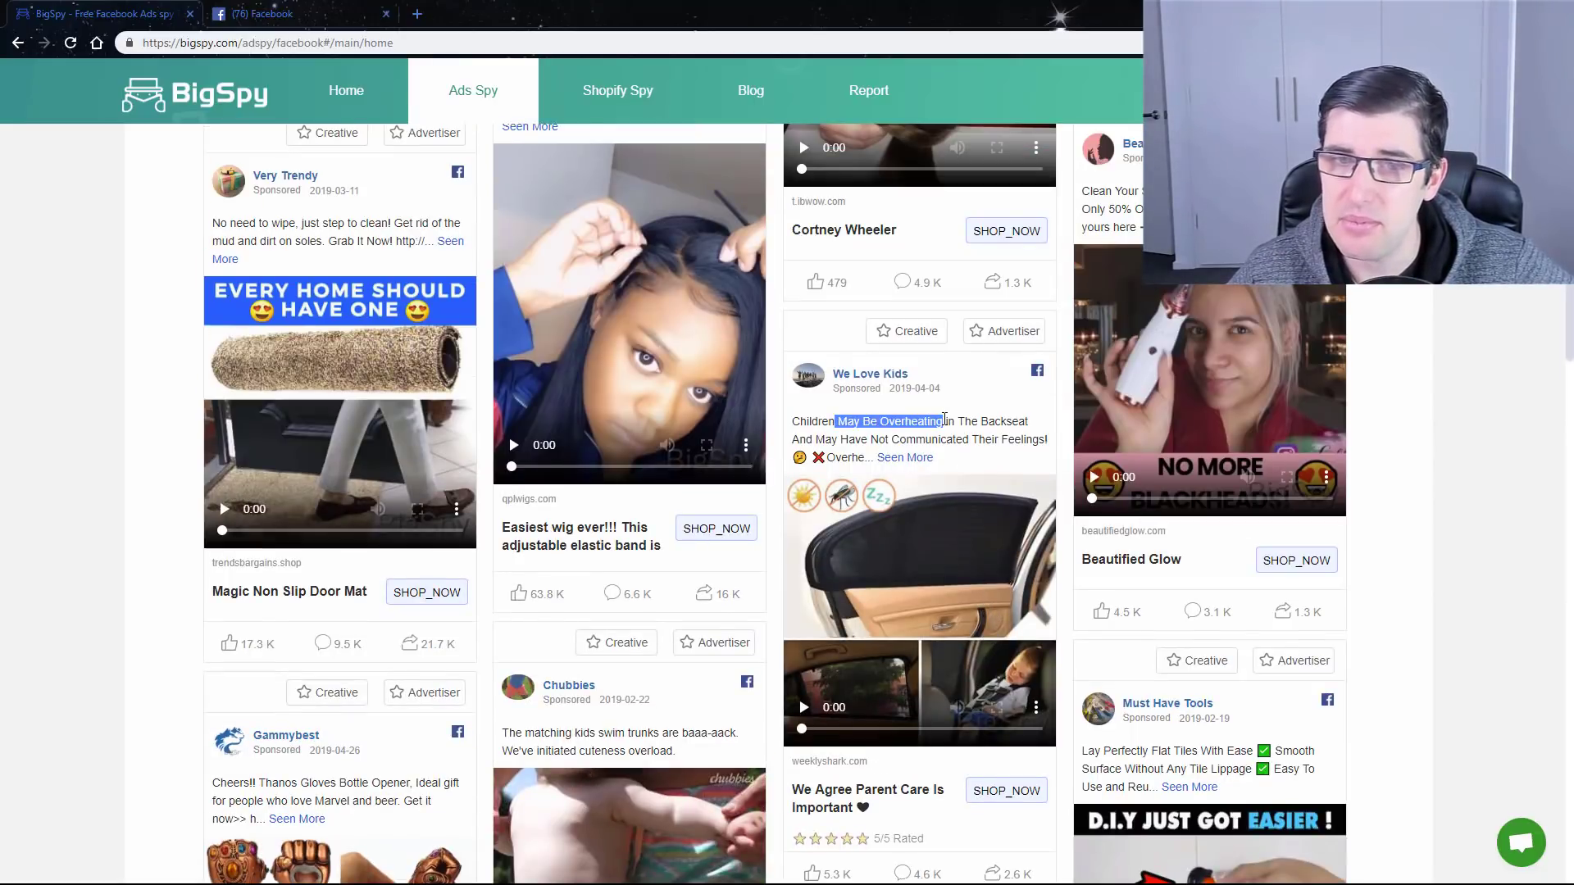
{"action": "scroll", "coordinate": [981, 690], "scroll_direction": "up", "scroll_amount": 6}
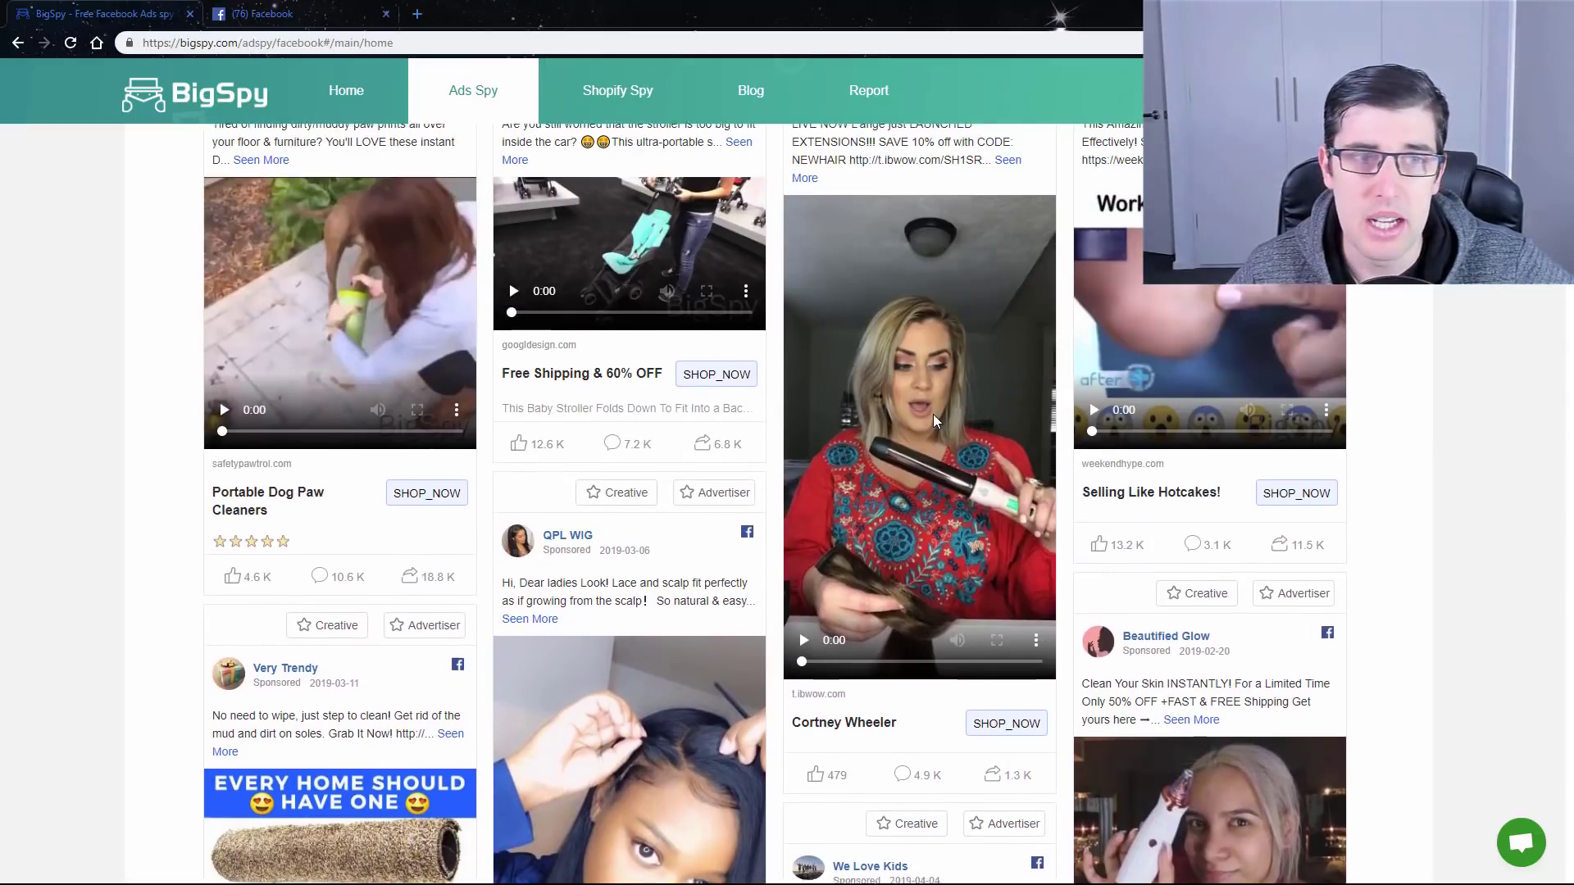
{"action": "scroll", "coordinate": [988, 568], "scroll_direction": "up", "scroll_amount": 2}
{"action": "scroll", "coordinate": [987, 568], "scroll_direction": "down", "scroll_amount": 7}
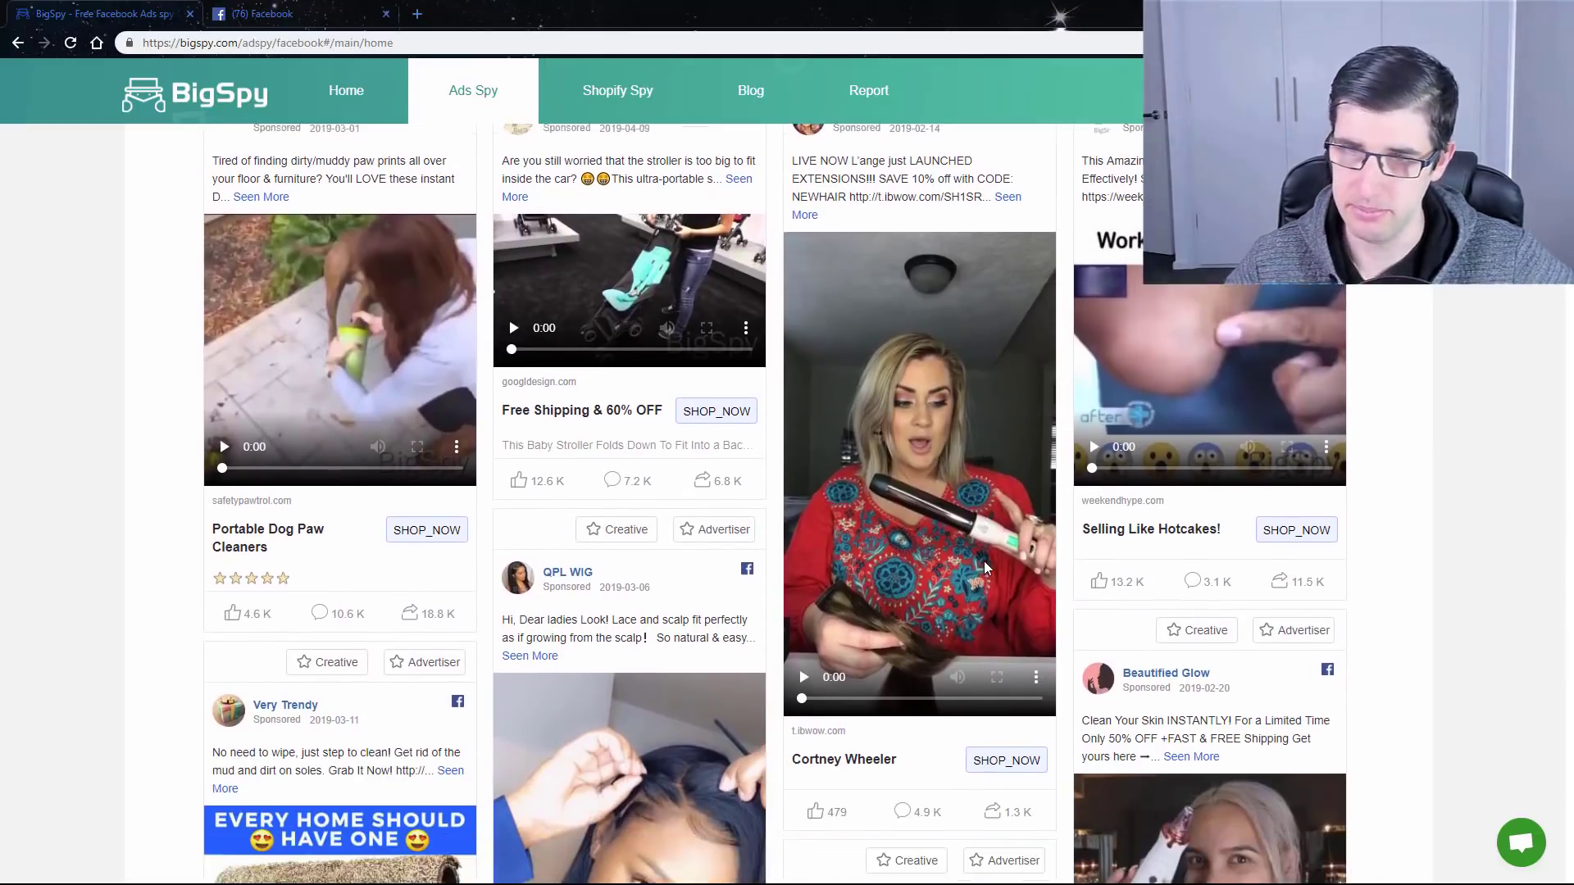
{"action": "scroll", "coordinate": [1084, 516], "scroll_direction": "down", "scroll_amount": 15}
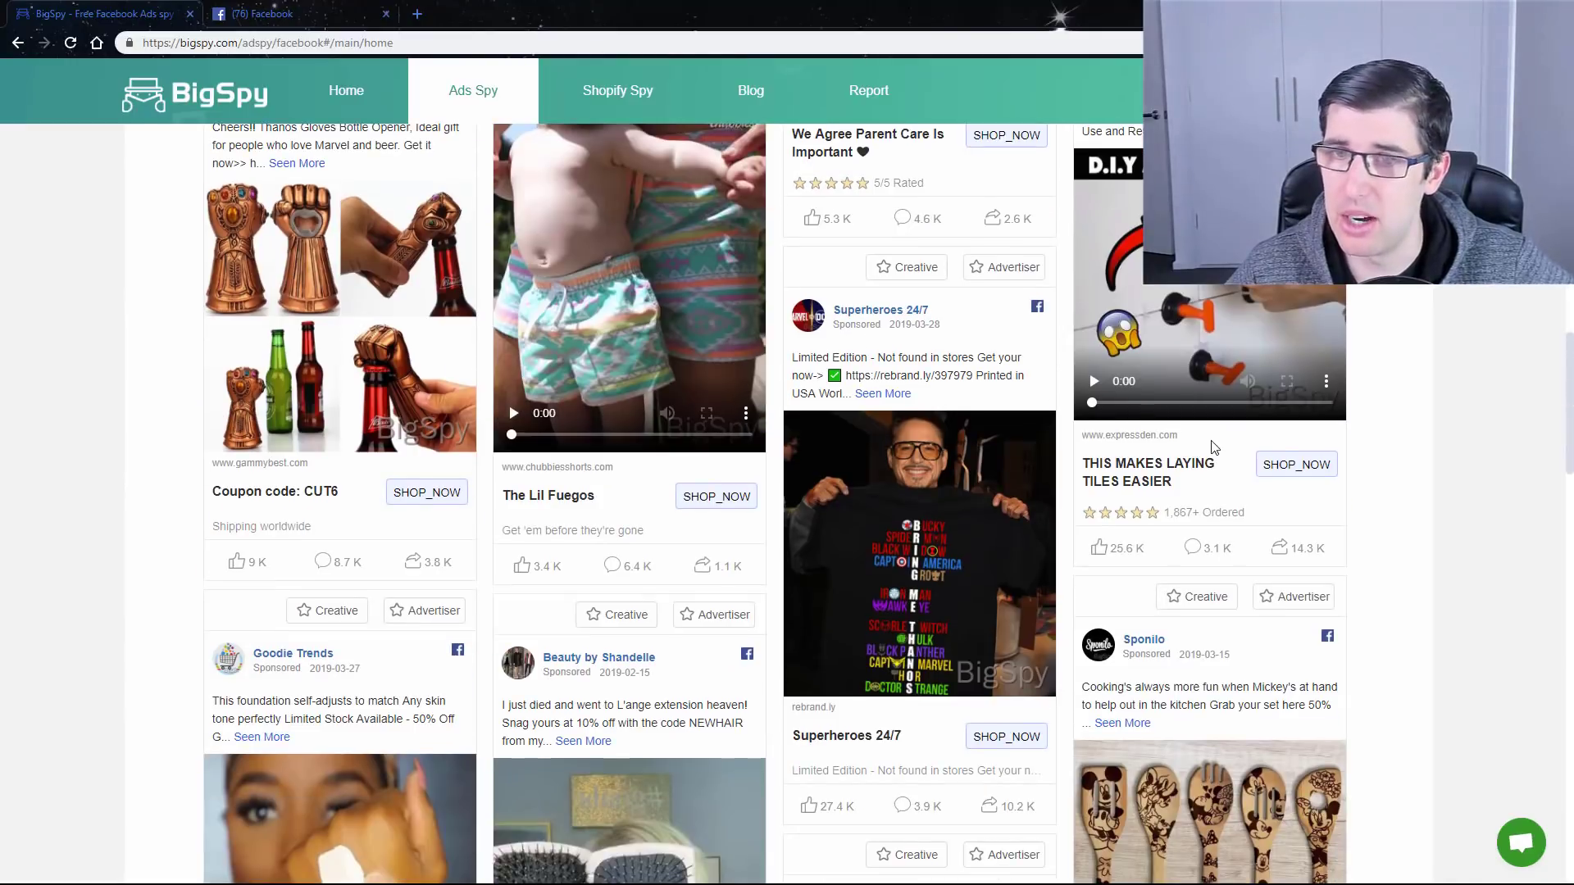
{"action": "scroll", "coordinate": [1214, 447], "scroll_direction": "down", "scroll_amount": 10}
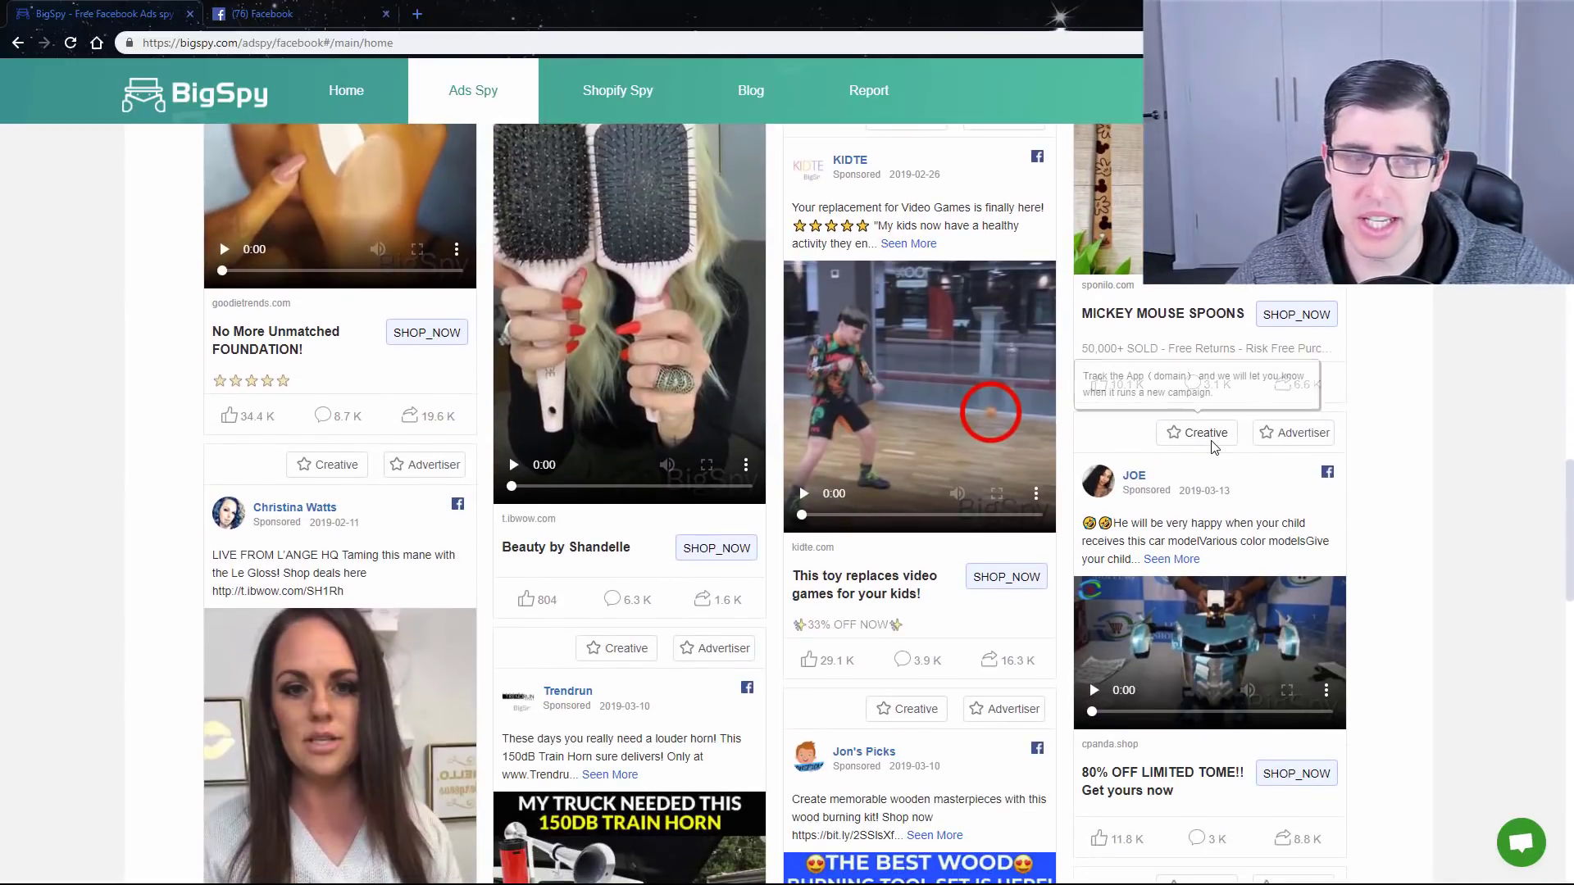
{"action": "scroll", "coordinate": [1214, 447], "scroll_direction": "down", "scroll_amount": 10}
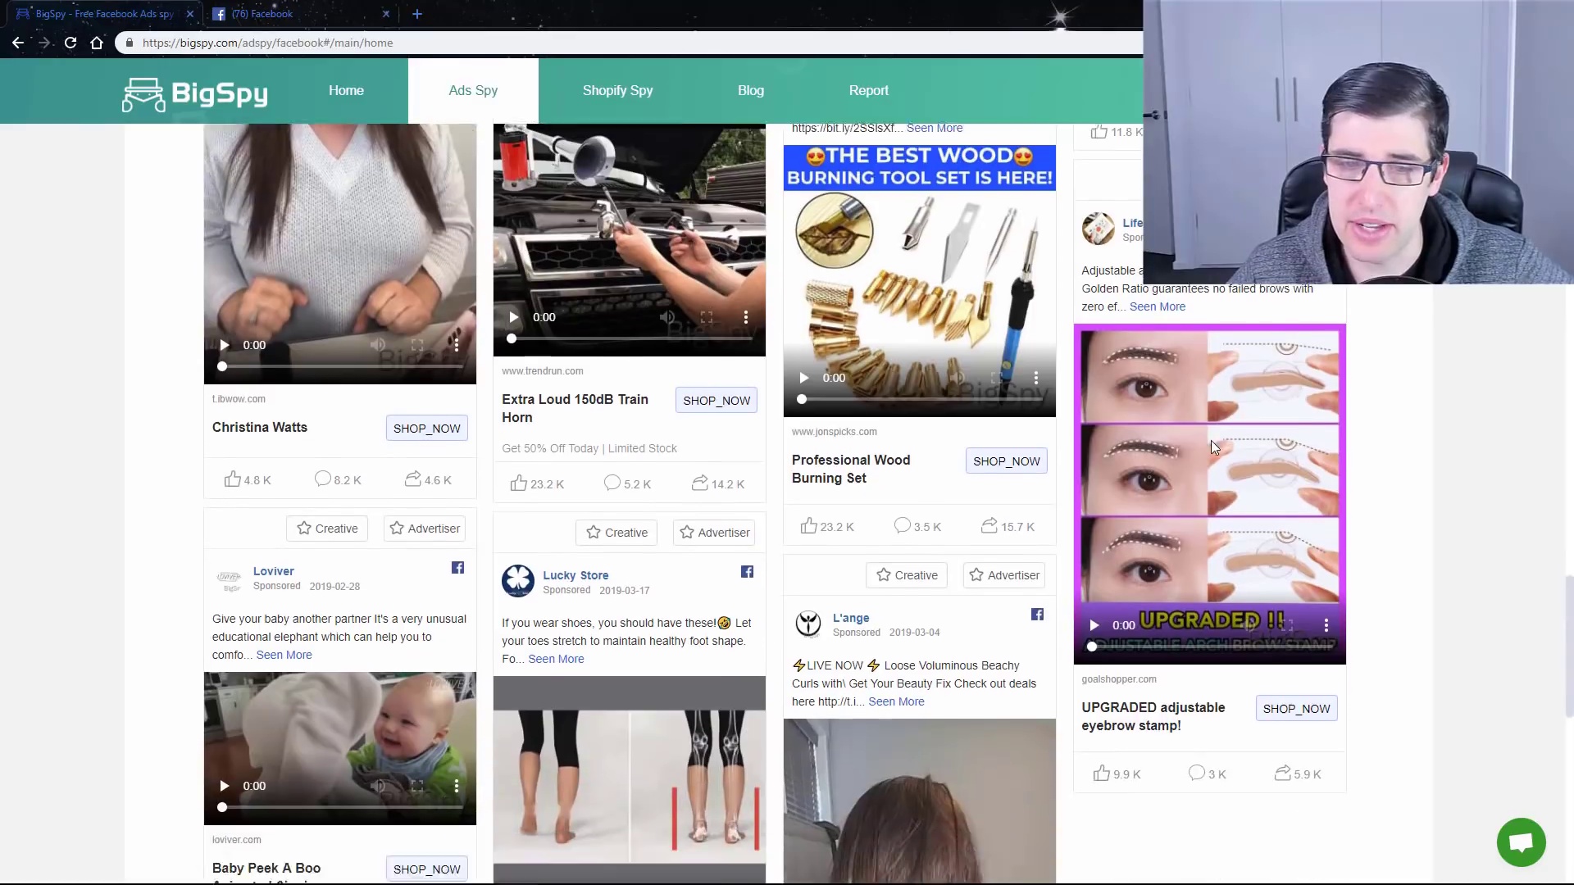
{"action": "scroll", "coordinate": [1214, 447], "scroll_direction": "down", "scroll_amount": 1}
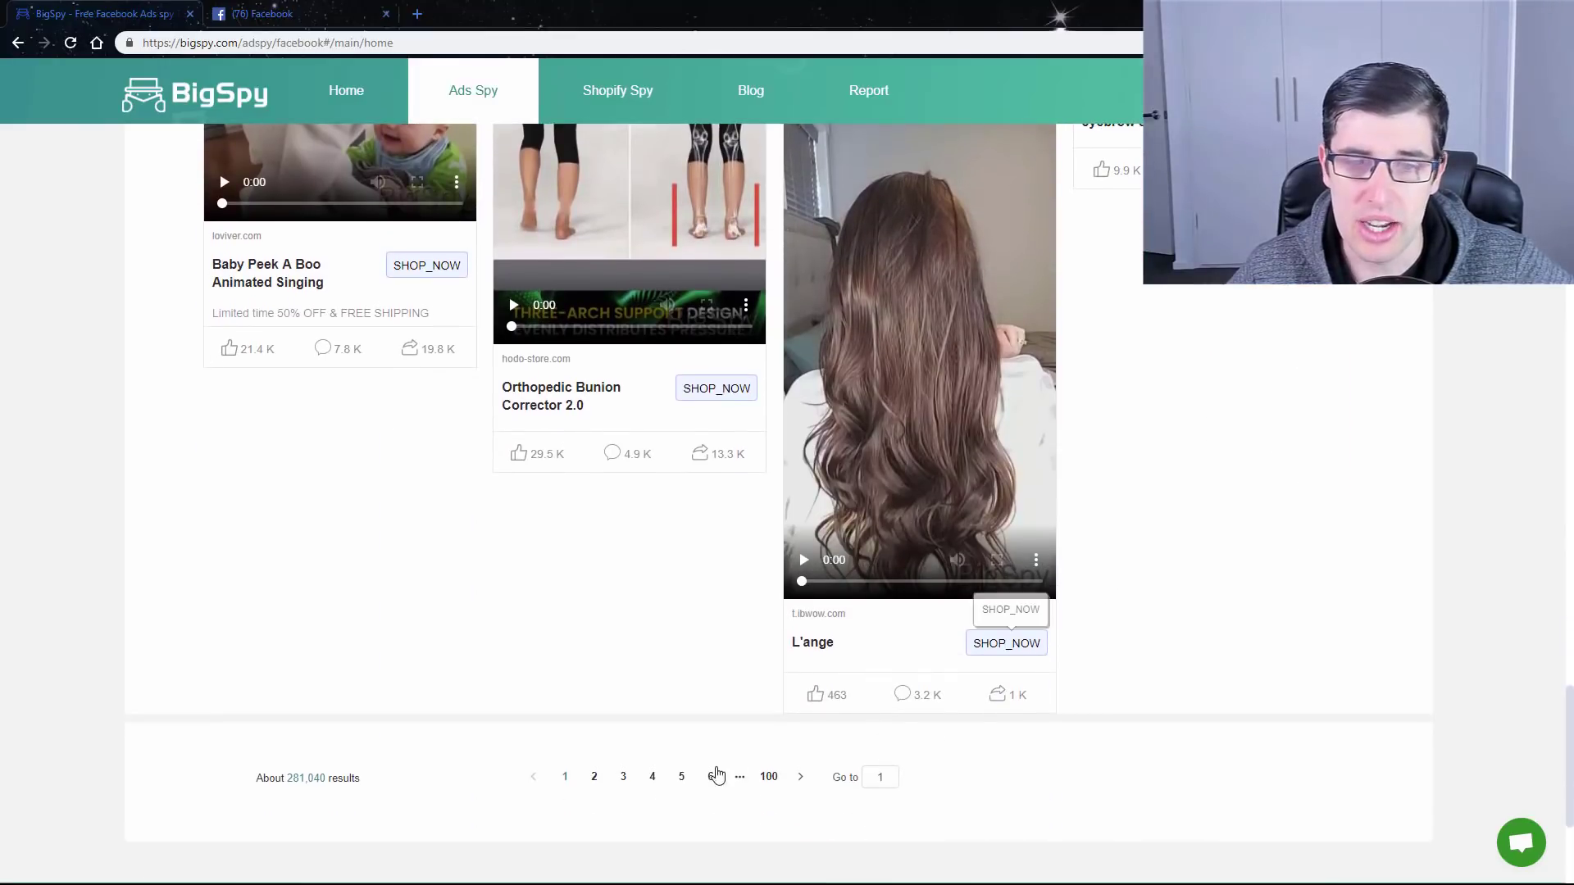
Step: Open another page of Shopify ad results, led by Creative Store and Thrive Causemetics ads
{"action": "left_click", "coordinate": [623, 779]}
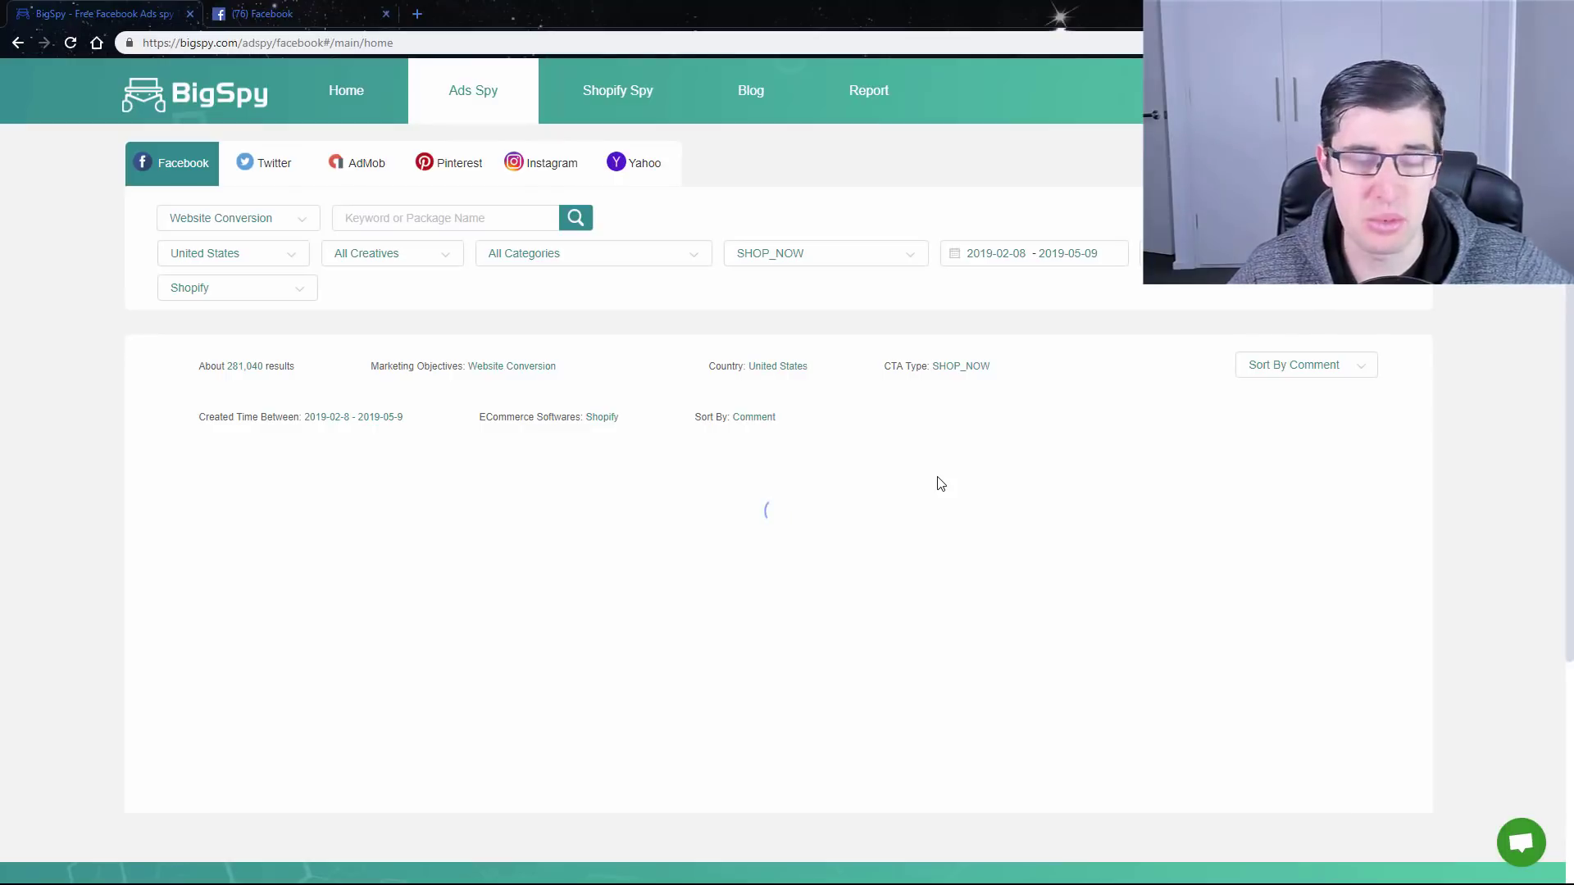
{"action": "scroll", "coordinate": [941, 484], "scroll_direction": "down", "scroll_amount": 2}
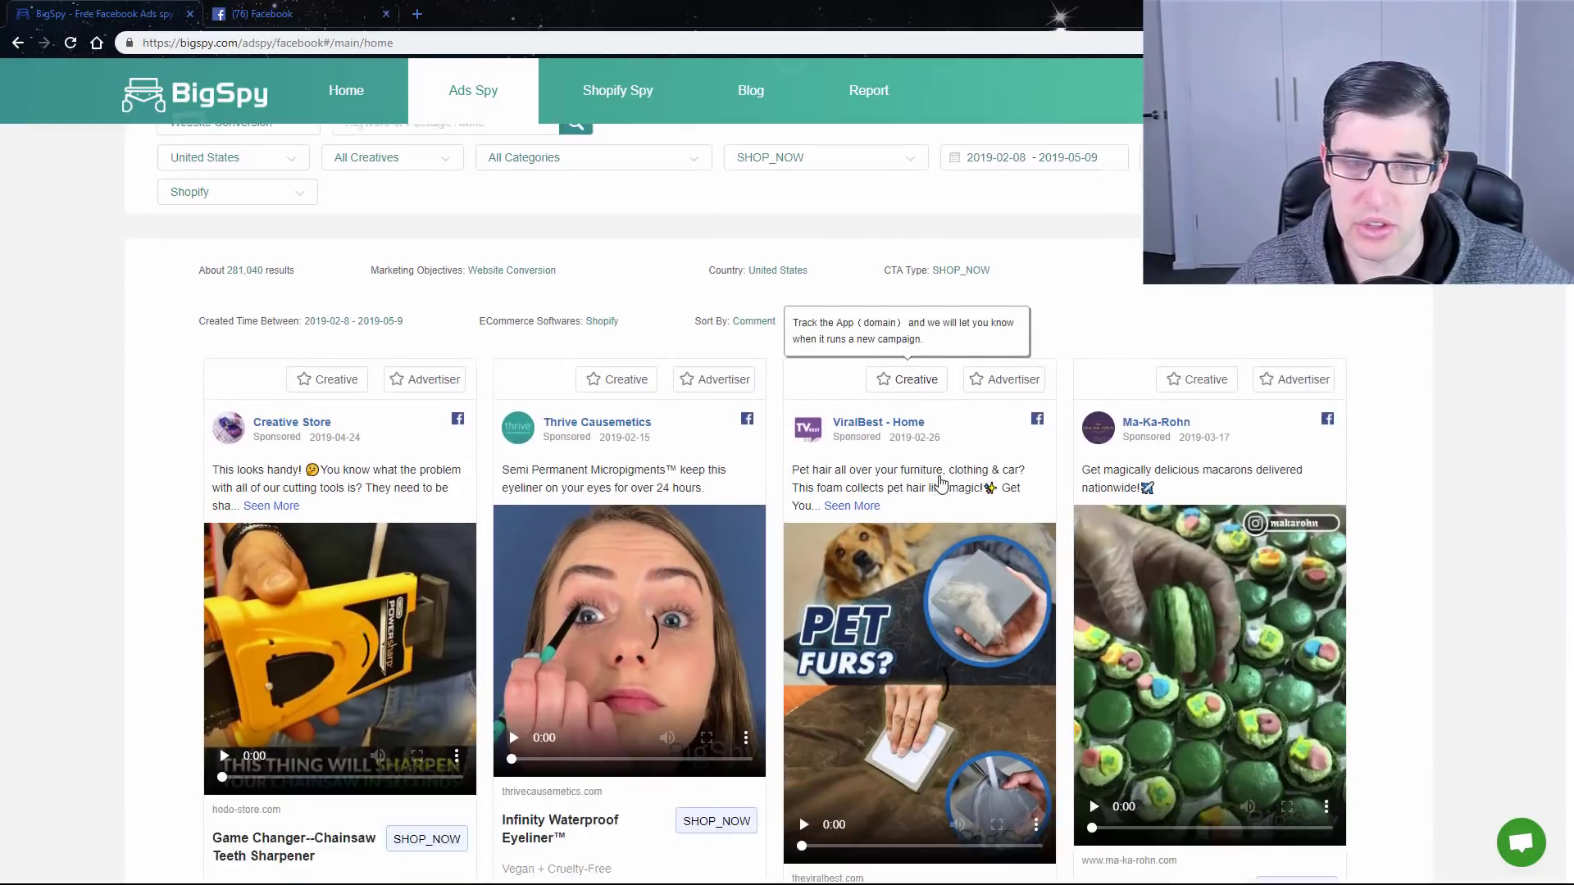
{"action": "scroll", "coordinate": [941, 484], "scroll_direction": "down", "scroll_amount": 1}
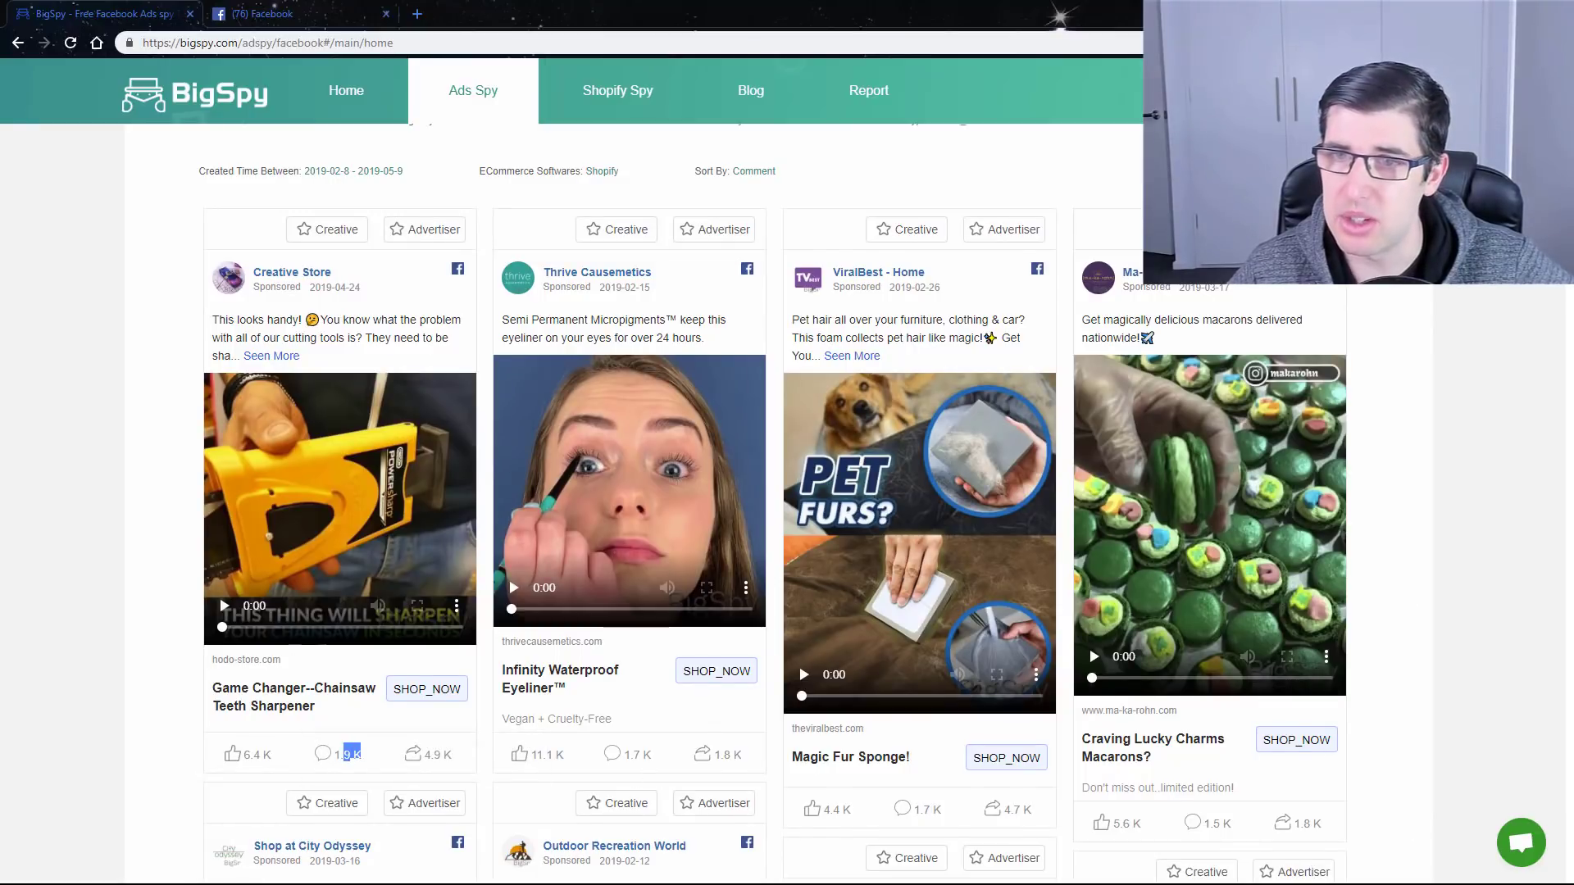
{"action": "scroll", "coordinate": [1484, 369], "scroll_direction": "up", "scroll_amount": 2}
Step: Scroll down through this page's ads and return to the top
{"action": "scroll", "coordinate": [1475, 459], "scroll_direction": "down", "scroll_amount": 7}
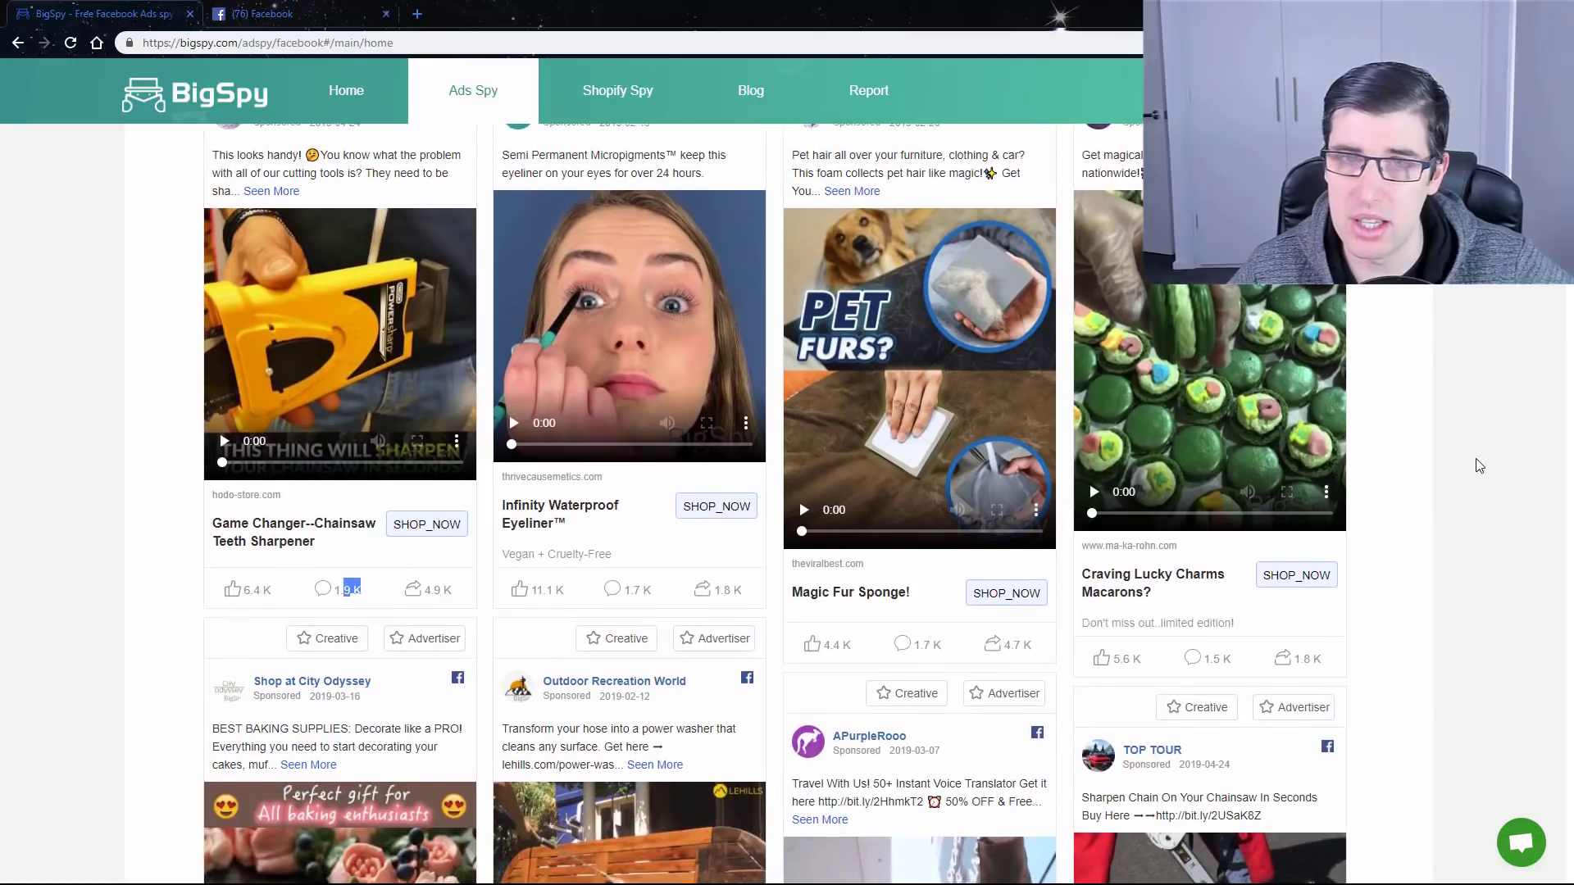
{"action": "scroll", "coordinate": [1476, 466], "scroll_direction": "down", "scroll_amount": 2}
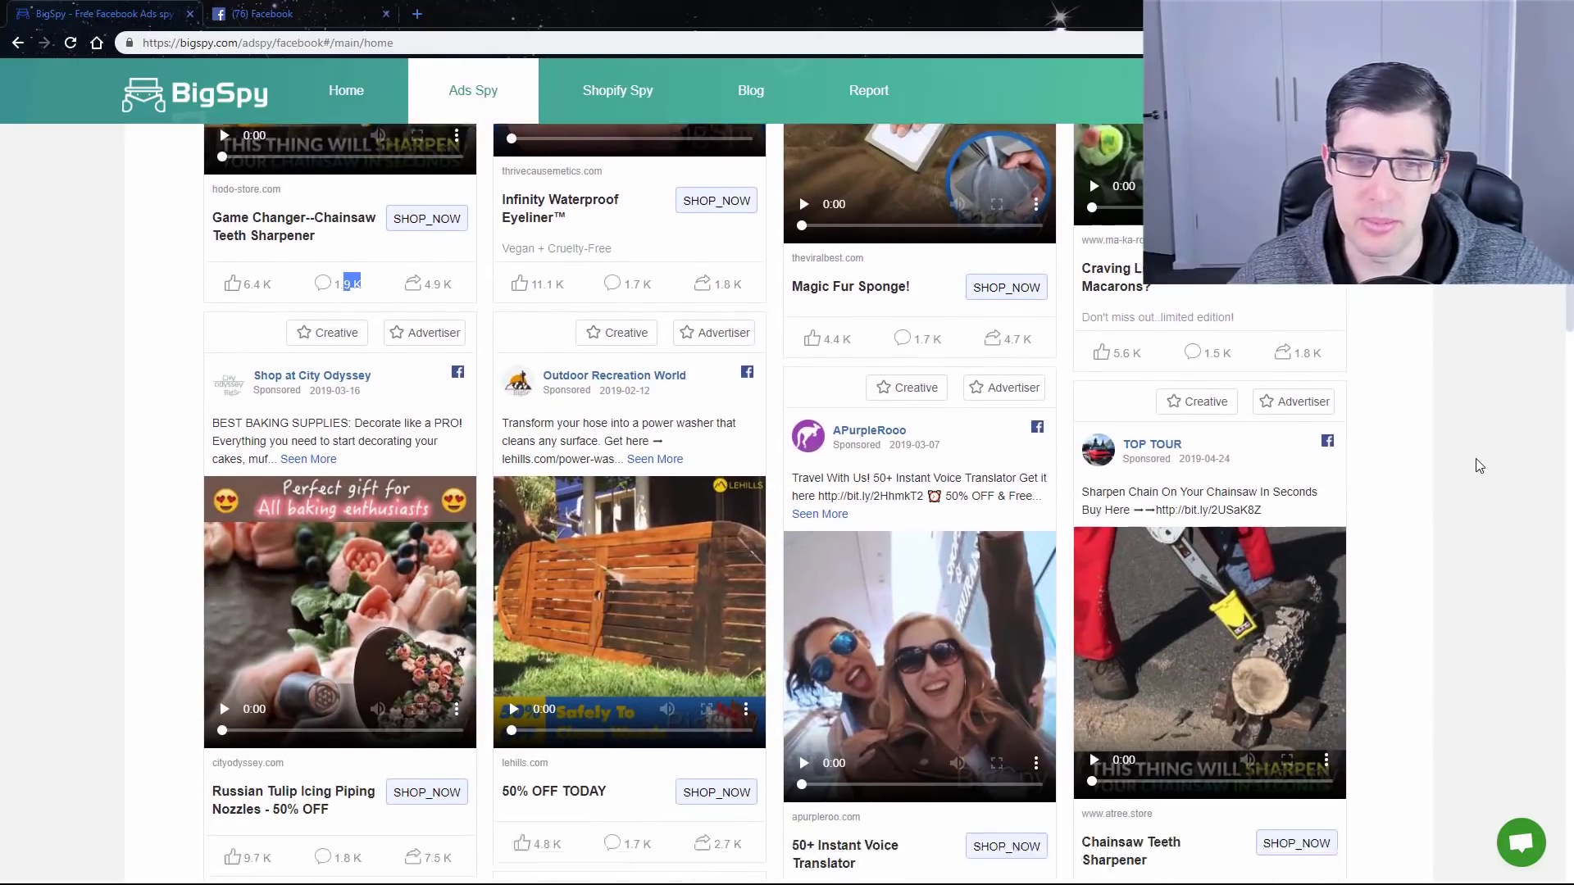
{"action": "scroll", "coordinate": [621, 403], "scroll_direction": "up", "scroll_amount": 2}
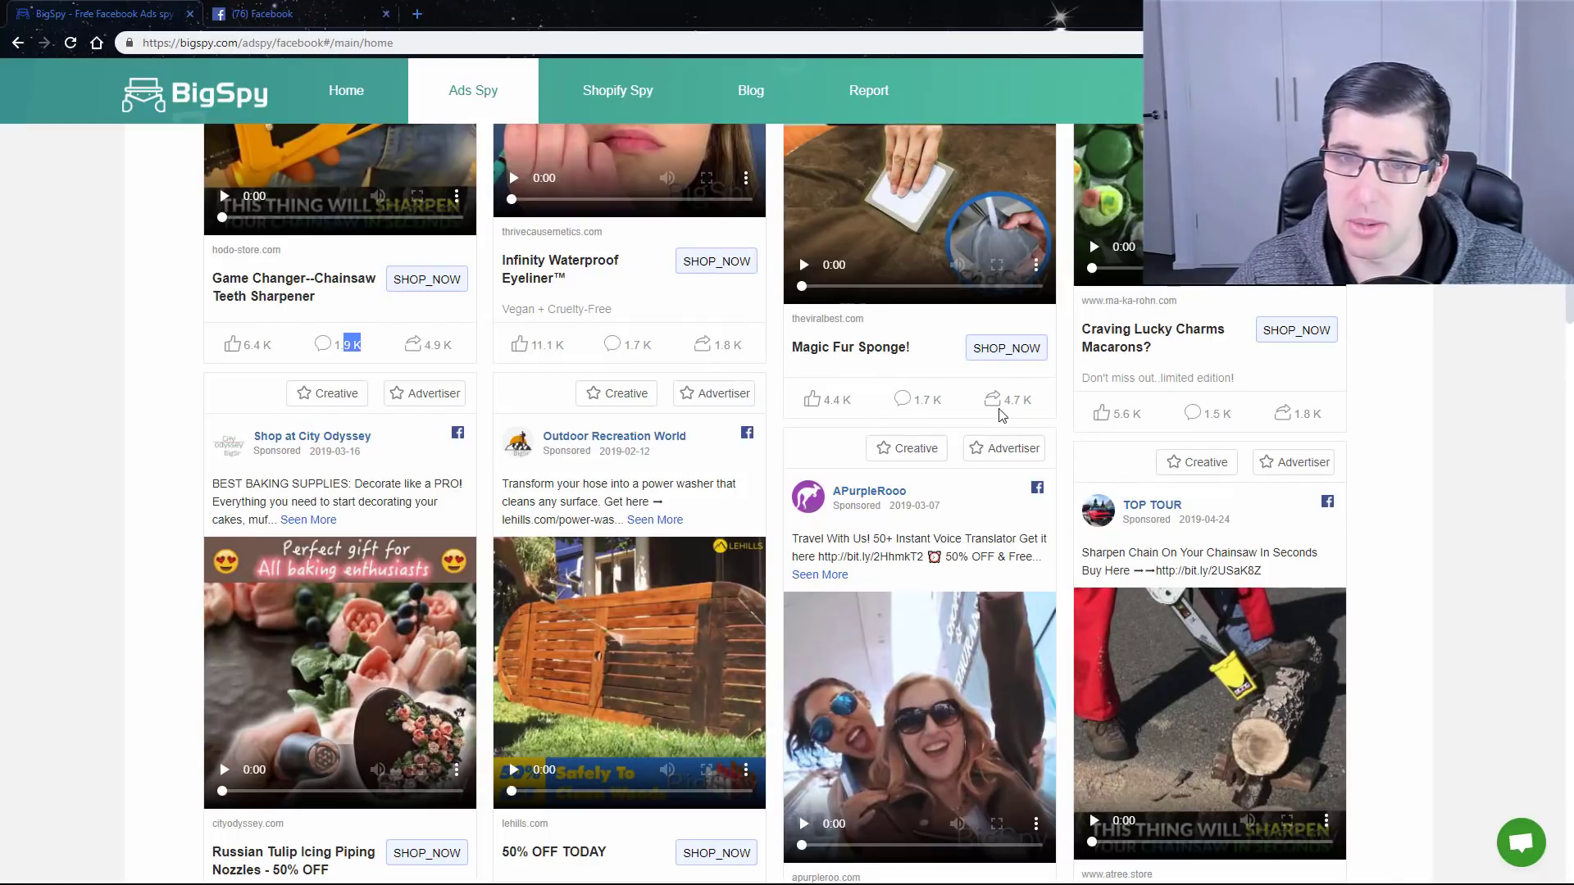
{"action": "scroll", "coordinate": [1011, 519], "scroll_direction": "down", "scroll_amount": 1}
{"action": "scroll", "coordinate": [1011, 519], "scroll_direction": "down", "scroll_amount": 8}
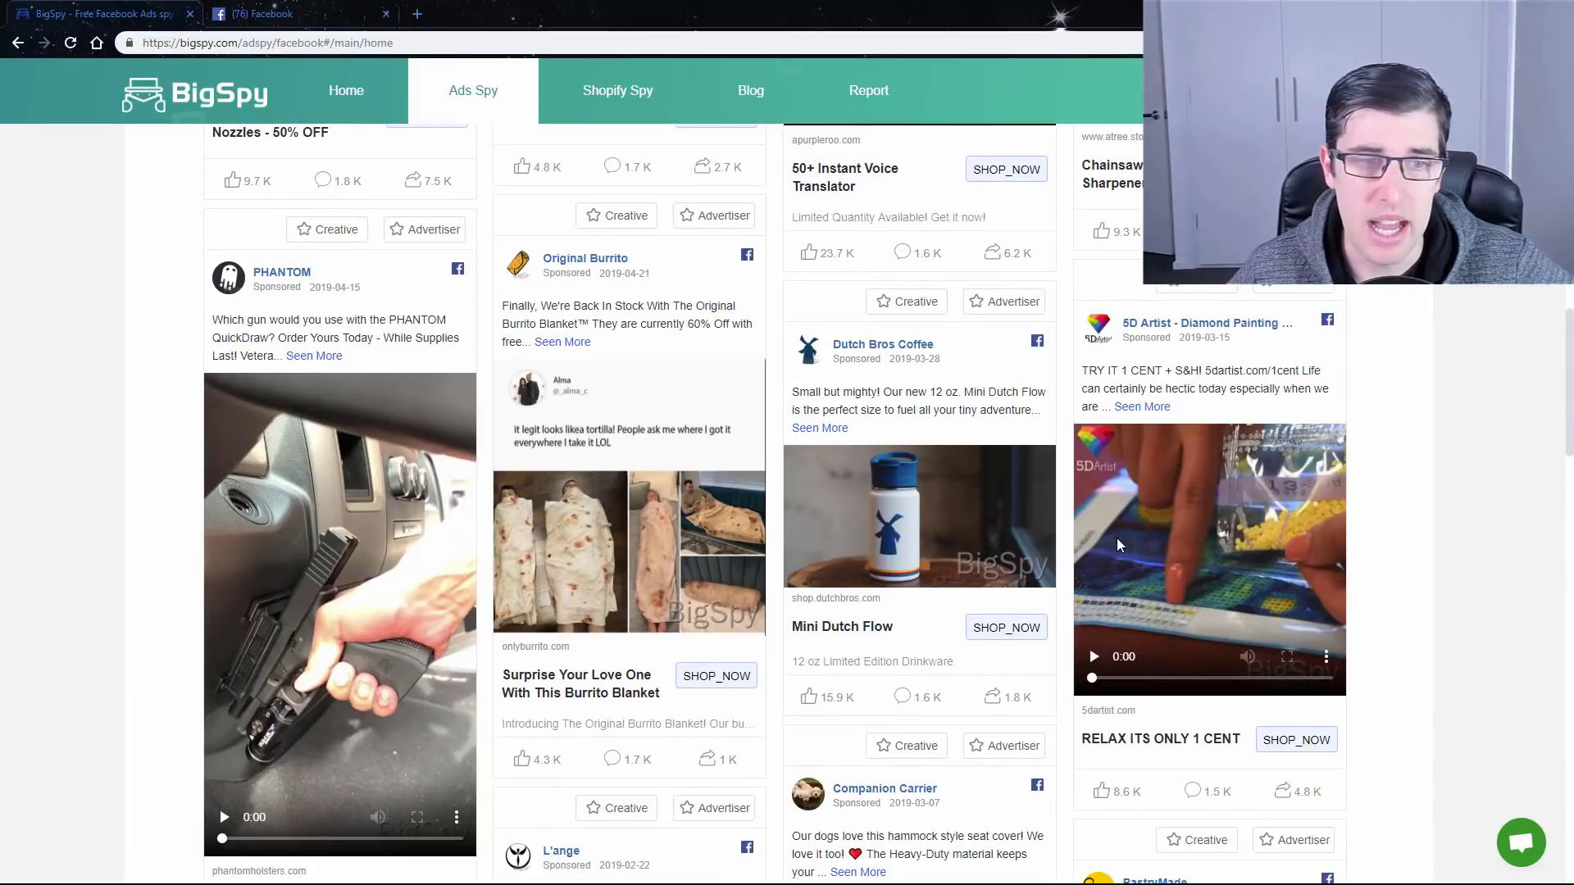
{"action": "scroll", "coordinate": [1116, 537], "scroll_direction": "down", "scroll_amount": 1}
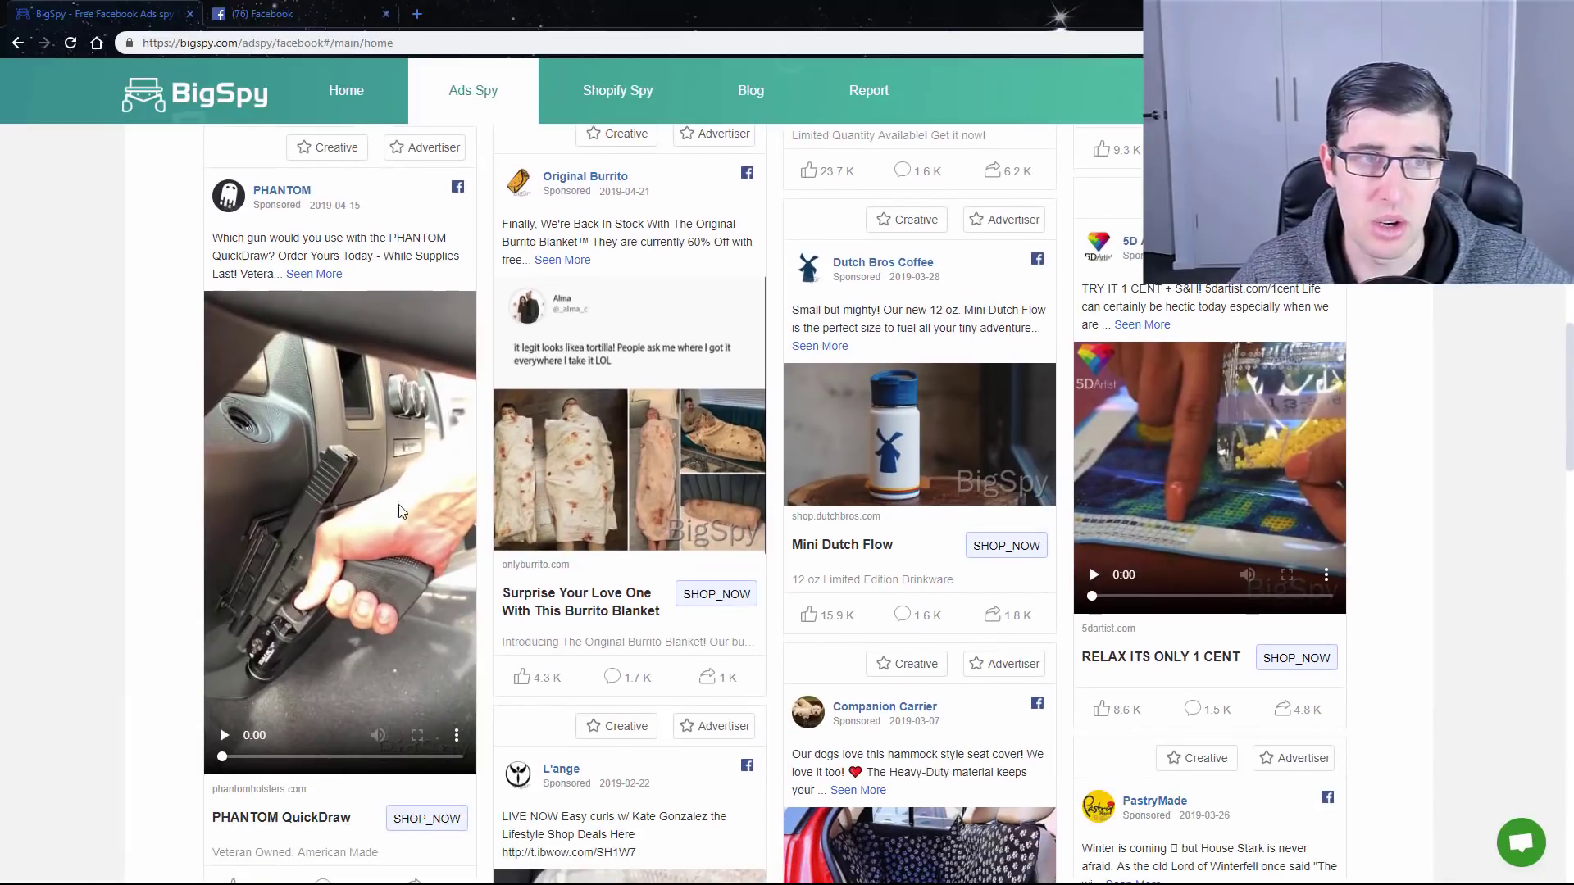
{"action": "scroll", "coordinate": [1452, 512], "scroll_direction": "down", "scroll_amount": 6}
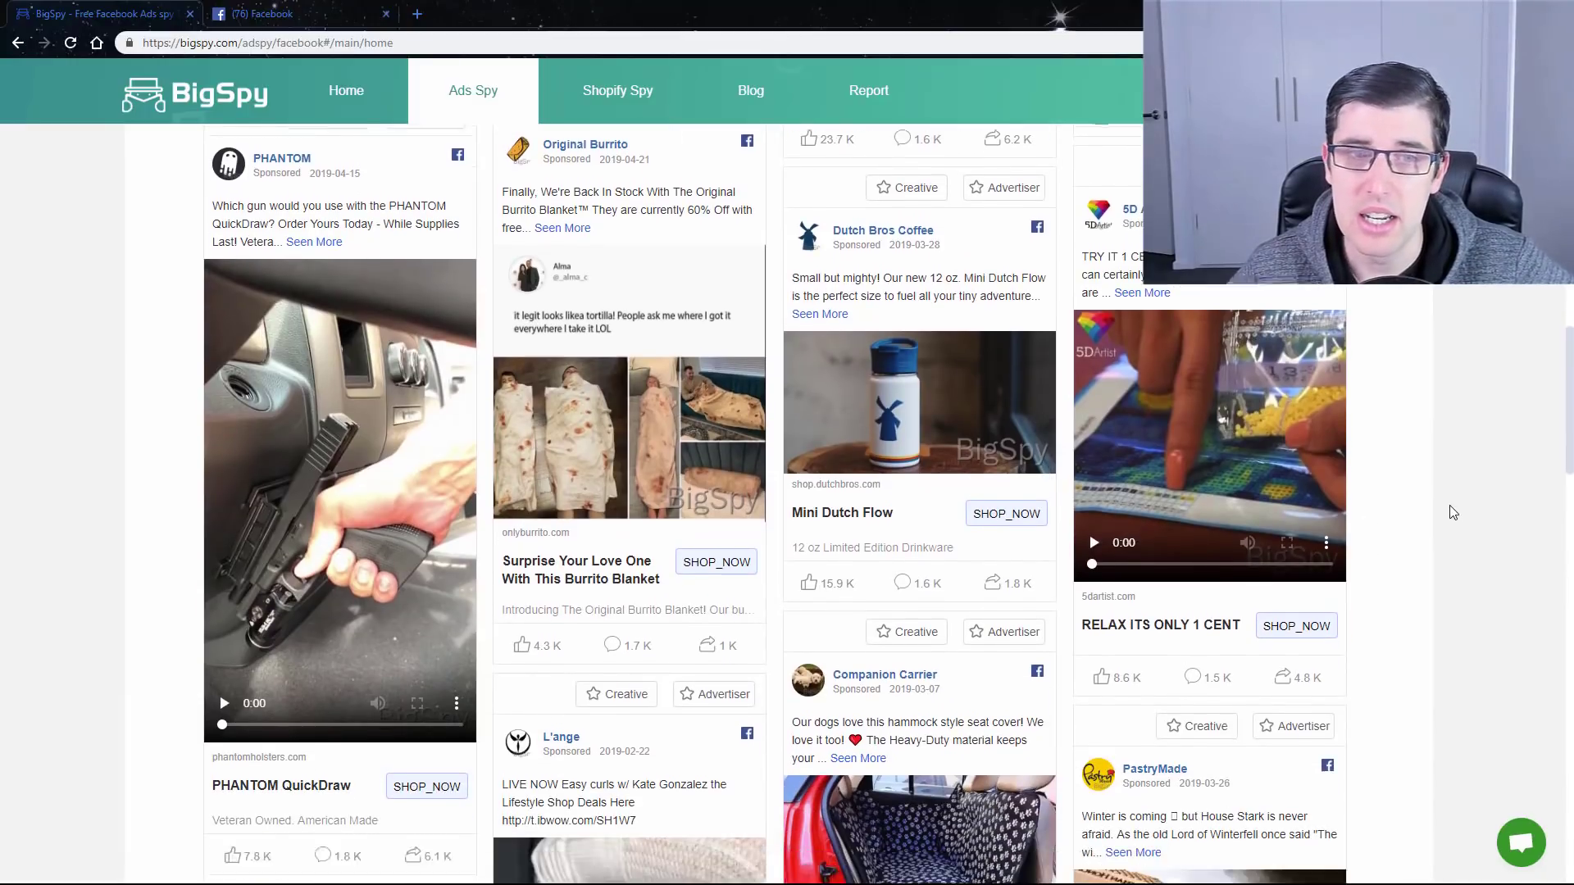
{"action": "scroll", "coordinate": [1453, 510], "scroll_direction": "down", "scroll_amount": 6}
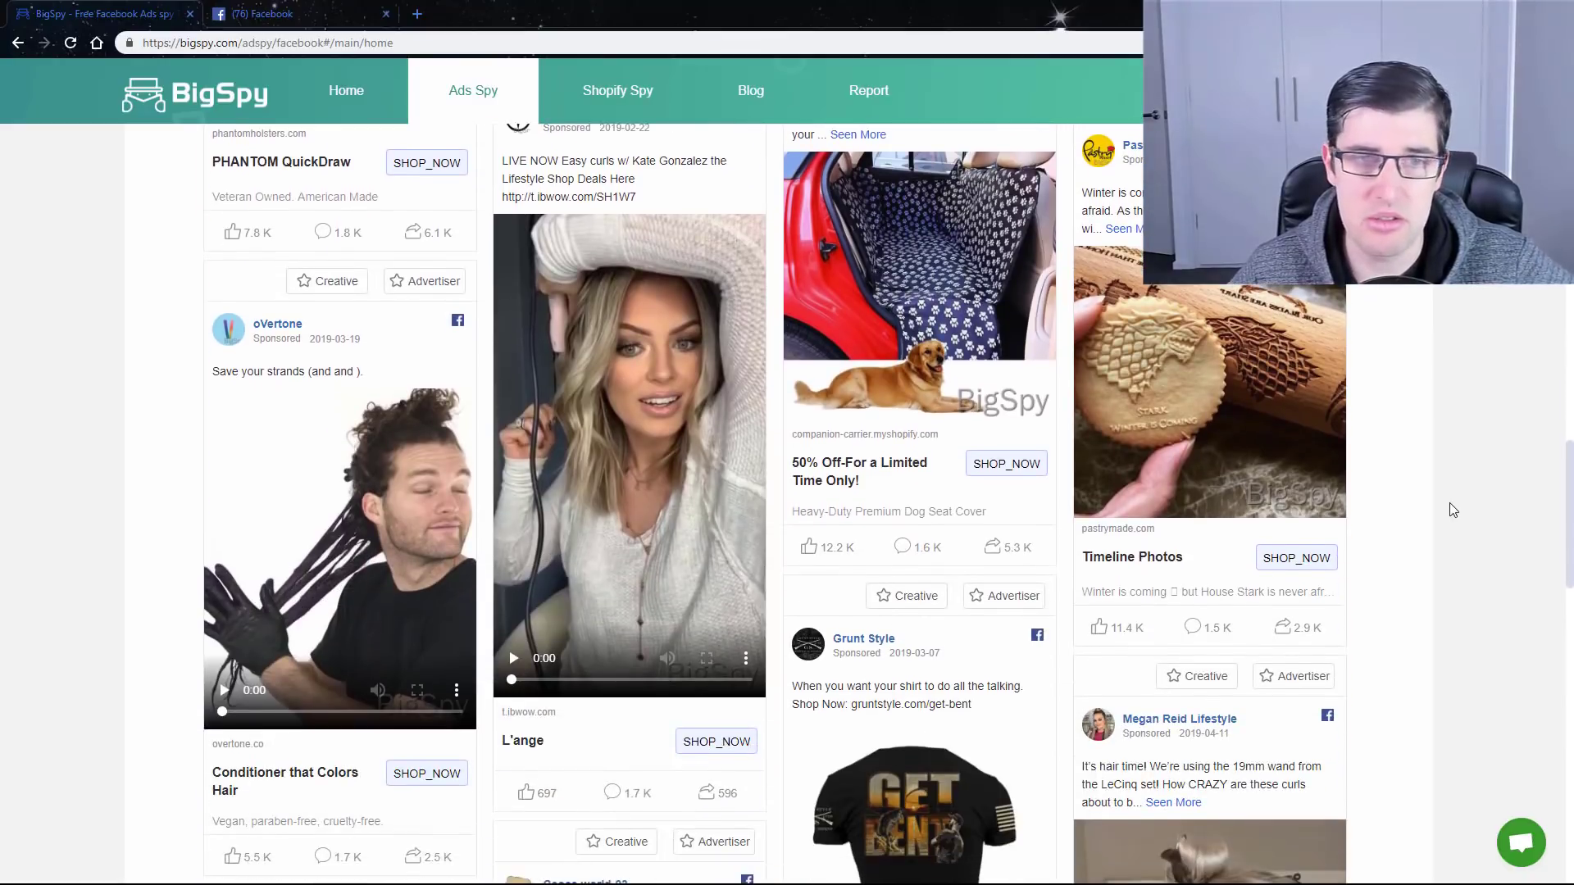
{"action": "scroll", "coordinate": [1452, 510], "scroll_direction": "down", "scroll_amount": 7}
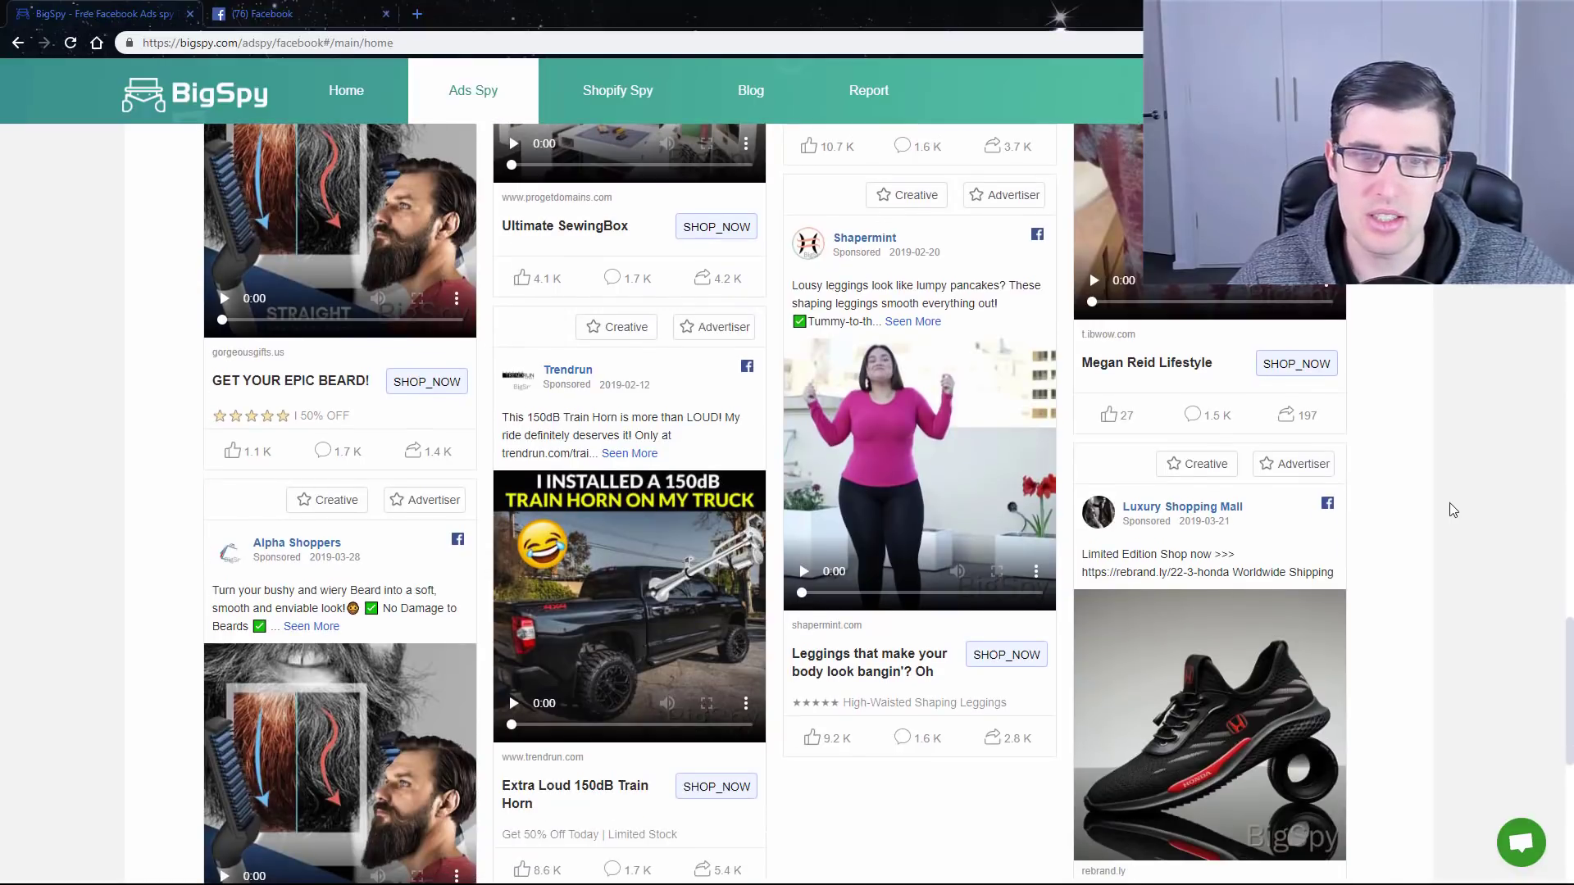
{"action": "scroll", "coordinate": [1454, 509], "scroll_direction": "down", "scroll_amount": 2}
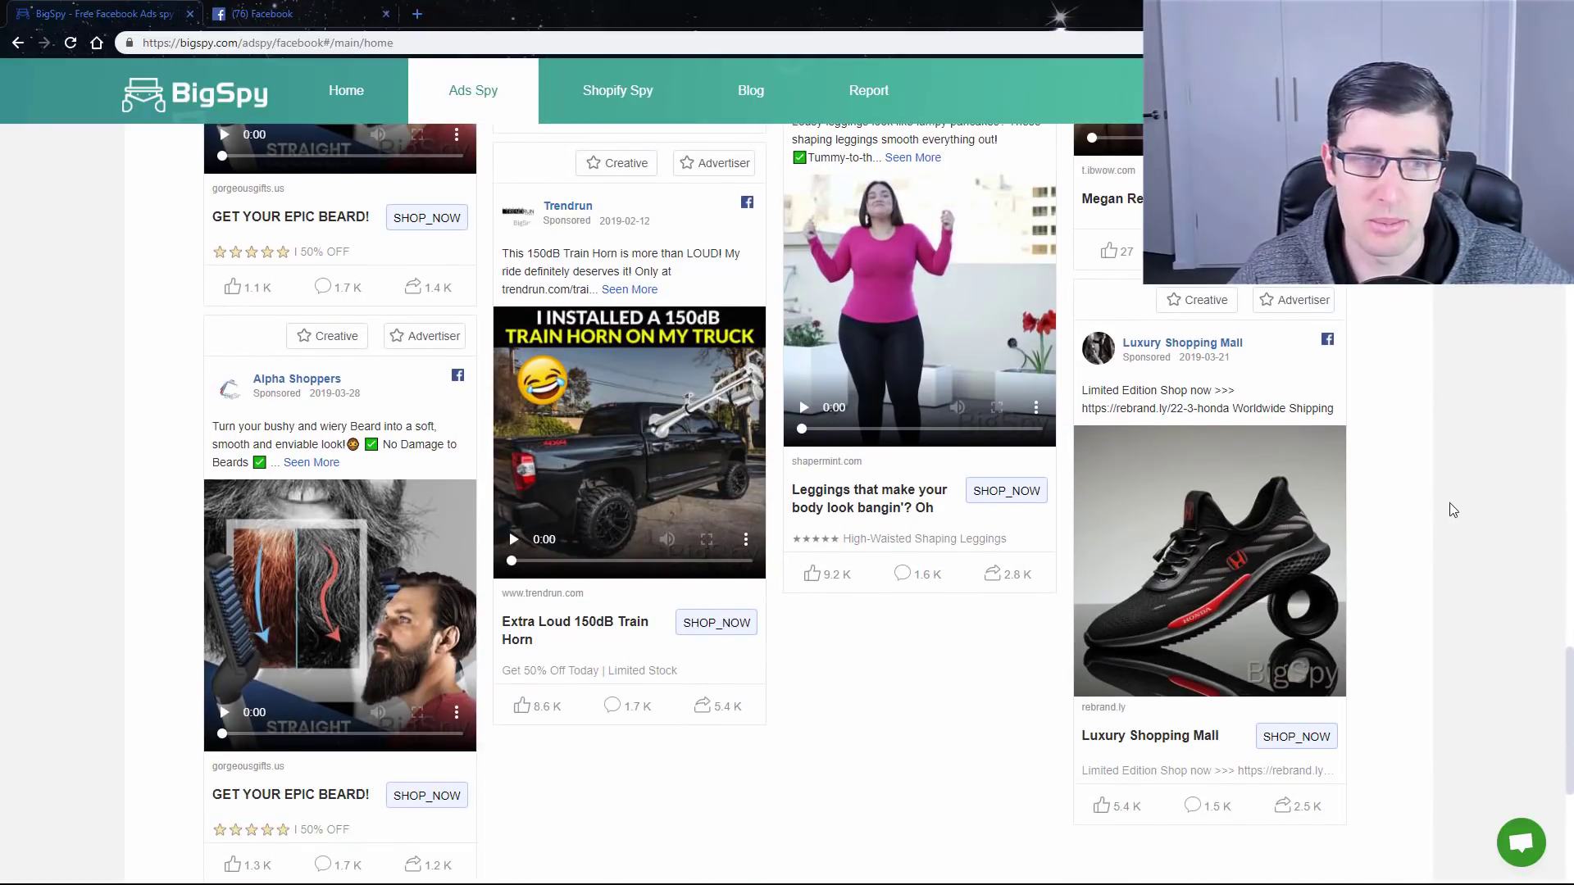
{"action": "scroll", "coordinate": [1449, 508], "scroll_direction": "down", "scroll_amount": 3}
{"action": "left_click", "coordinate": [1568, 484]}
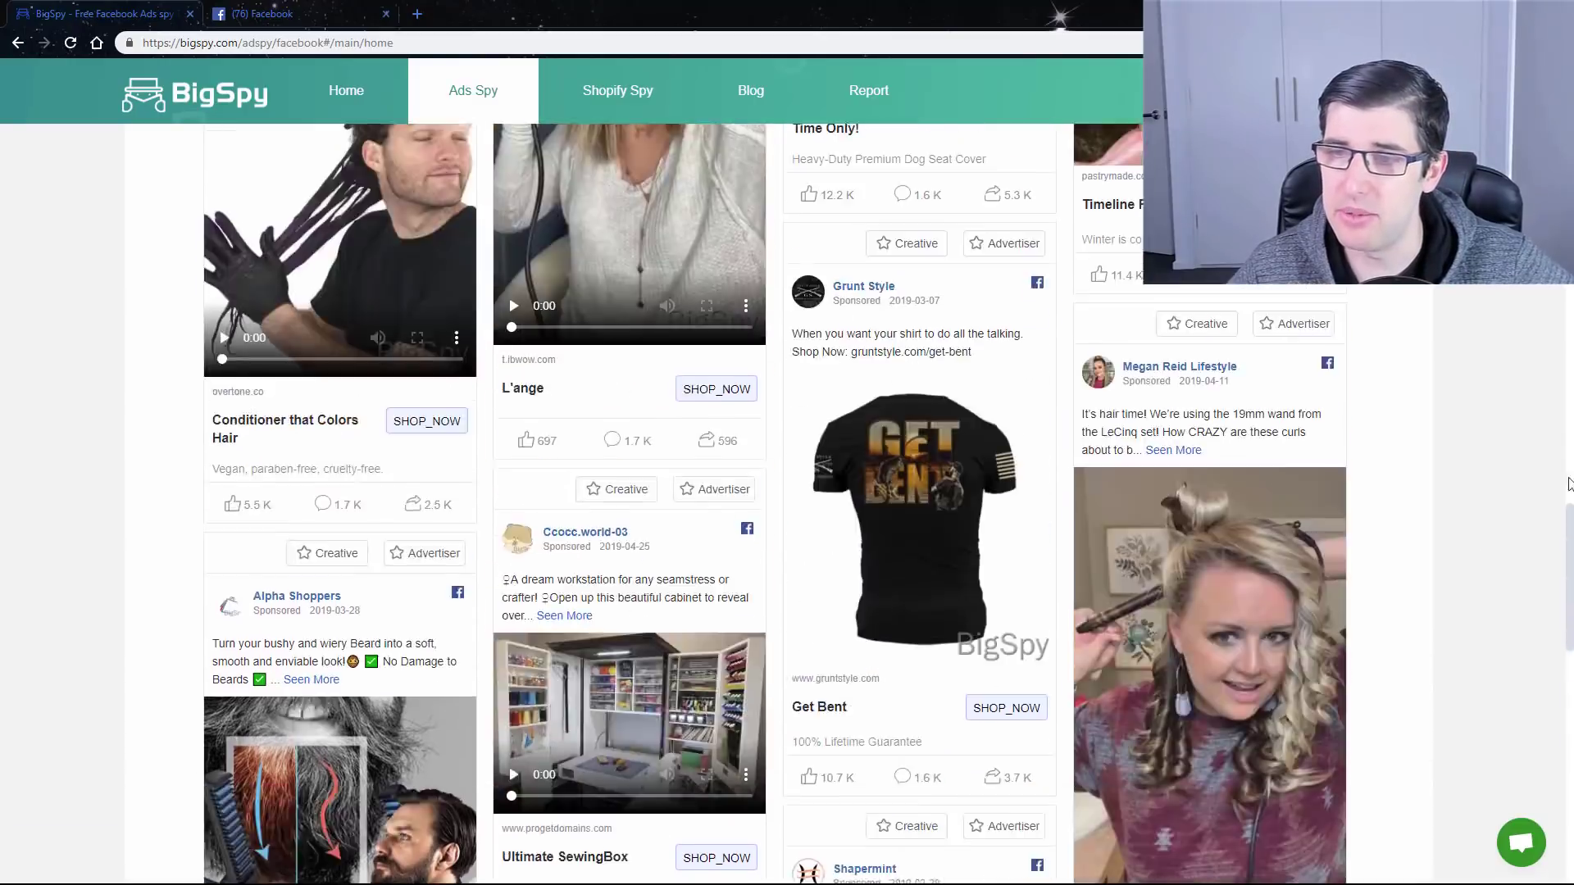
{"action": "scroll", "coordinate": [1568, 483], "scroll_direction": "up", "scroll_amount": 10}
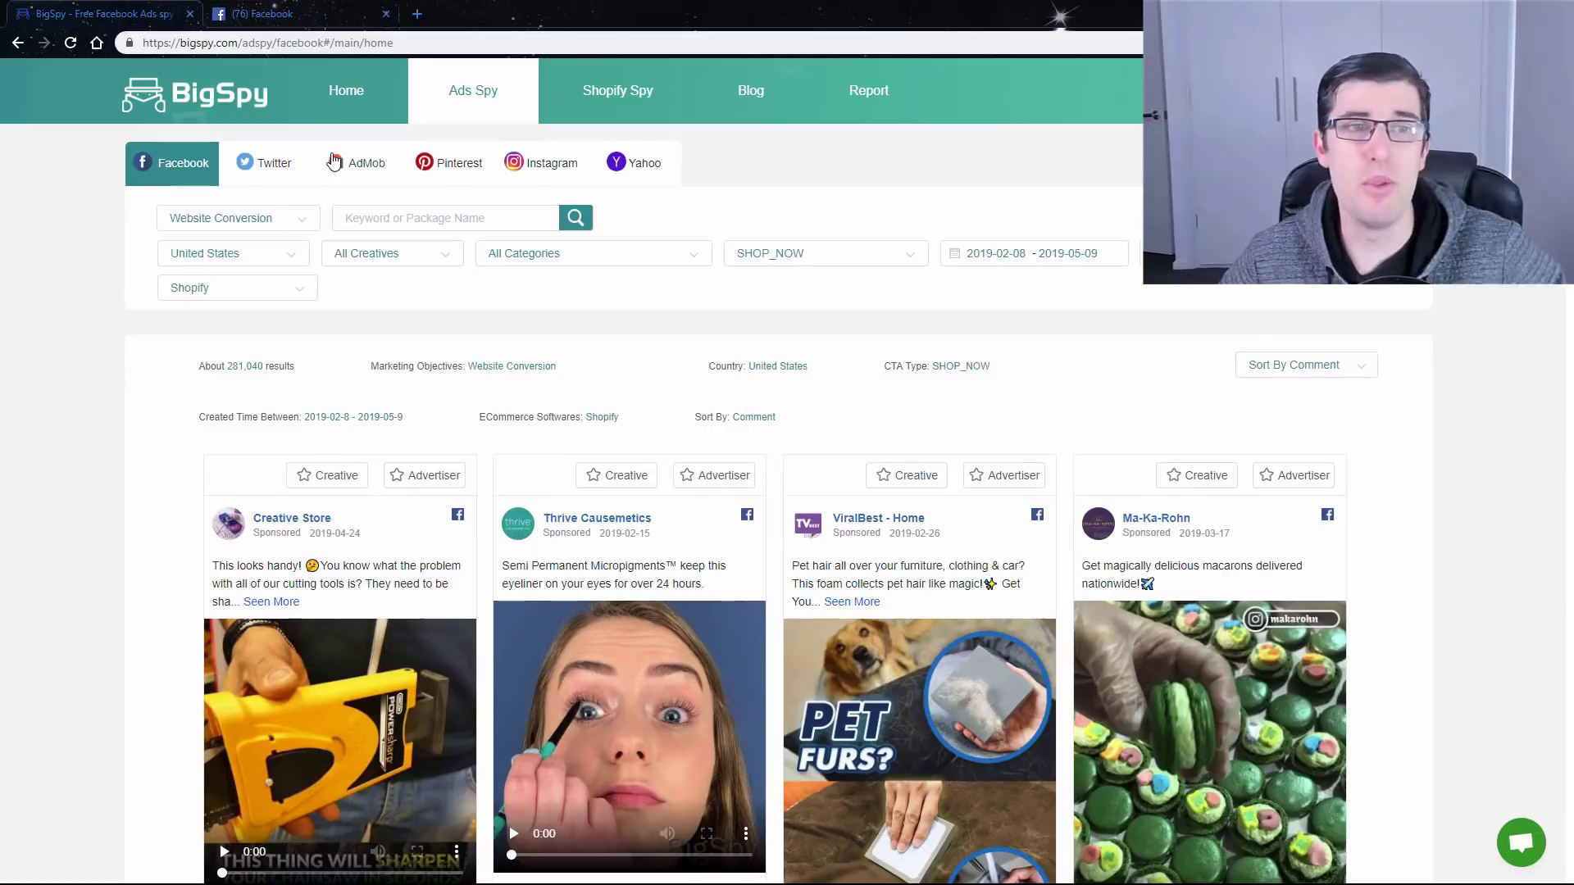
{"action": "left_click", "coordinate": [255, 170]}
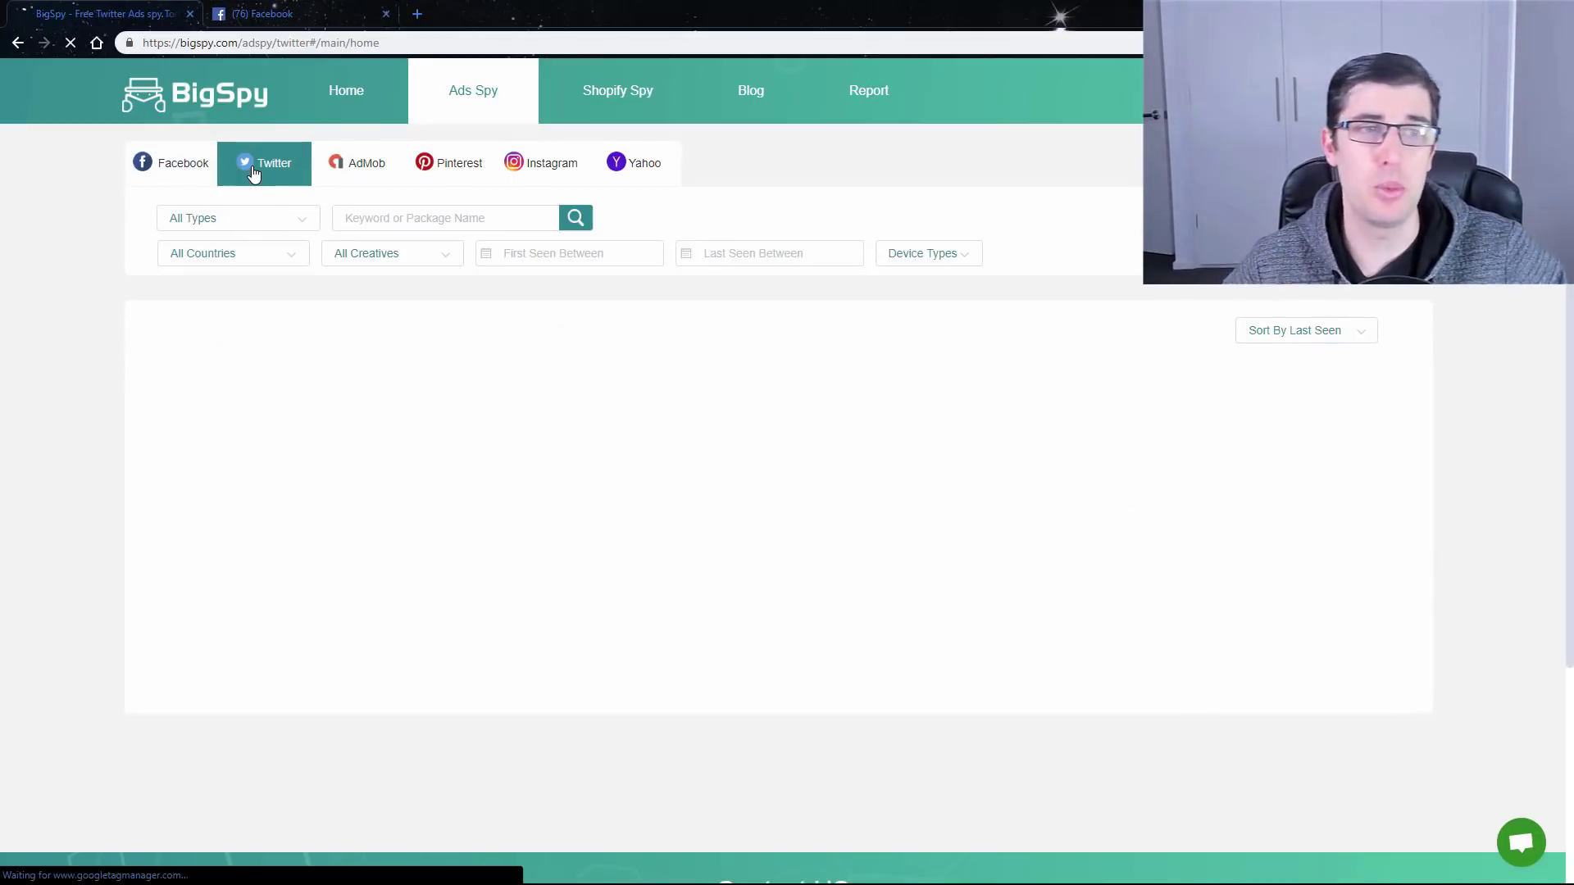
{"action": "left_click", "coordinate": [259, 255]}
{"action": "scroll", "coordinate": [230, 349], "scroll_direction": "down", "scroll_amount": 10}
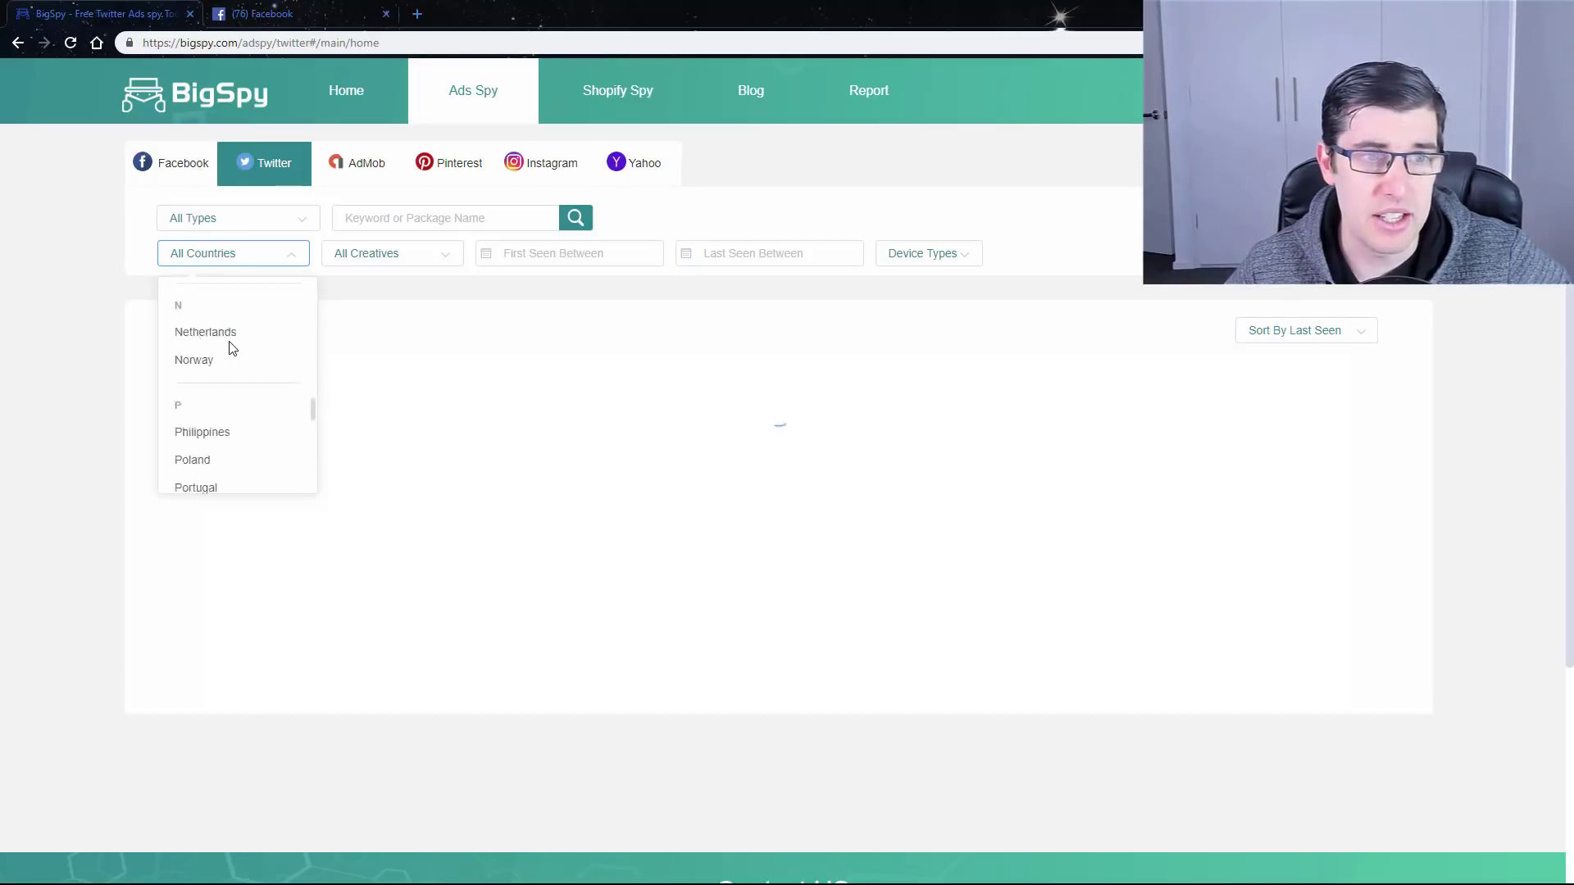
{"action": "scroll", "coordinate": [230, 348], "scroll_direction": "down", "scroll_amount": 6}
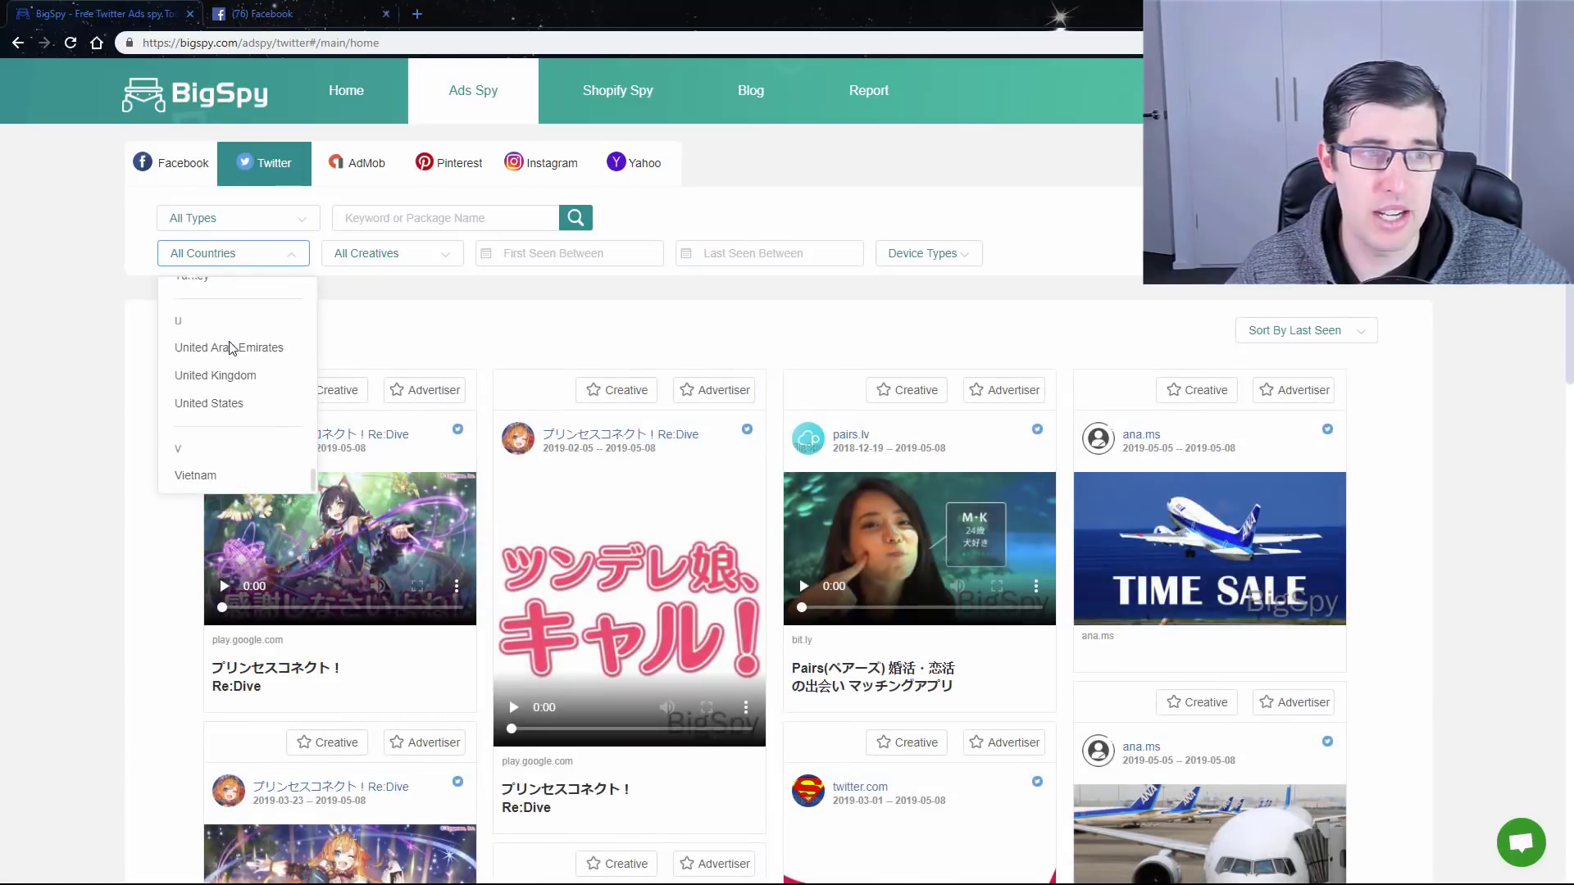
{"action": "left_click", "coordinate": [245, 402]}
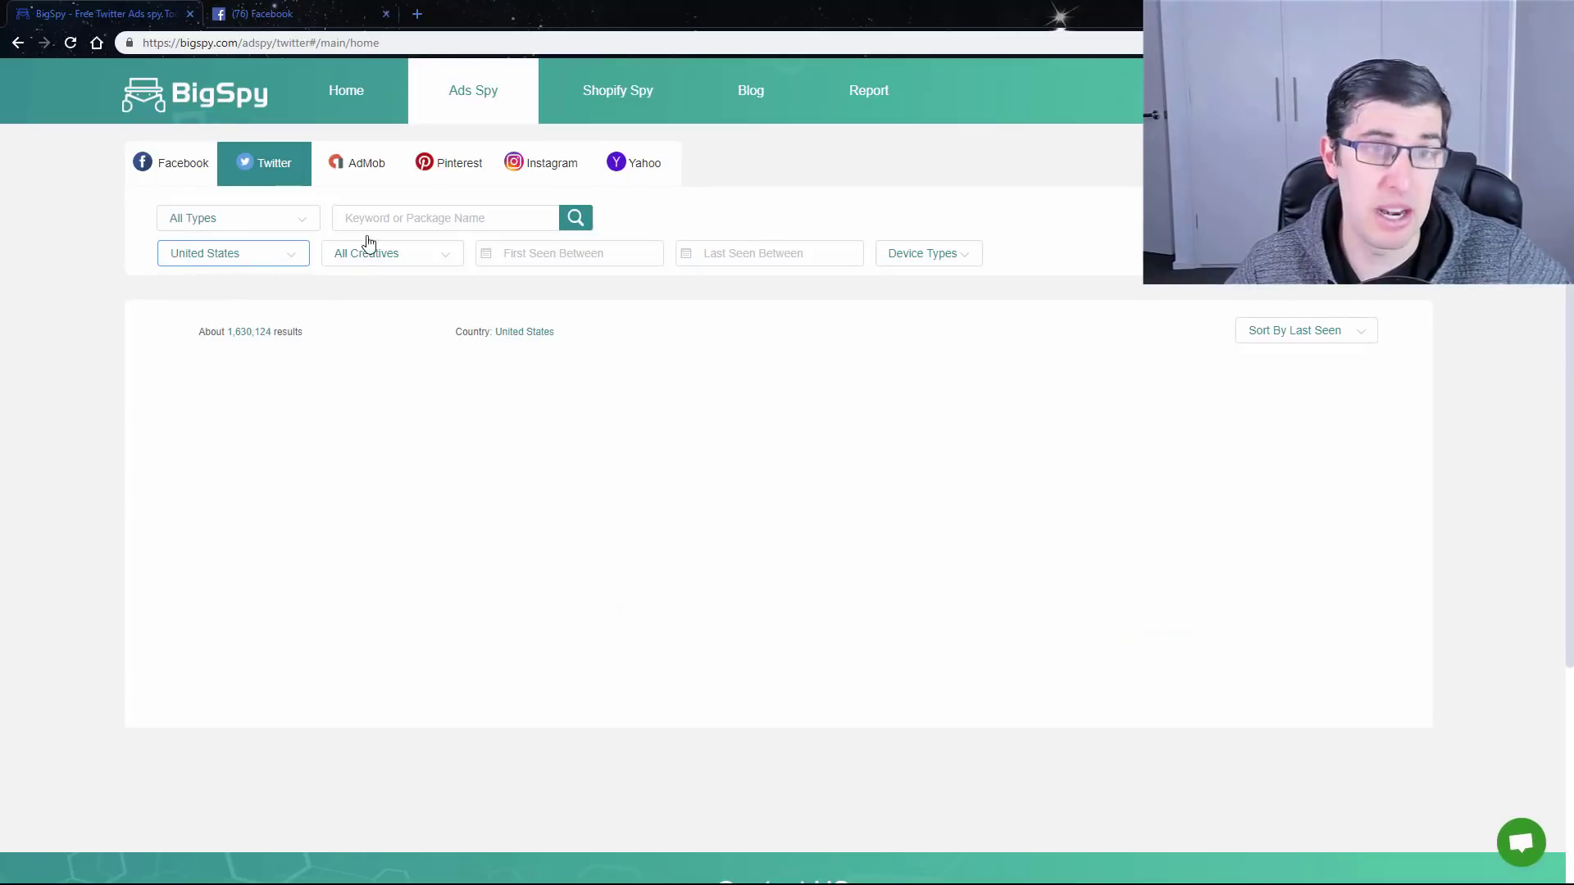
{"action": "left_click", "coordinate": [283, 220]}
{"action": "left_click", "coordinate": [211, 288]}
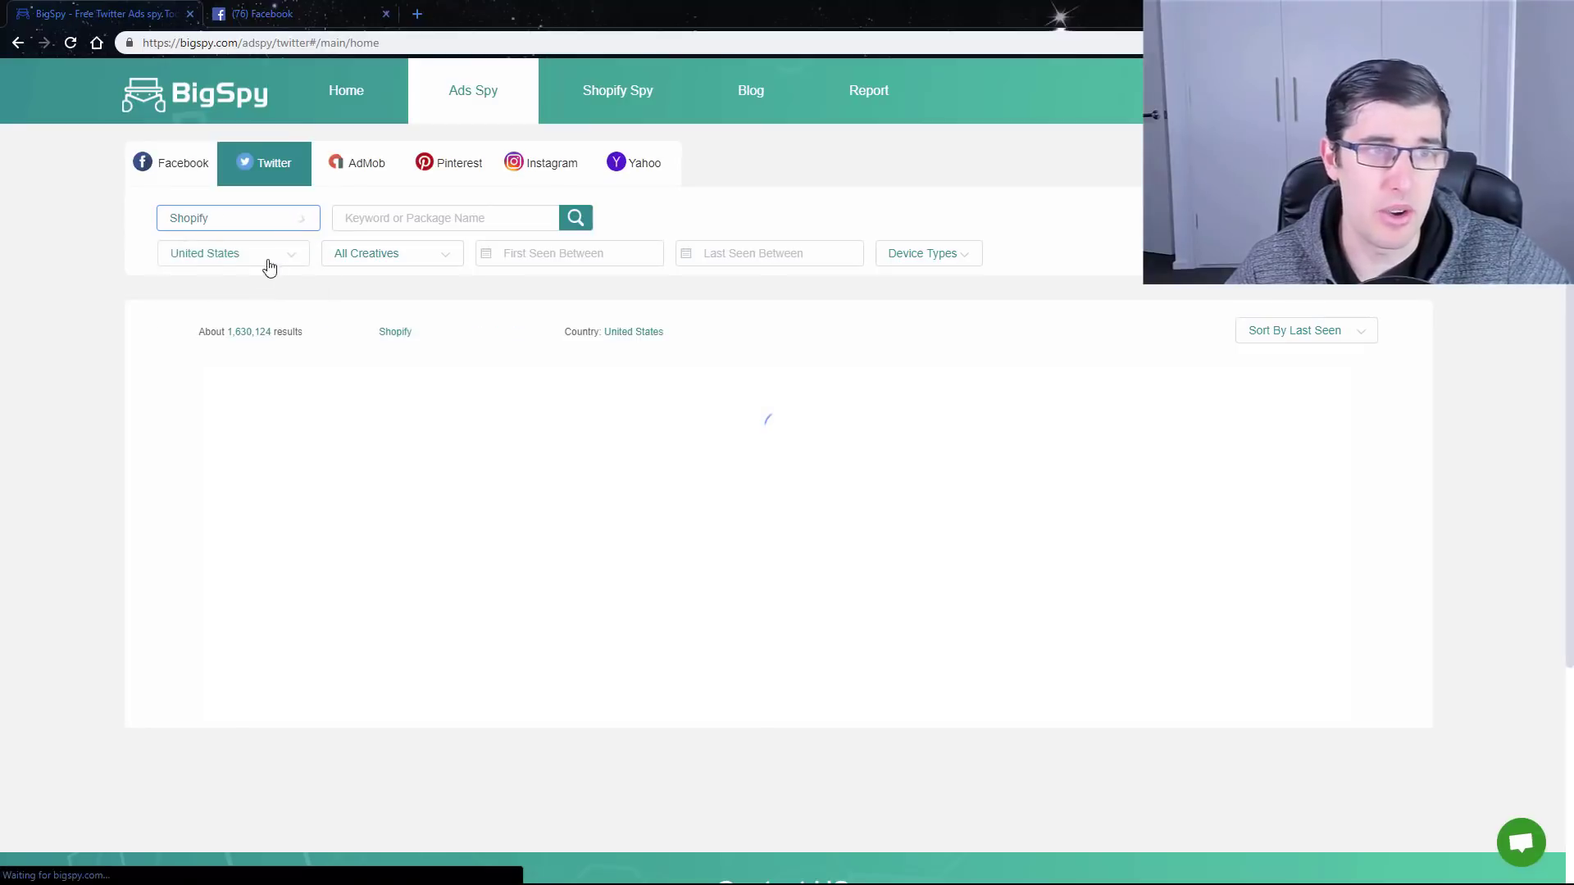
{"action": "left_click", "coordinate": [375, 256]}
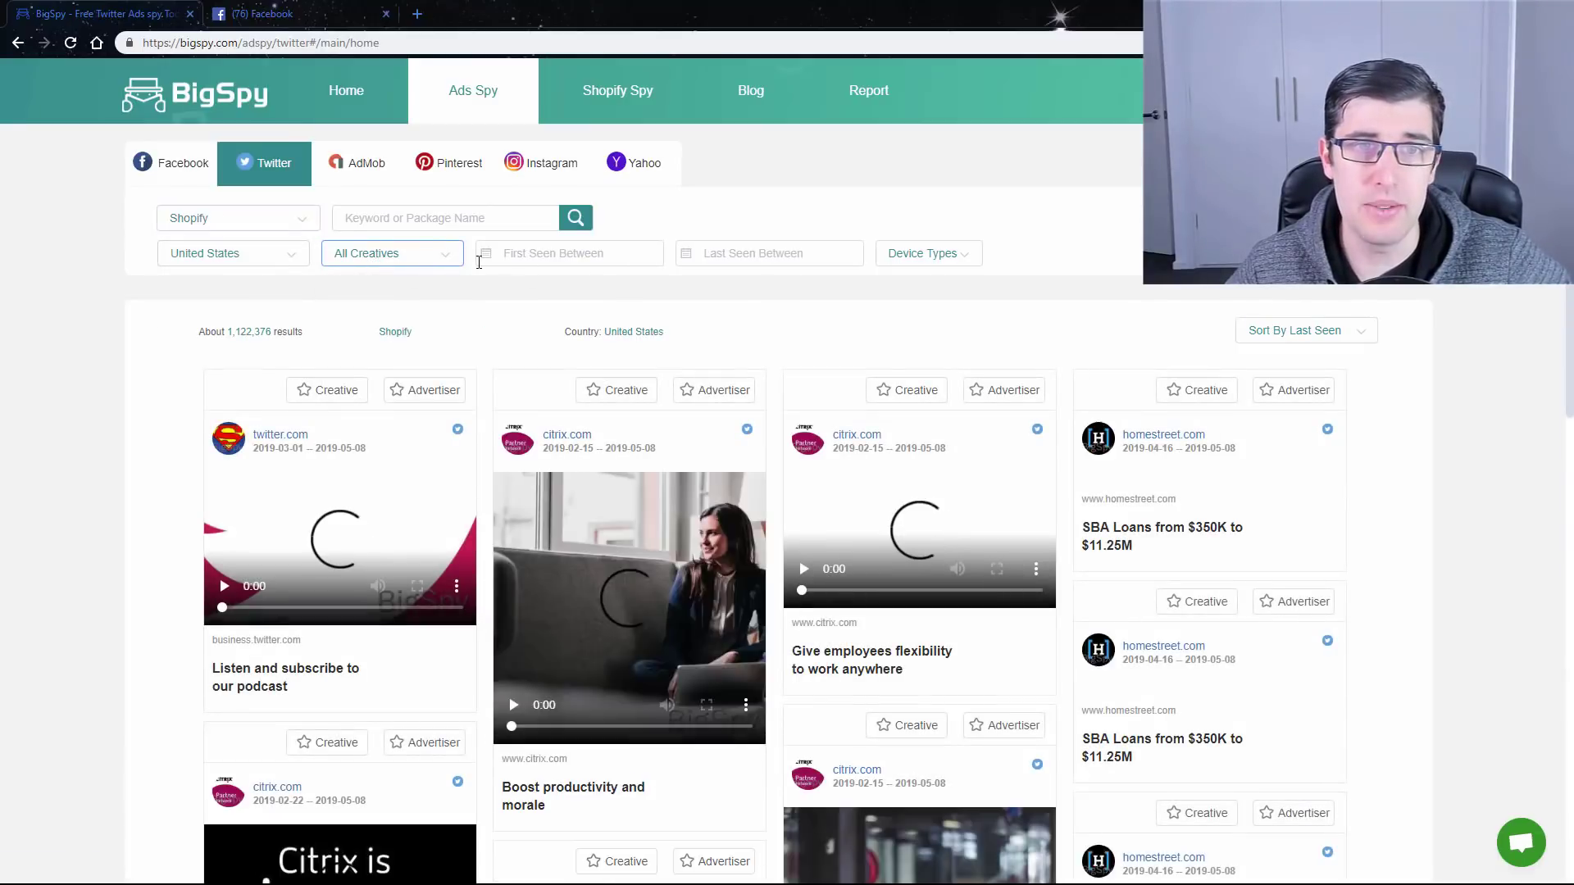
{"action": "left_click", "coordinate": [491, 254]}
{"action": "left_click", "coordinate": [82, 338]}
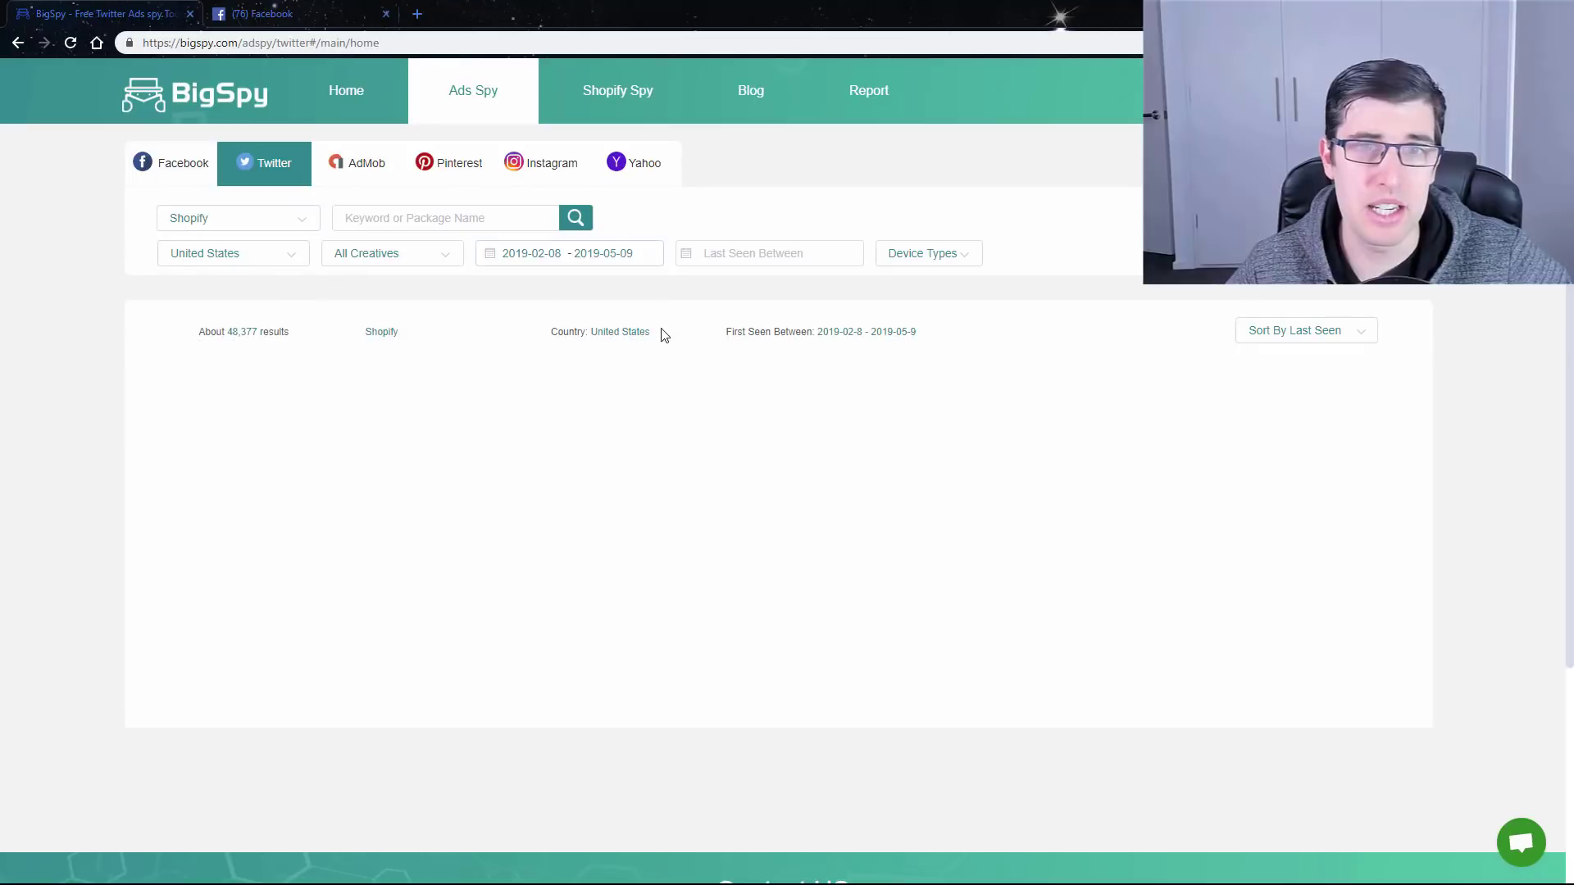
{"action": "left_click", "coordinate": [1318, 332]}
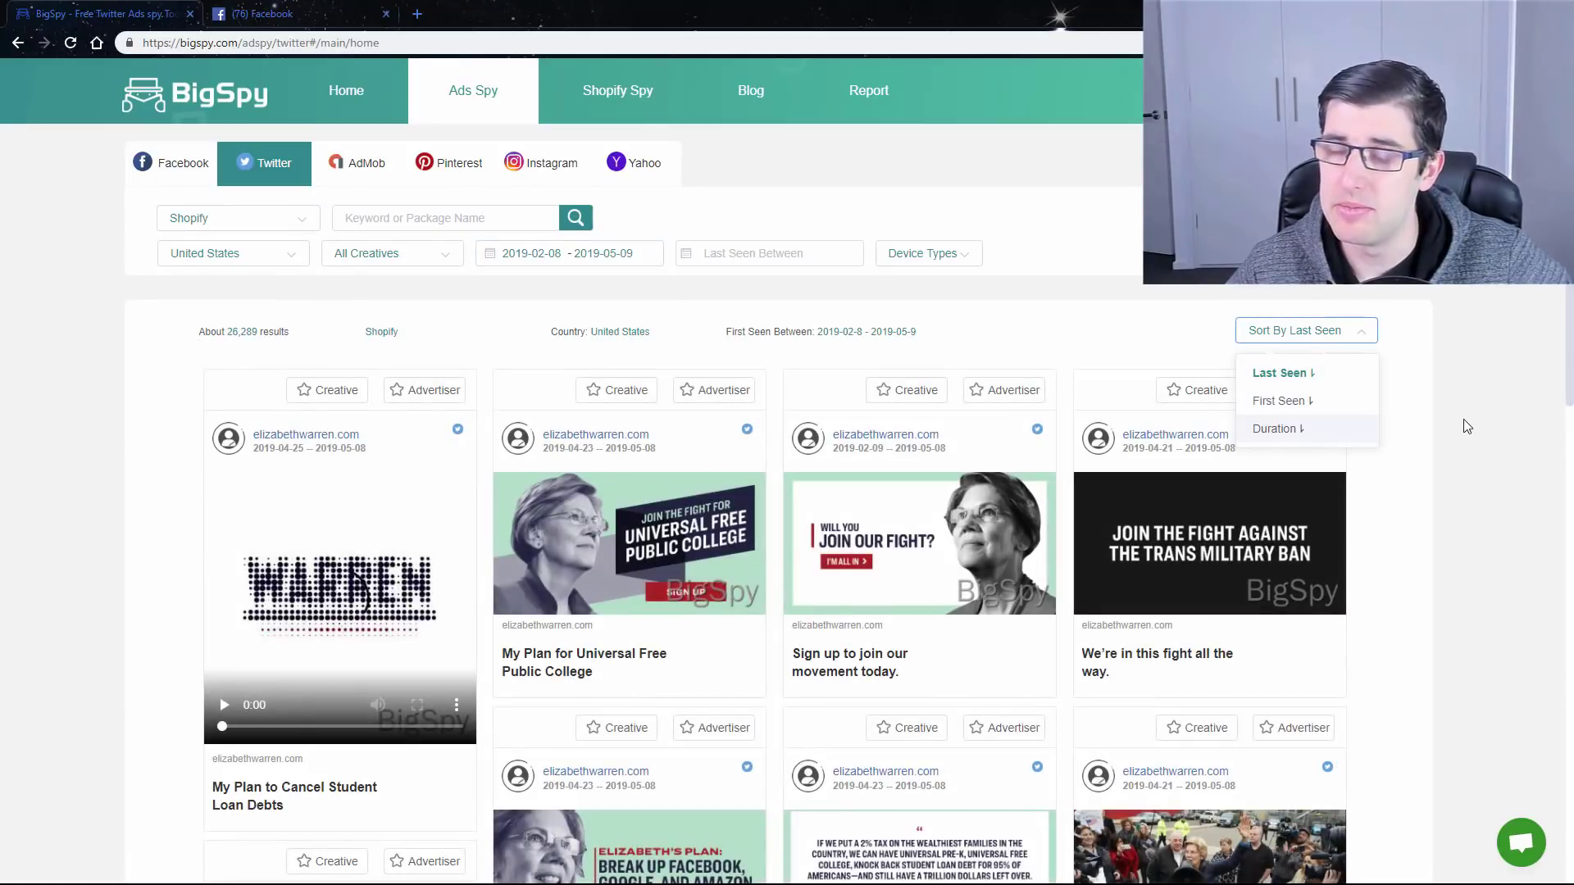
{"action": "mouse_move", "coordinate": [1328, 340]}
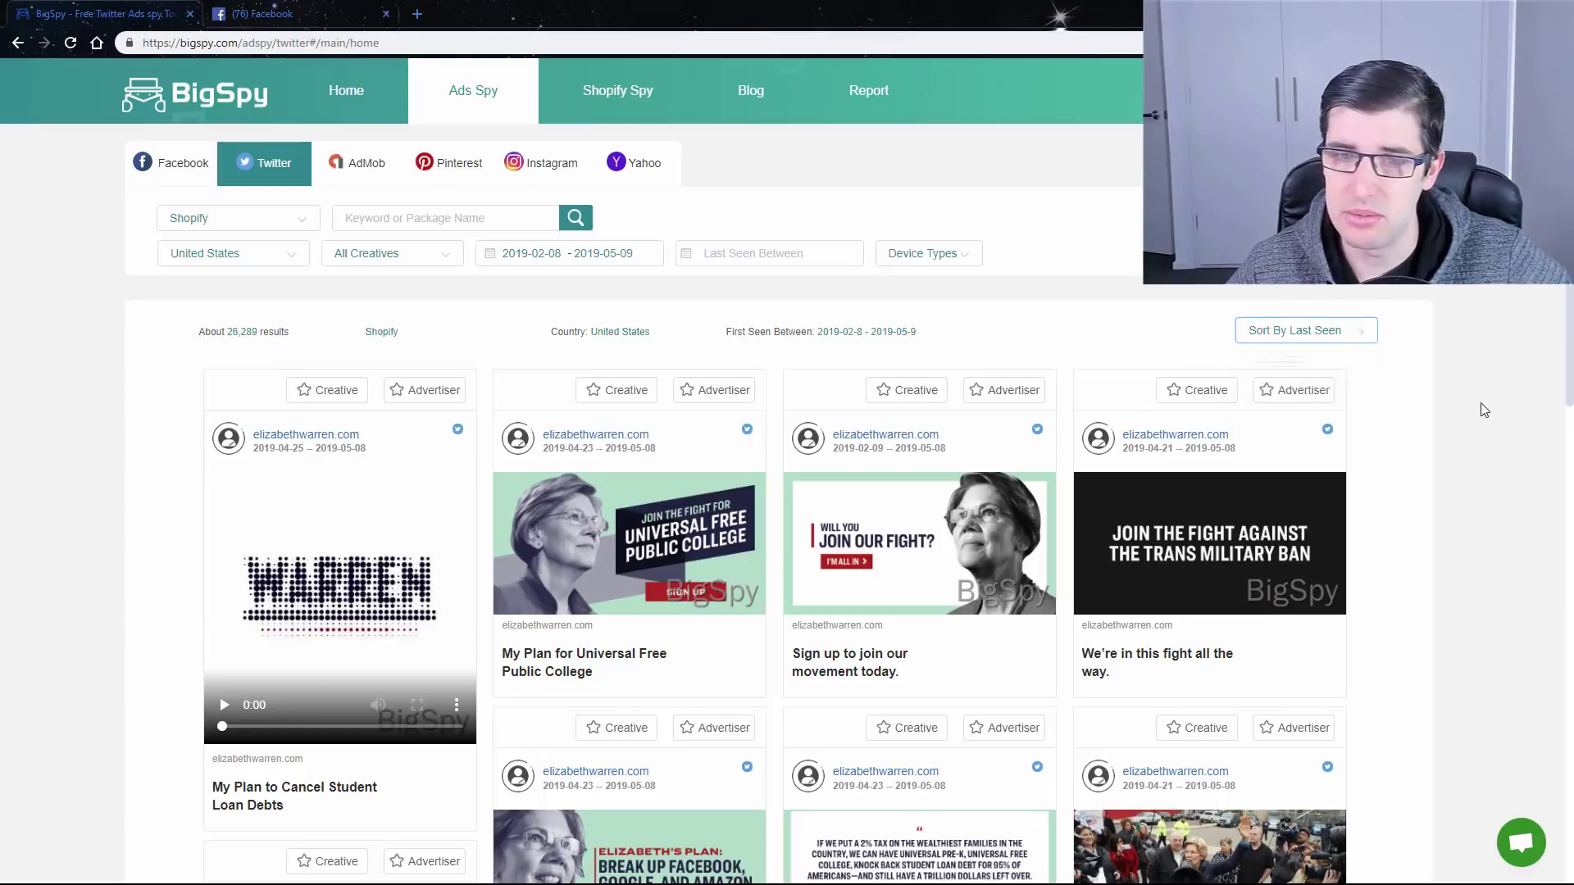
{"action": "scroll", "coordinate": [689, 587], "scroll_direction": "down", "scroll_amount": 9}
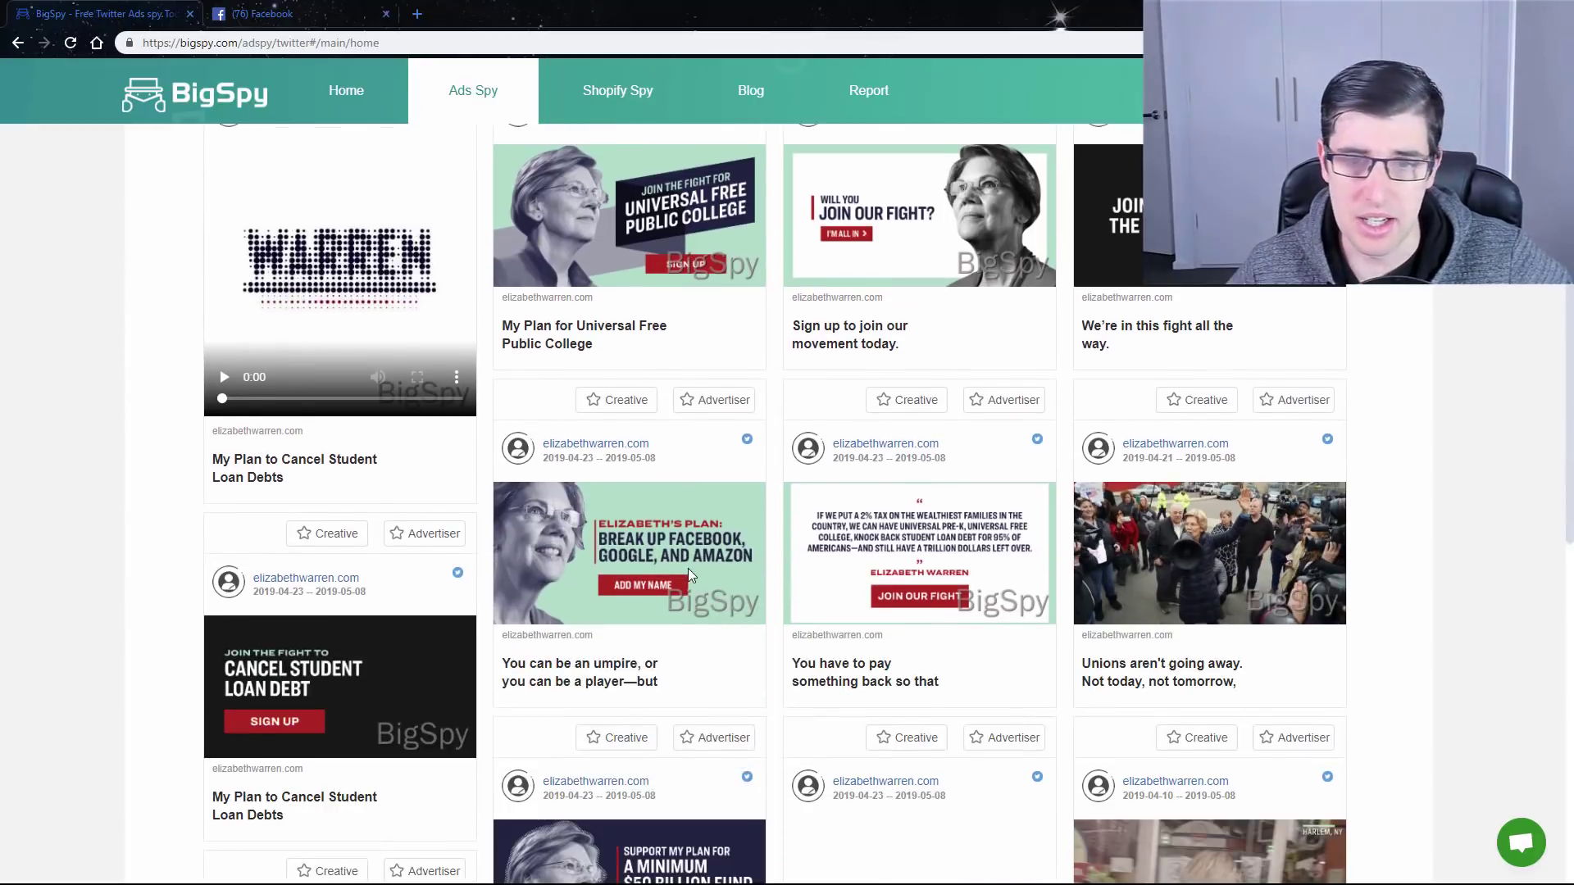
{"action": "scroll", "coordinate": [1015, 565], "scroll_direction": "up", "scroll_amount": 10}
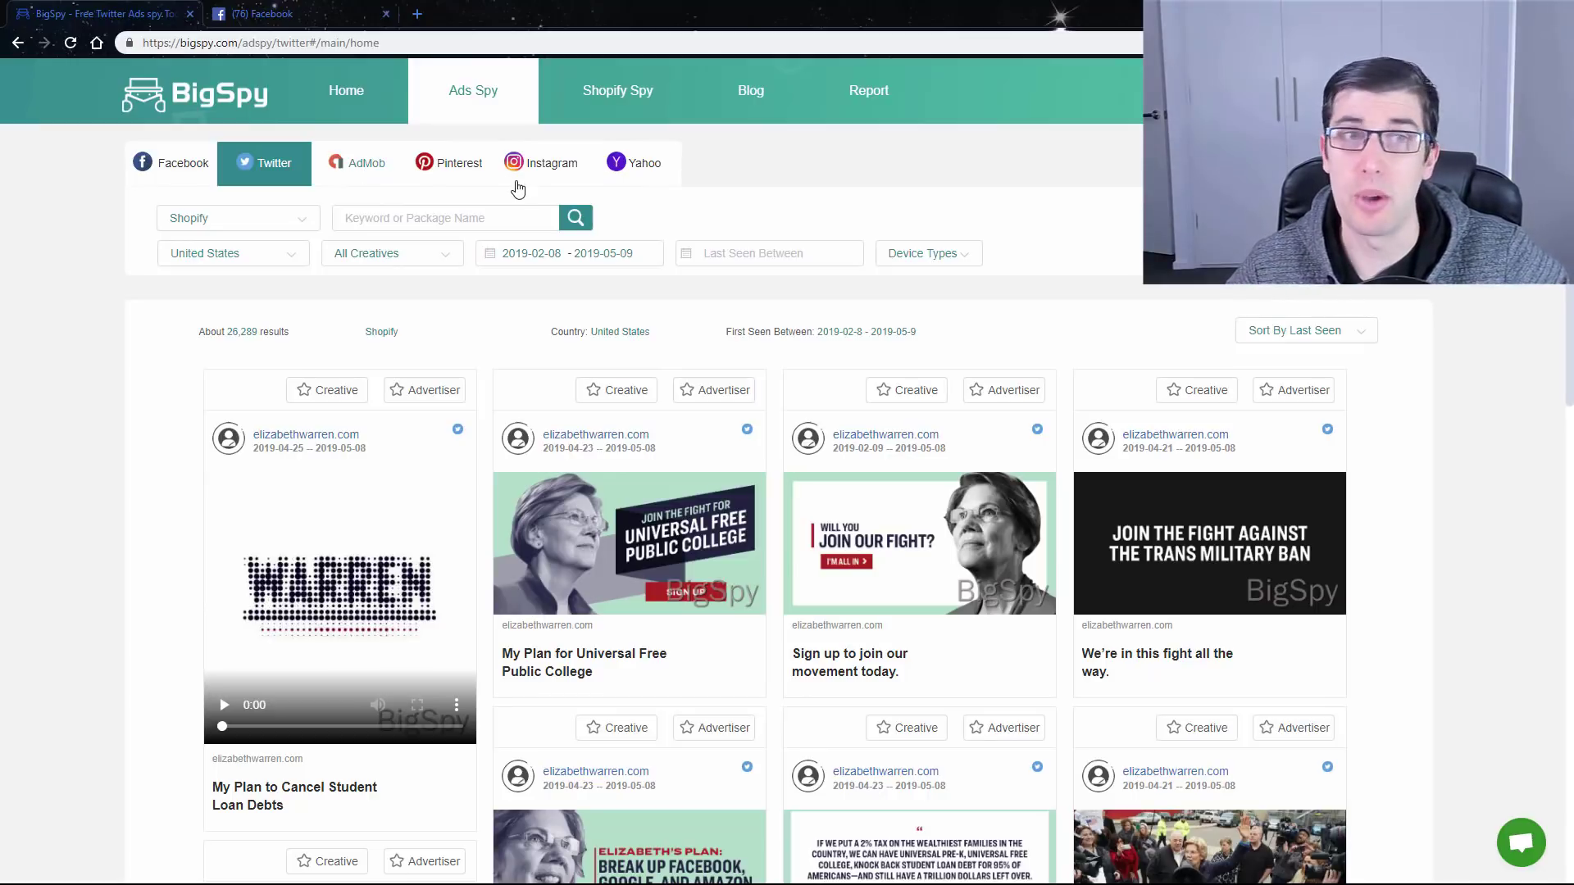
Step: Switch to Pinterest ads filtered to Shopify stores in the United States
{"action": "left_click", "coordinate": [460, 164]}
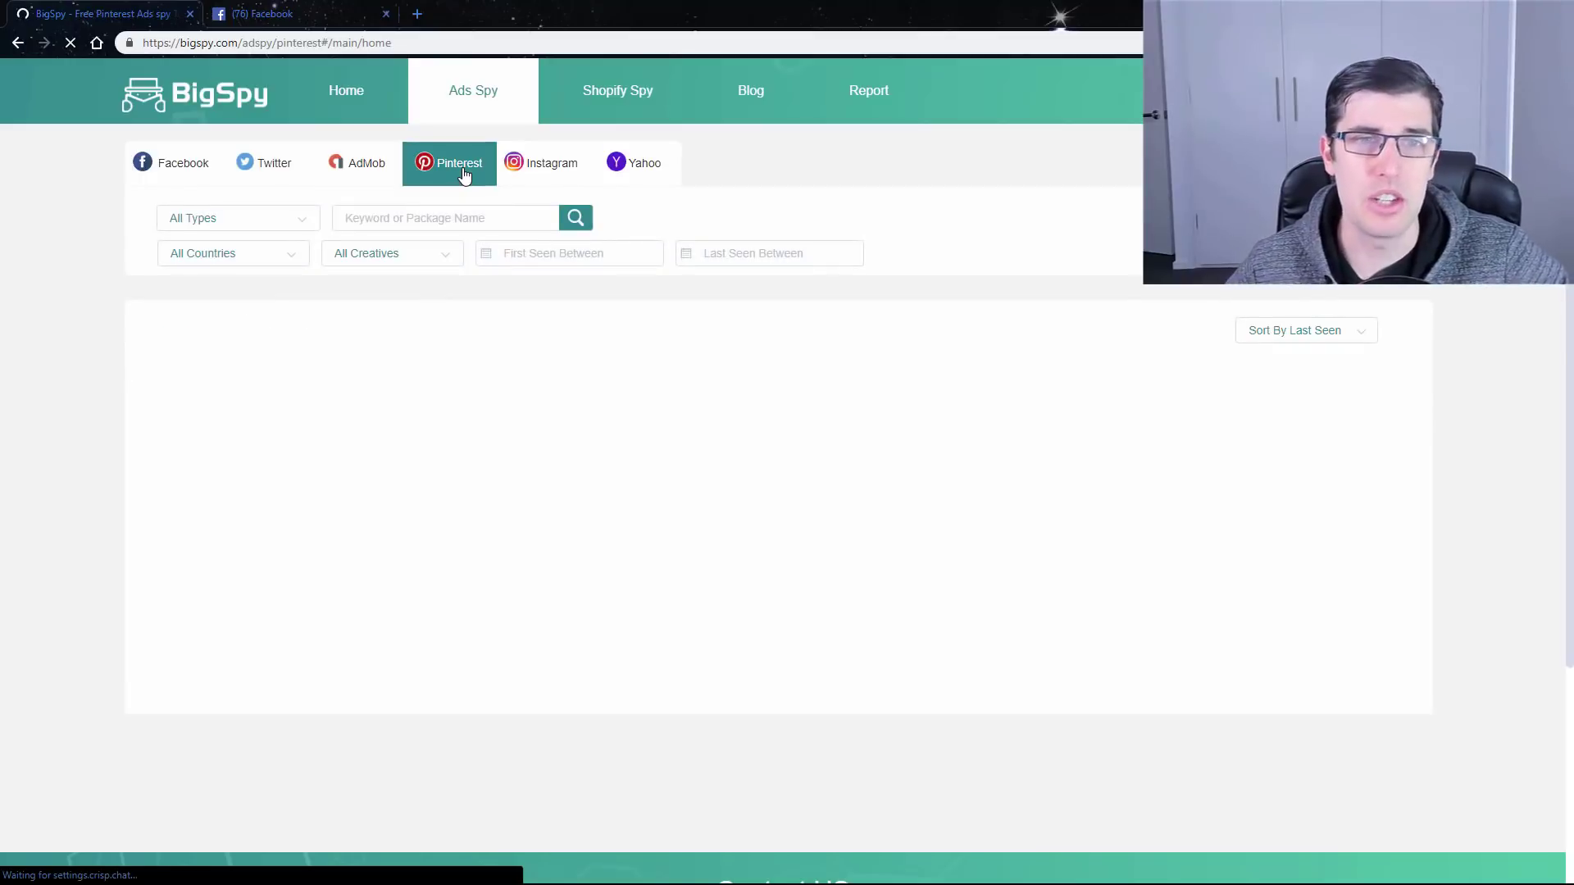
{"action": "left_click", "coordinate": [261, 220]}
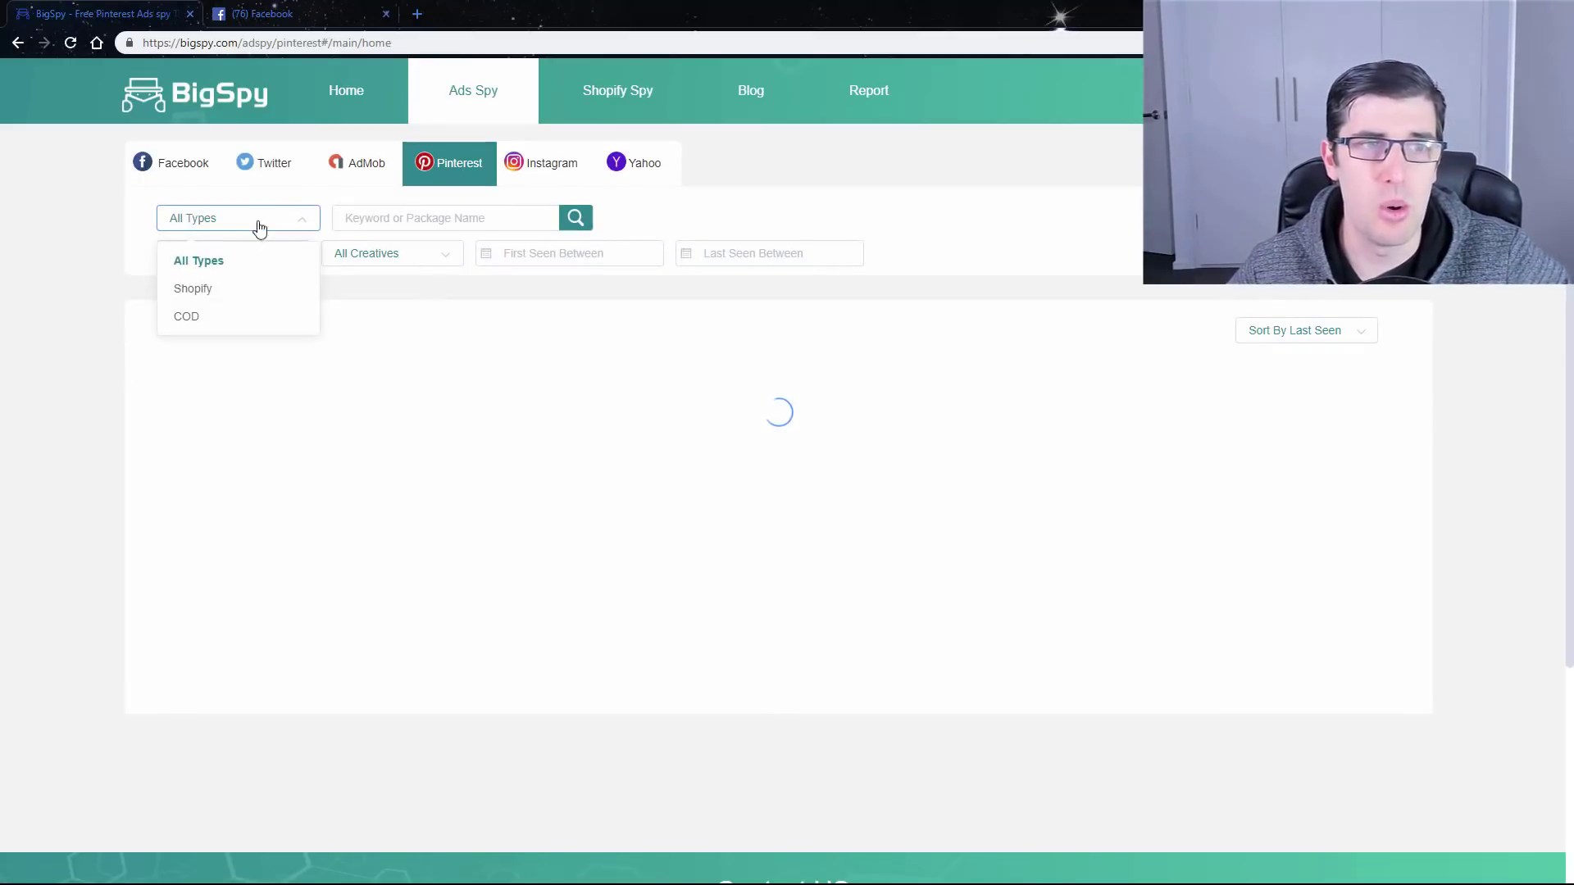
{"action": "left_click", "coordinate": [206, 287]}
{"action": "left_click", "coordinate": [283, 266]}
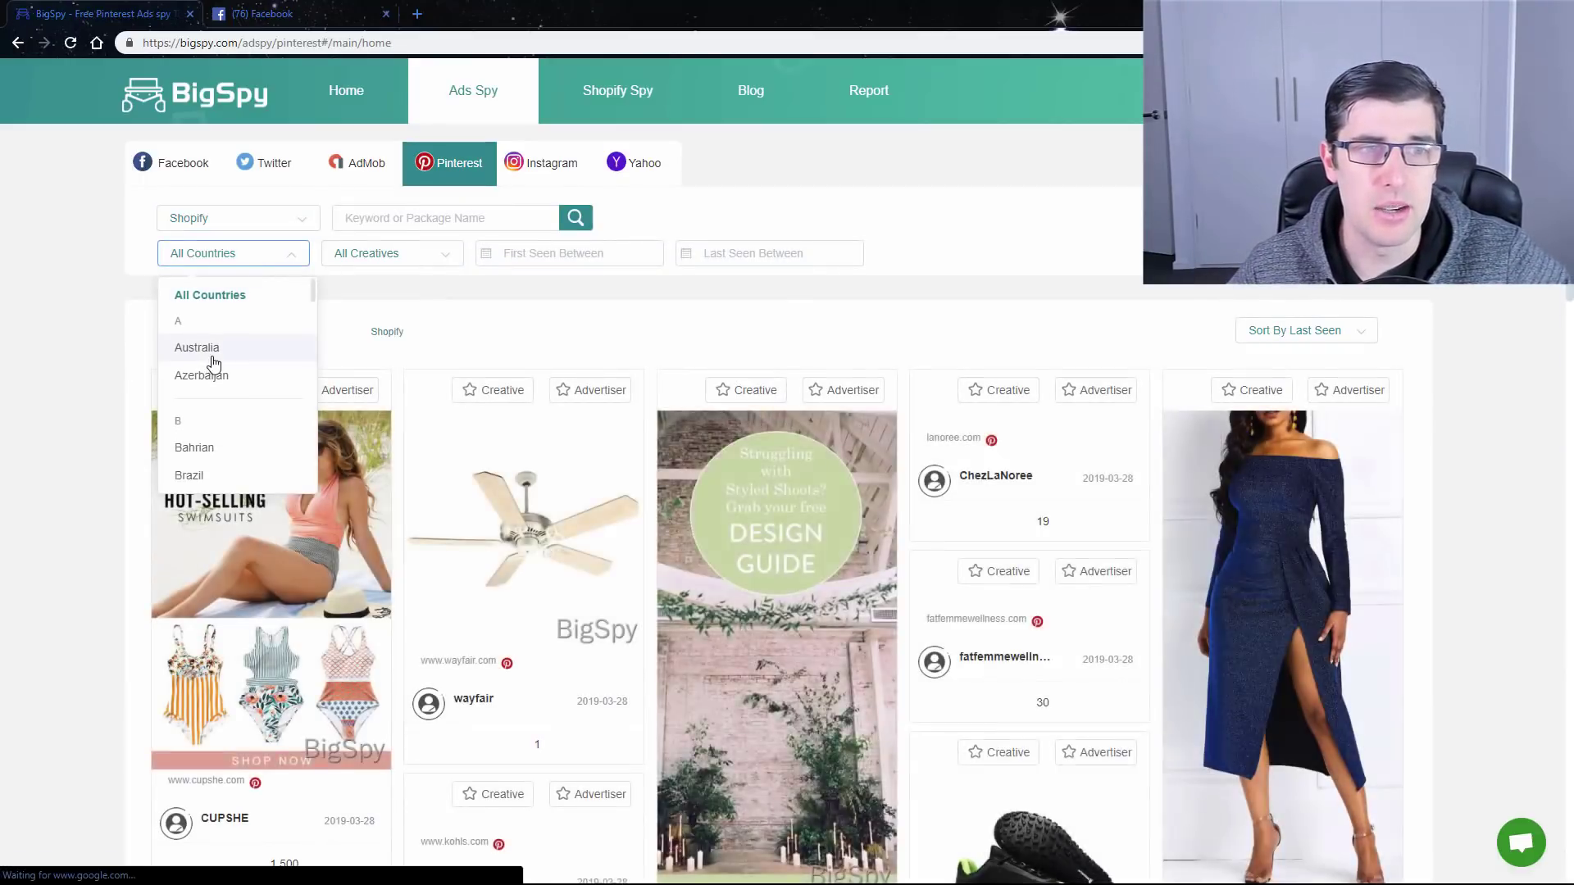
{"action": "scroll", "coordinate": [213, 361], "scroll_direction": "down", "scroll_amount": 10}
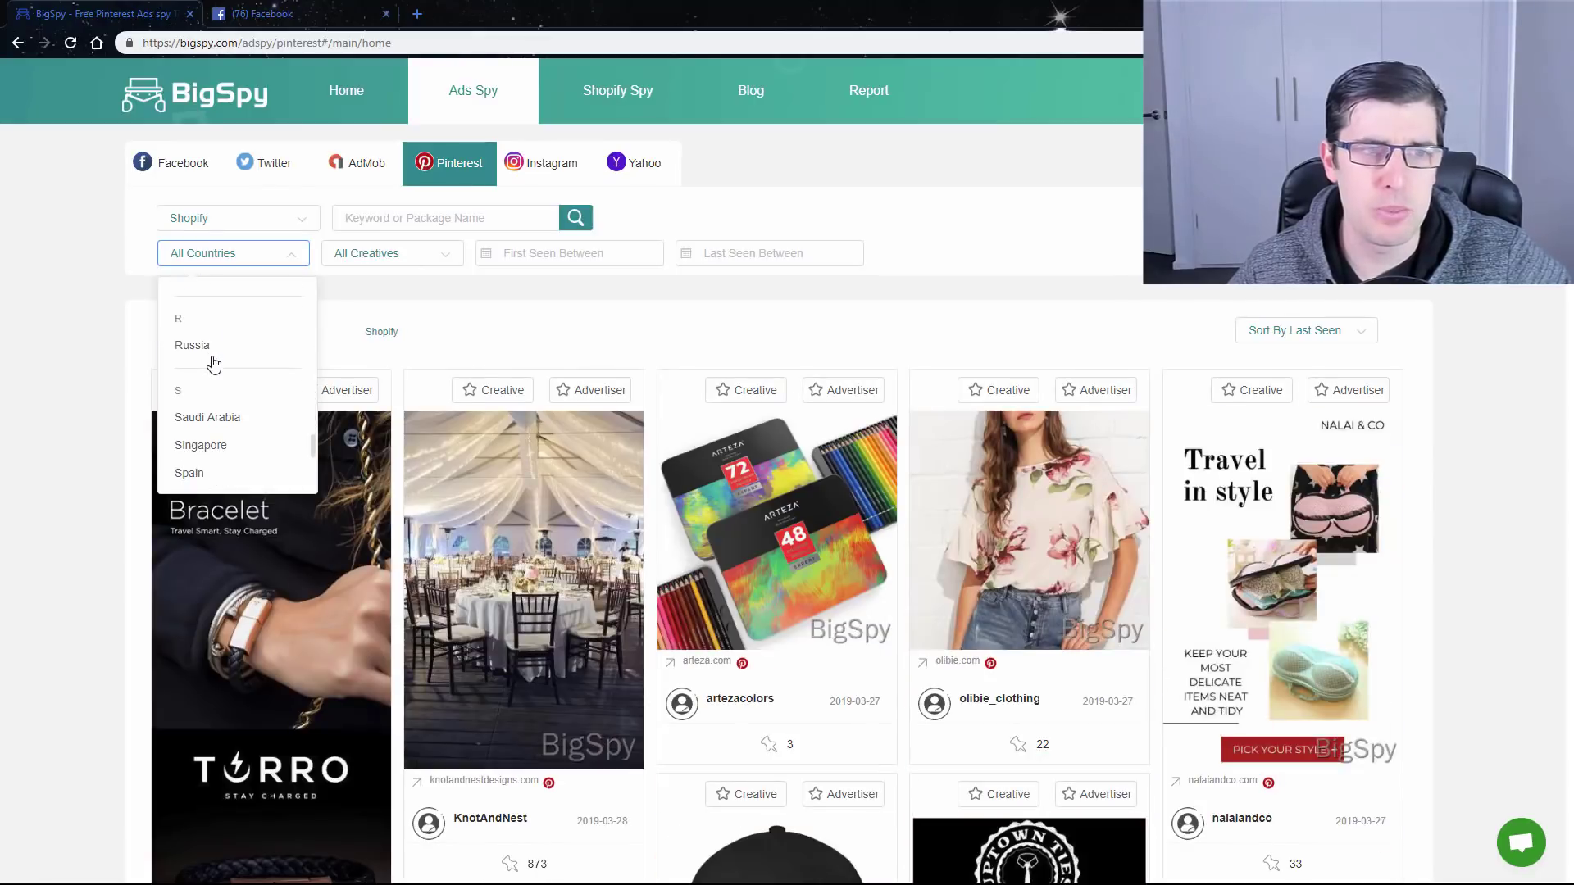
{"action": "scroll", "coordinate": [213, 361], "scroll_direction": "down", "scroll_amount": 5}
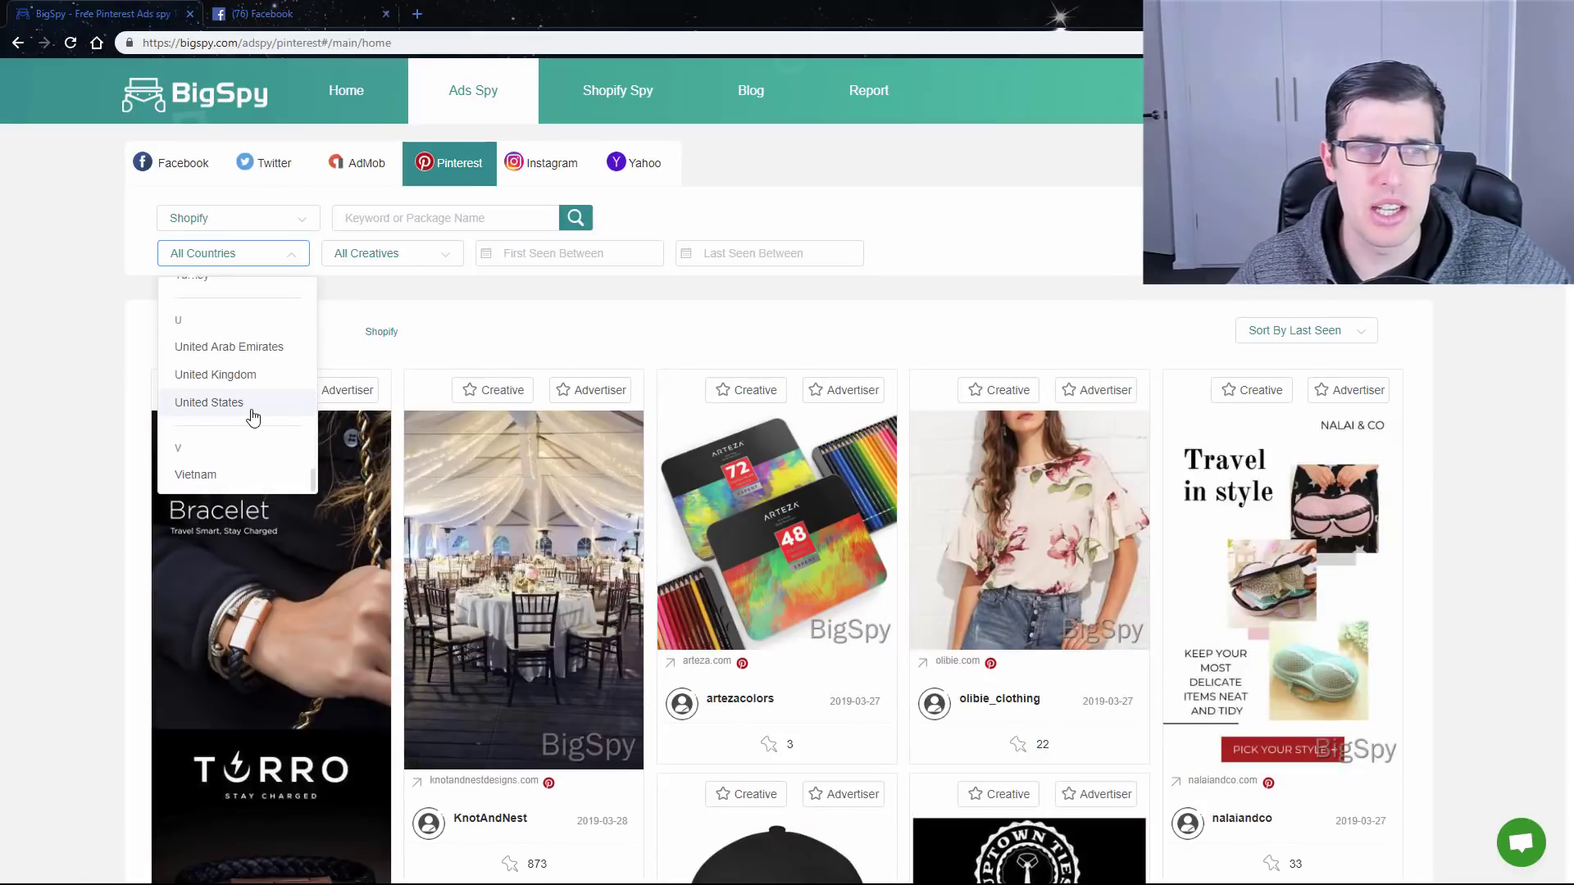
{"action": "left_click", "coordinate": [246, 403]}
Step: Limit Pinterest ads to the last 3 months, then switch to the unfiltered Instagram ads
{"action": "left_click", "coordinate": [430, 264]}
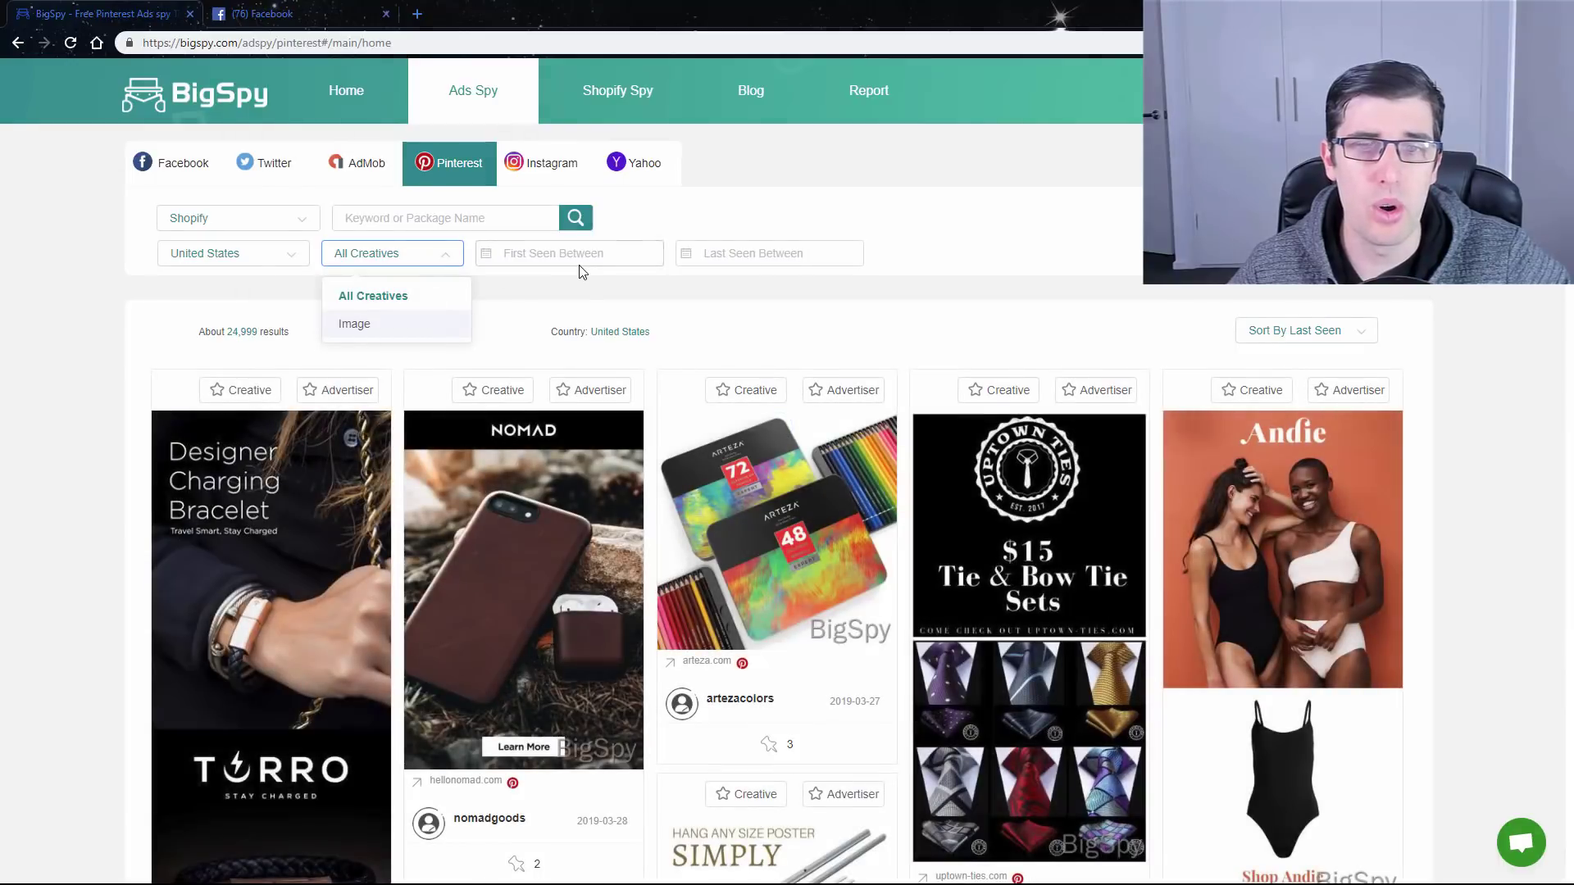
{"action": "left_click", "coordinate": [585, 283]}
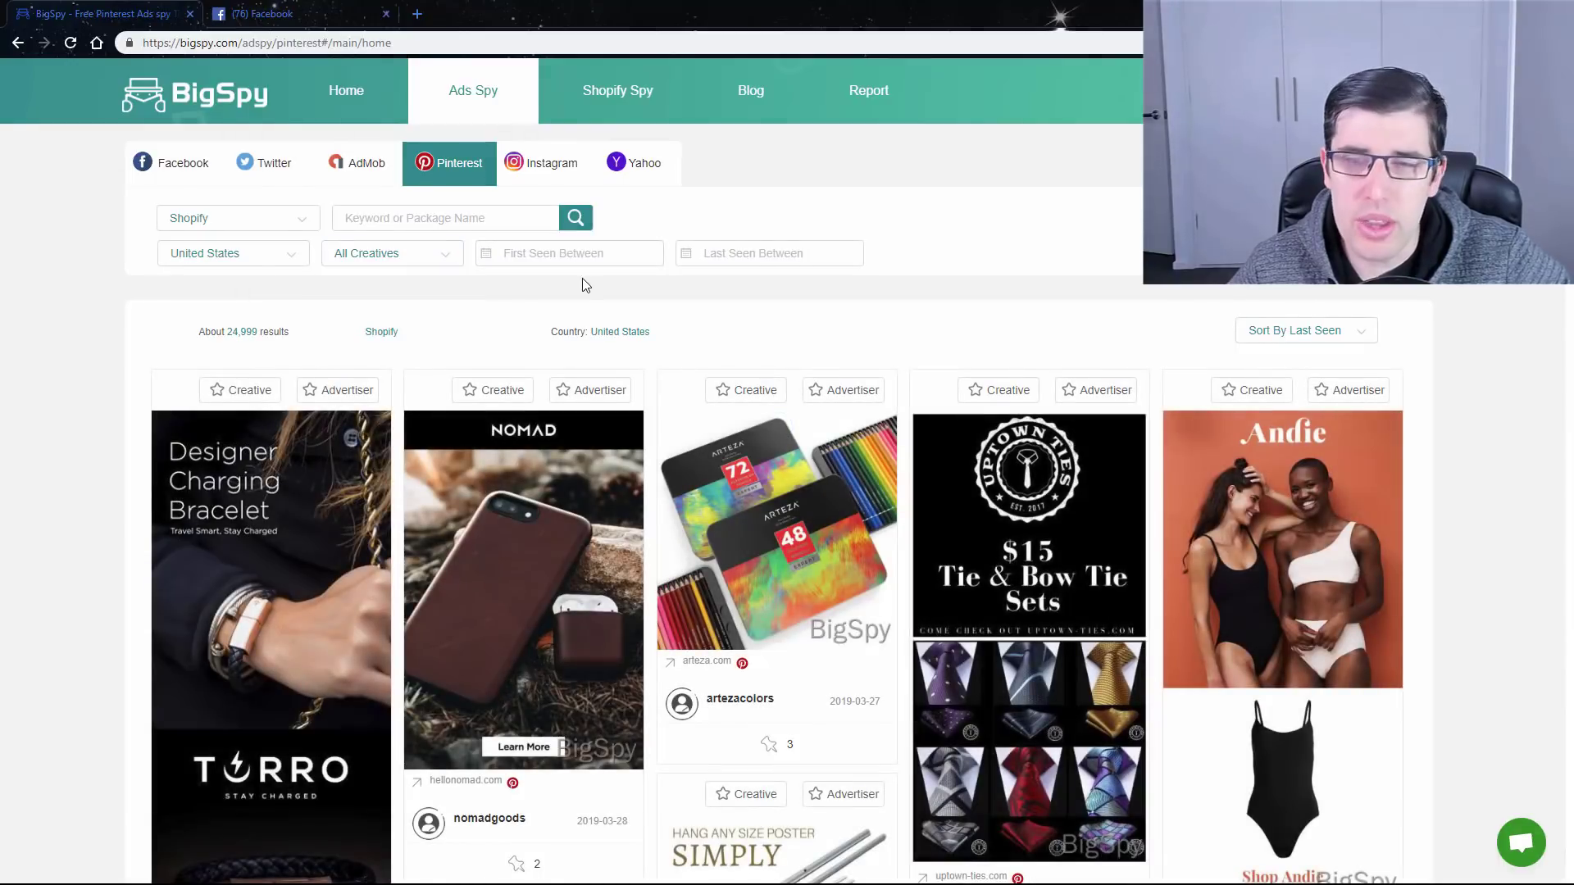
{"action": "left_click", "coordinate": [483, 261]}
{"action": "left_click", "coordinate": [86, 335]}
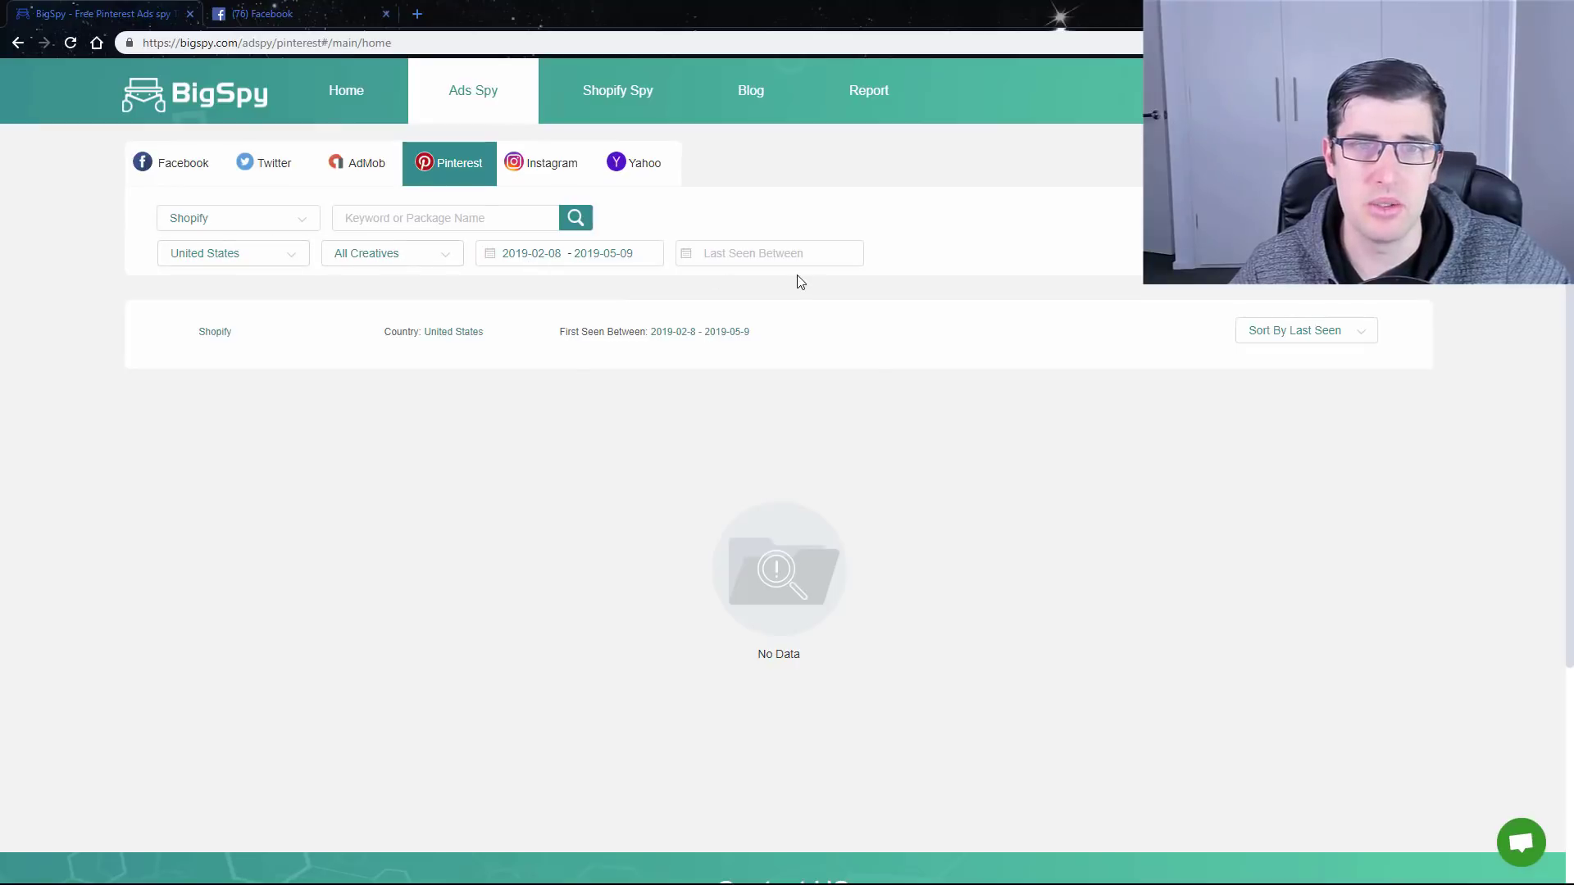
{"action": "left_click", "coordinate": [539, 164]}
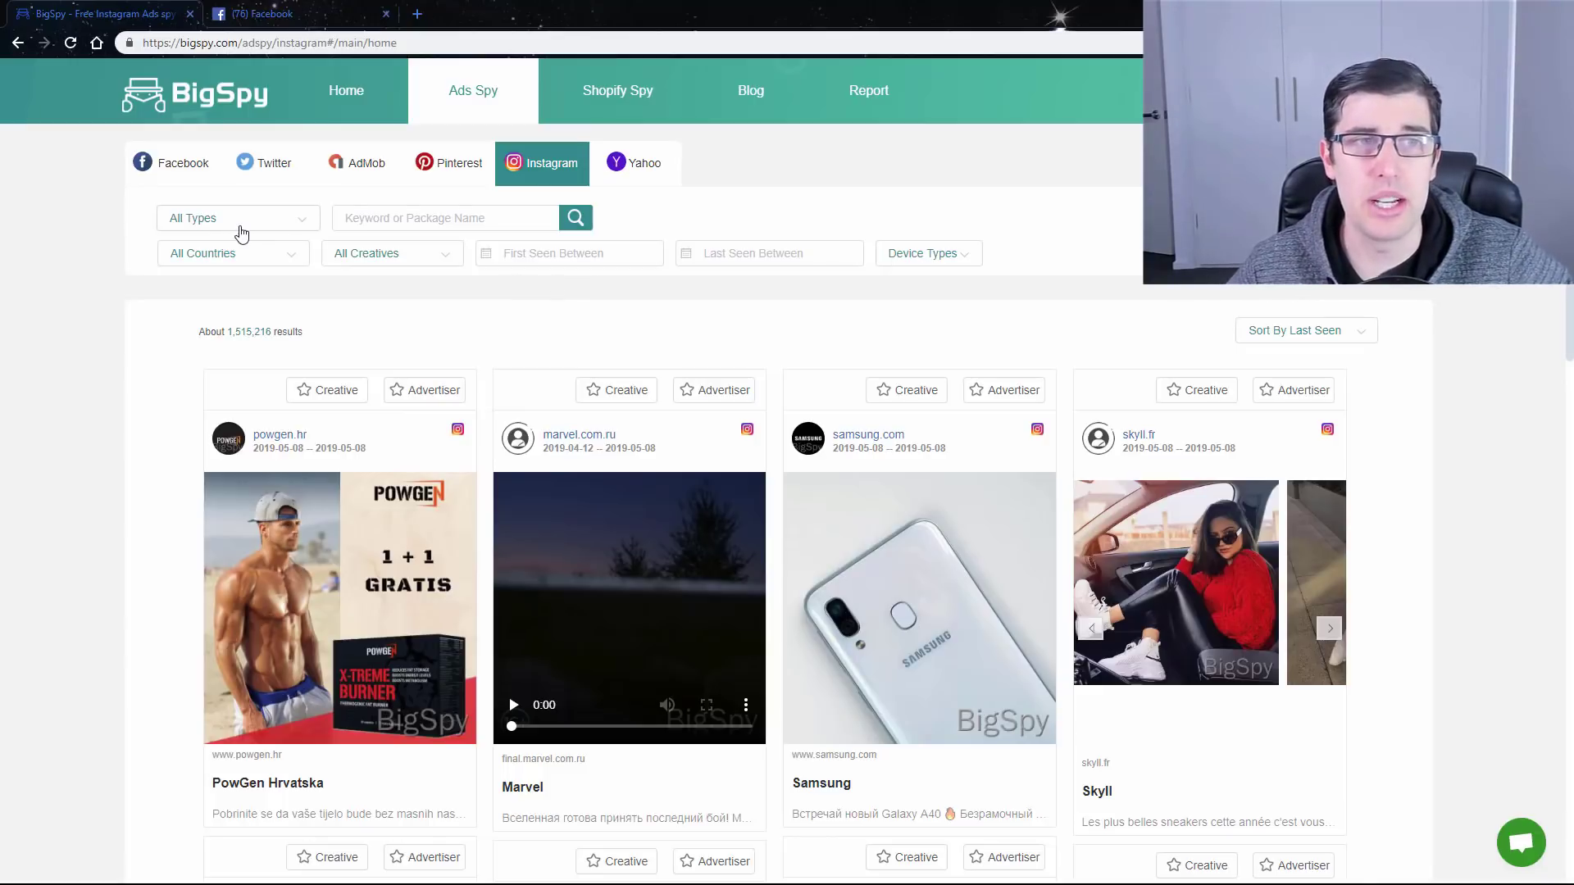
Step: Filter Instagram ads to Shopify, United States, All Creatives, first seen in the last 3 months
{"action": "left_click", "coordinate": [237, 226]}
{"action": "left_click", "coordinate": [212, 291]}
{"action": "left_click", "coordinate": [287, 256]}
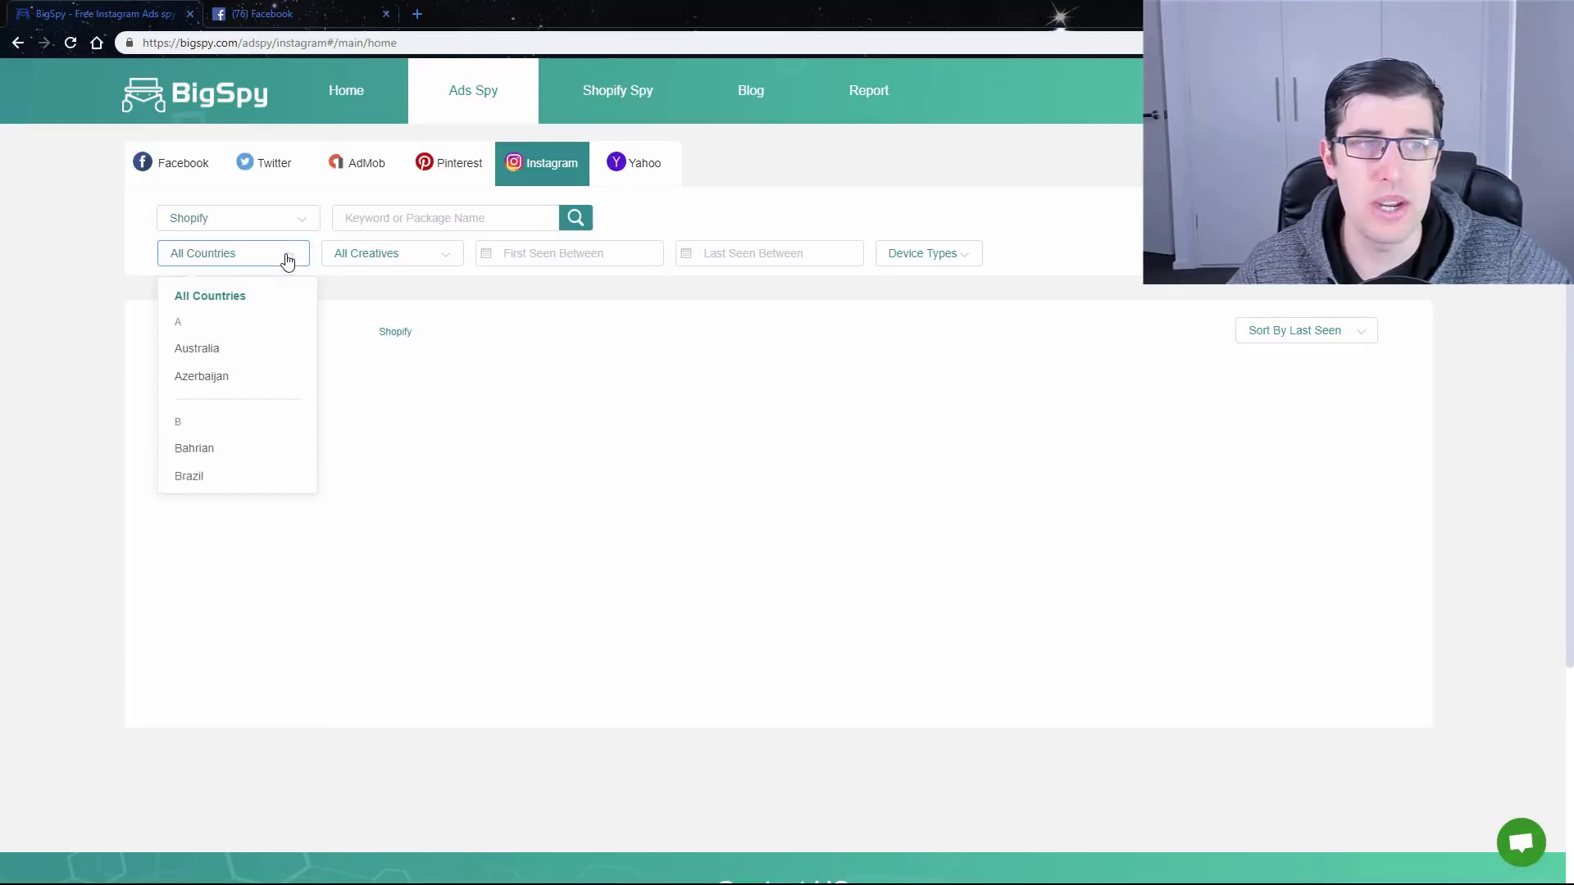
{"action": "scroll", "coordinate": [240, 401], "scroll_direction": "down", "scroll_amount": 5}
{"action": "scroll", "coordinate": [243, 401], "scroll_direction": "down", "scroll_amount": 10}
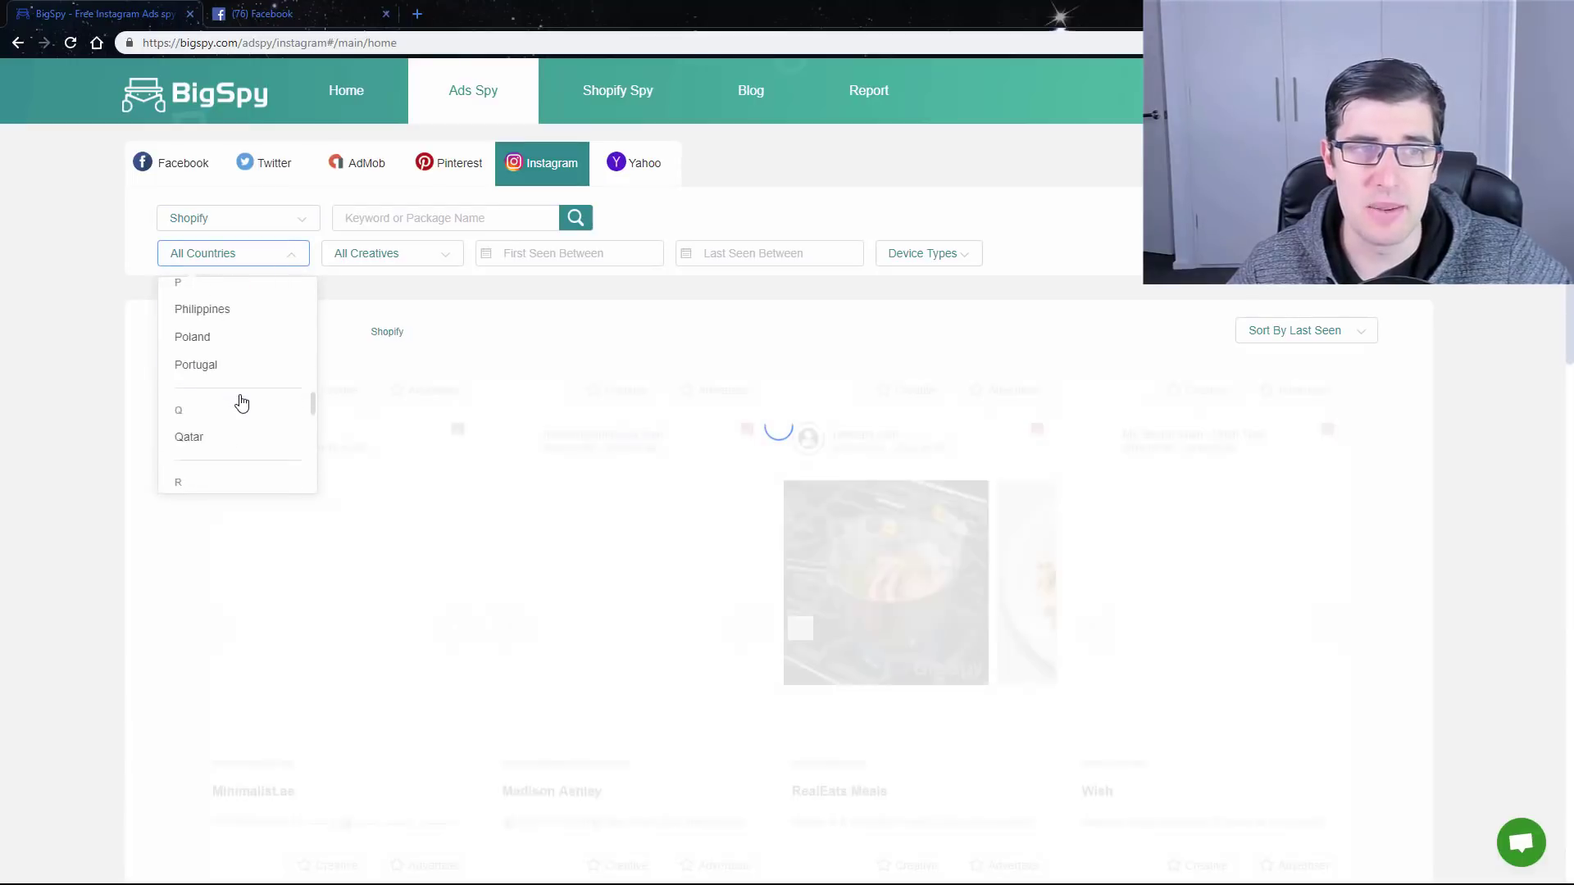
{"action": "scroll", "coordinate": [243, 401], "scroll_direction": "down", "scroll_amount": 3}
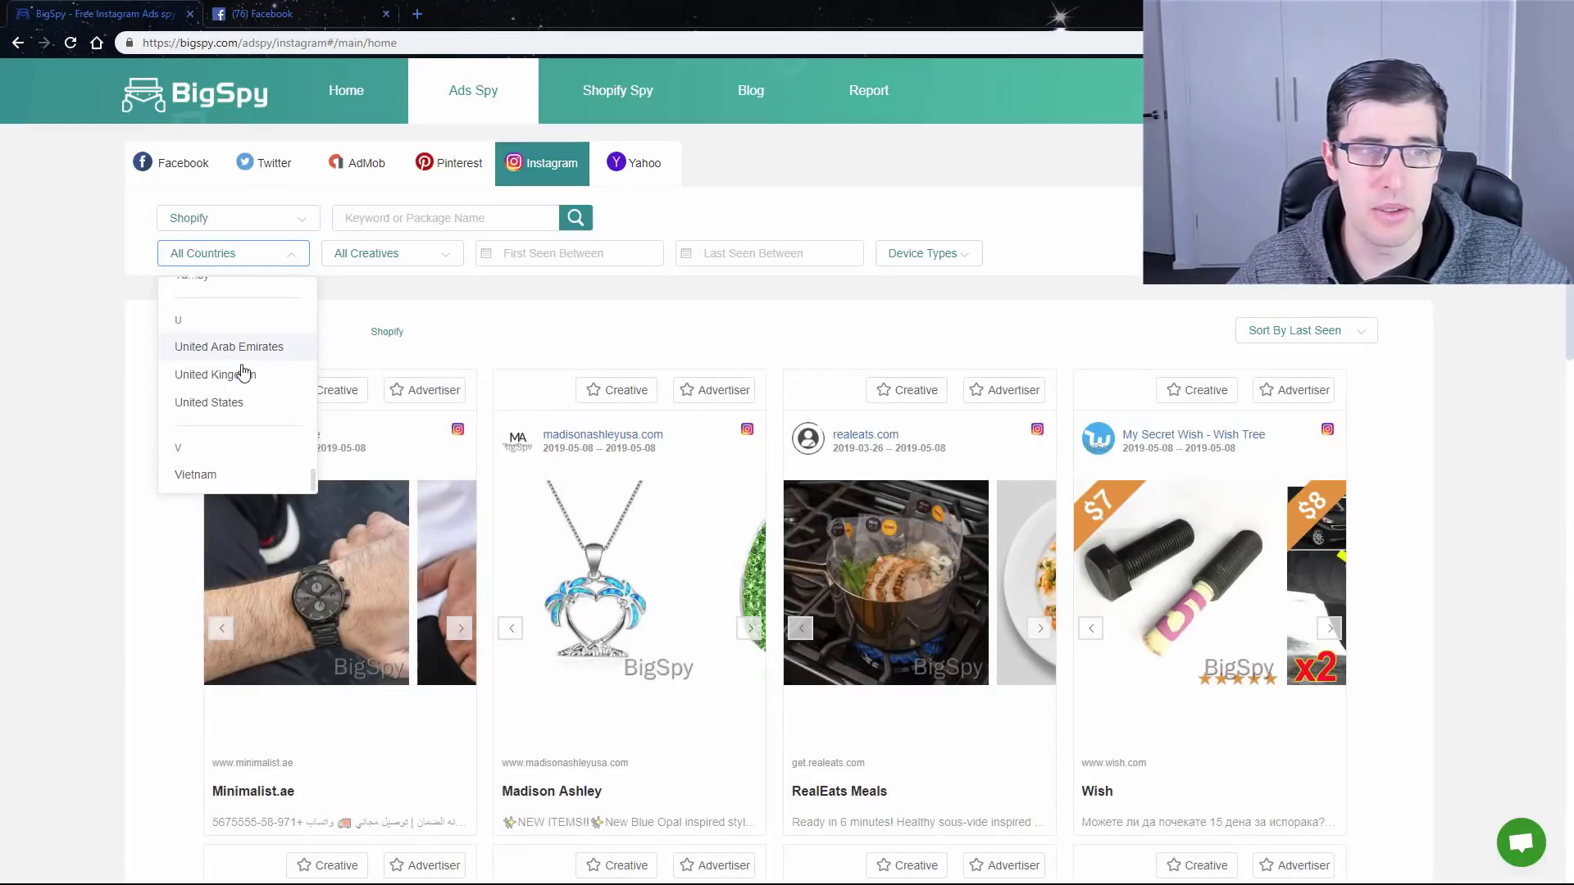
{"action": "left_click", "coordinate": [229, 400]}
{"action": "left_click", "coordinate": [388, 259]}
{"action": "left_click", "coordinate": [369, 295]}
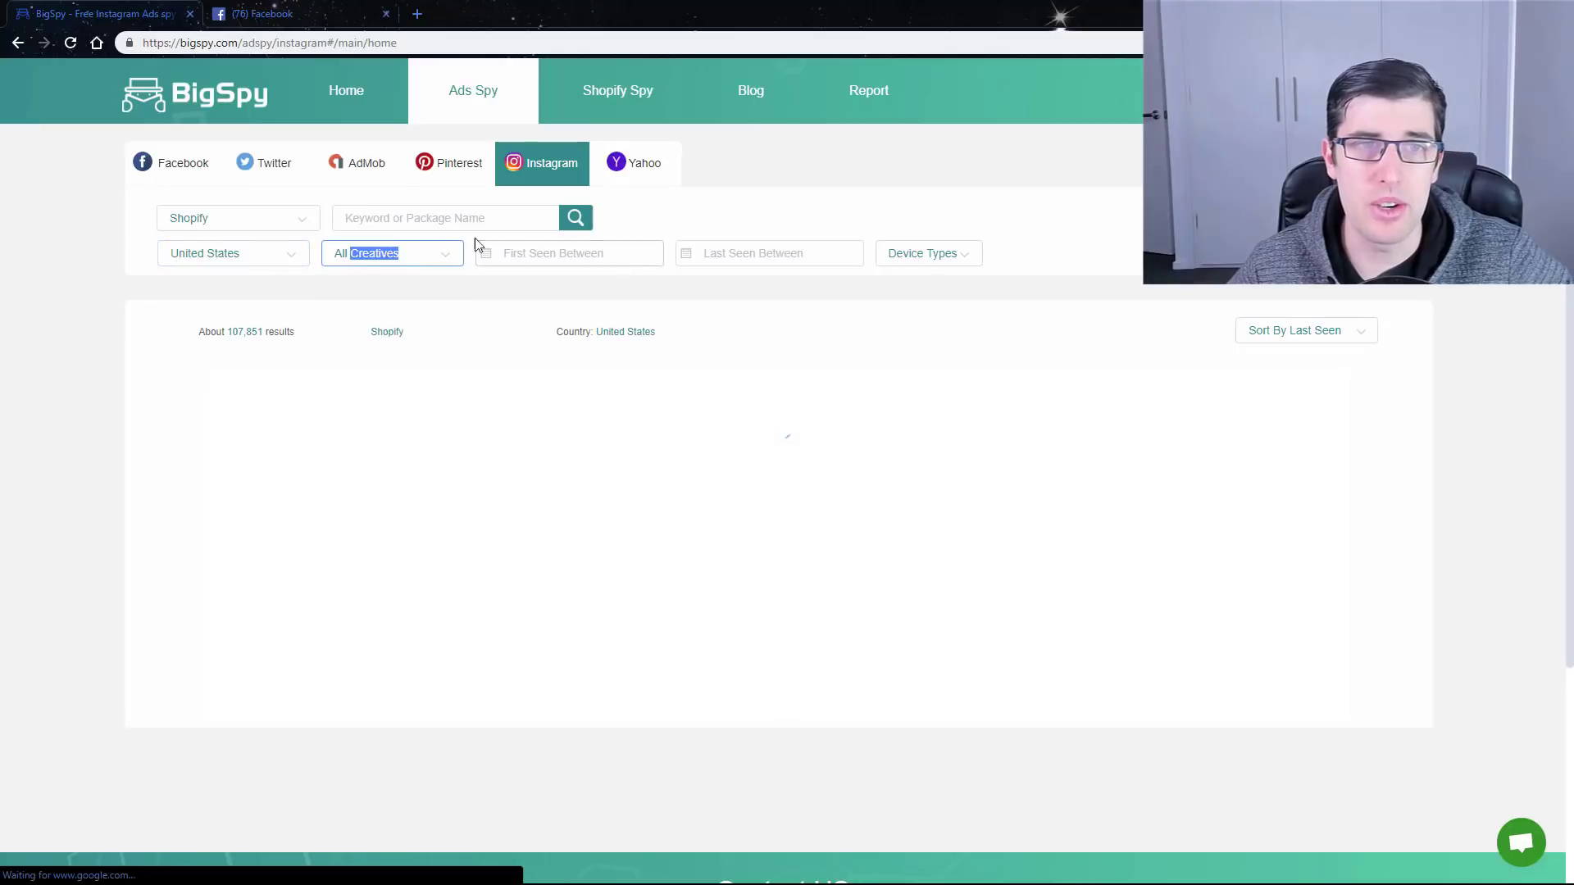
{"action": "left_click", "coordinate": [489, 263]}
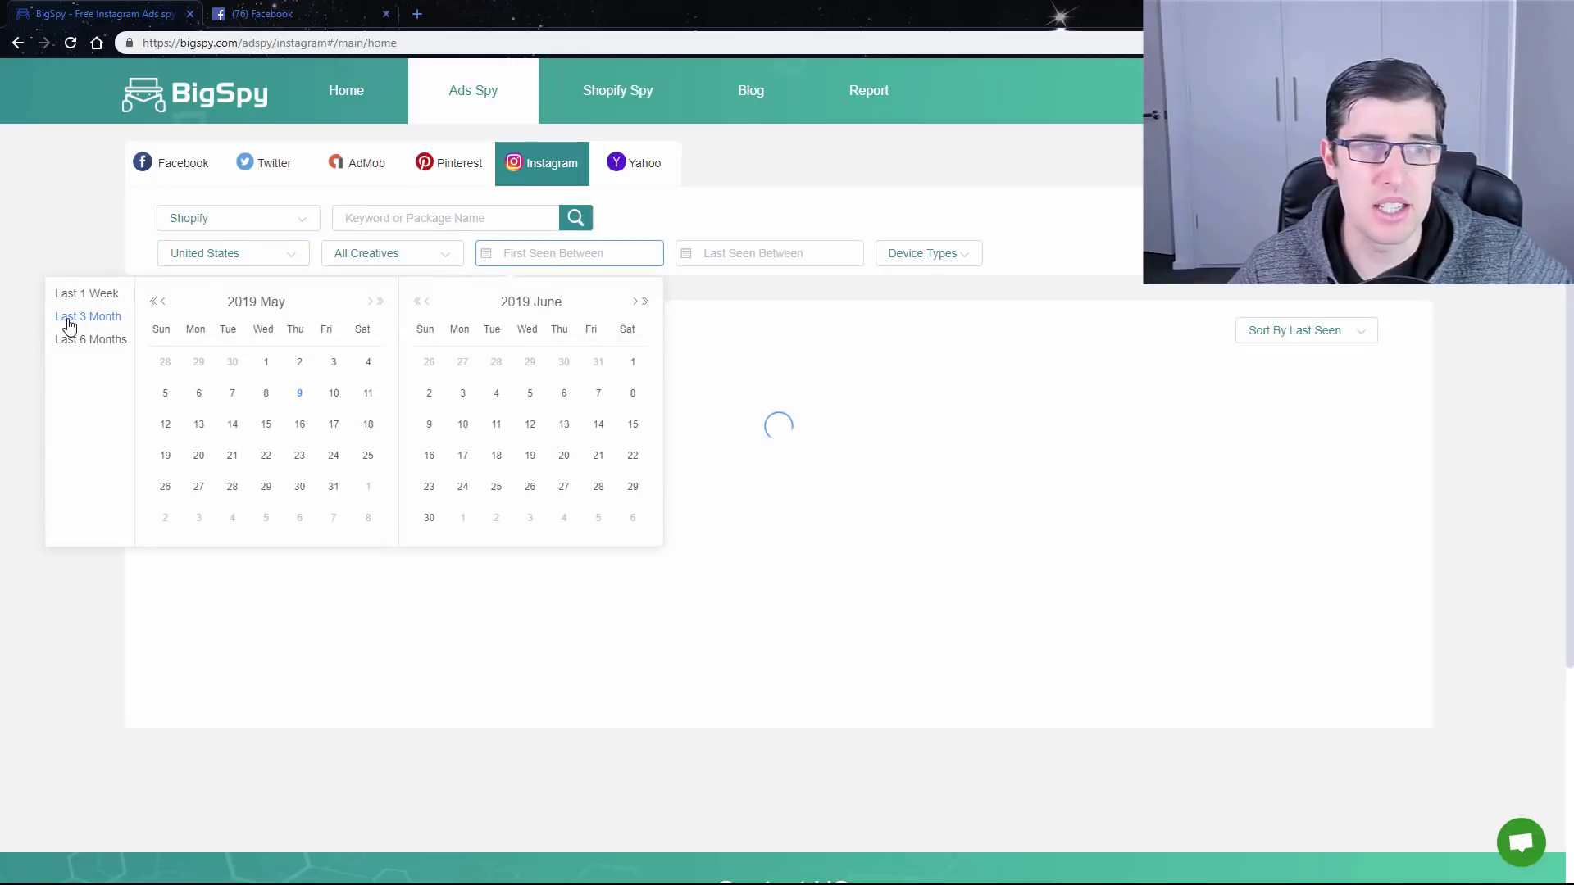
{"action": "left_click", "coordinate": [69, 318]}
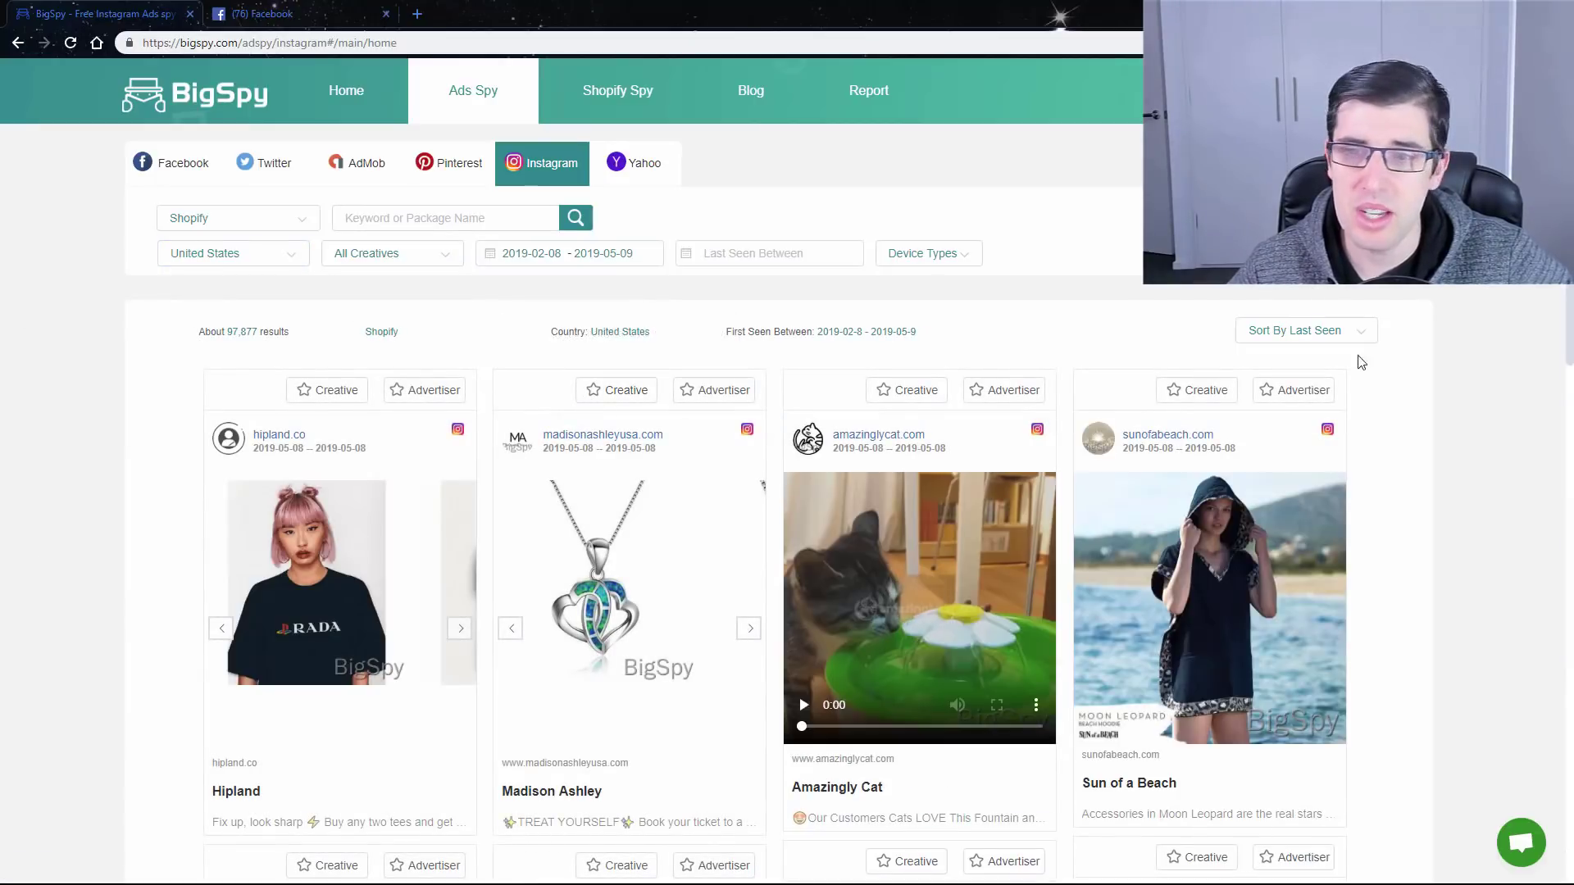
Step: Sort the filtered Instagram ads by First Seen
{"action": "left_click", "coordinate": [1326, 336]}
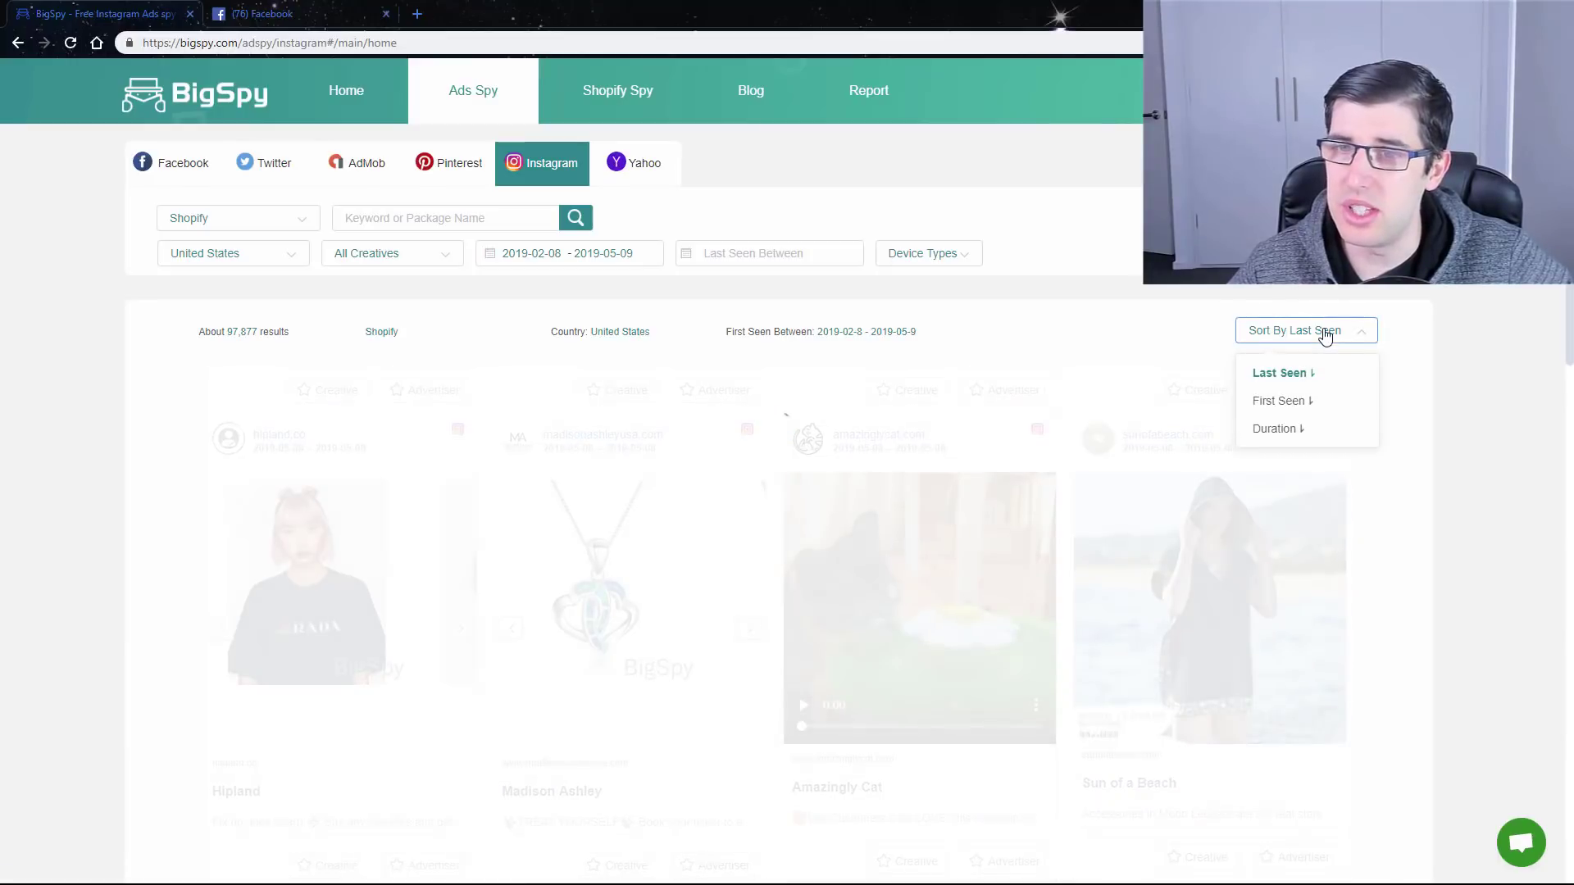
{"action": "left_click", "coordinate": [1291, 369]}
{"action": "scroll", "coordinate": [1311, 344], "scroll_direction": "down", "scroll_amount": 2}
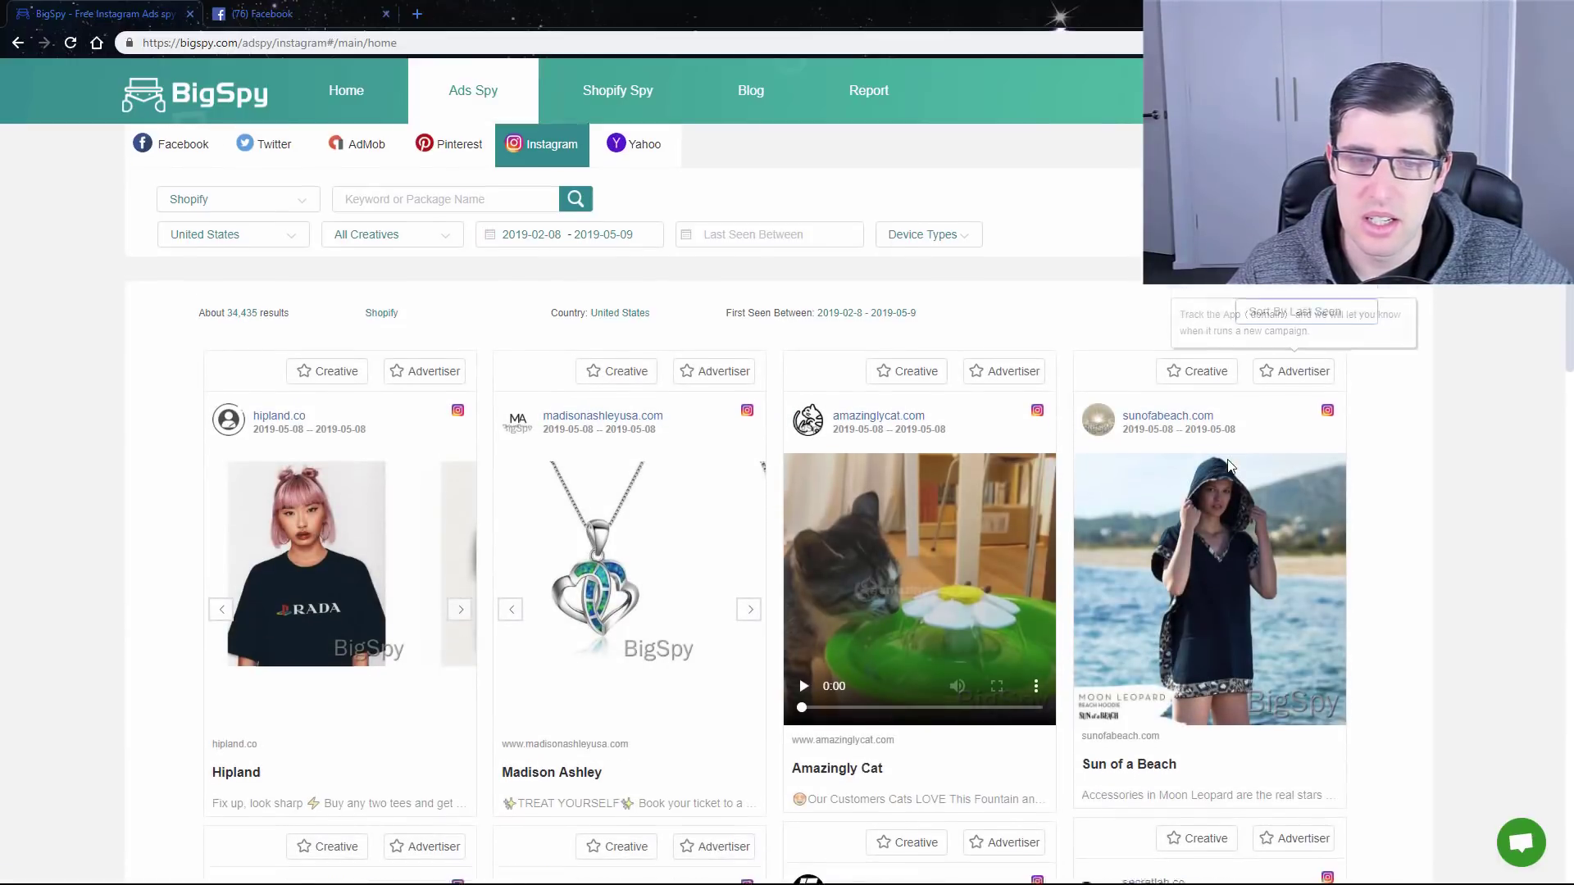
{"action": "scroll", "coordinate": [1228, 467], "scroll_direction": "up", "scroll_amount": 2}
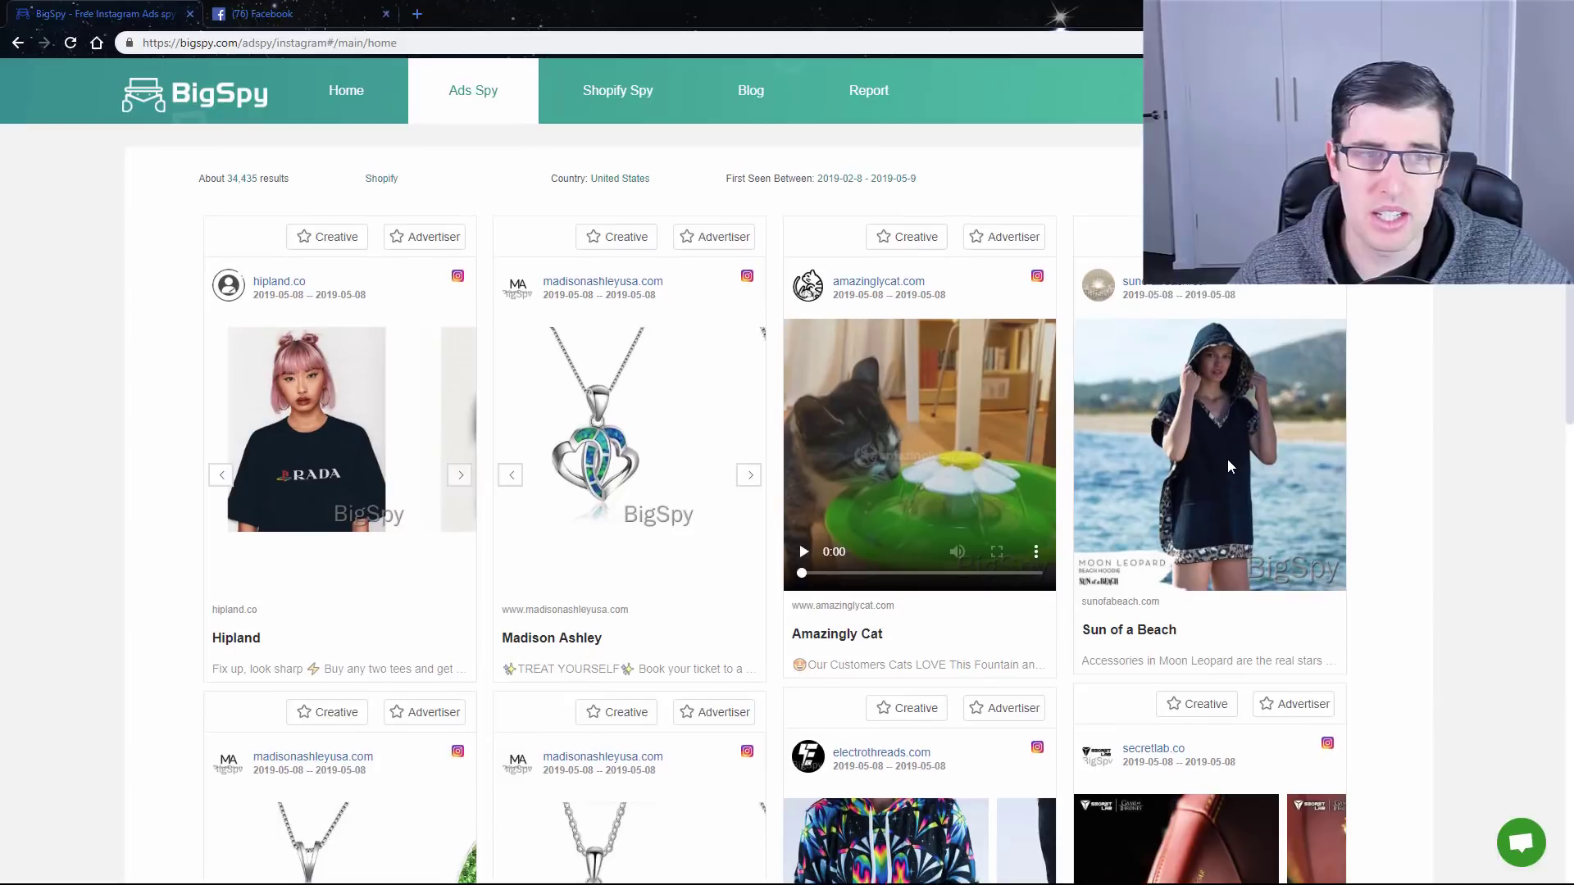
{"action": "left_click", "coordinate": [1363, 342]}
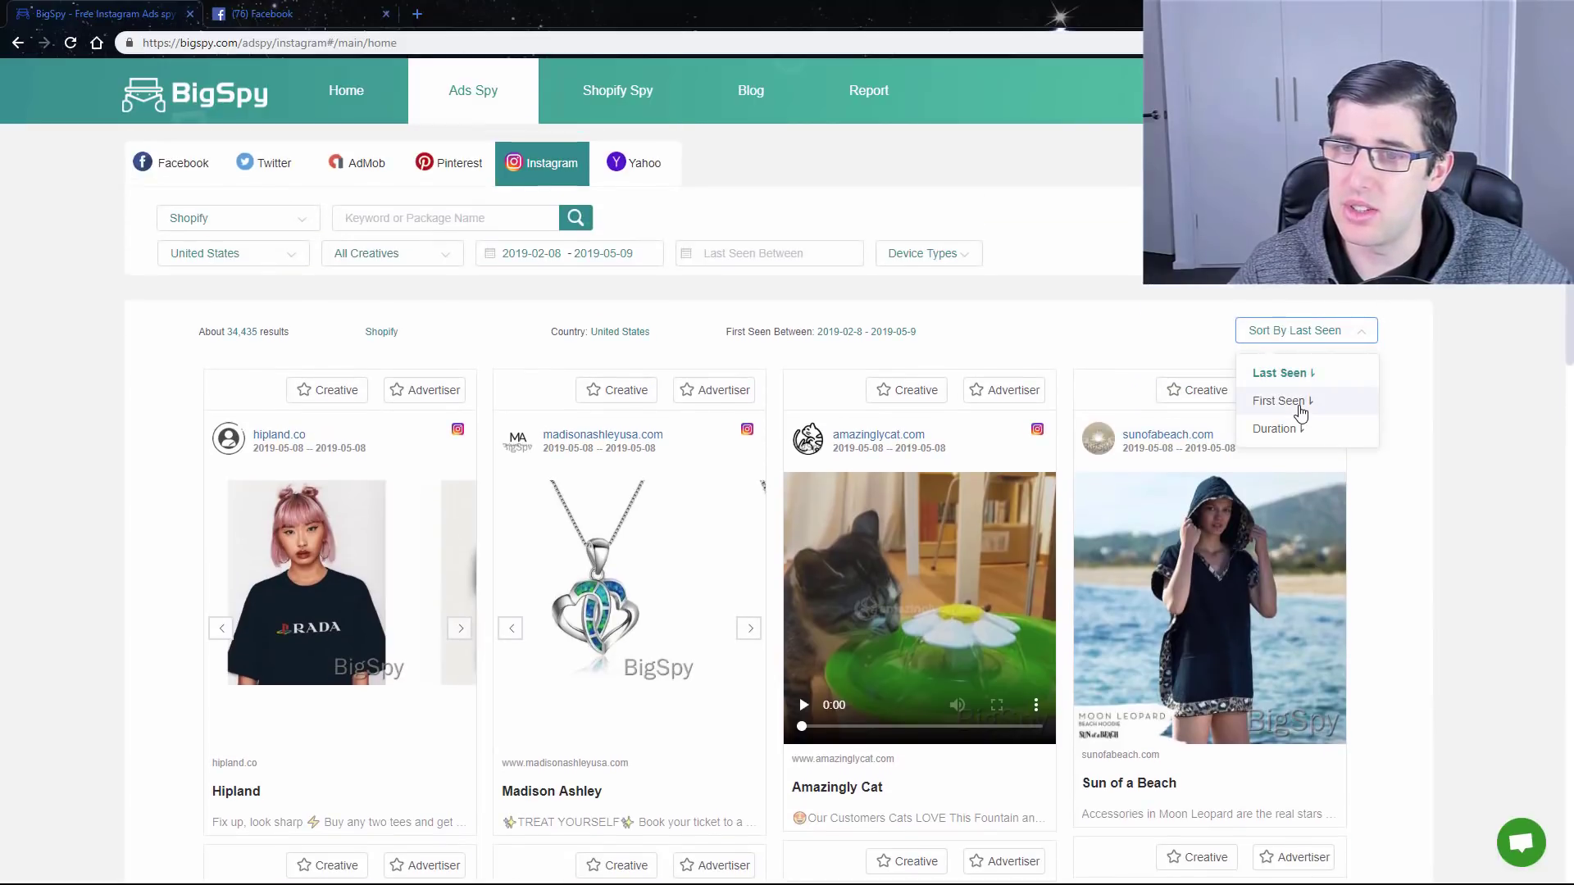
{"action": "left_click", "coordinate": [1300, 409]}
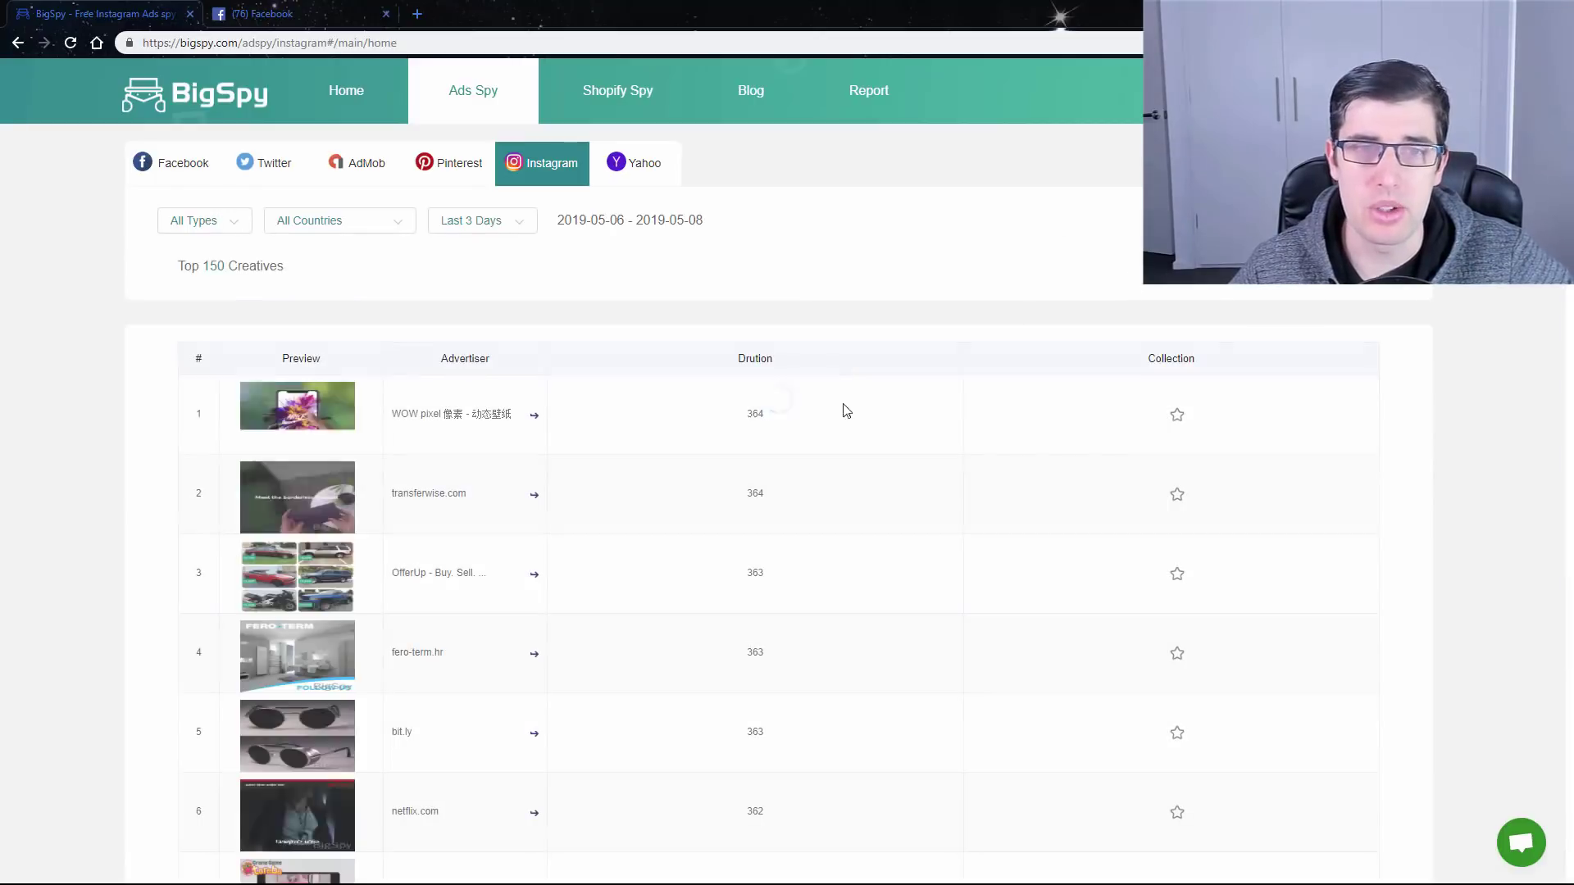
Step: Scroll up and down through the Top 150 Creatives rankings
{"action": "scroll", "coordinate": [616, 476], "scroll_direction": "down", "scroll_amount": 1}
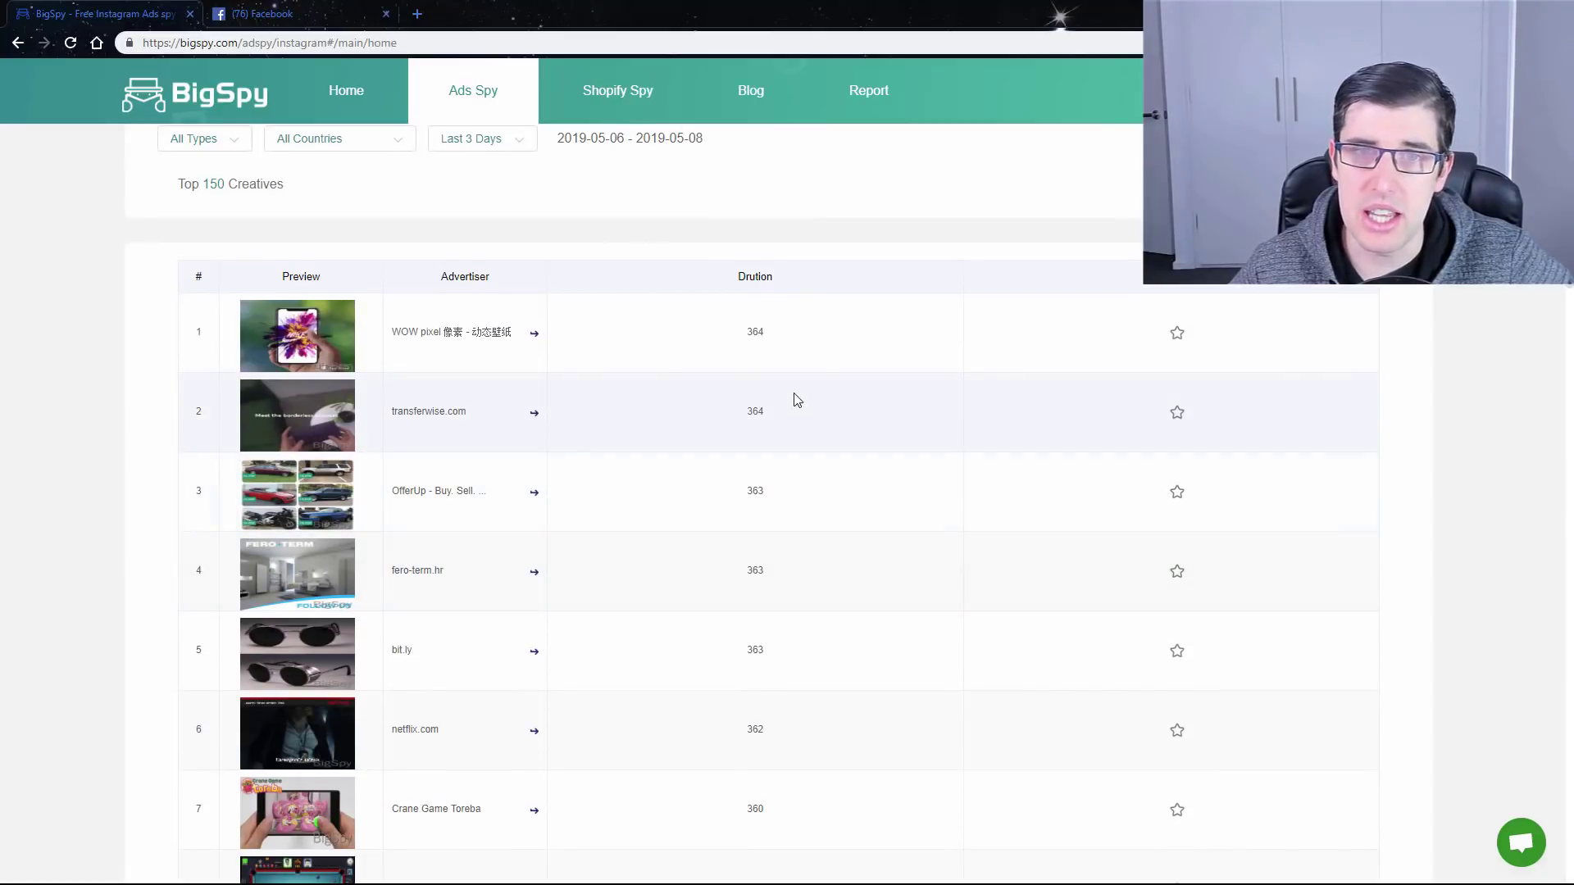
{"action": "scroll", "coordinate": [793, 337], "scroll_direction": "down", "scroll_amount": 2}
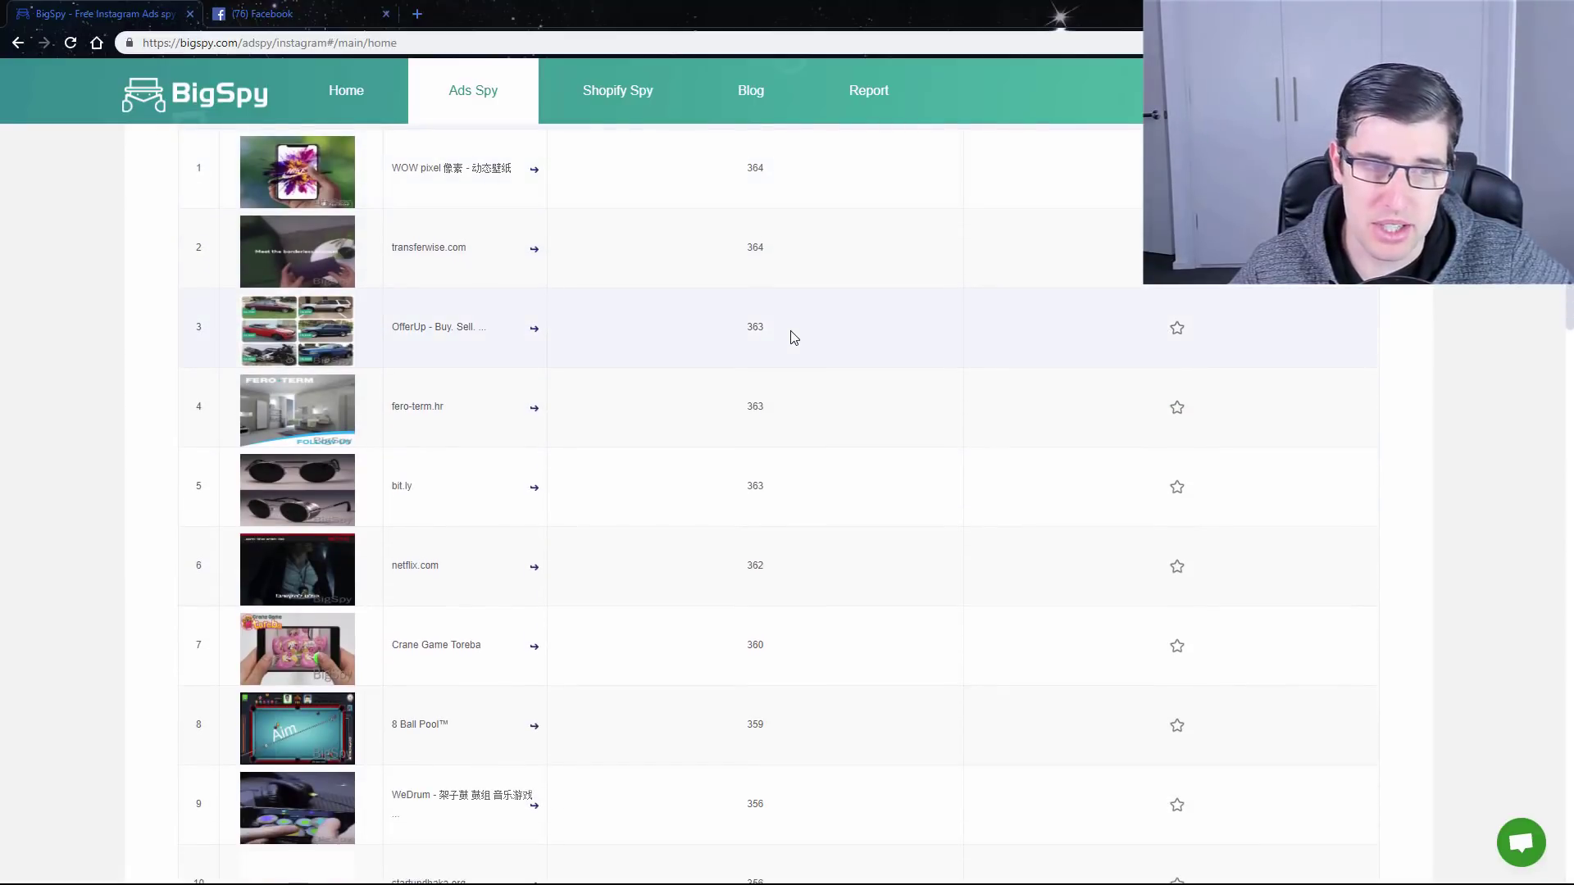
{"action": "scroll", "coordinate": [792, 341], "scroll_direction": "up", "scroll_amount": 3}
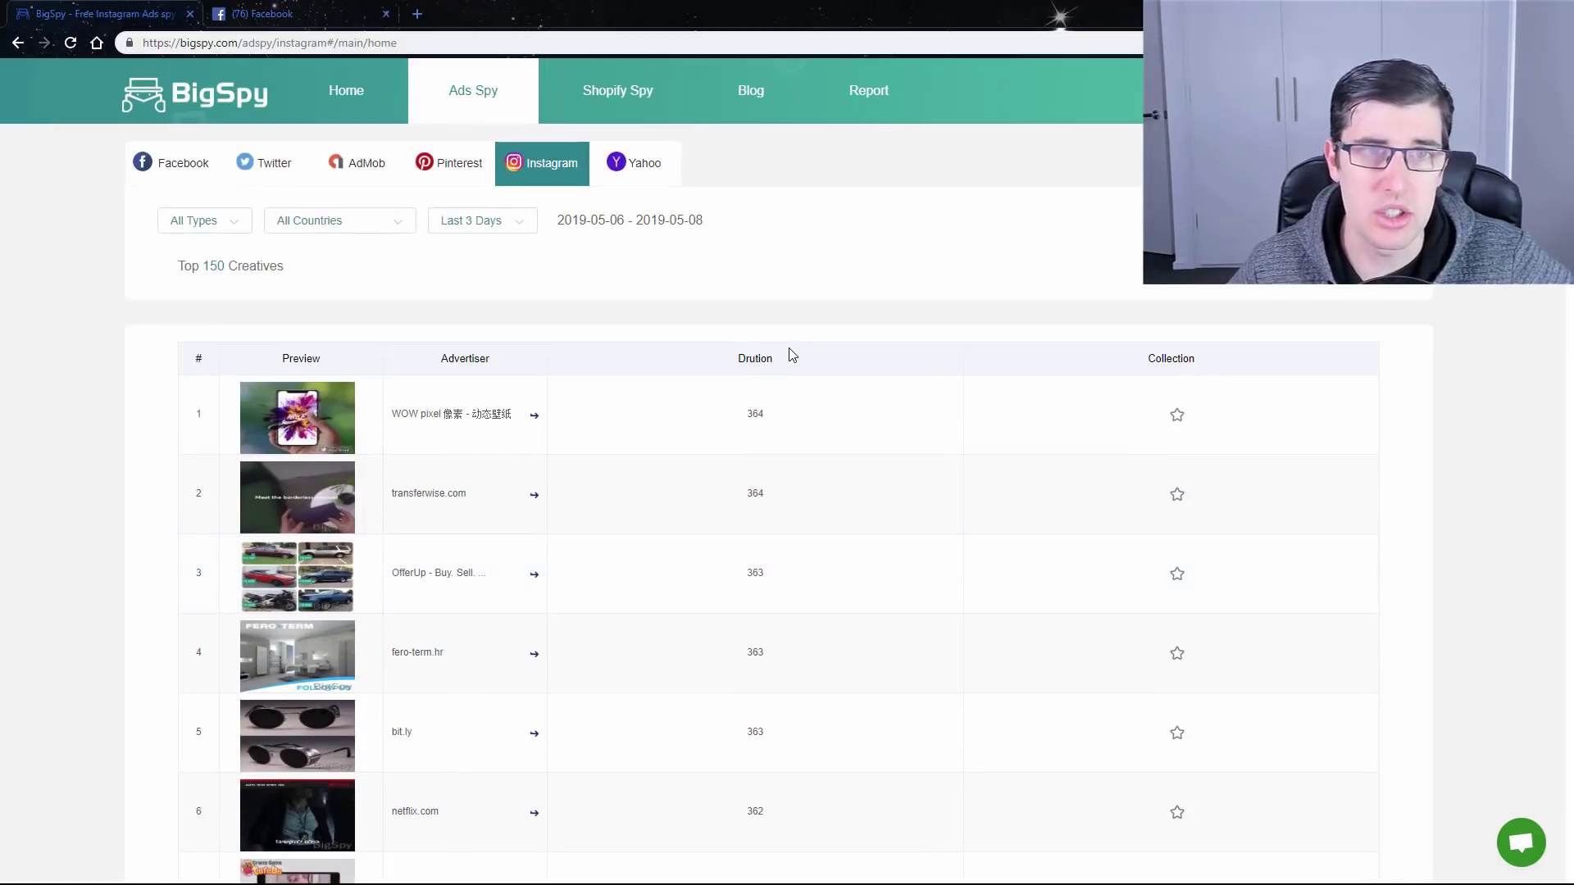
{"action": "scroll", "coordinate": [792, 355], "scroll_direction": "down", "scroll_amount": 2}
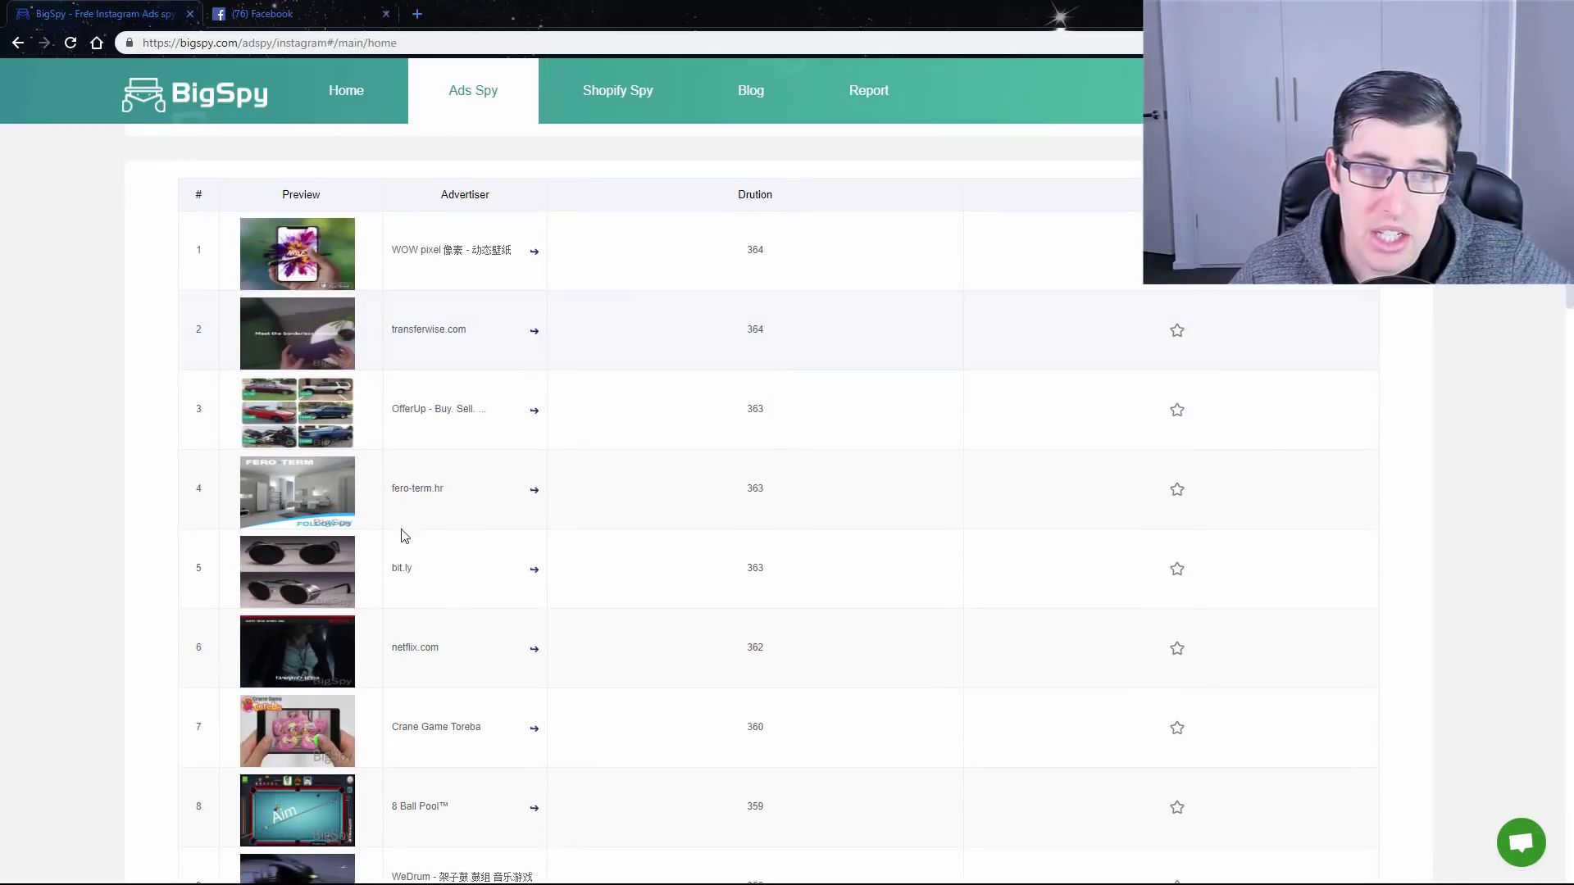
{"action": "scroll", "coordinate": [410, 640], "scroll_direction": "down", "scroll_amount": 1}
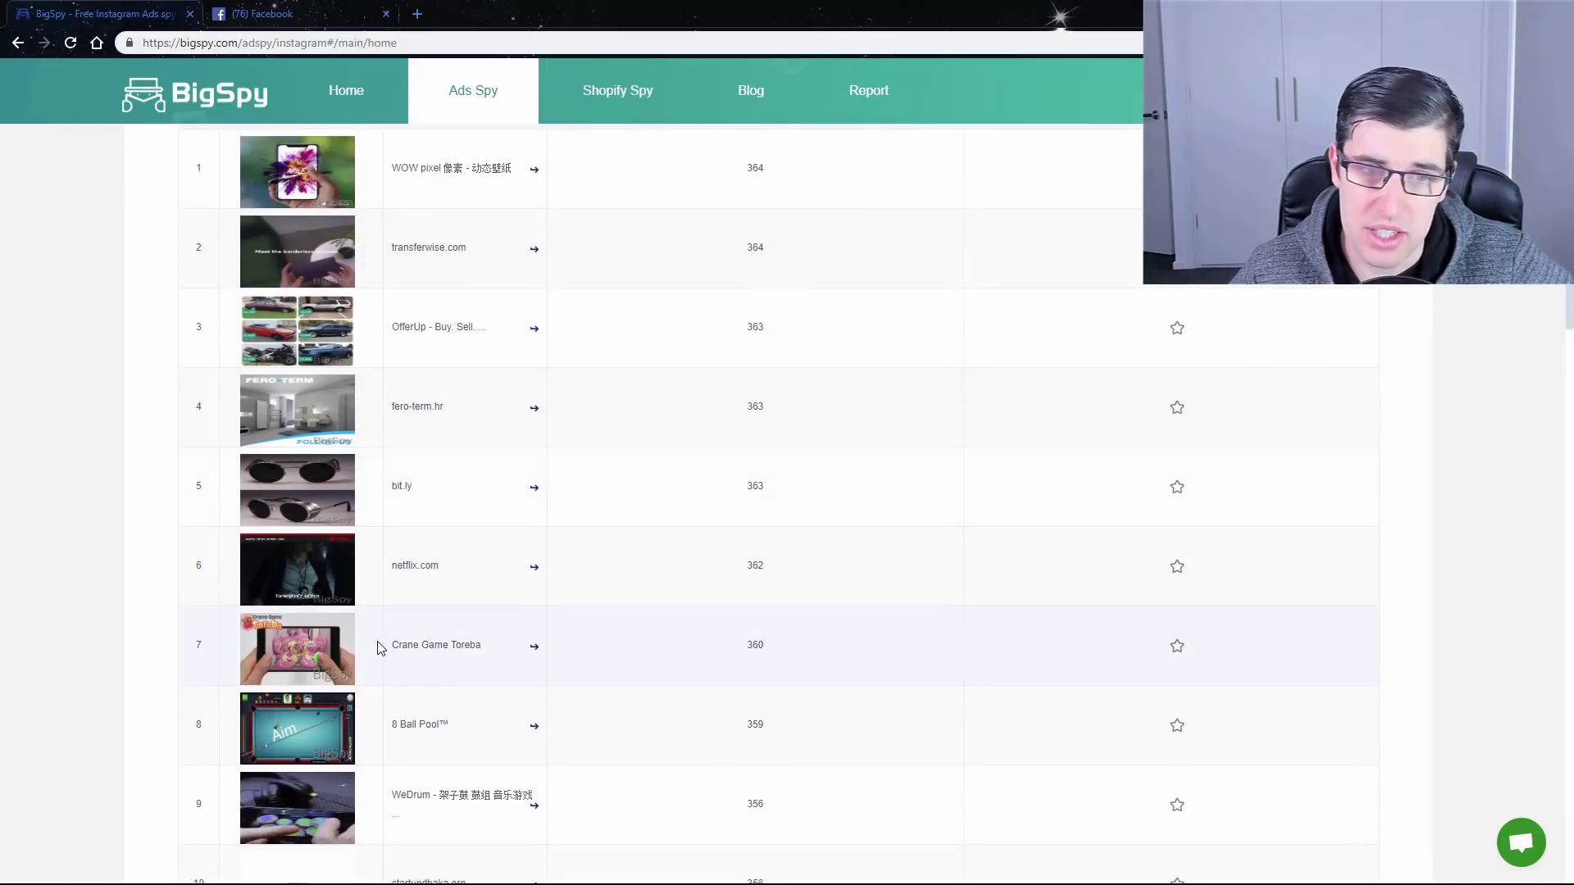
{"action": "scroll", "coordinate": [545, 737], "scroll_direction": "up", "scroll_amount": 3}
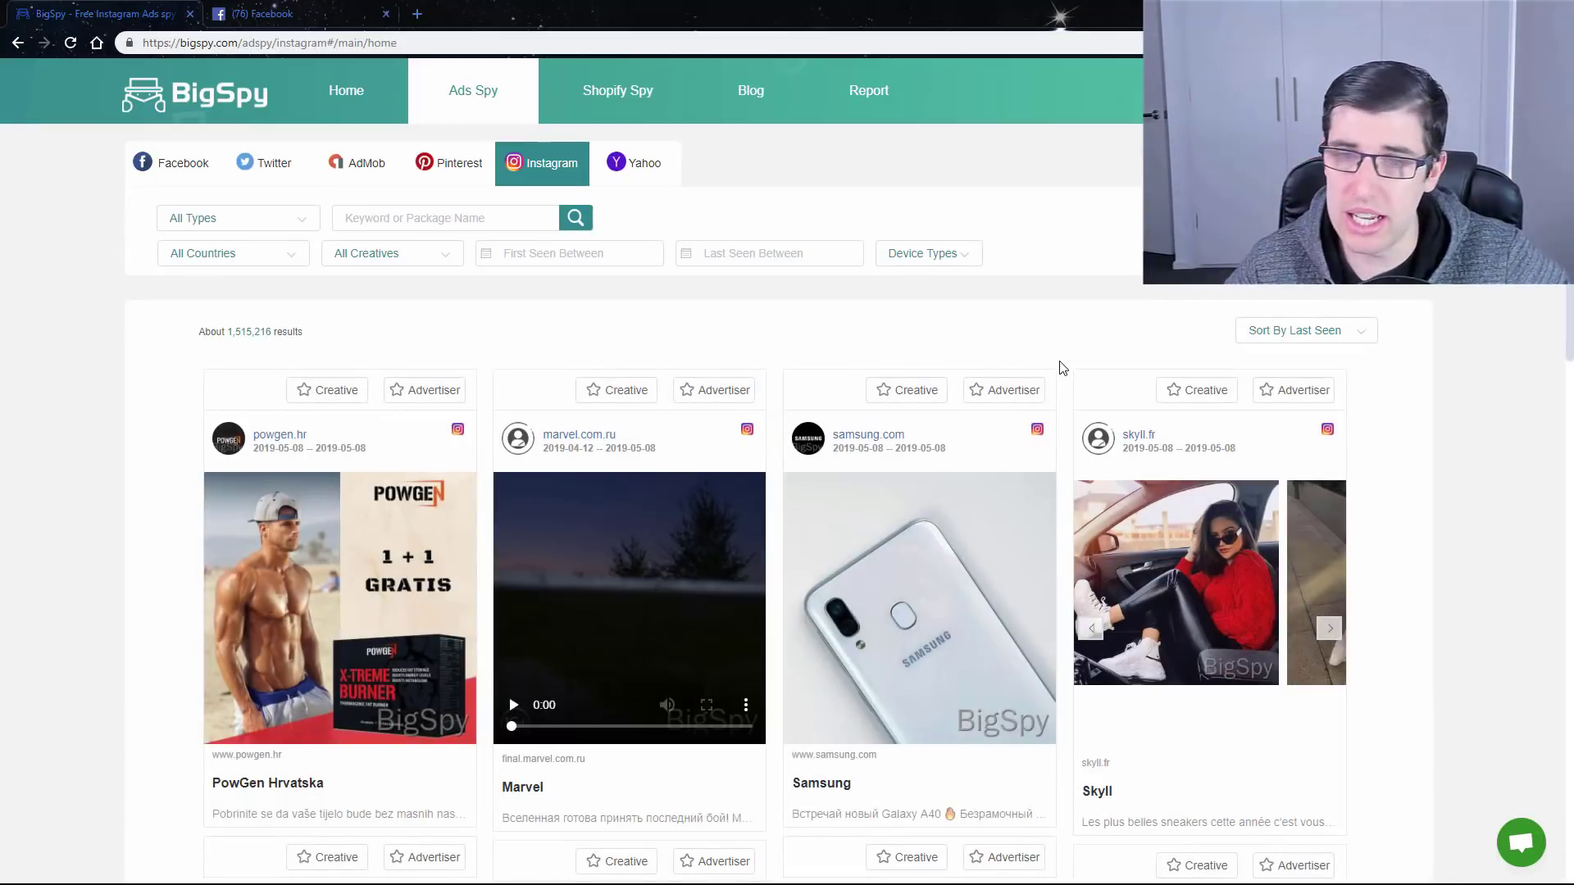
Step: Scroll to the bottom of the Instagram ad results and load page 2
{"action": "scroll", "coordinate": [1061, 367], "scroll_direction": "down", "scroll_amount": 8}
{"action": "scroll", "coordinate": [1354, 364], "scroll_direction": "down", "scroll_amount": 3}
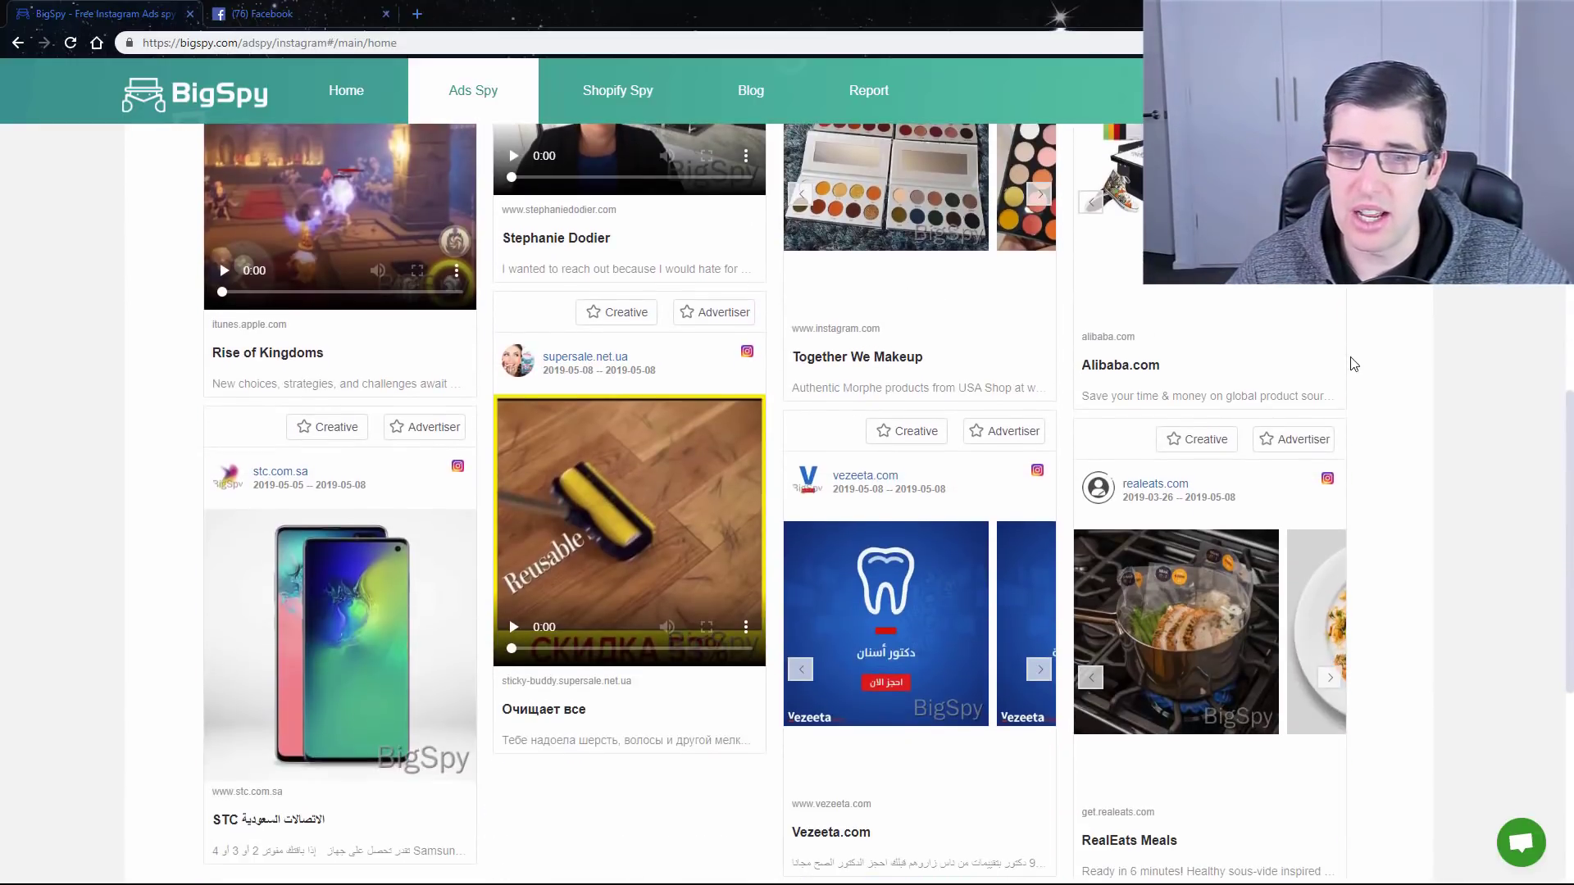
{"action": "scroll", "coordinate": [1354, 364], "scroll_direction": "down", "scroll_amount": 2}
{"action": "scroll", "coordinate": [1353, 364], "scroll_direction": "down", "scroll_amount": 1}
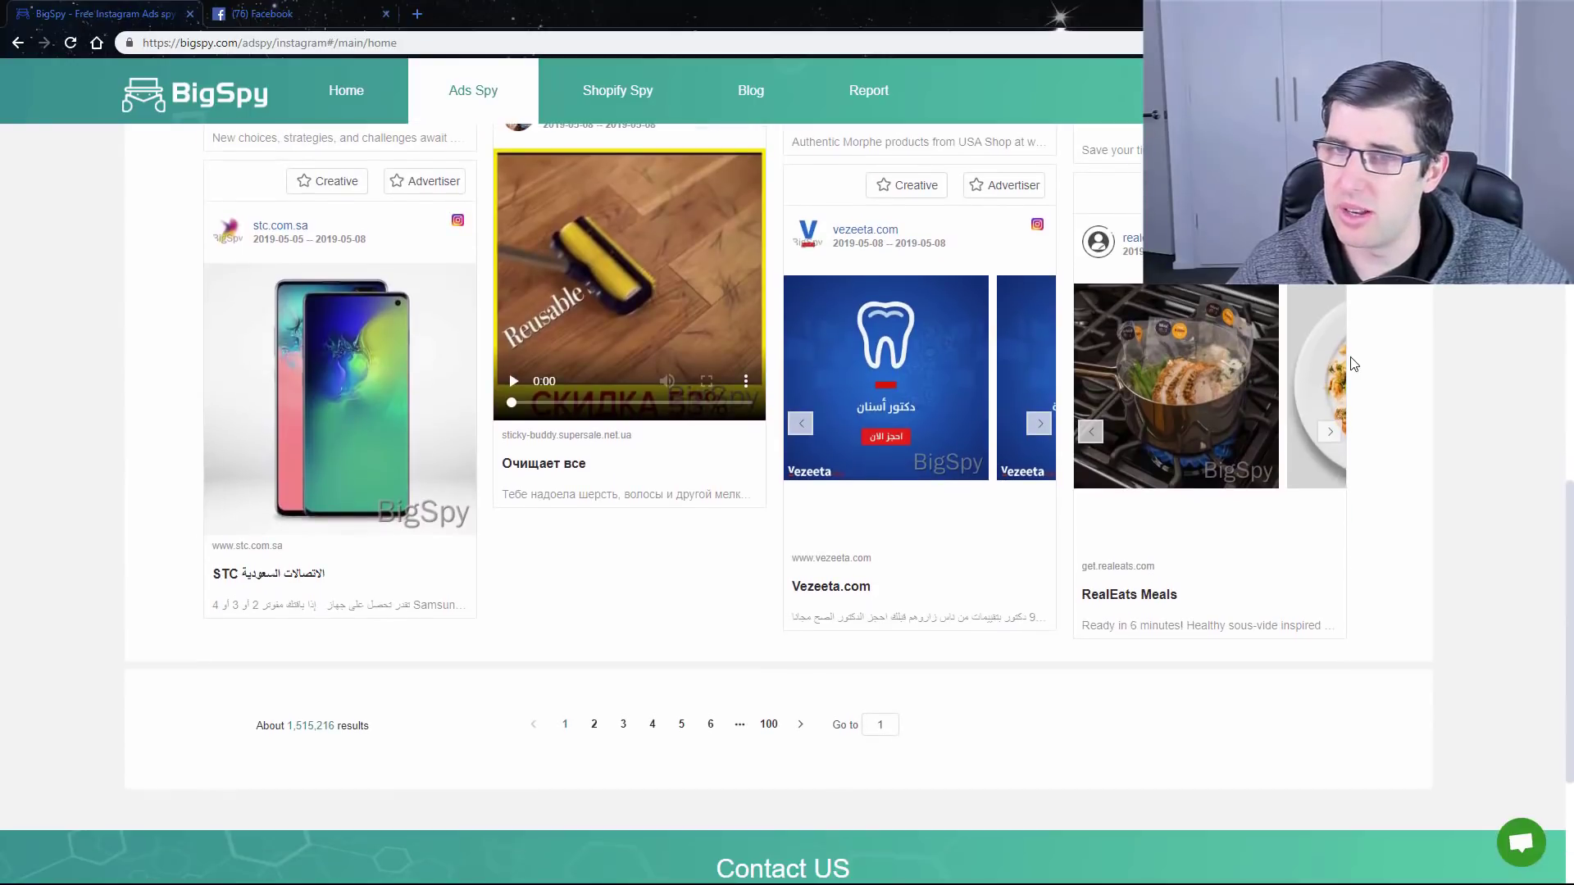
{"action": "scroll", "coordinate": [1189, 551], "scroll_direction": "down", "scroll_amount": 1}
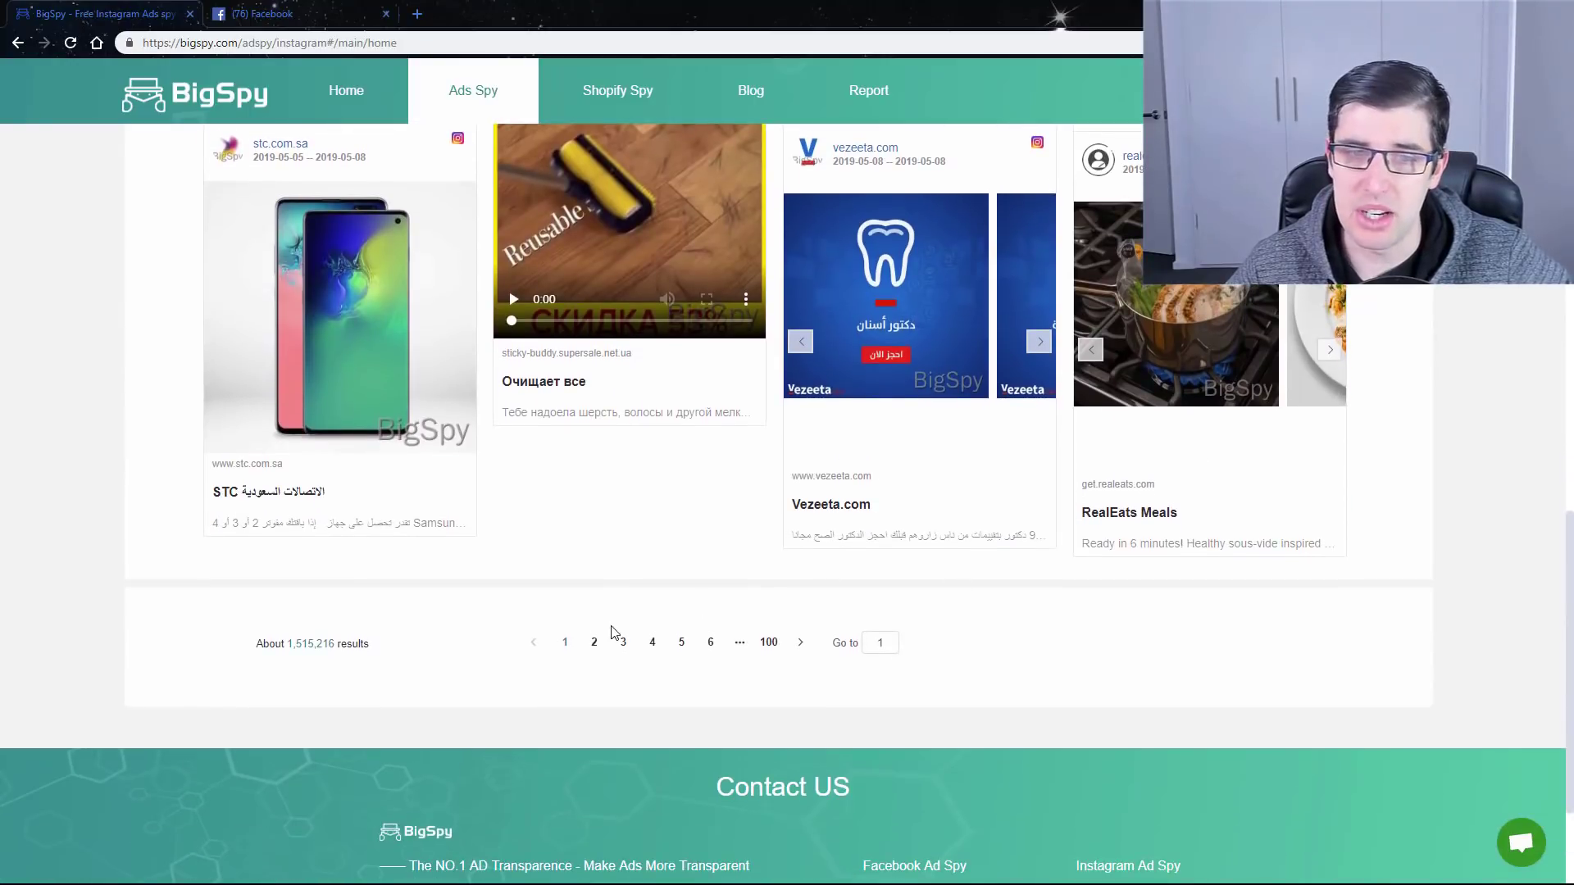
{"action": "left_click", "coordinate": [598, 643]}
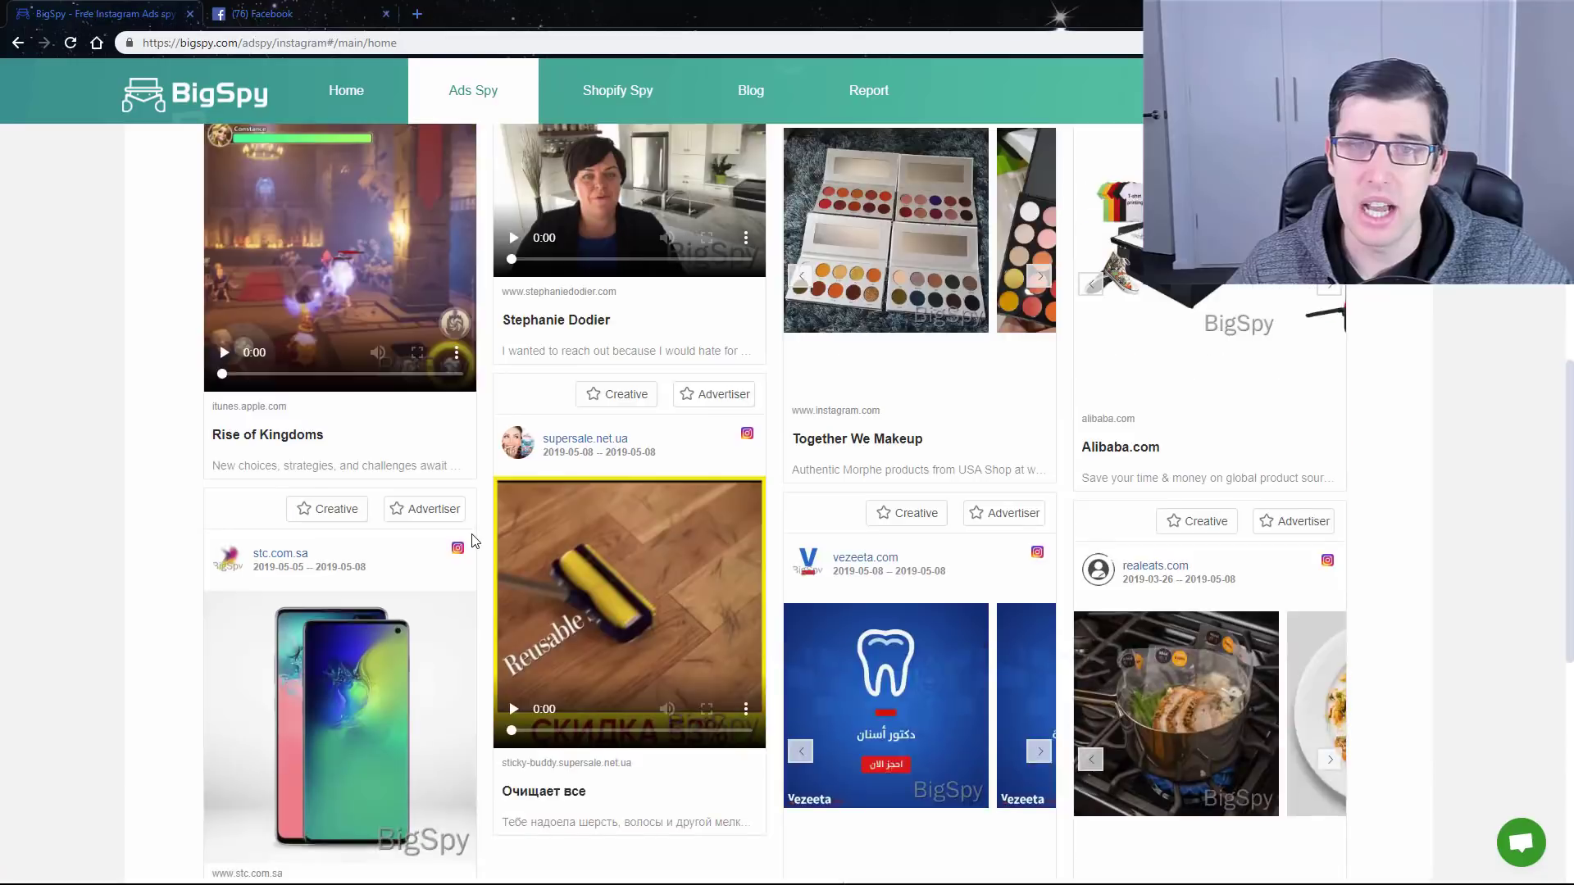
Step: Filter the ads to United States, Shopify stores, first seen in the last 3 months
{"action": "left_click", "coordinate": [215, 253]}
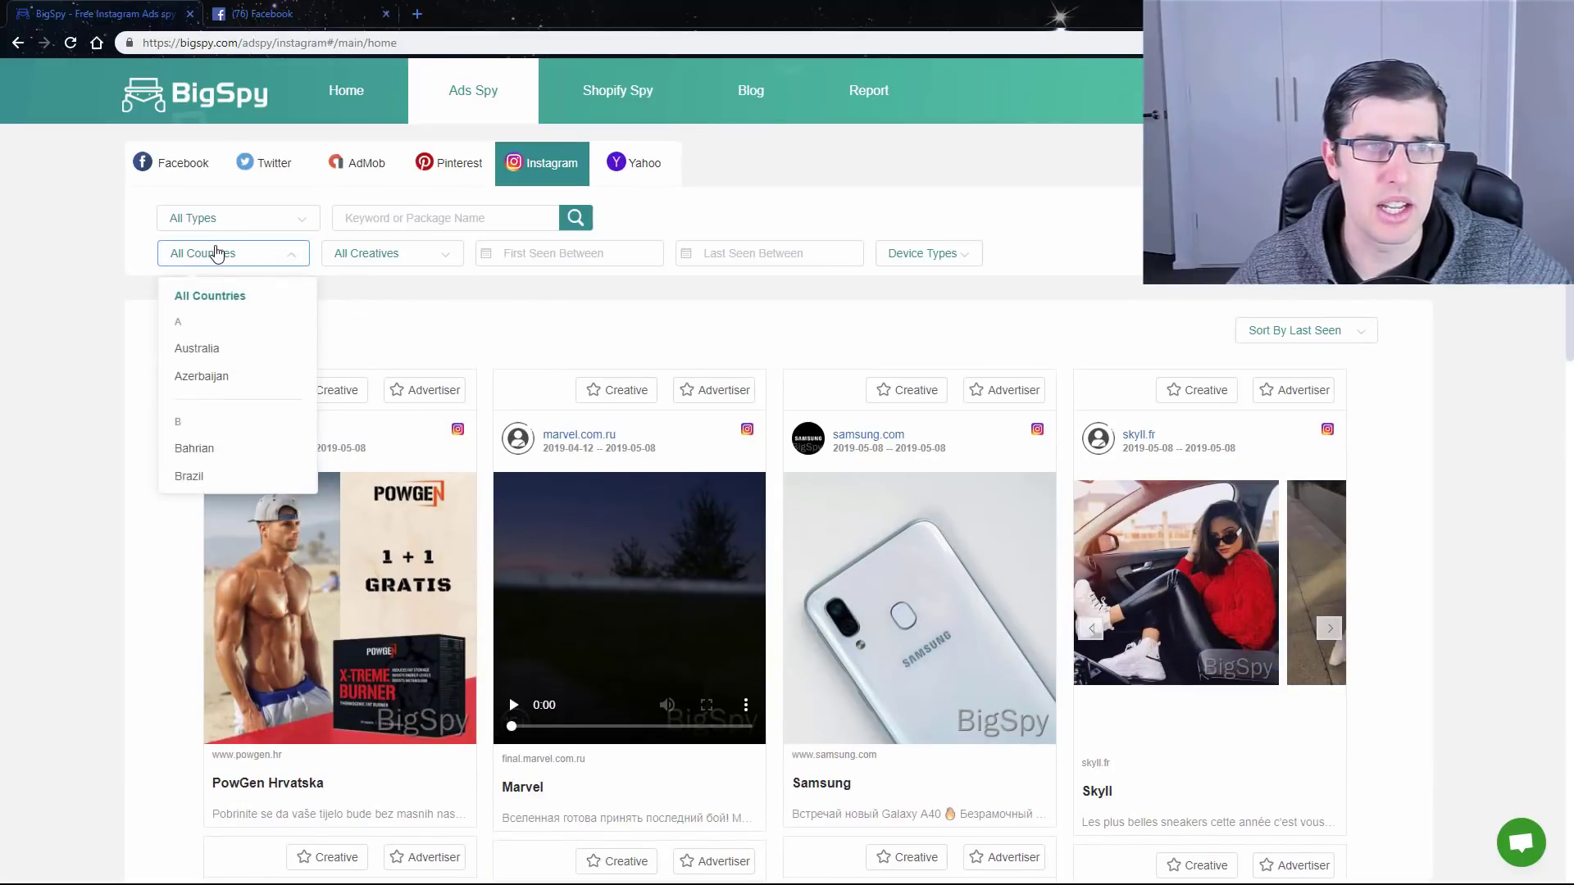
{"action": "left_click", "coordinate": [214, 253]}
{"action": "left_click", "coordinate": [215, 253]}
{"action": "scroll", "coordinate": [254, 353], "scroll_direction": "down", "scroll_amount": 5}
{"action": "scroll", "coordinate": [255, 365], "scroll_direction": "down", "scroll_amount": 5}
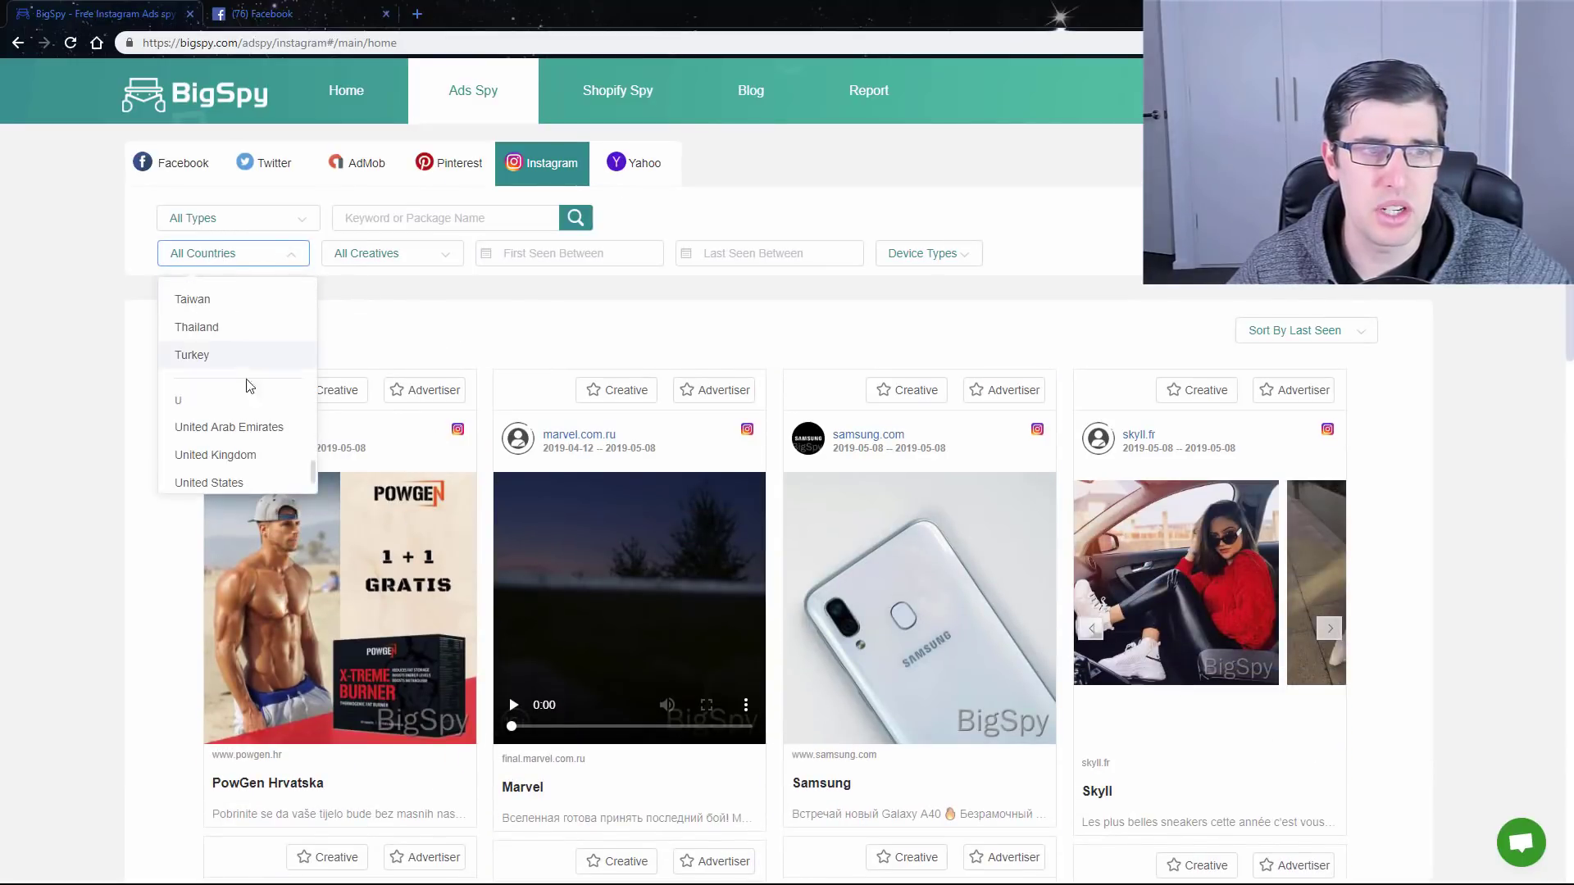
{"action": "left_click", "coordinate": [218, 484]}
{"action": "left_click", "coordinate": [245, 220]}
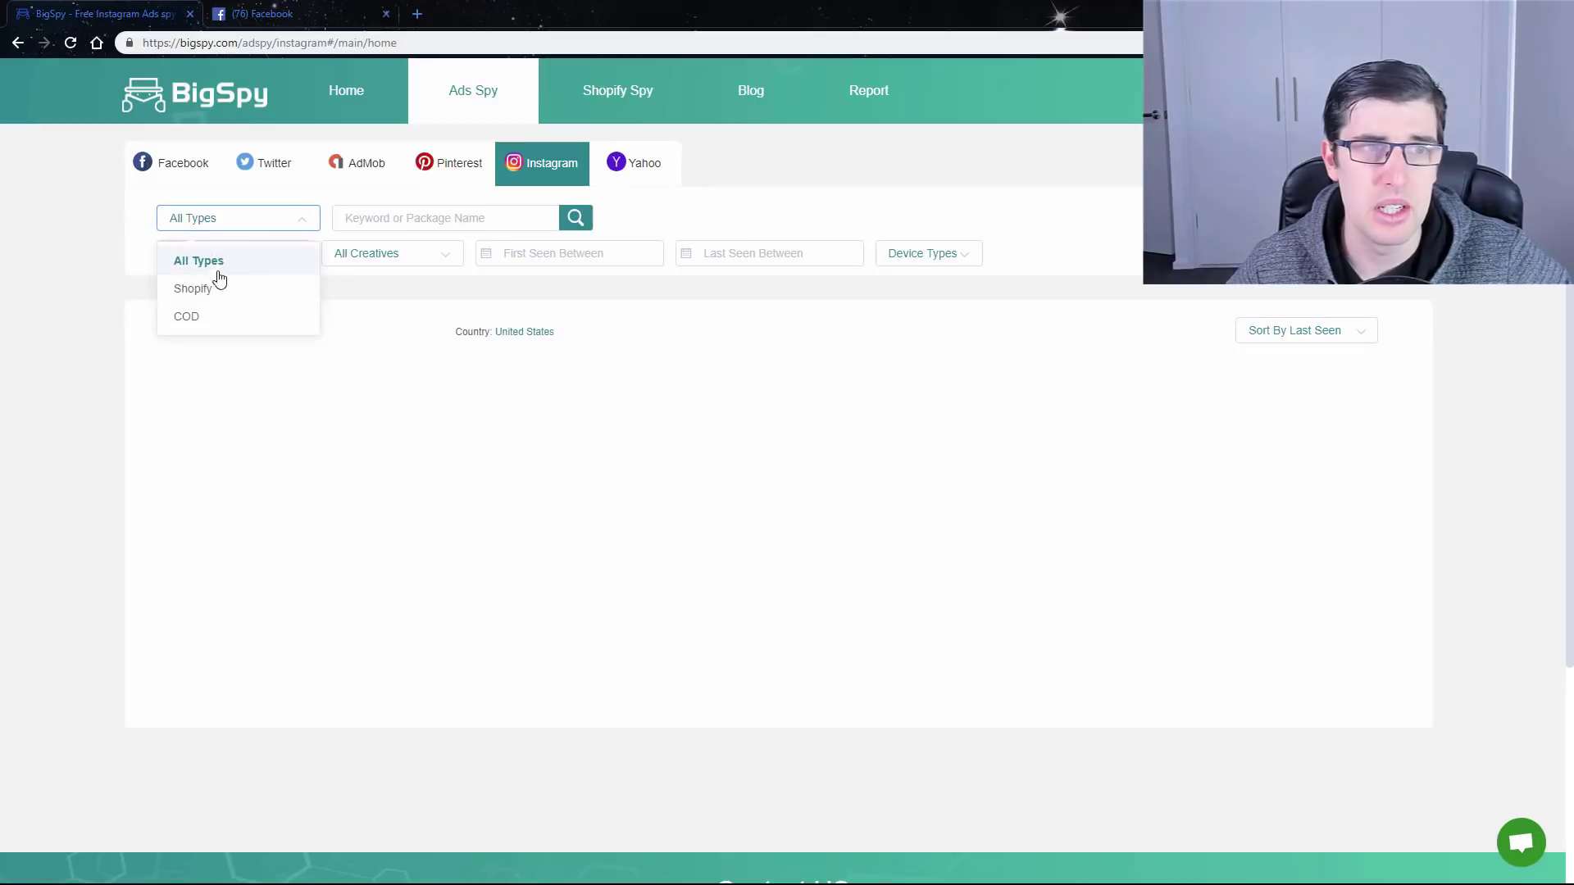
{"action": "left_click", "coordinate": [214, 285]}
{"action": "left_click", "coordinate": [419, 256]}
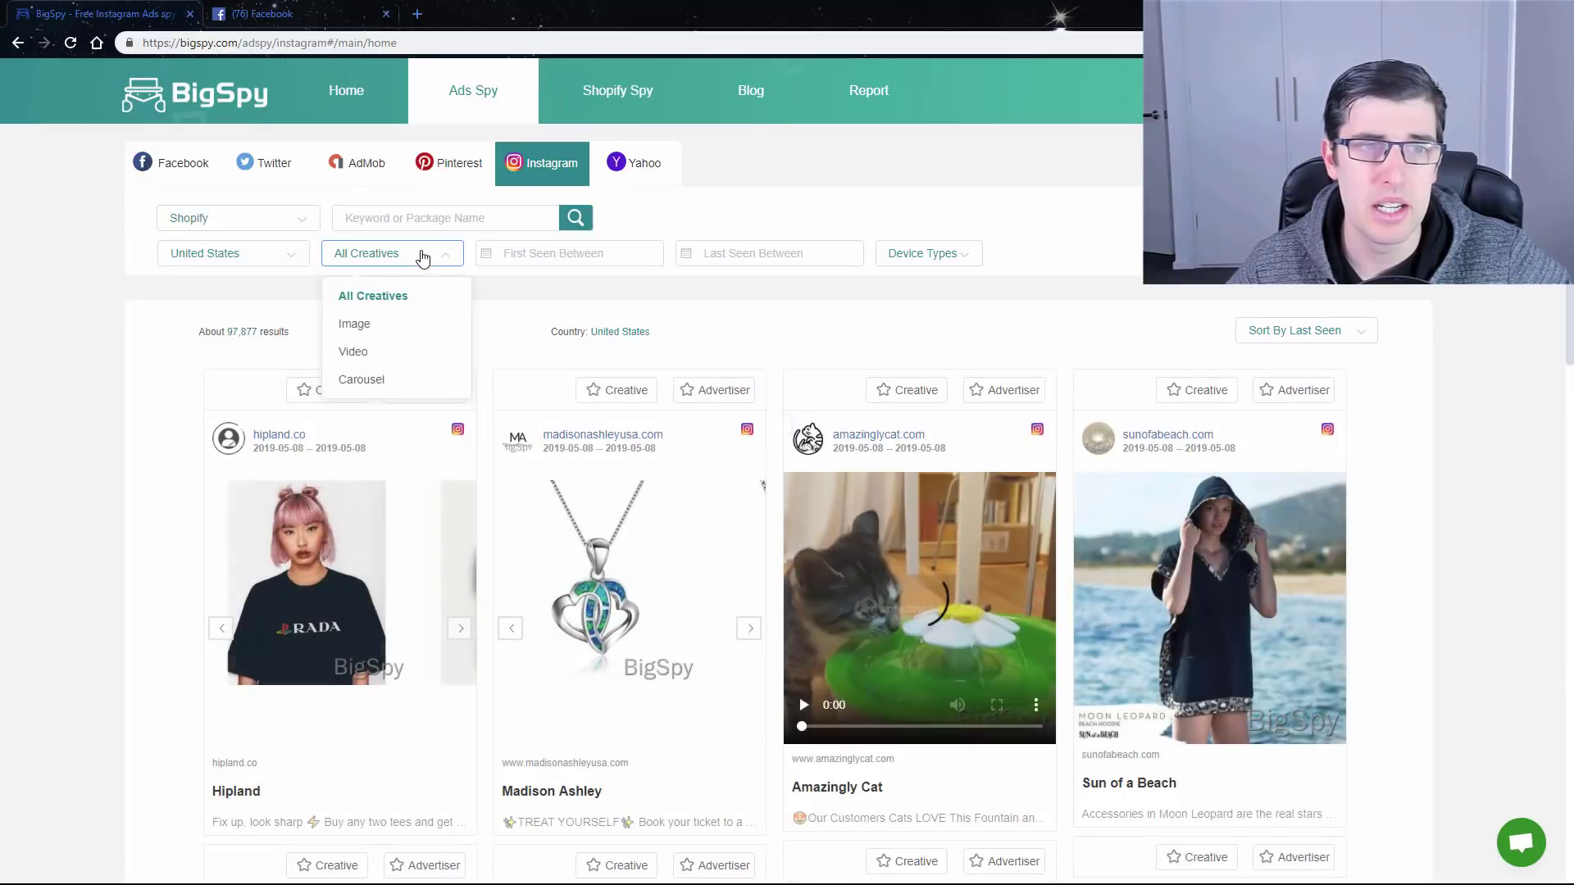
{"action": "left_click", "coordinate": [366, 255]}
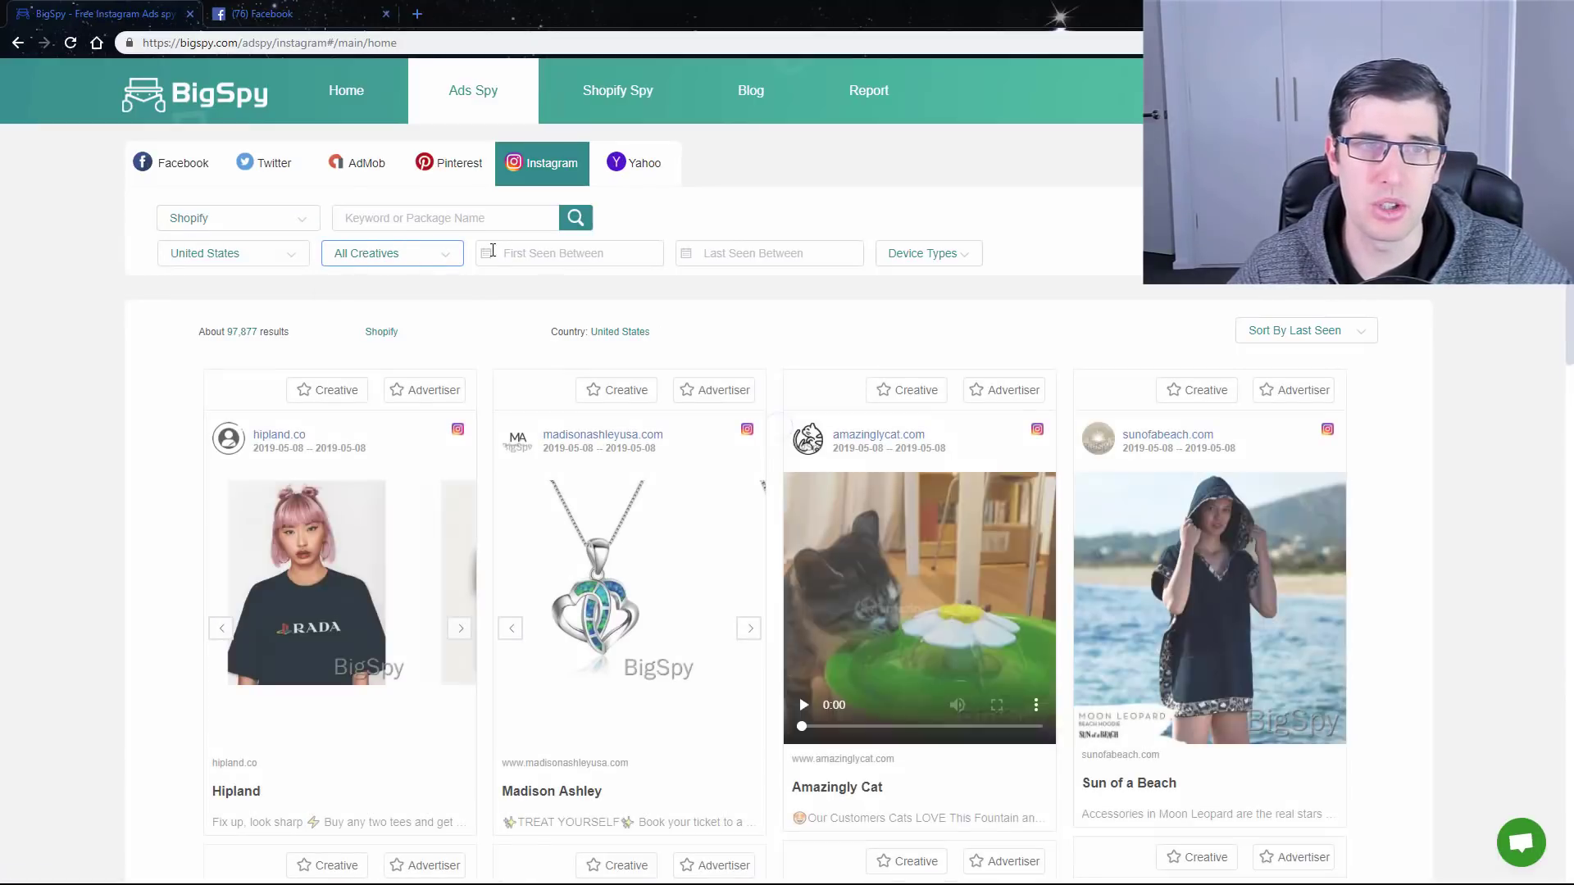
{"action": "left_click", "coordinate": [492, 255]}
{"action": "left_click", "coordinate": [90, 316]}
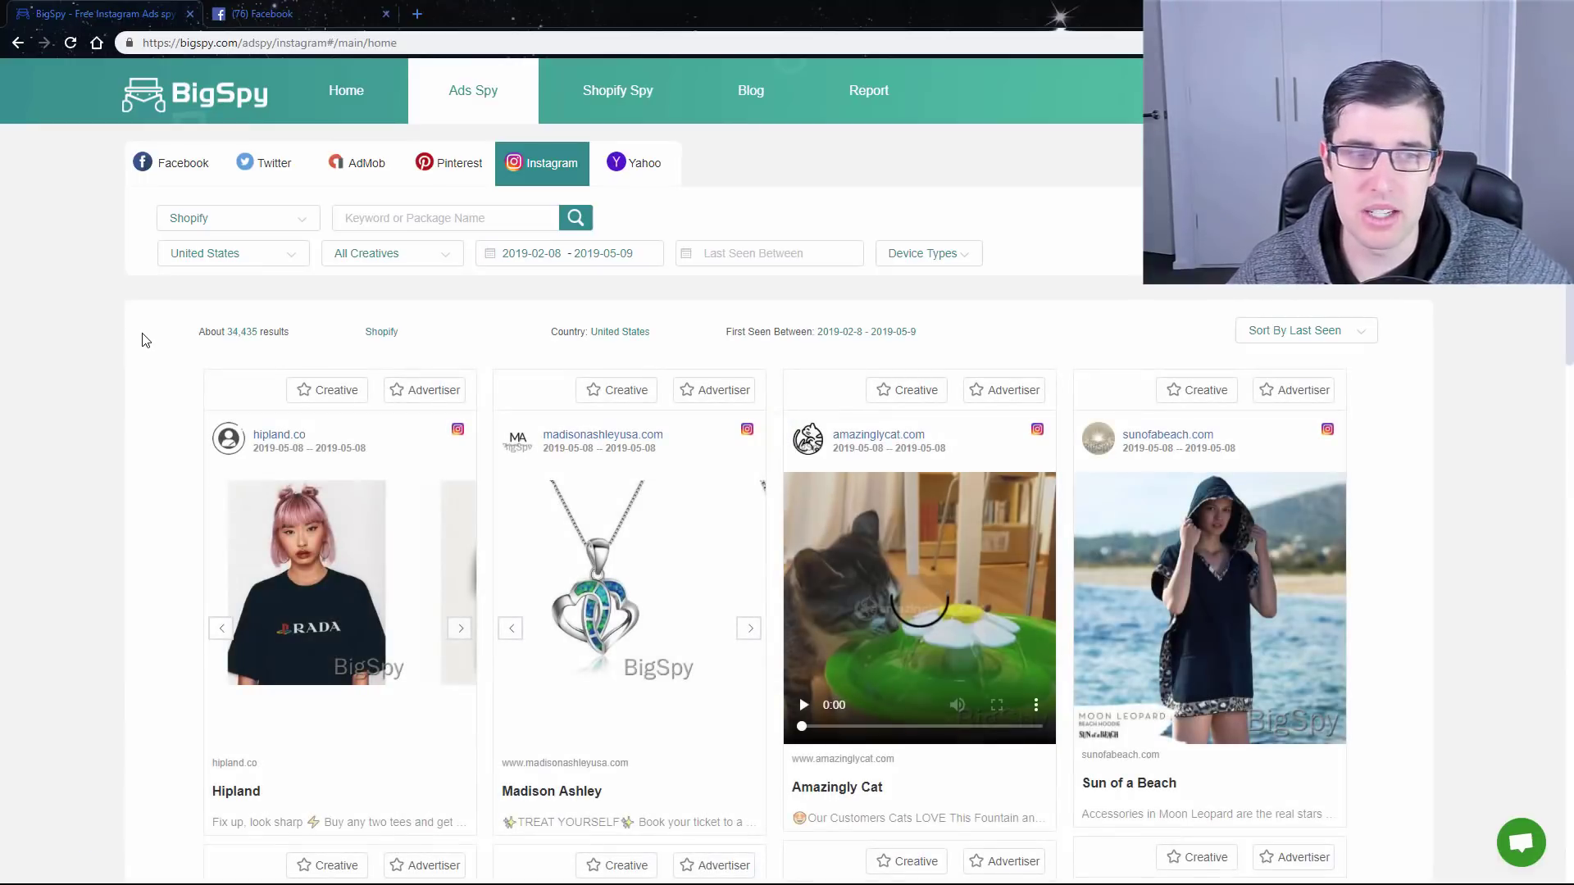
Step: Scroll down to the pagination and load page 3 of the results
{"action": "scroll", "coordinate": [534, 359], "scroll_direction": "down", "scroll_amount": 3}
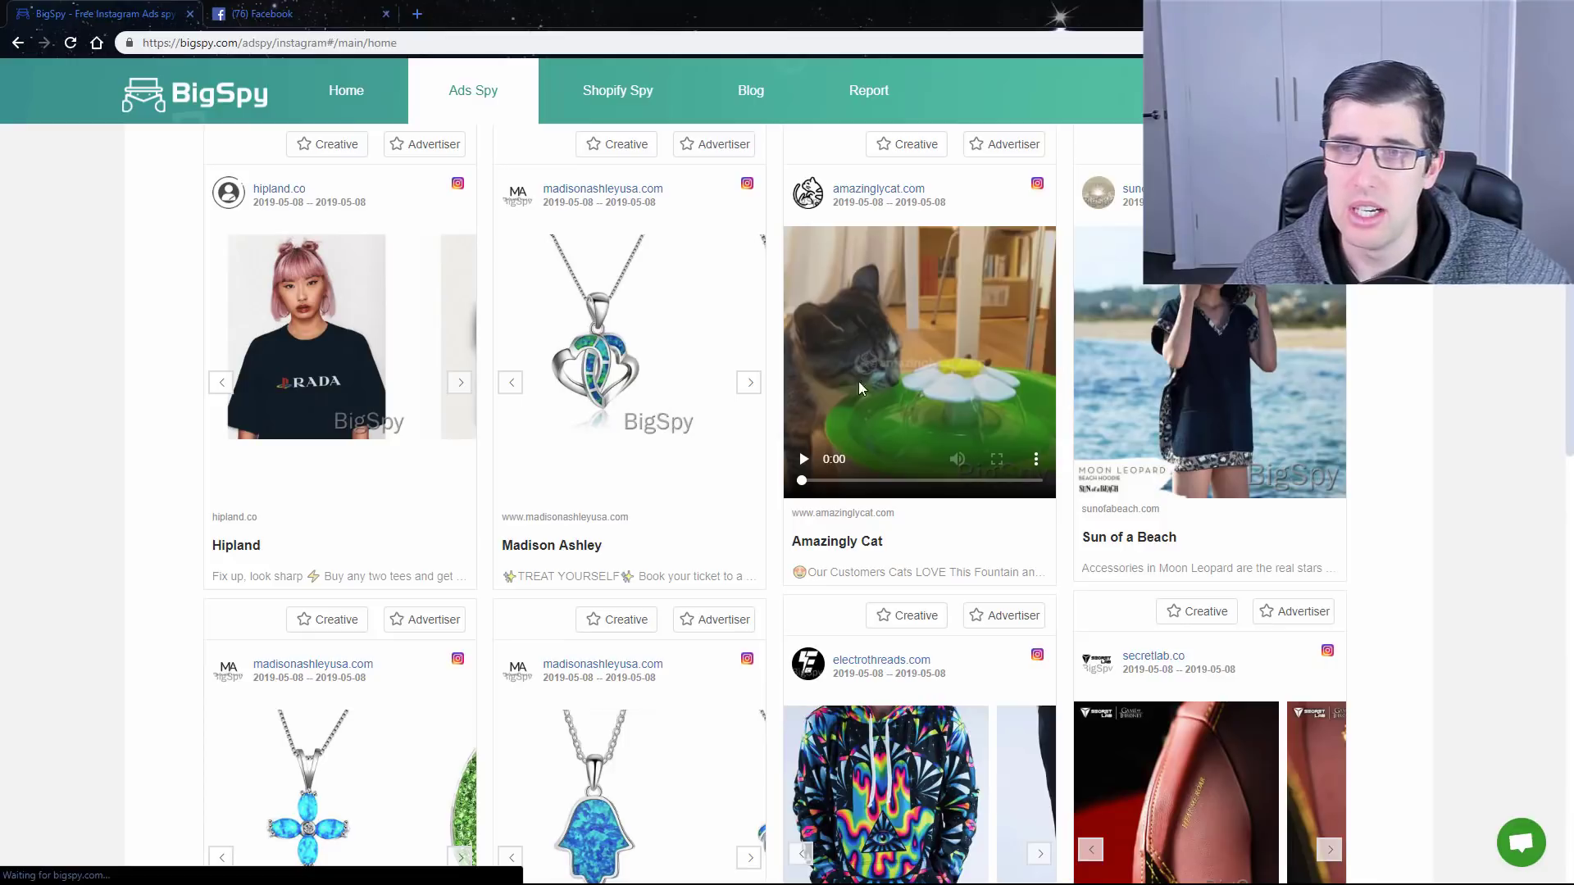
{"action": "scroll", "coordinate": [923, 401], "scroll_direction": "down", "scroll_amount": 3}
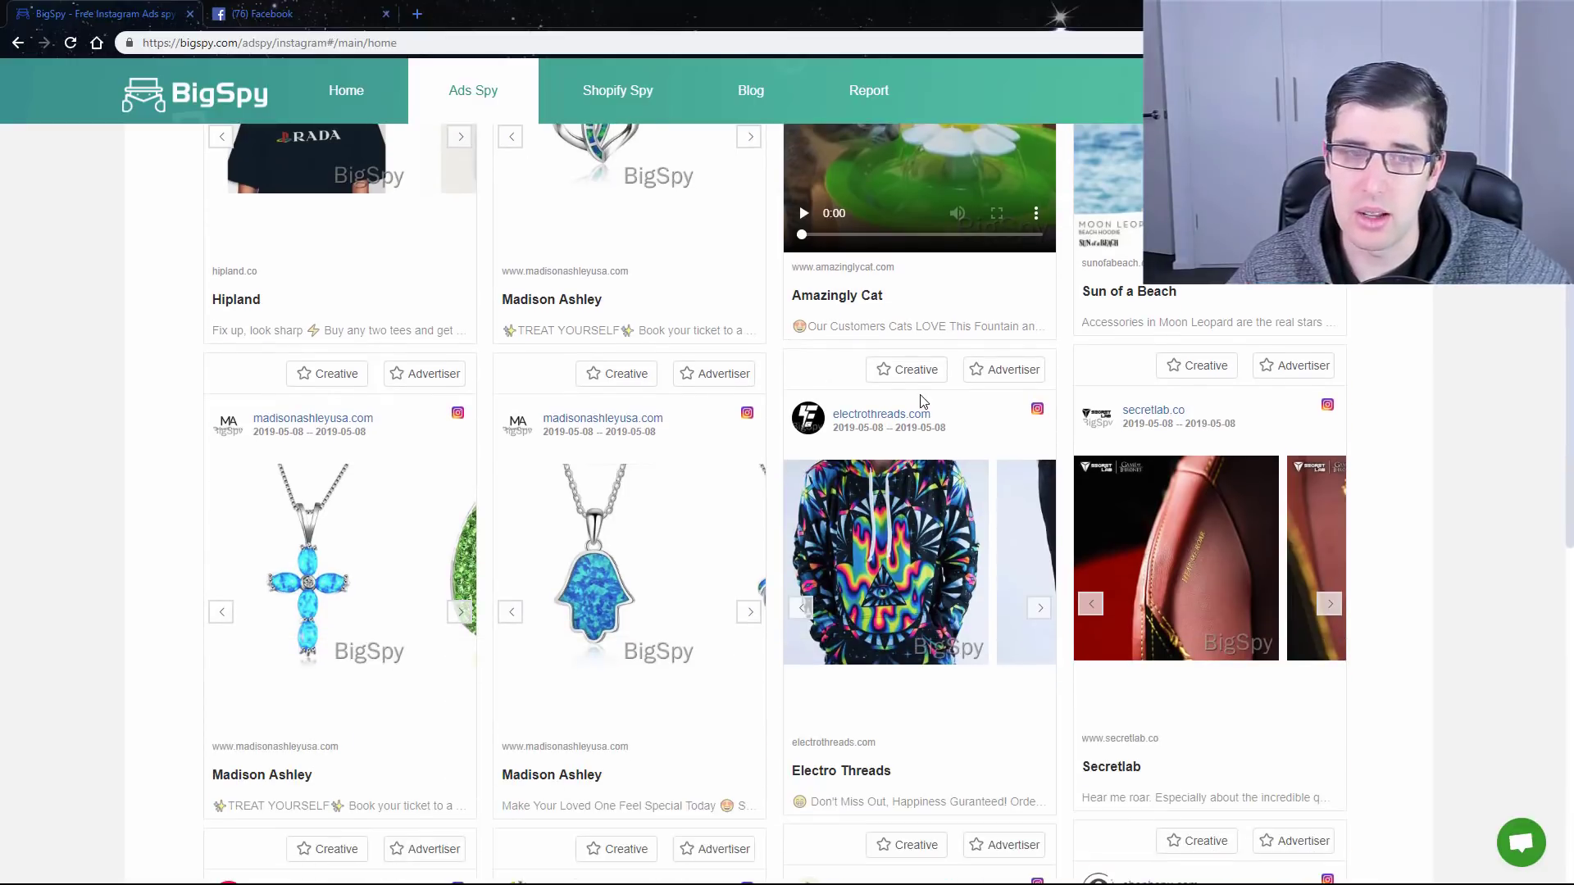
{"action": "scroll", "coordinate": [923, 401], "scroll_direction": "down", "scroll_amount": 7}
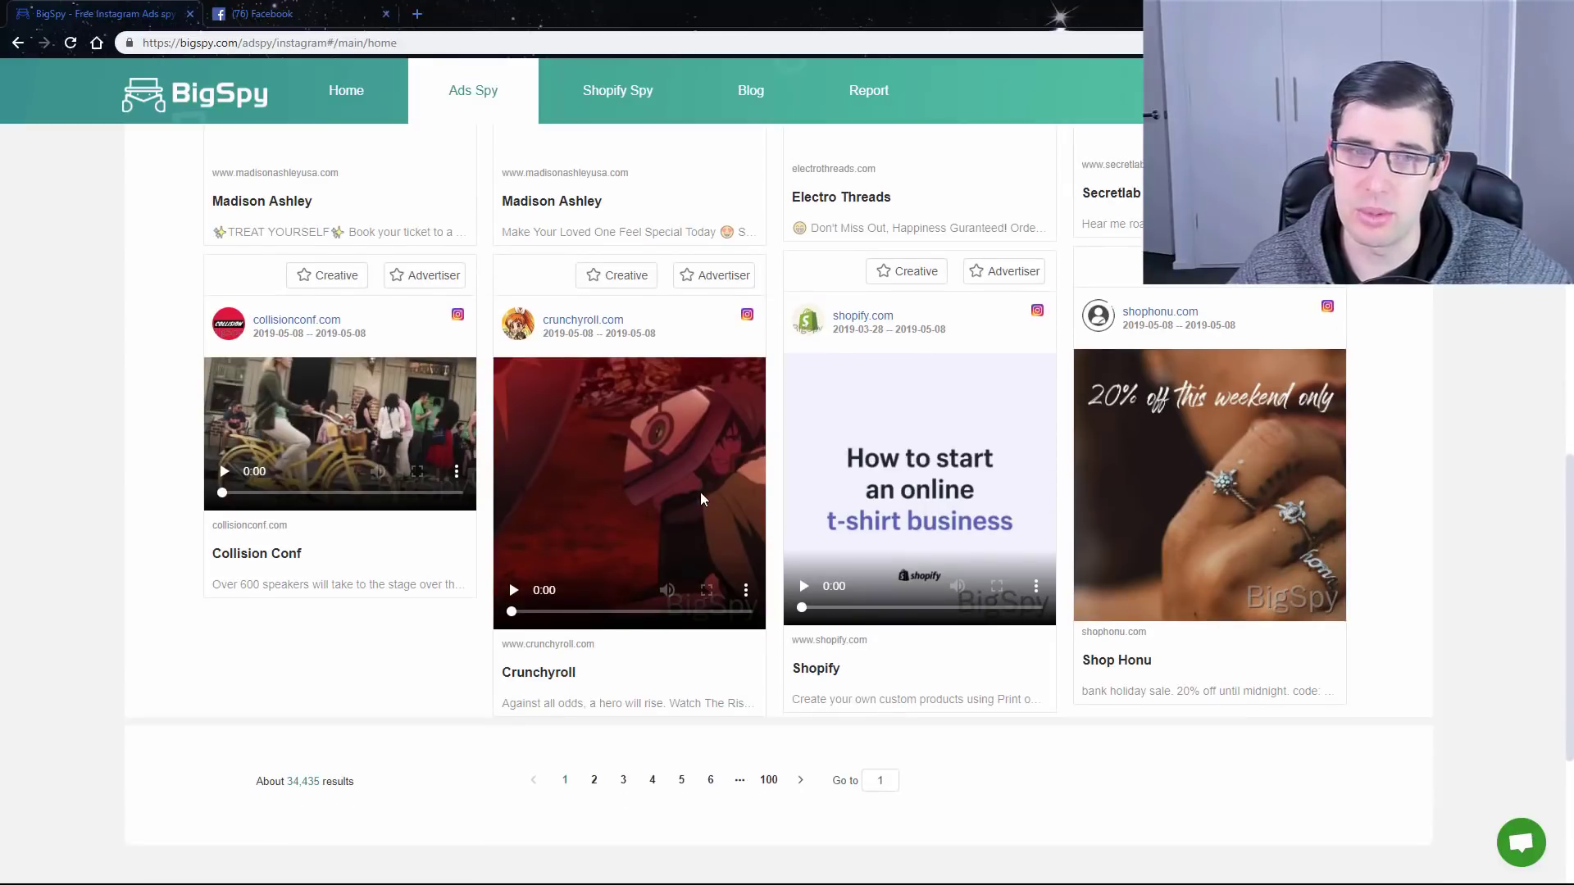
{"action": "scroll", "coordinate": [700, 492], "scroll_direction": "down", "scroll_amount": 2}
{"action": "left_click", "coordinate": [628, 615]}
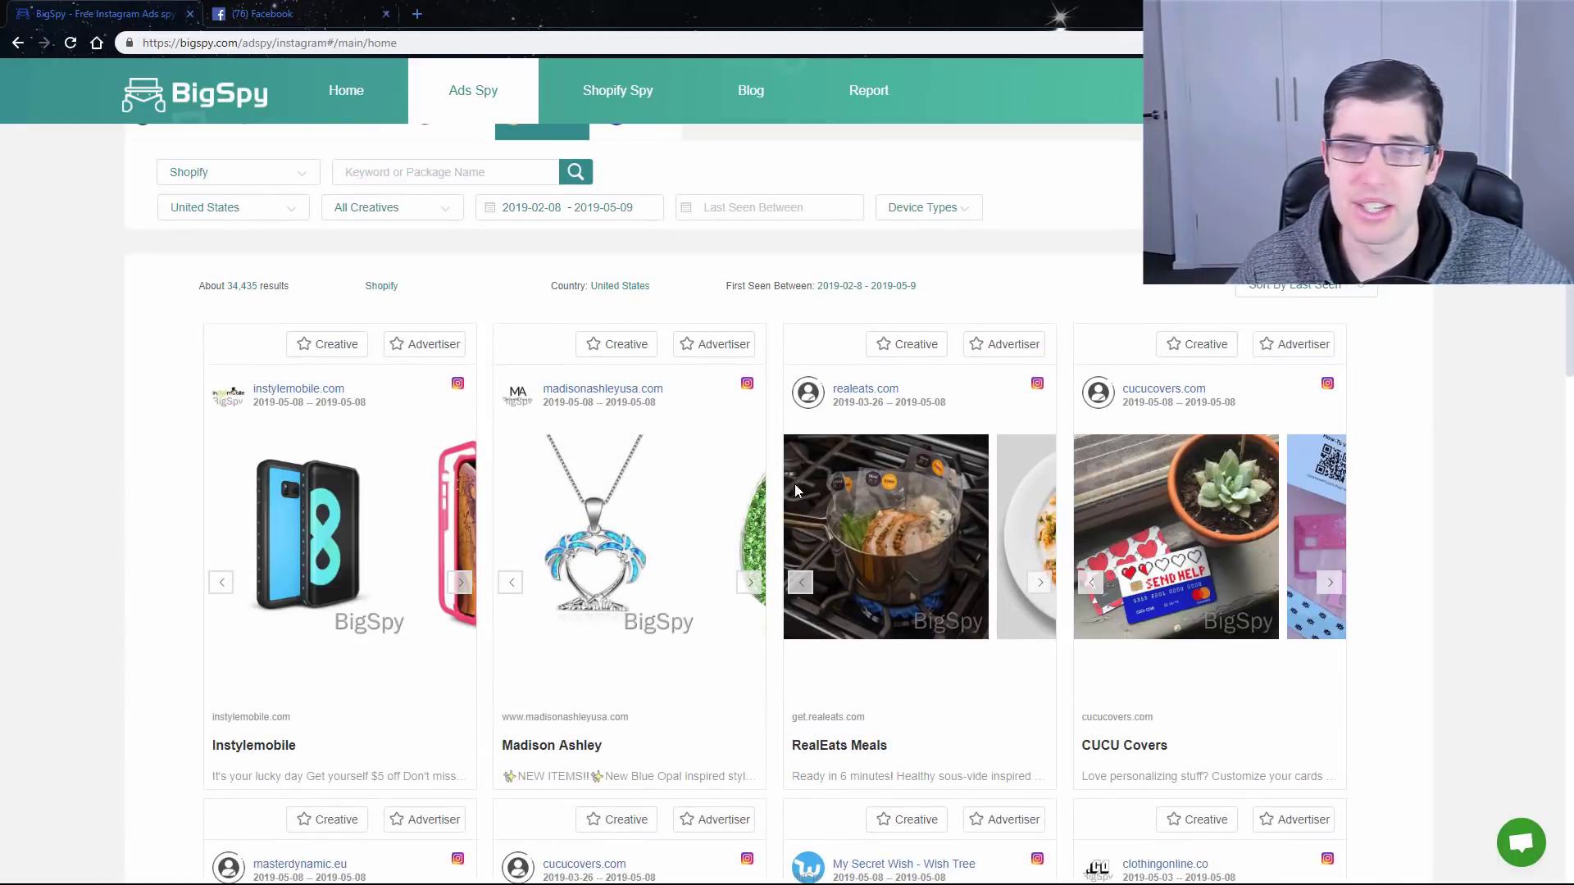
Step: Browse the page 3 ads, then load and scroll through page 5
{"action": "scroll", "coordinate": [1239, 526], "scroll_direction": "down", "scroll_amount": 7}
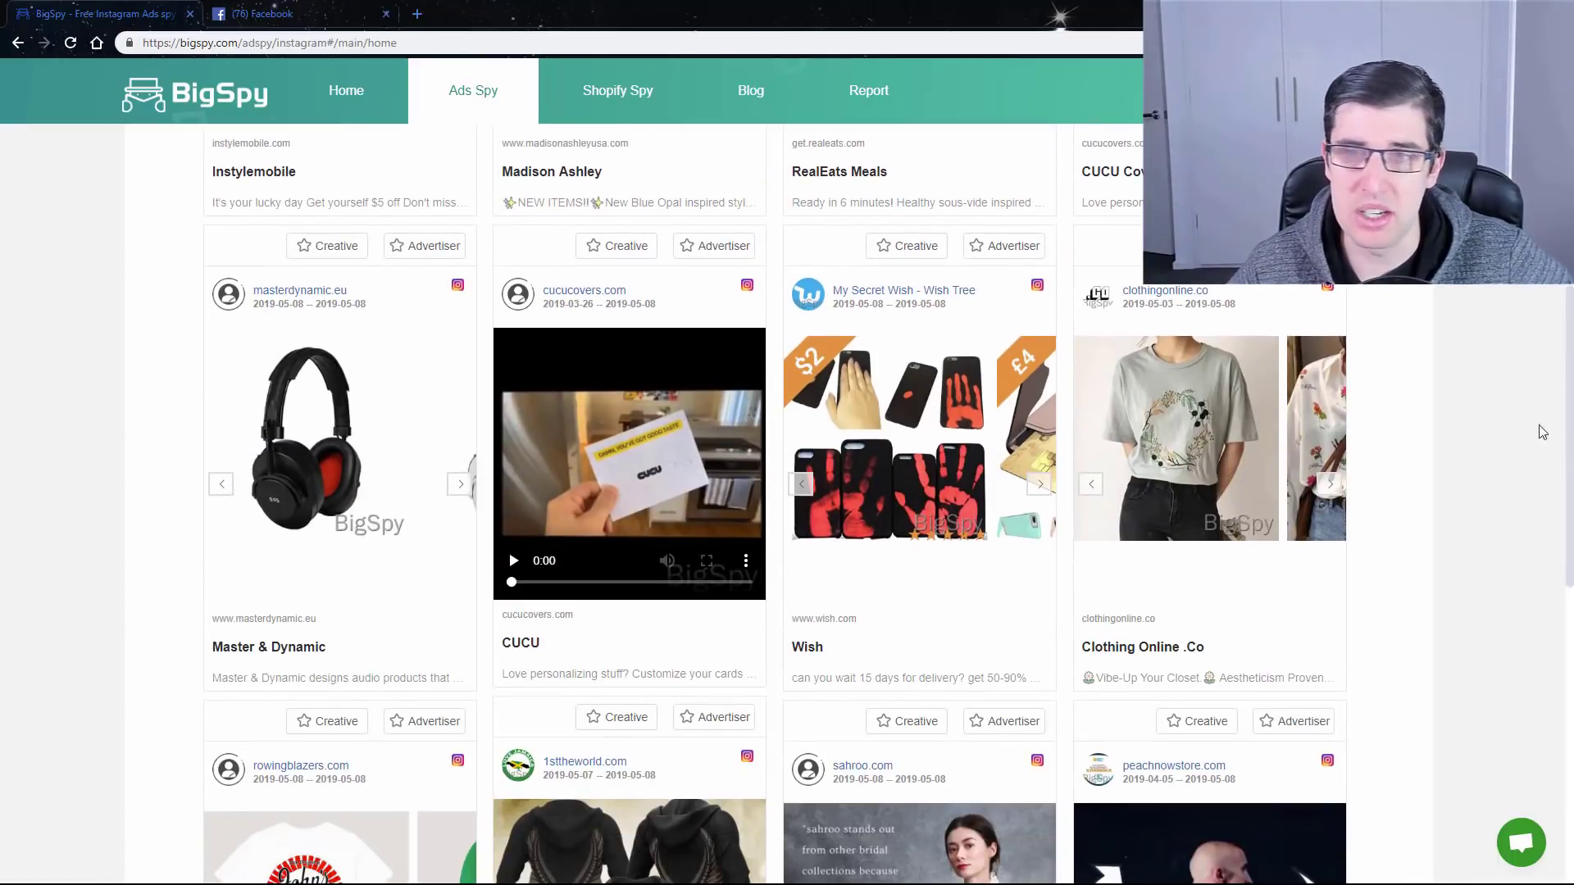
{"action": "scroll", "coordinate": [1035, 493], "scroll_direction": "down", "scroll_amount": 4}
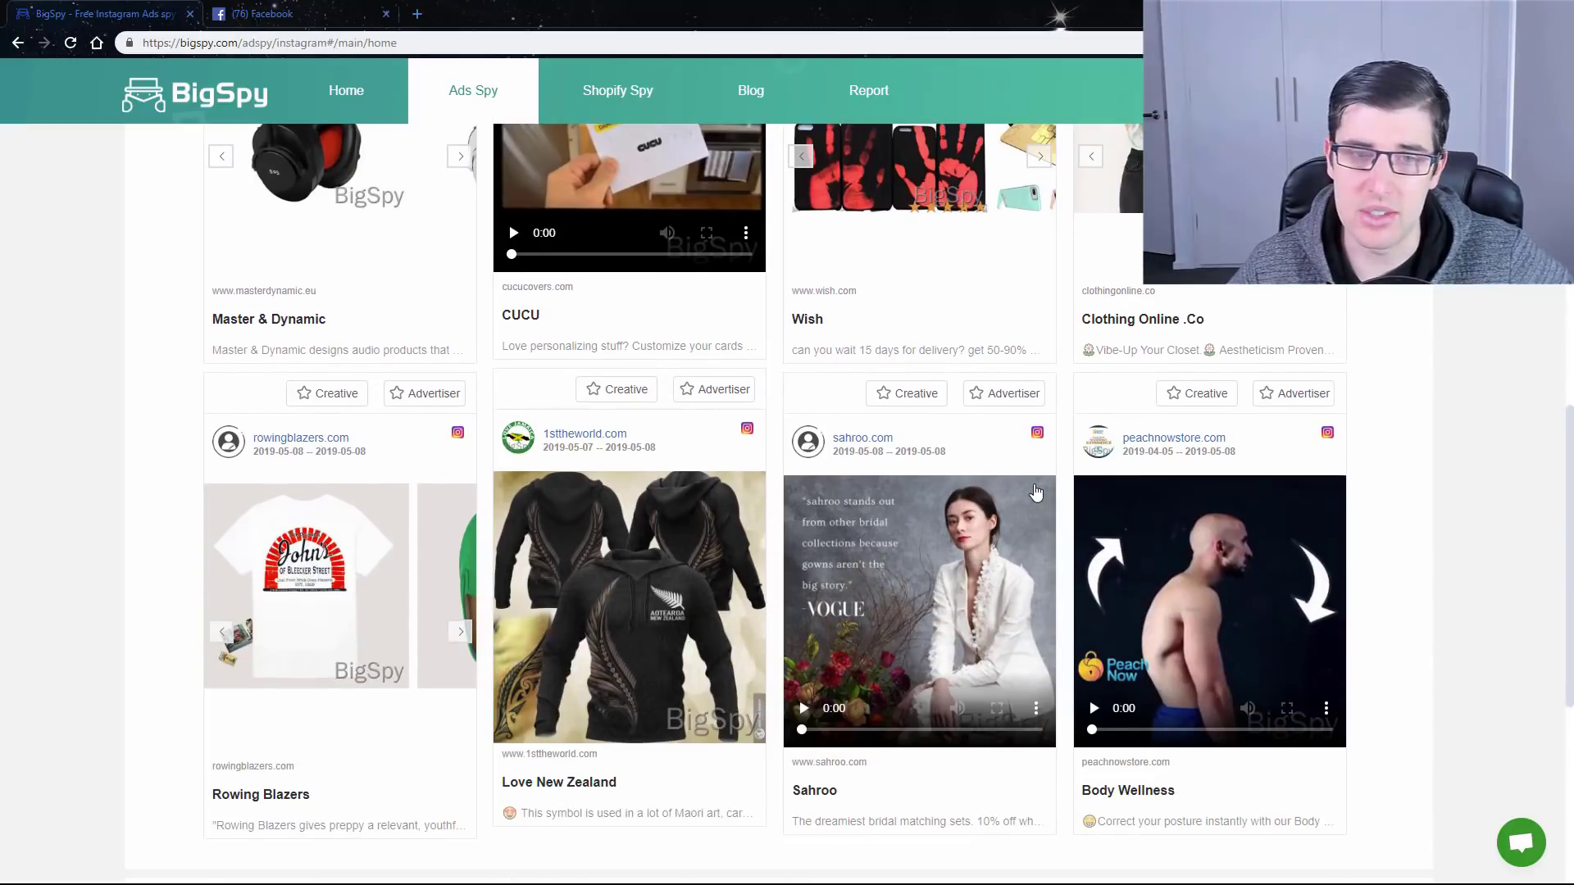
{"action": "scroll", "coordinate": [1036, 492], "scroll_direction": "down", "scroll_amount": 1}
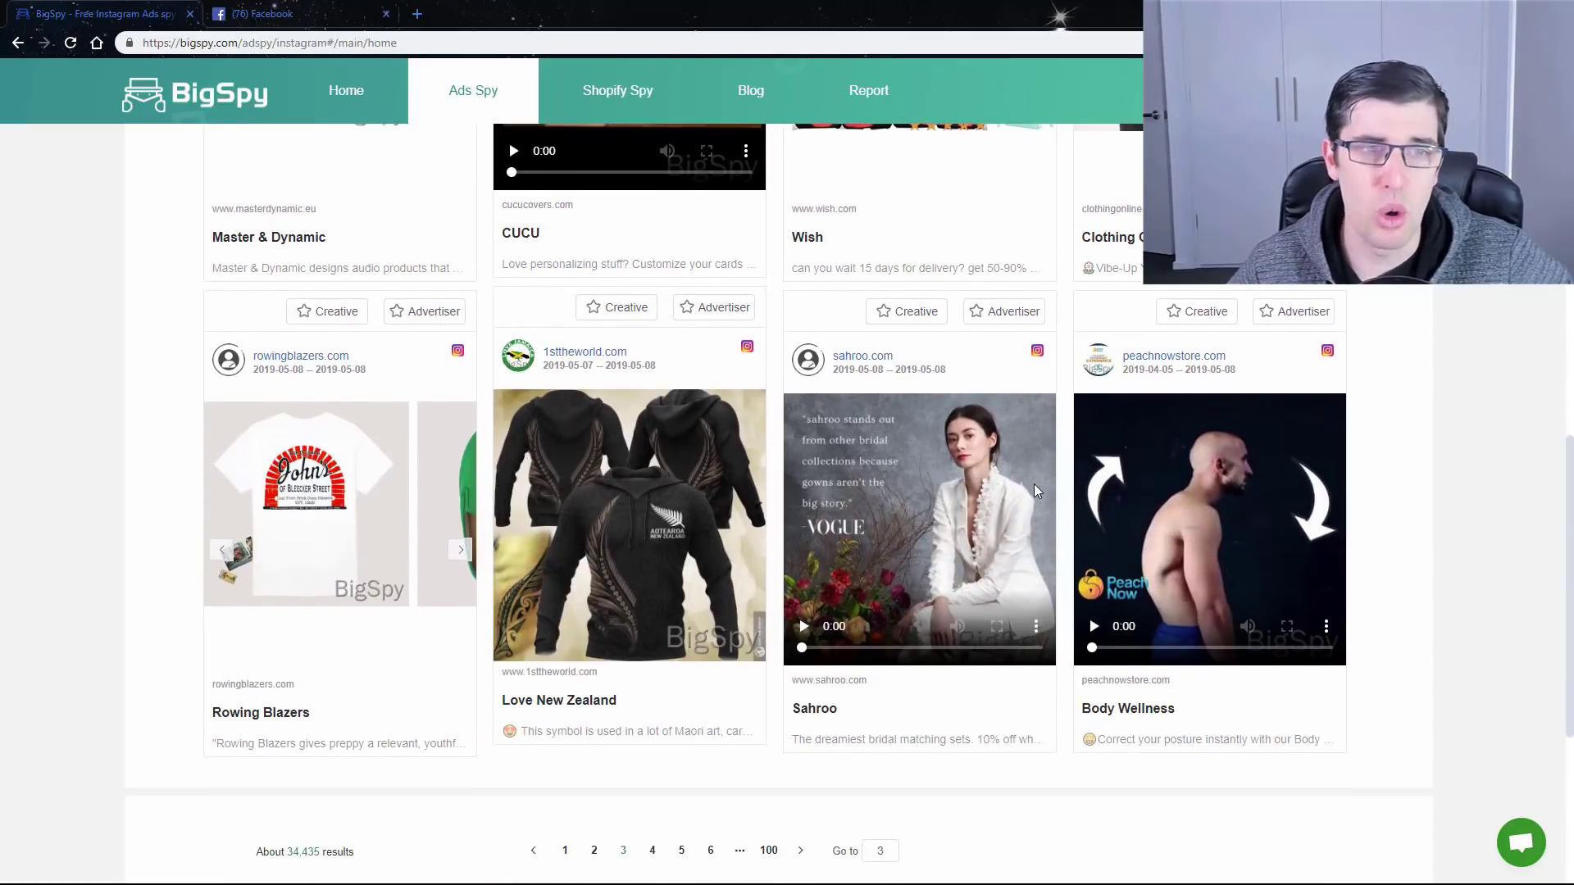
{"action": "scroll", "coordinate": [1034, 484], "scroll_direction": "down", "scroll_amount": 1}
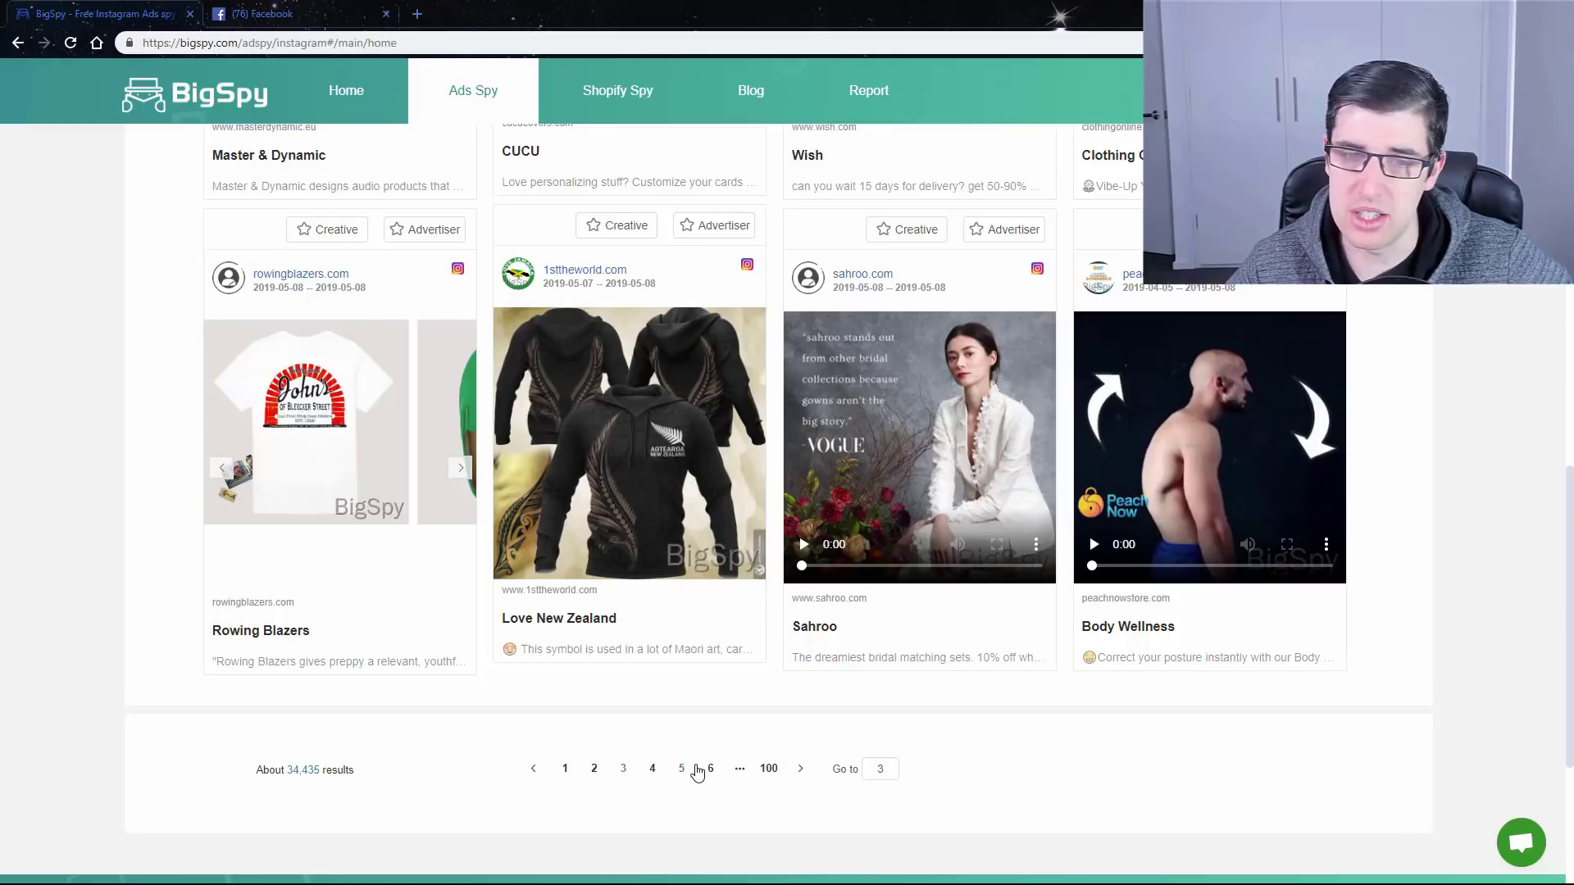
{"action": "left_click", "coordinate": [689, 769]}
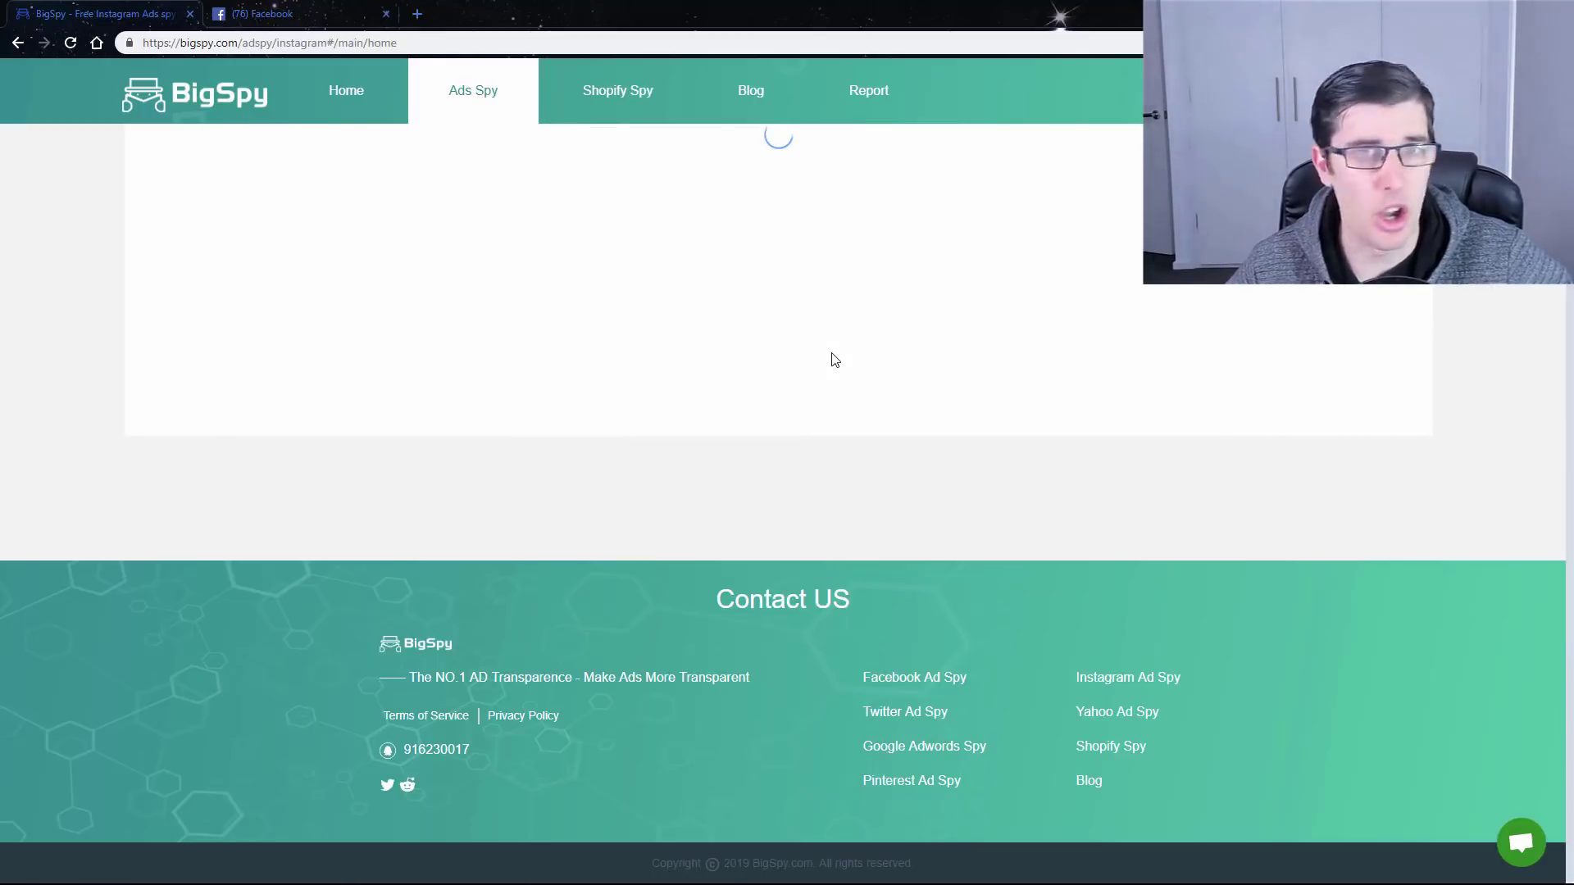
{"action": "scroll", "coordinate": [1280, 537], "scroll_direction": "down", "scroll_amount": 1}
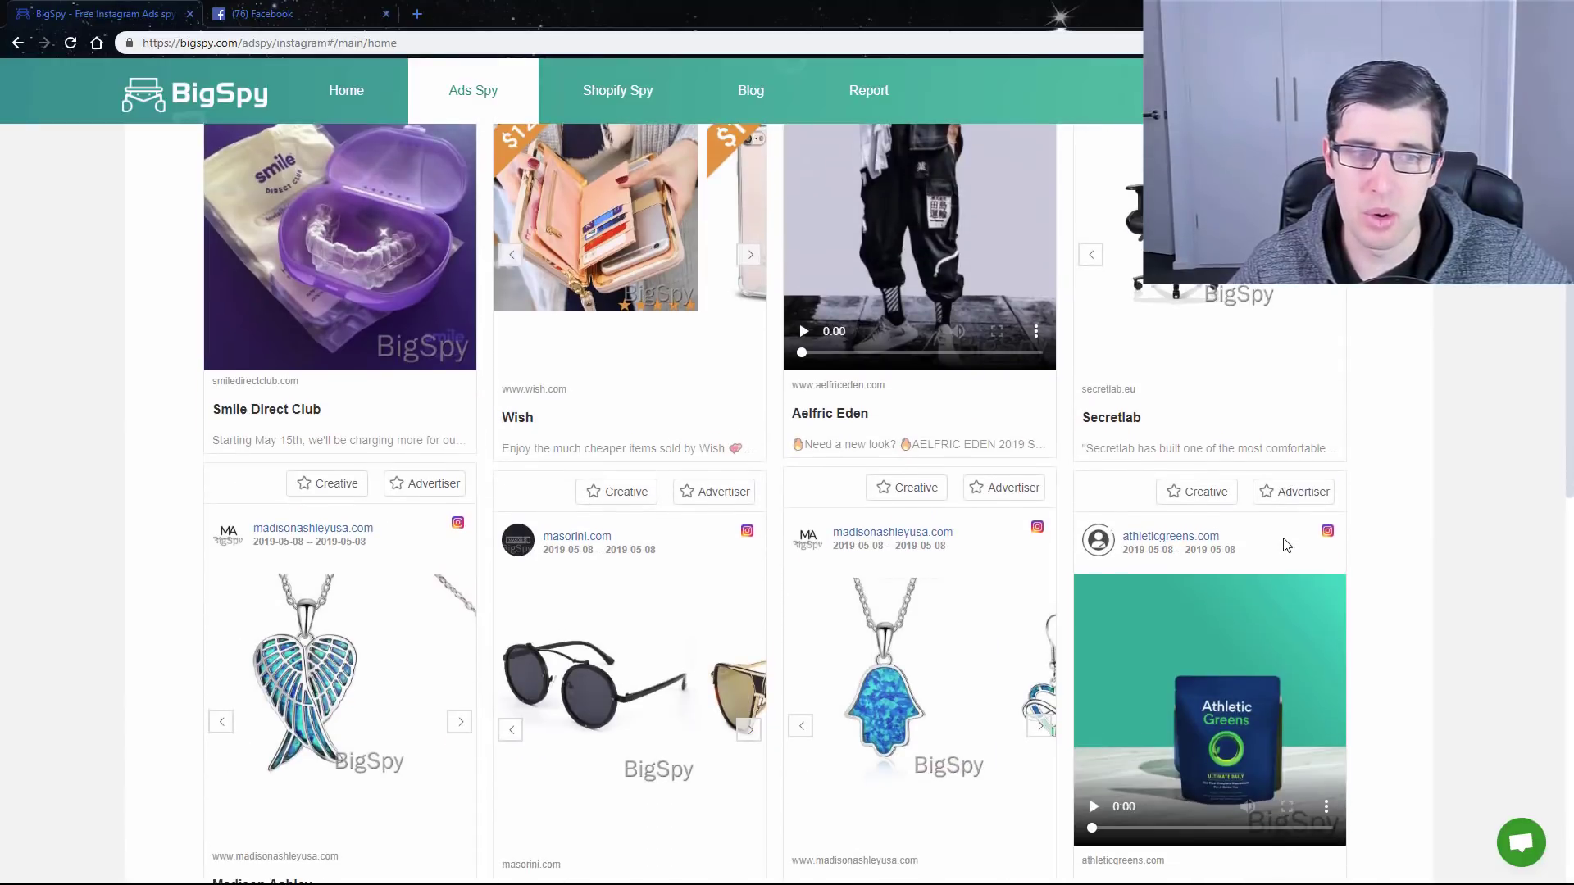
{"action": "scroll", "coordinate": [1285, 545], "scroll_direction": "down", "scroll_amount": 1}
{"action": "scroll", "coordinate": [915, 596], "scroll_direction": "down", "scroll_amount": 6}
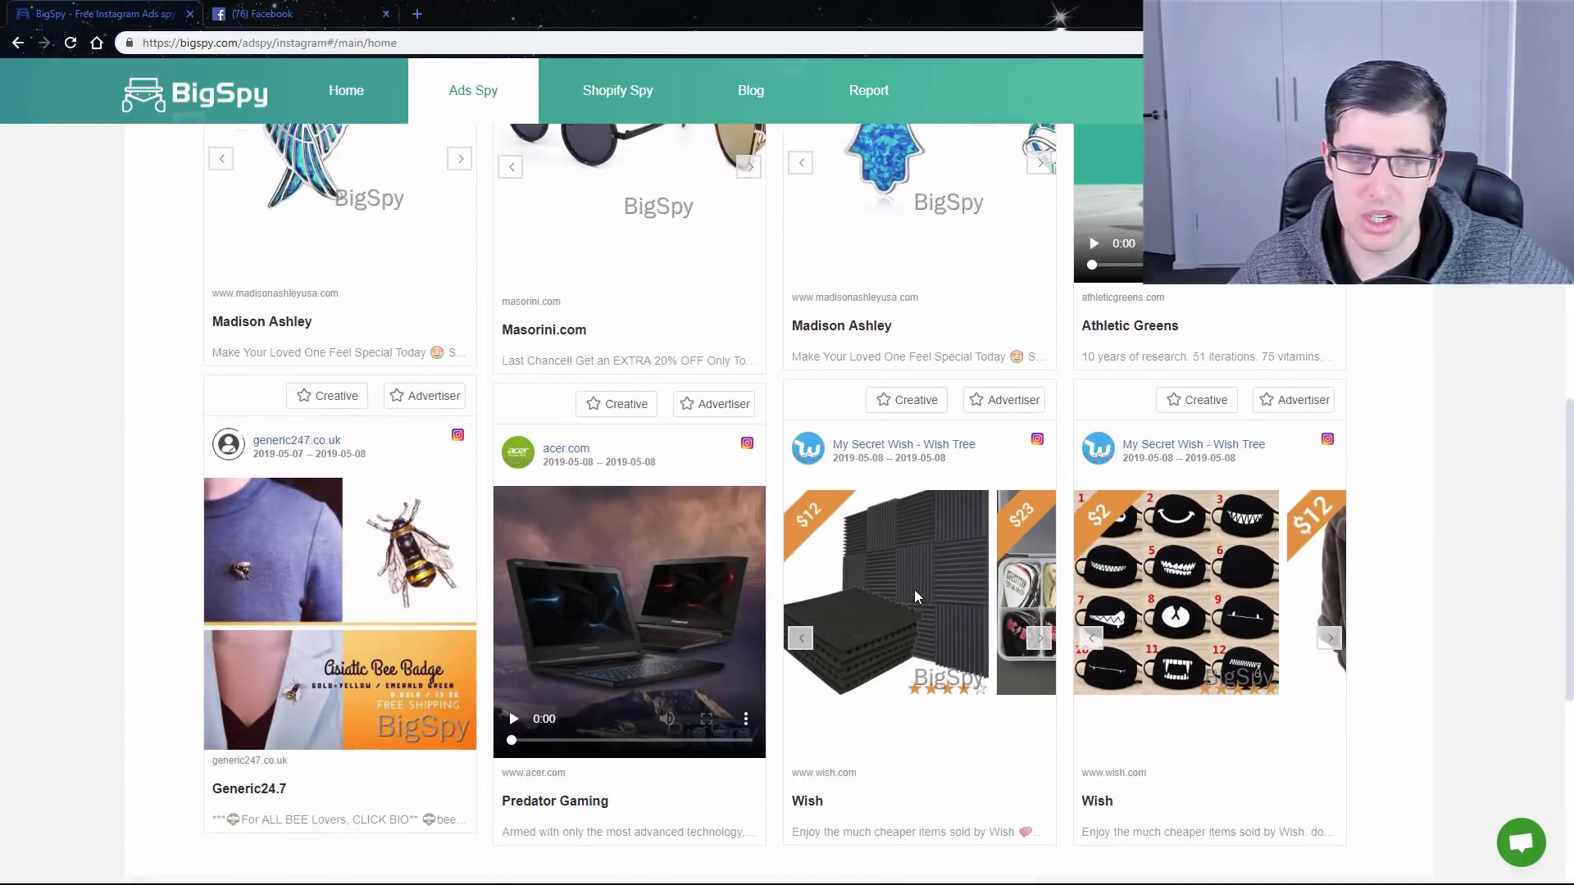
{"action": "scroll", "coordinate": [521, 567], "scroll_direction": "down", "scroll_amount": 3}
{"action": "scroll", "coordinate": [1066, 579], "scroll_direction": "up", "scroll_amount": 15}
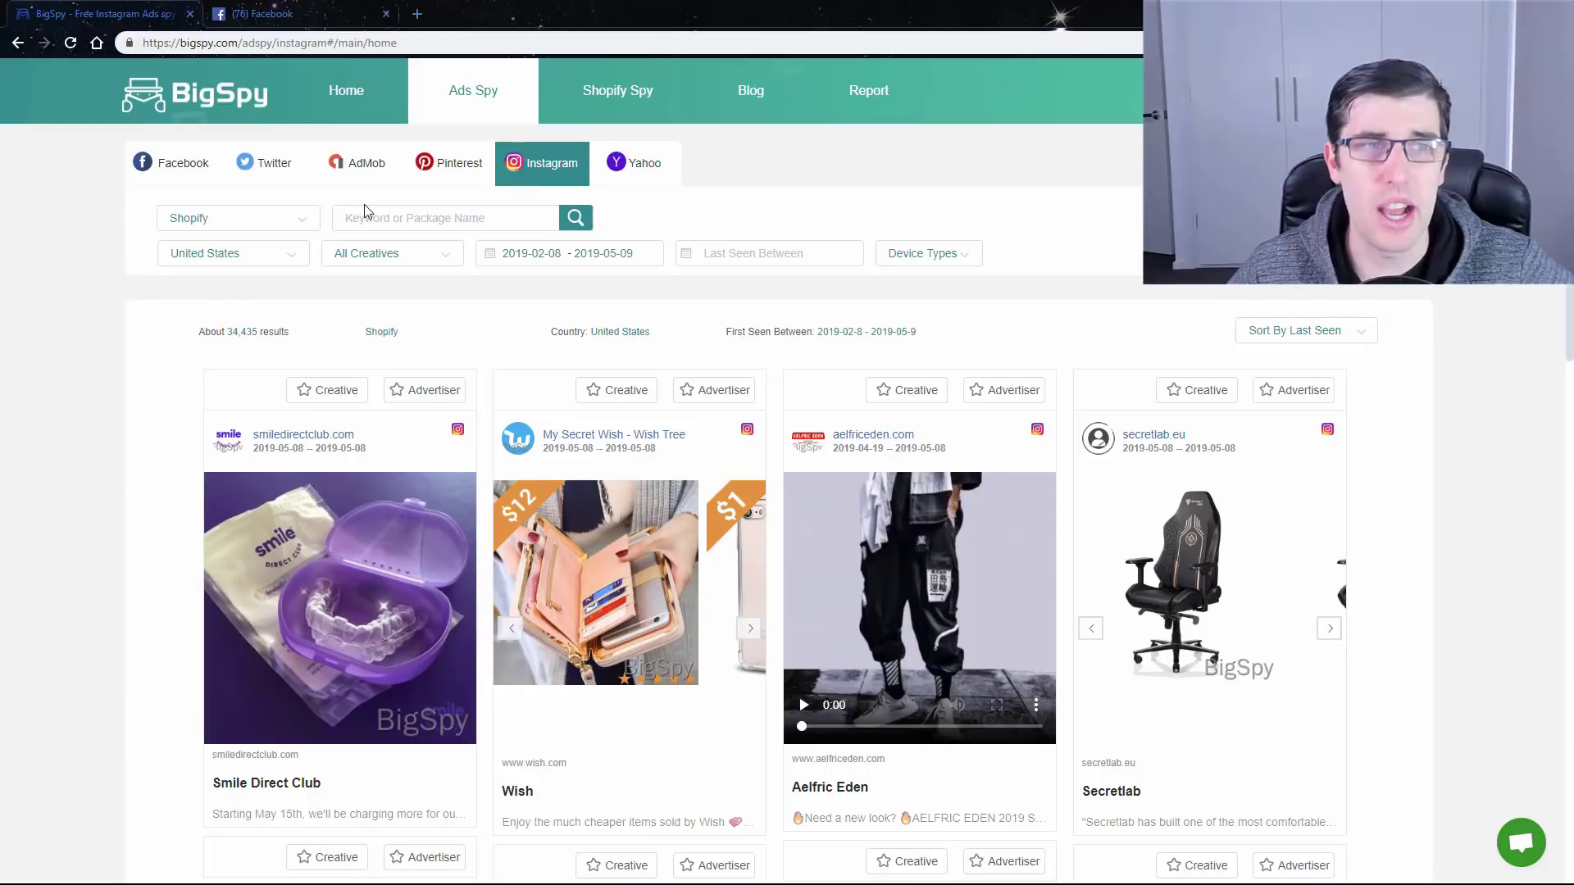
Step: Check the country list without changing it, then load page 7 of the results
{"action": "left_click", "coordinate": [221, 256]}
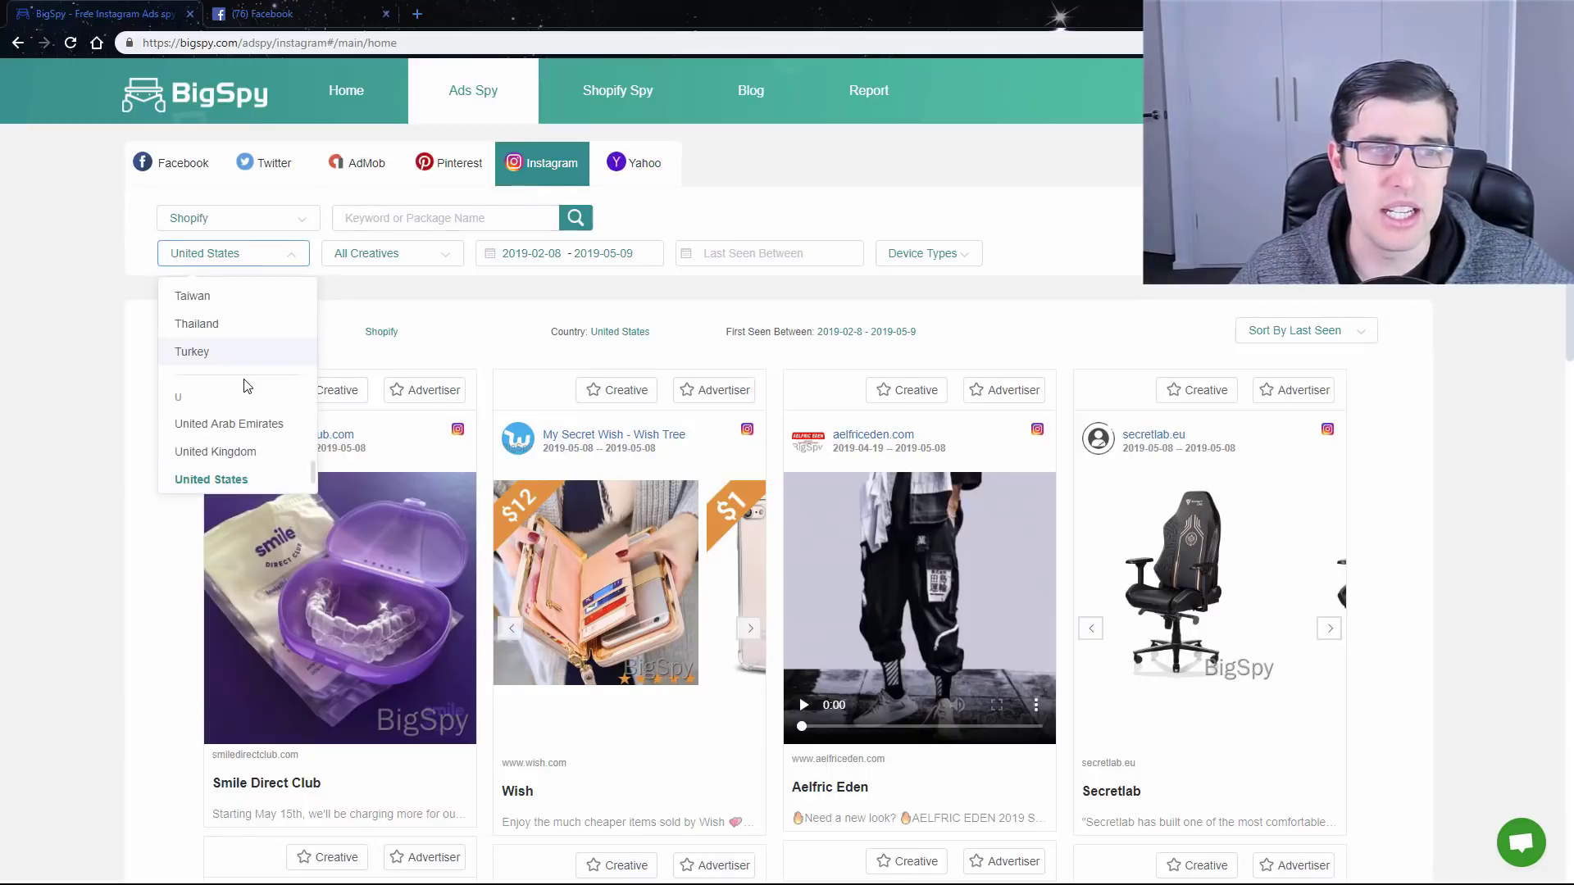
{"action": "left_click", "coordinate": [1380, 470]}
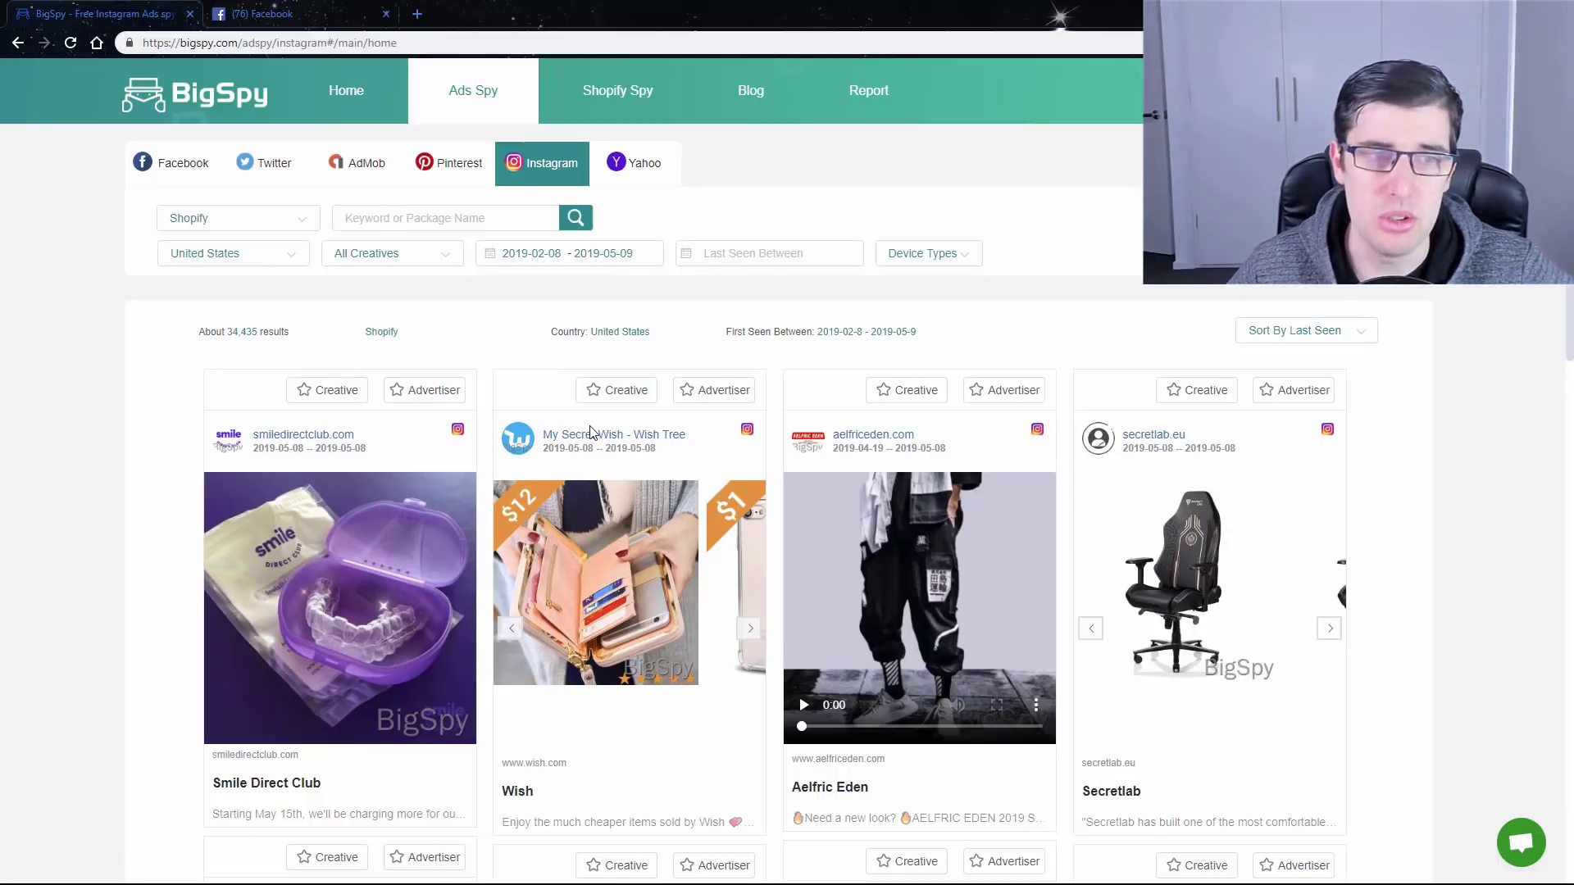
{"action": "scroll", "coordinate": [786, 449], "scroll_direction": "down", "scroll_amount": 4}
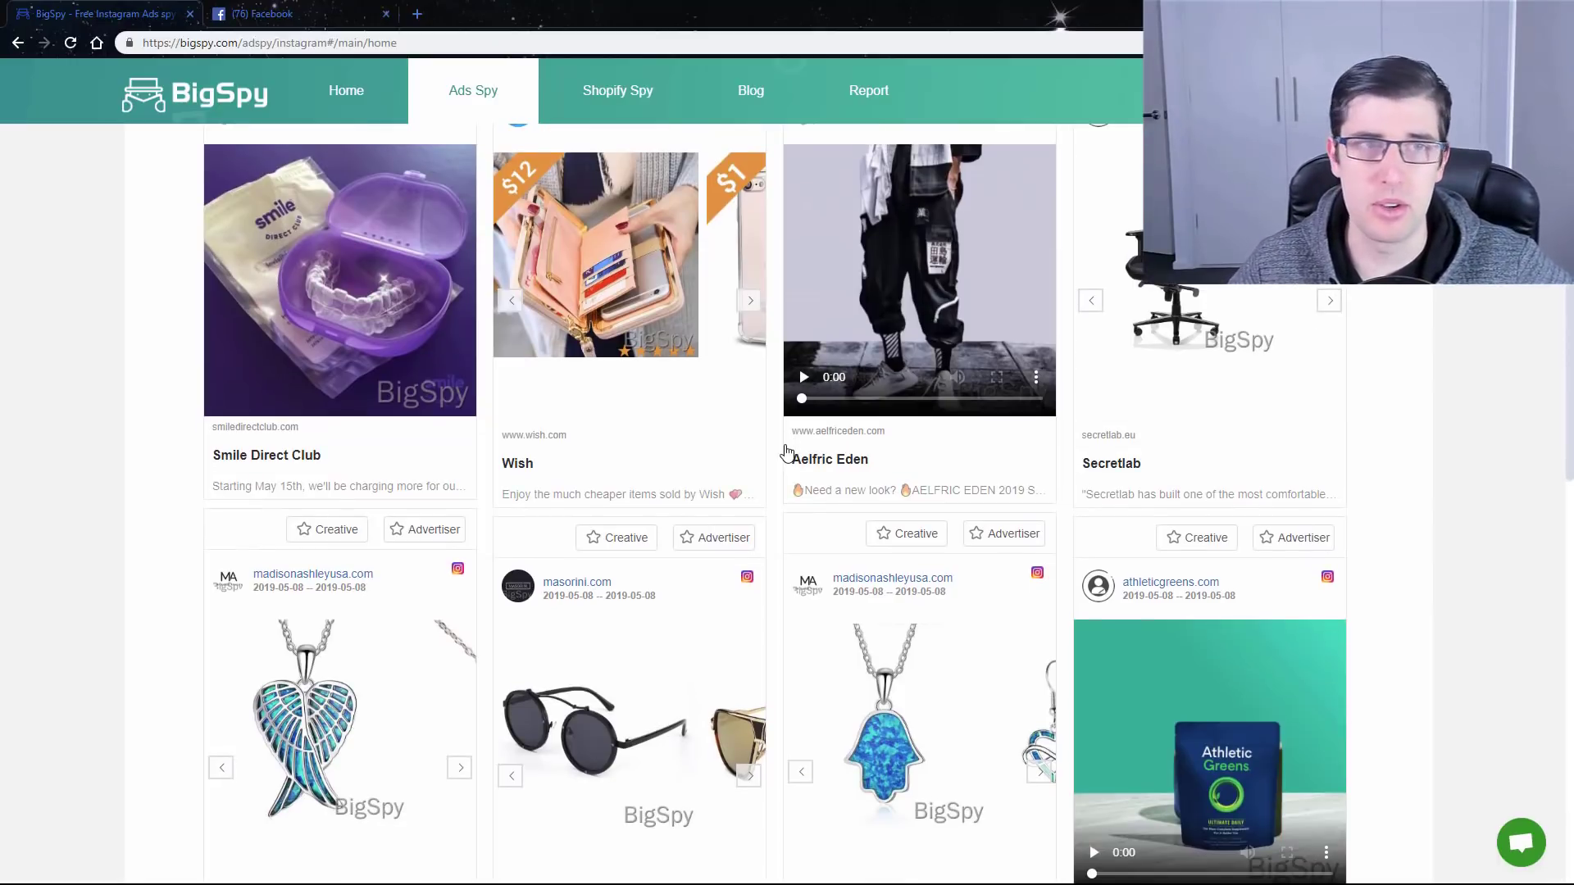
{"action": "scroll", "coordinate": [785, 449], "scroll_direction": "up", "scroll_amount": 4}
{"action": "scroll", "coordinate": [509, 216], "scroll_direction": "down", "scroll_amount": 4}
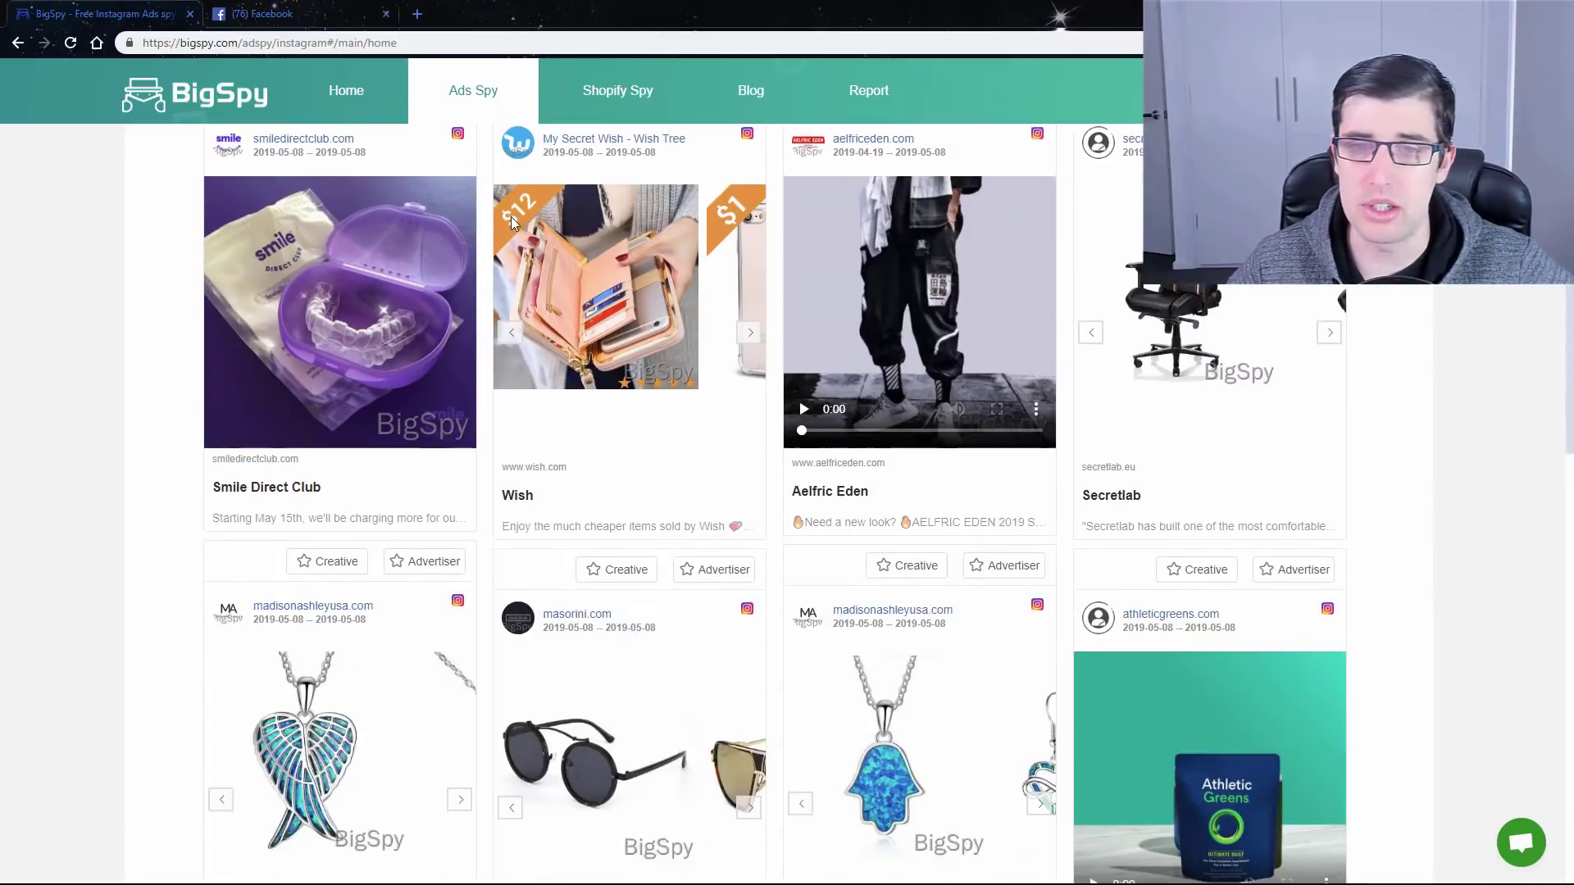
{"action": "scroll", "coordinate": [511, 217], "scroll_direction": "down", "scroll_amount": 9}
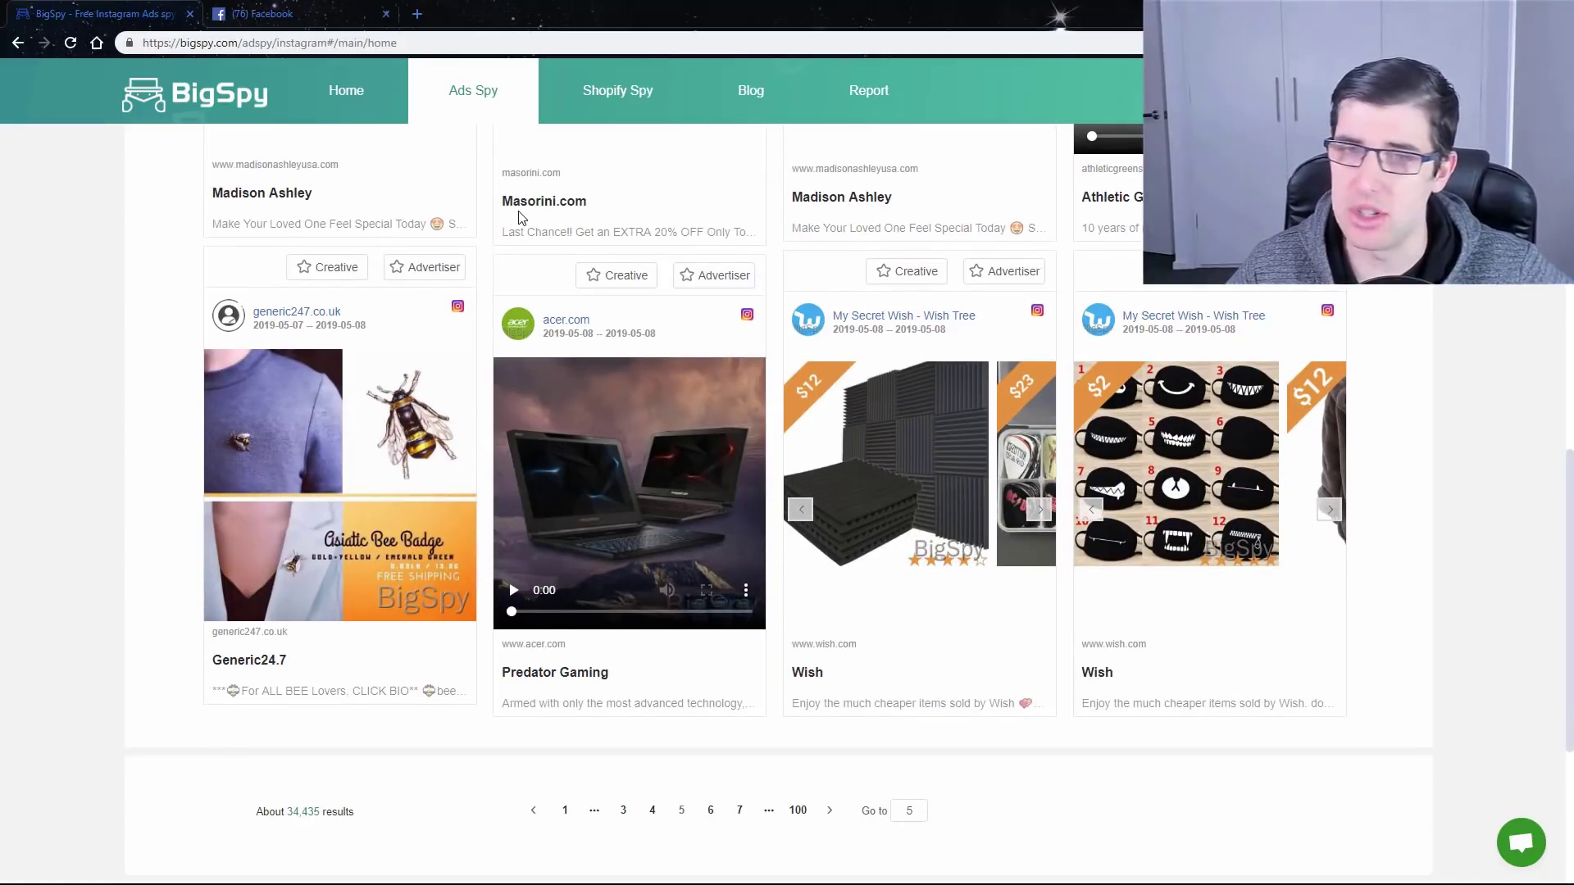
{"action": "scroll", "coordinate": [574, 369], "scroll_direction": "down", "scroll_amount": 1}
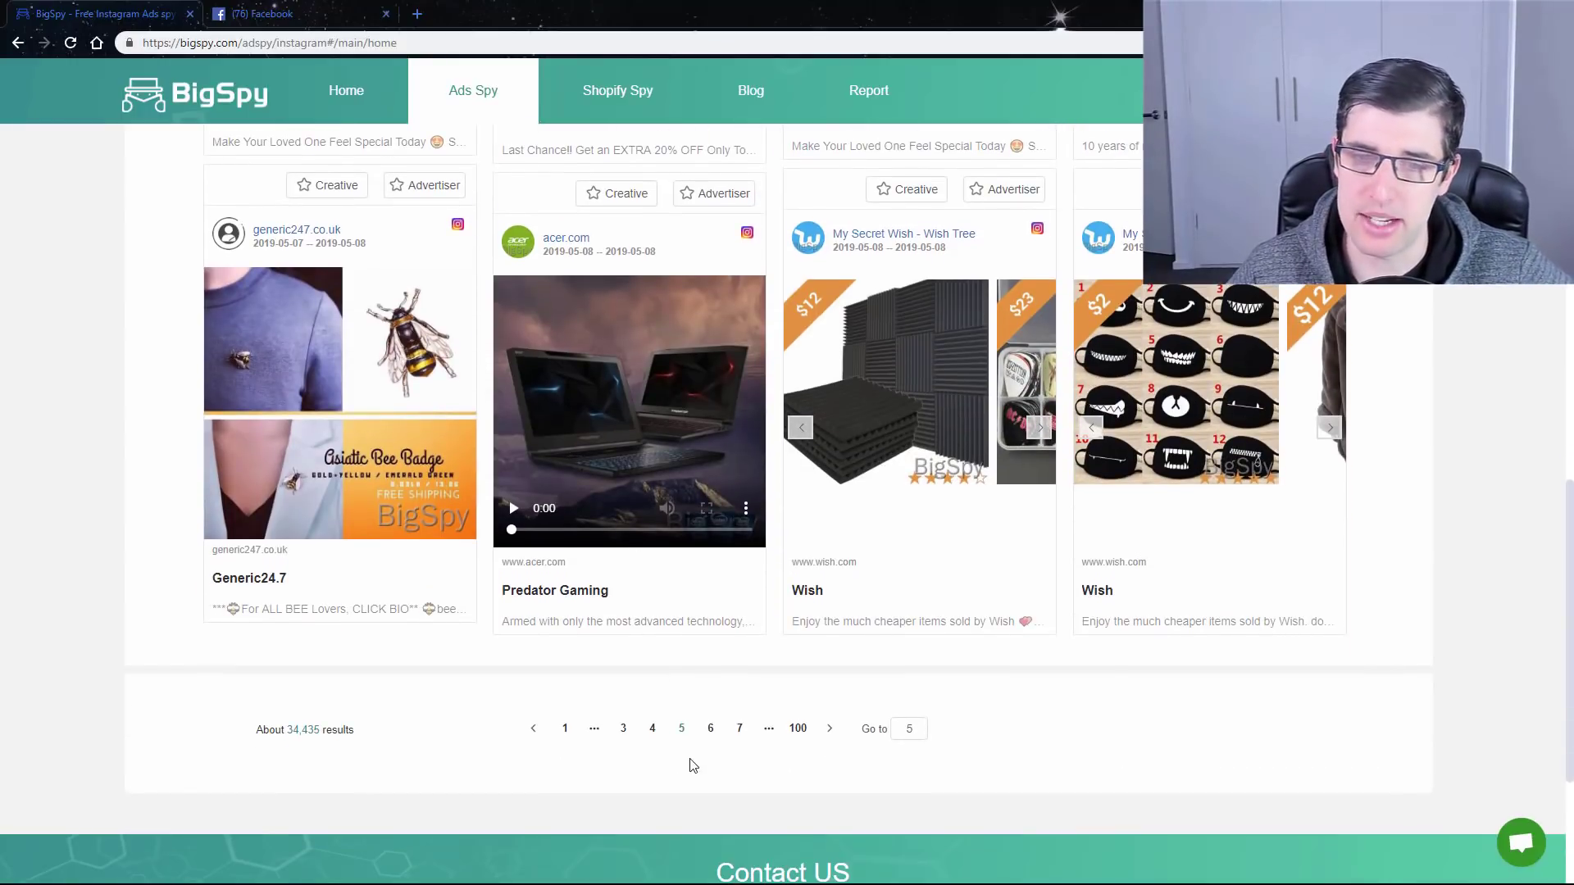
{"action": "left_click", "coordinate": [740, 730]}
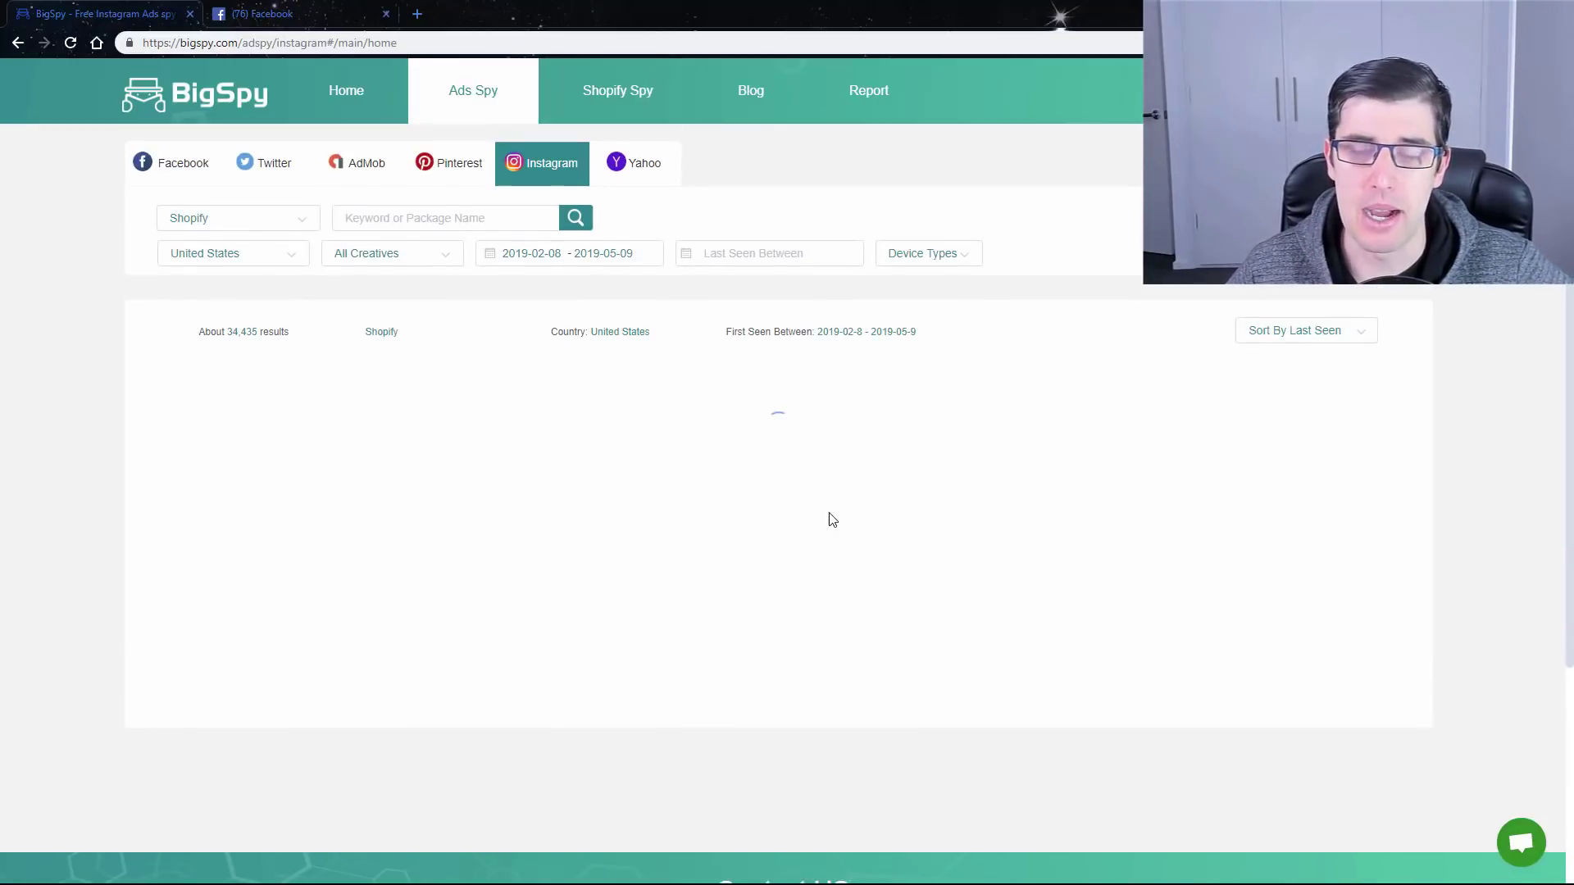
Step: Browse the page 7 ads, led by Madison Ashley and Brooklinen
{"action": "scroll", "coordinate": [832, 520], "scroll_direction": "down", "scroll_amount": 2}
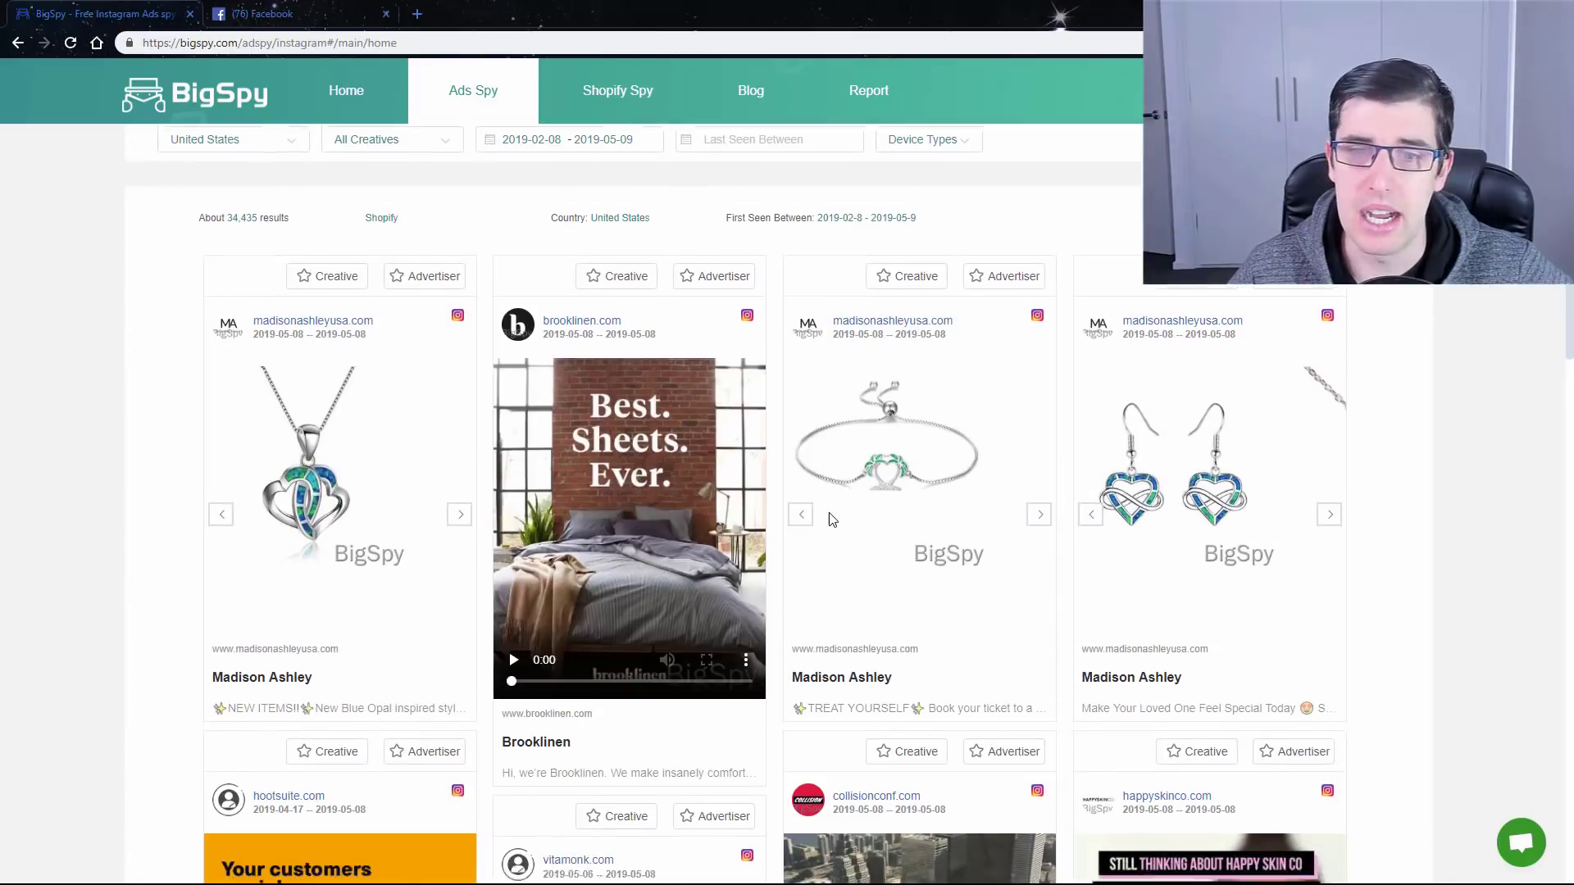
{"action": "scroll", "coordinate": [833, 520], "scroll_direction": "down", "scroll_amount": 5}
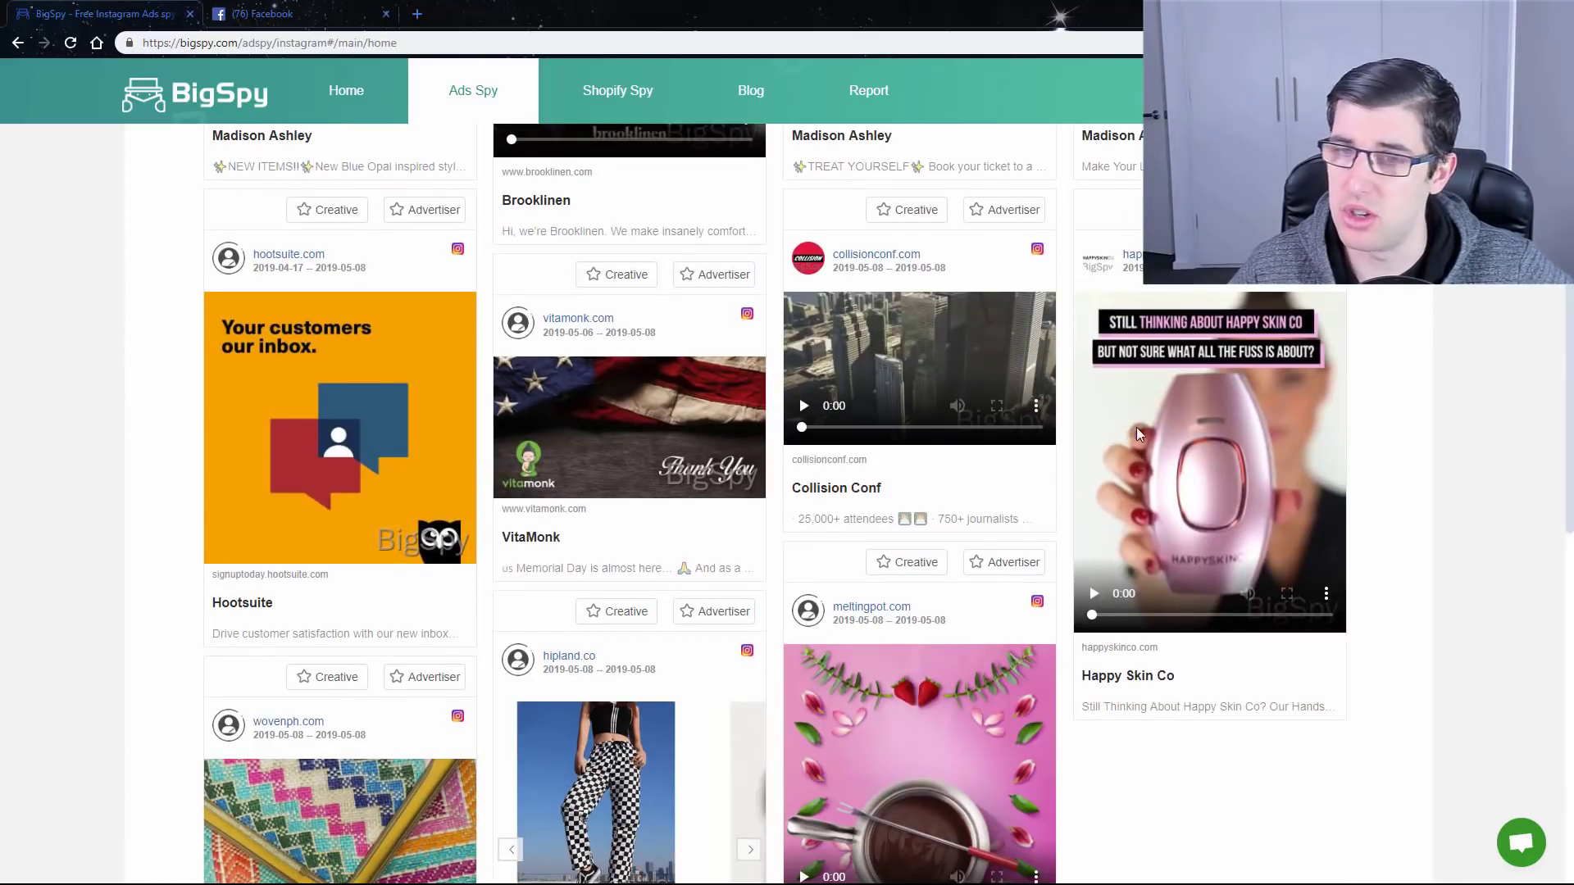
{"action": "scroll", "coordinate": [1311, 483], "scroll_direction": "up", "scroll_amount": 1}
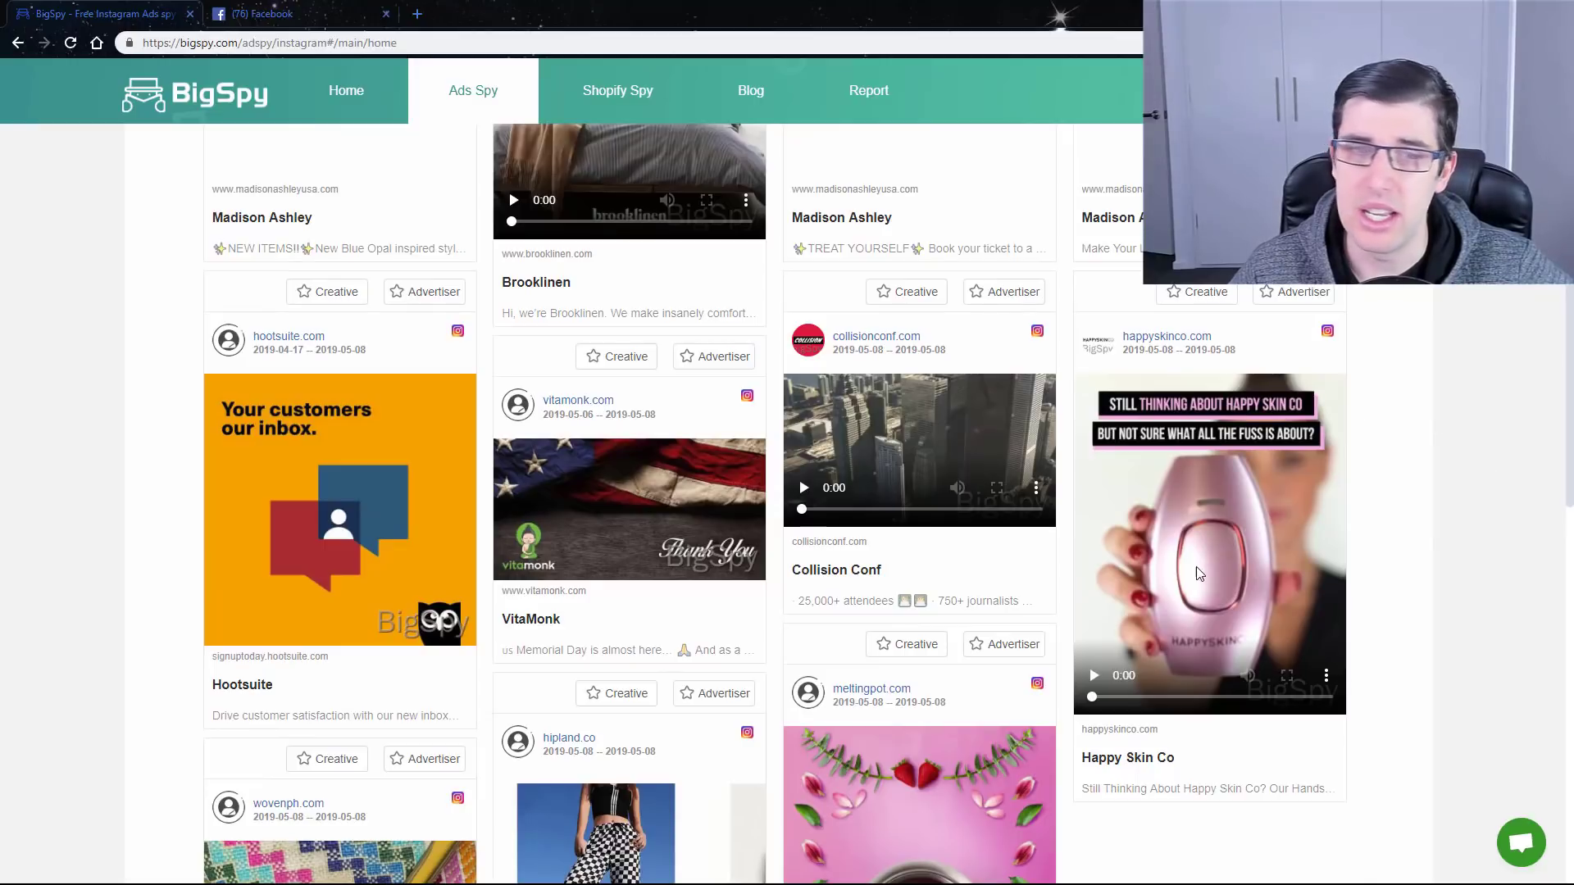
{"action": "scroll", "coordinate": [1285, 469], "scroll_direction": "down", "scroll_amount": 10}
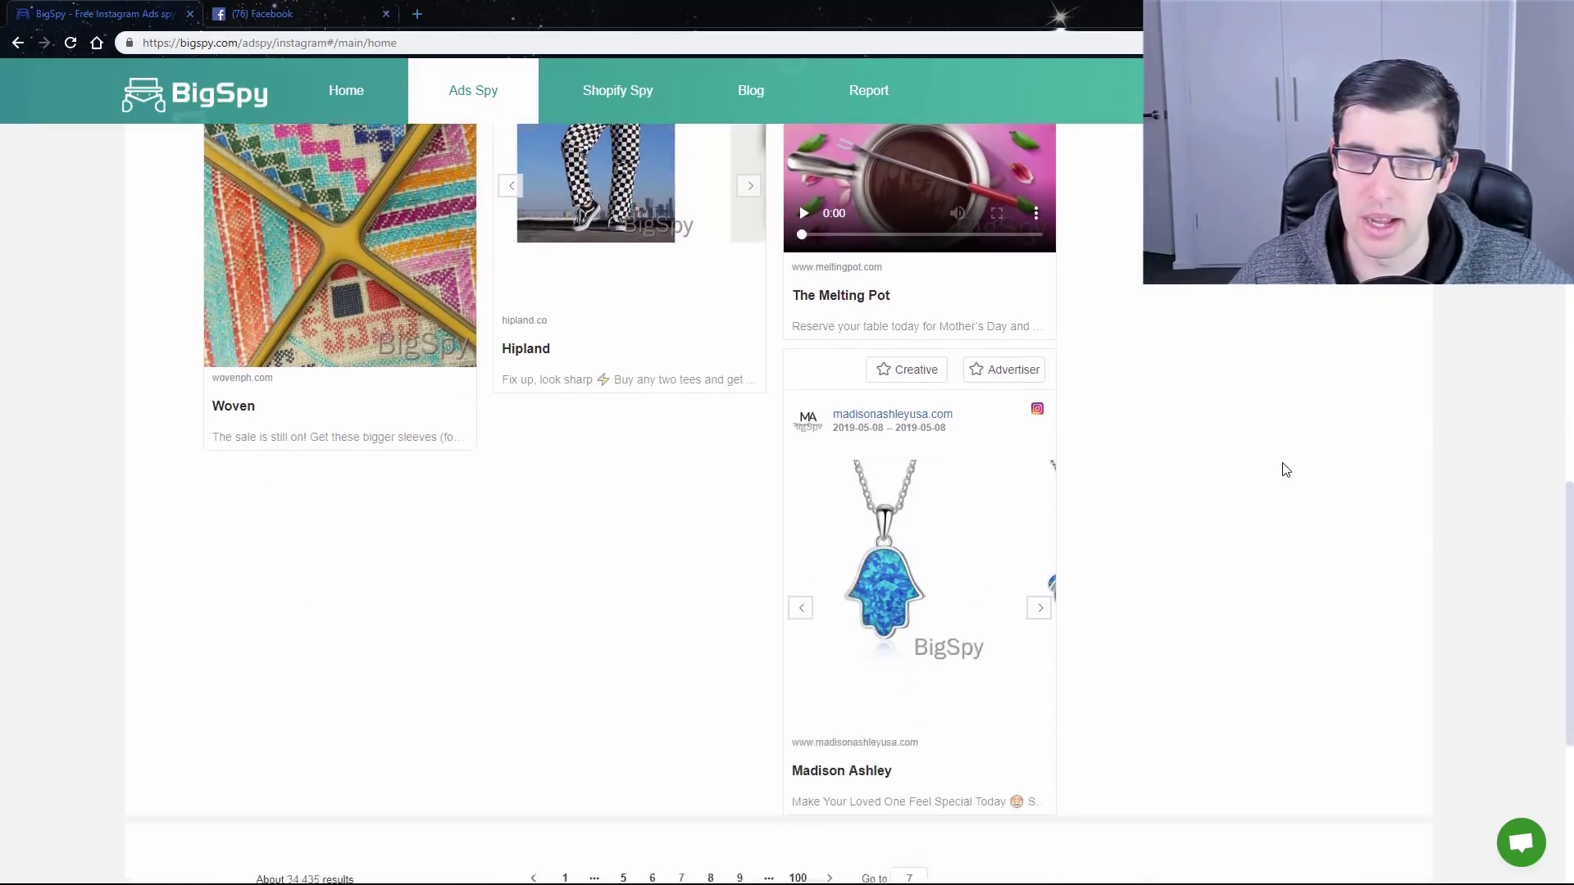
{"action": "scroll", "coordinate": [1285, 469], "scroll_direction": "up", "scroll_amount": 12}
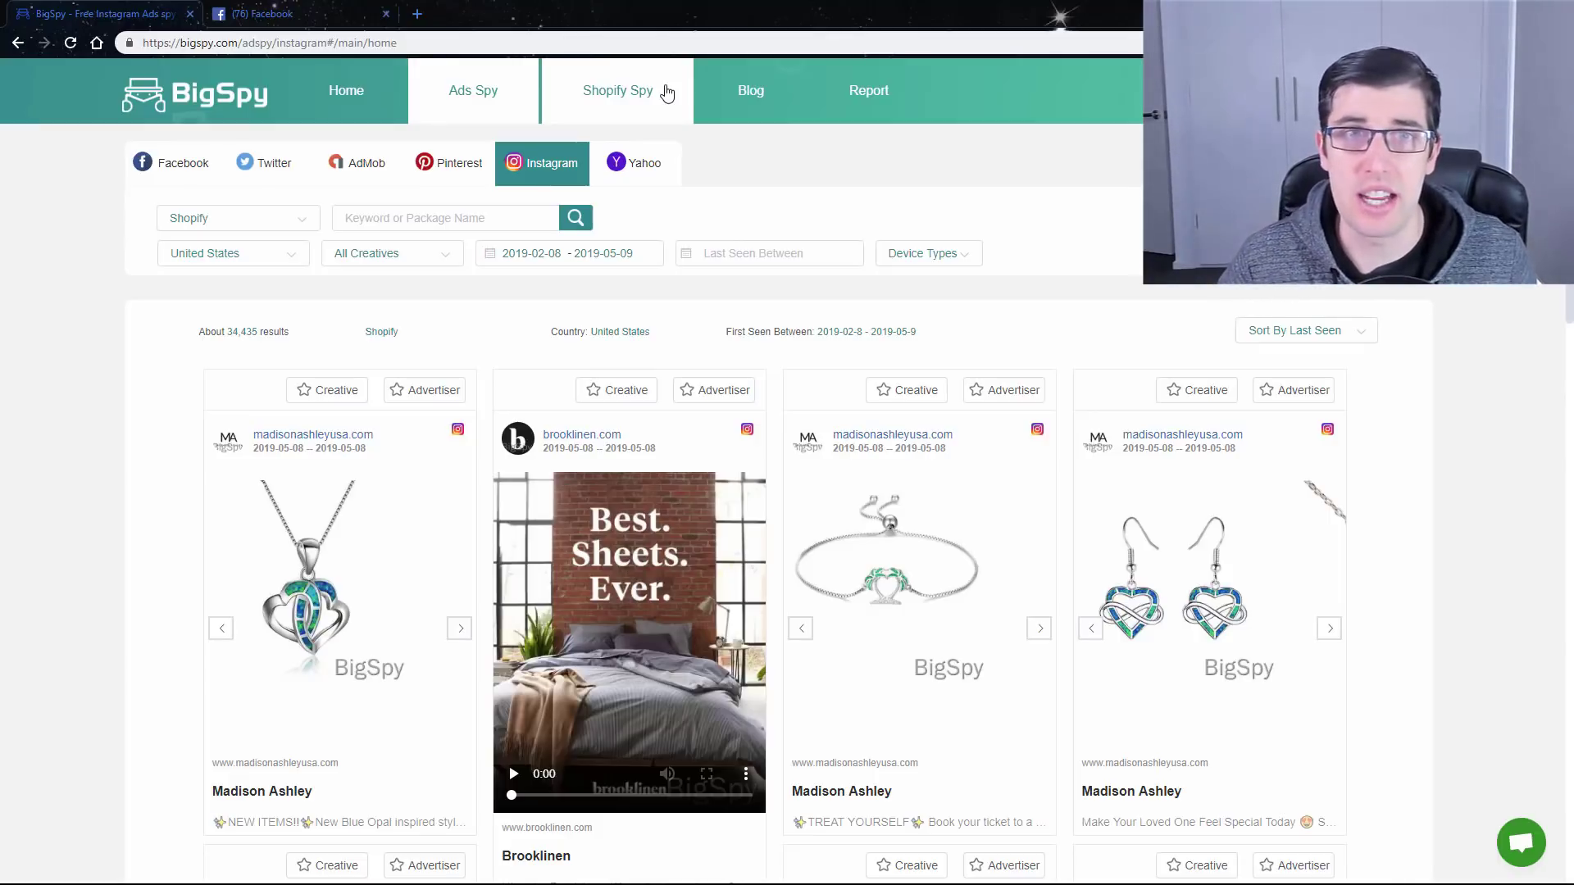
Step: Go to Shopify Spy Products and set the category to Pets
{"action": "left_click", "coordinate": [667, 93]}
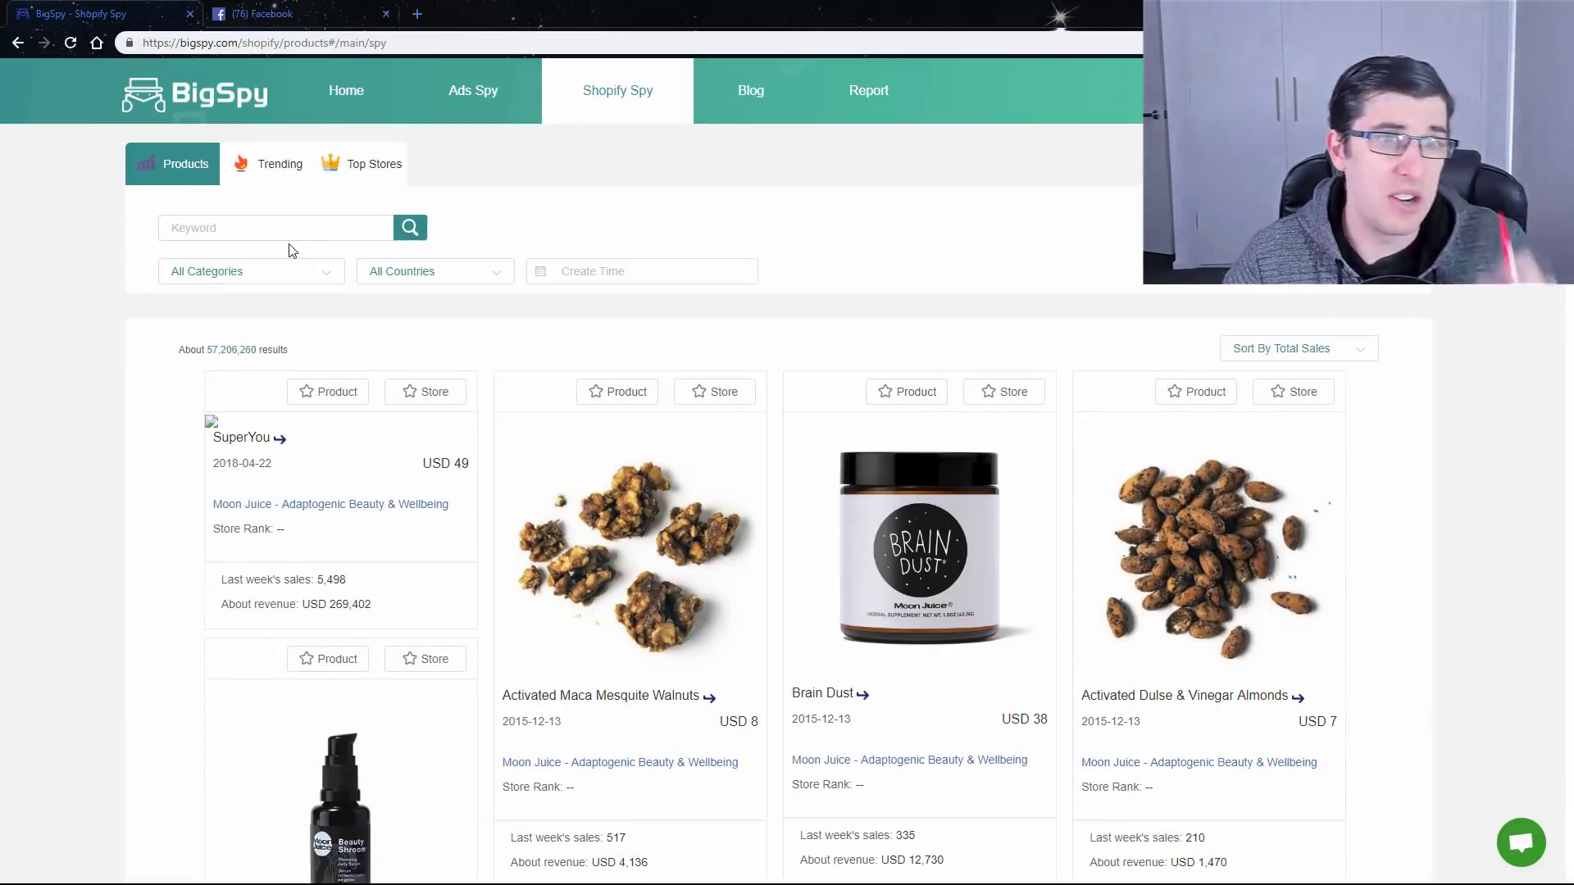
{"action": "left_click", "coordinate": [218, 275]}
{"action": "scroll", "coordinate": [255, 389], "scroll_direction": "down", "scroll_amount": 1}
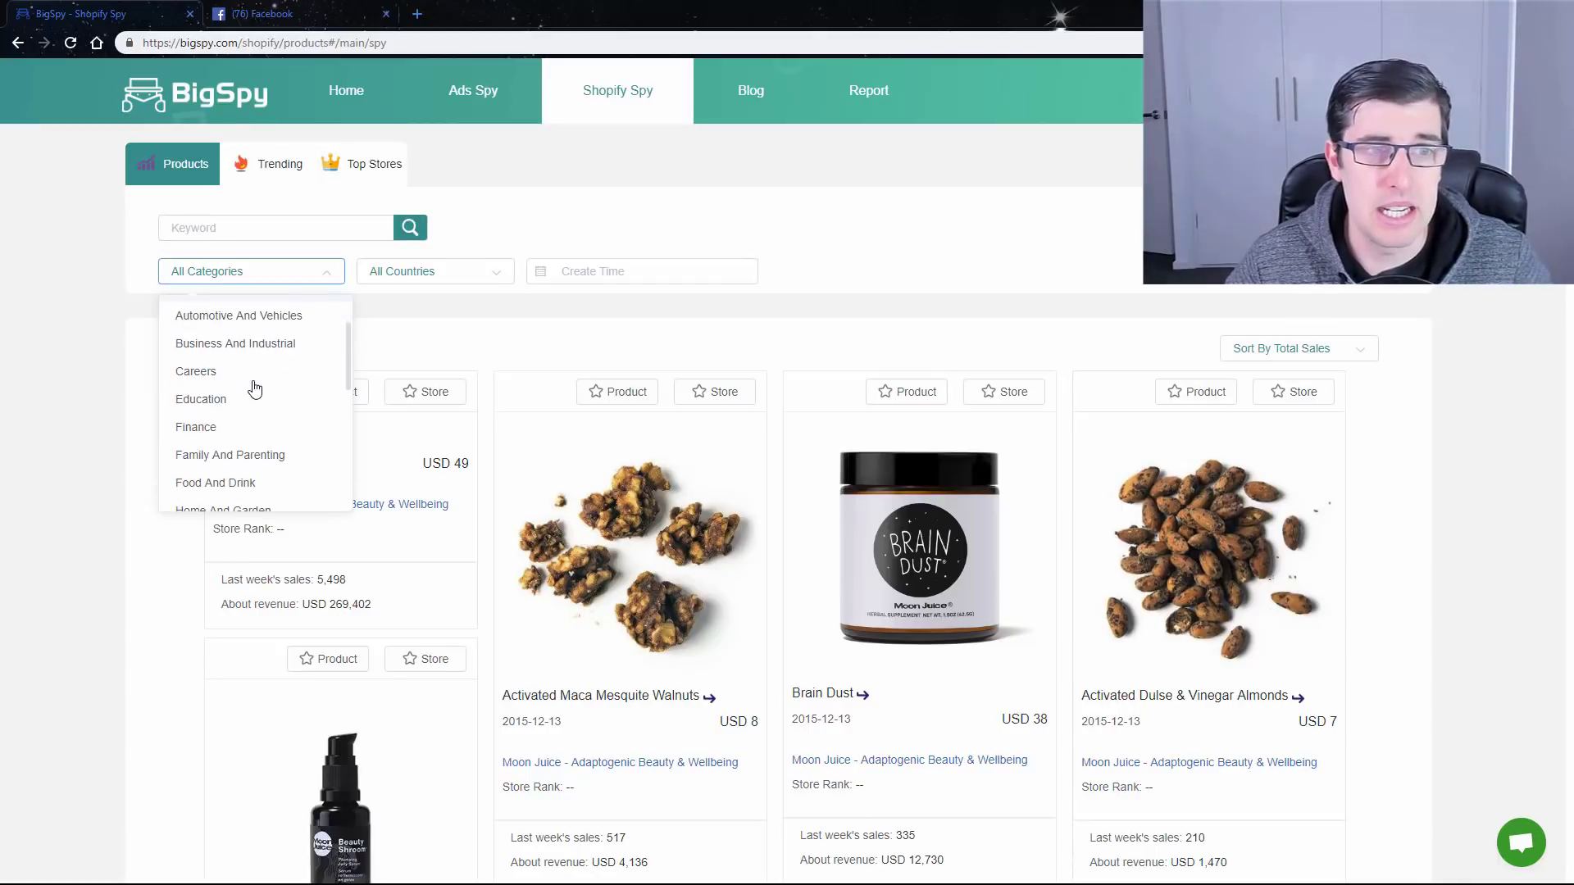
{"action": "scroll", "coordinate": [274, 369], "scroll_direction": "down", "scroll_amount": 2}
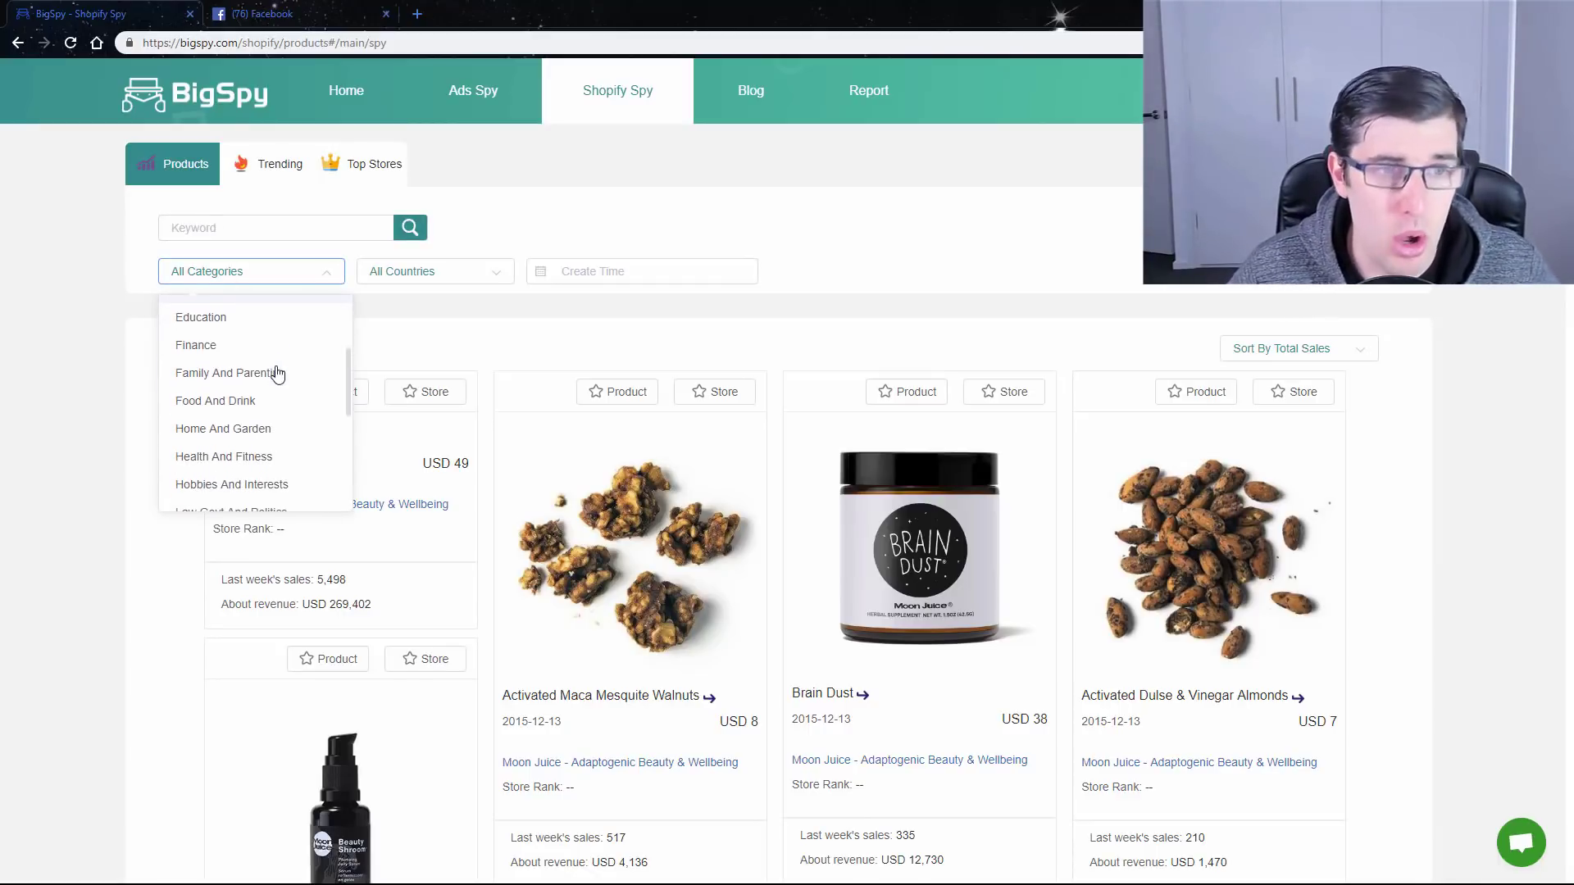
{"action": "scroll", "coordinate": [279, 374], "scroll_direction": "down", "scroll_amount": 2}
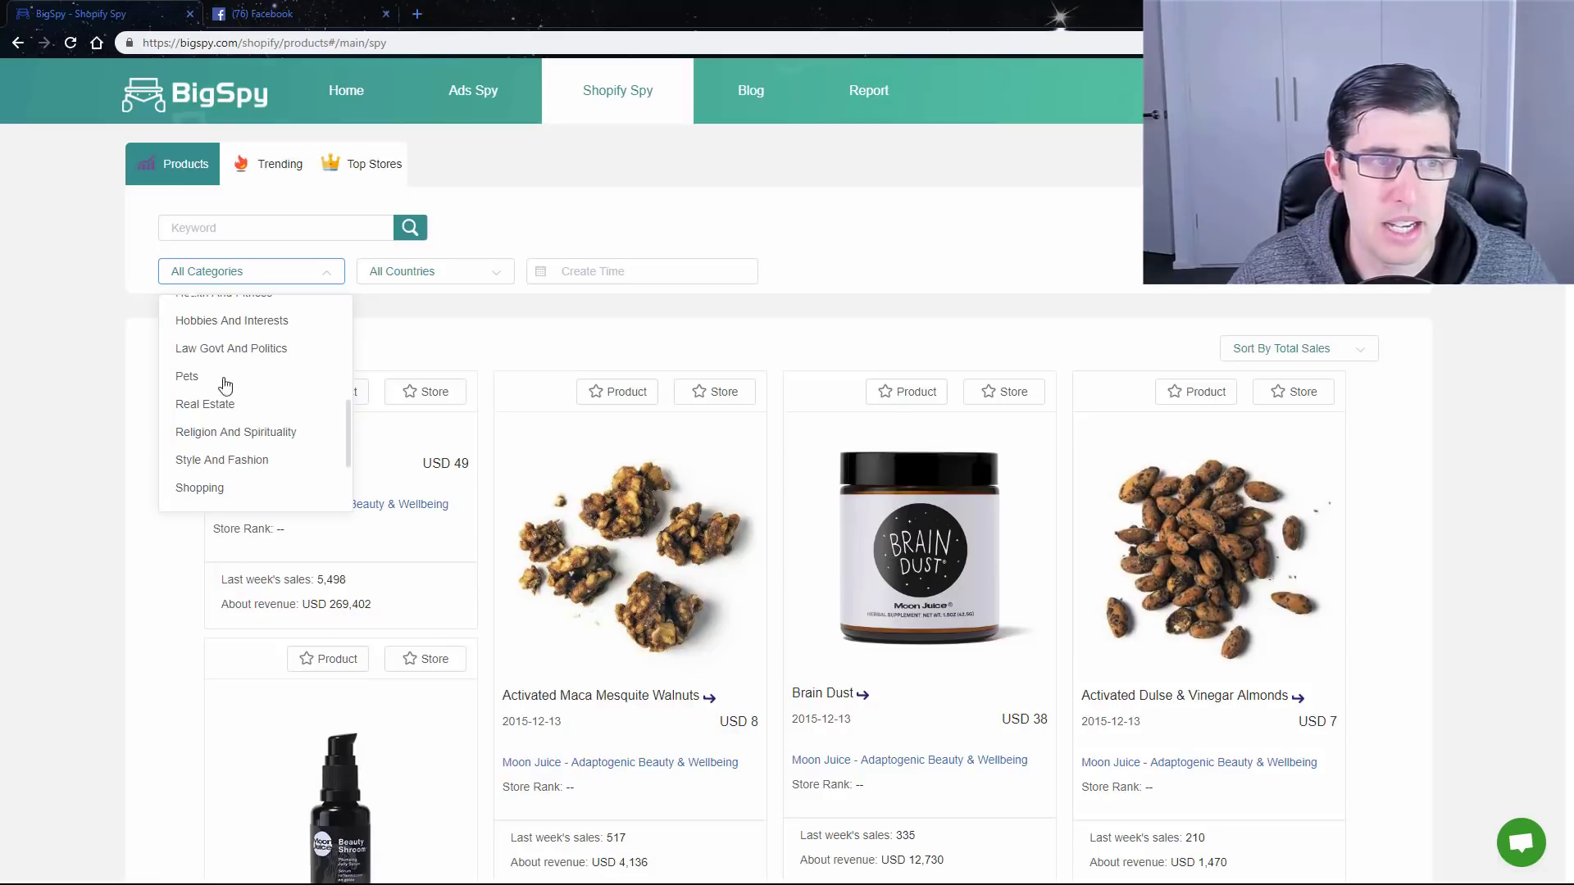
{"action": "left_click", "coordinate": [235, 374]}
Step: Keep All Countries and limit Create Time to 2019-02-08 through 2019-05-09
{"action": "left_click", "coordinate": [456, 275]}
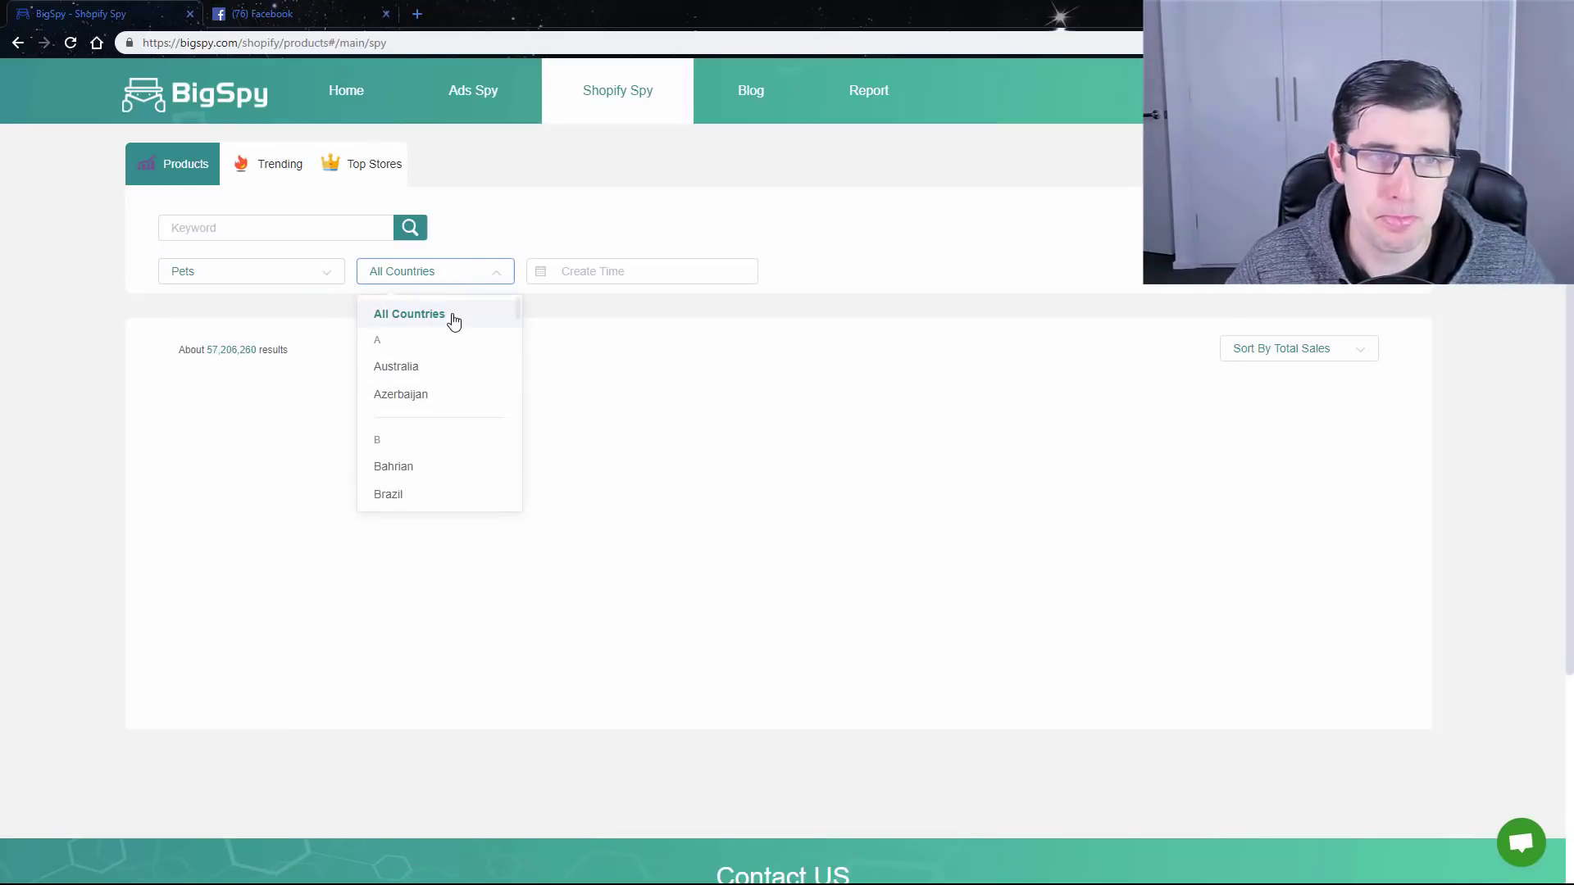
{"action": "left_click", "coordinate": [197, 393]}
{"action": "left_click", "coordinate": [563, 273]}
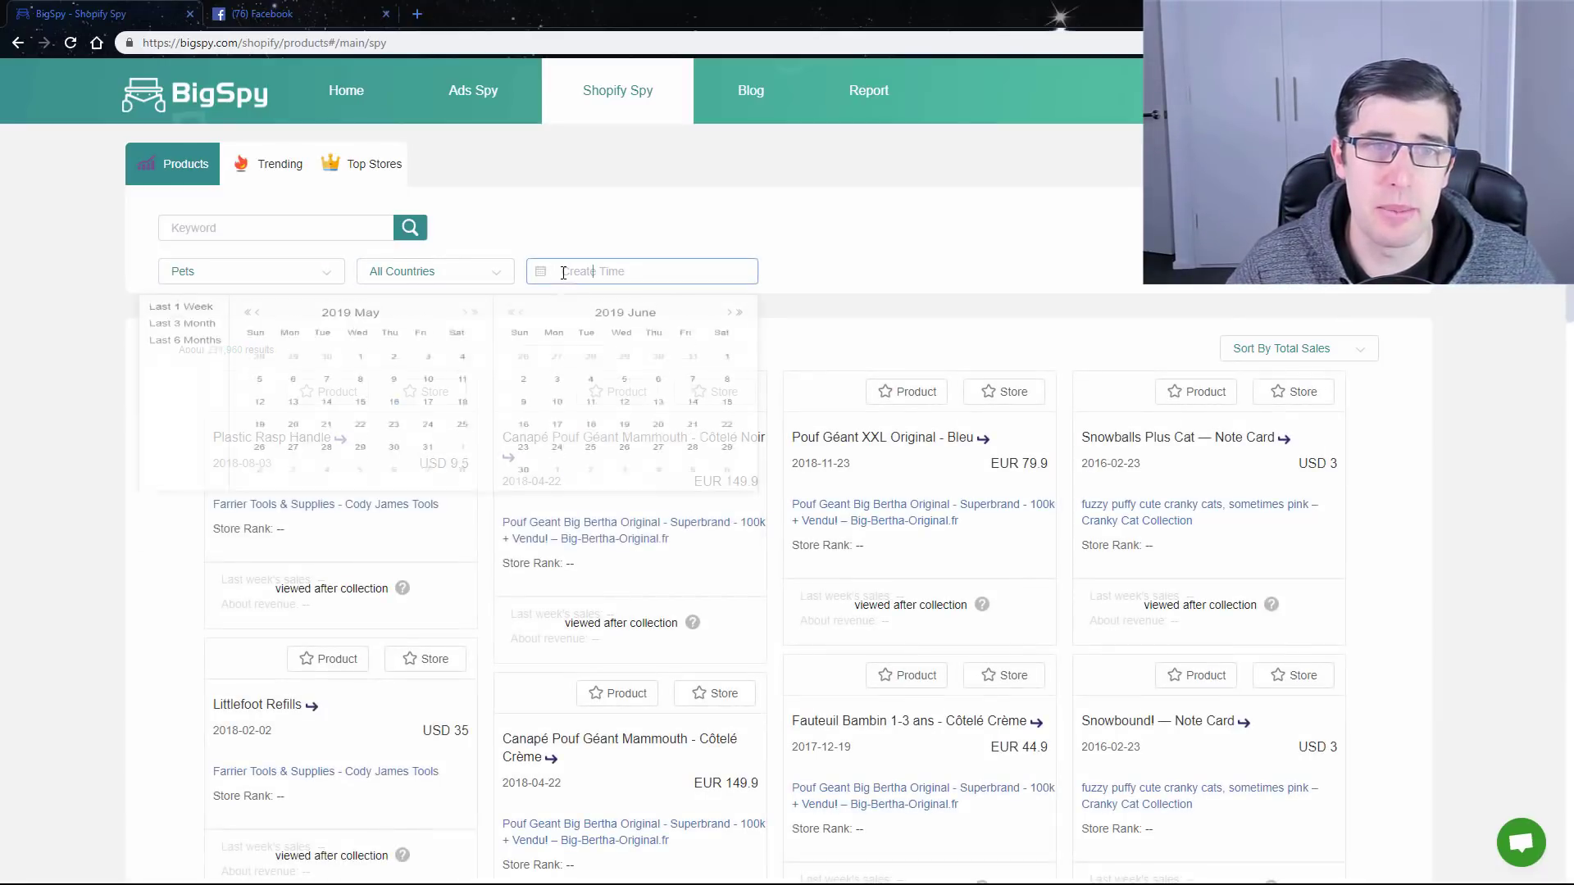
{"action": "left_click", "coordinate": [201, 324]}
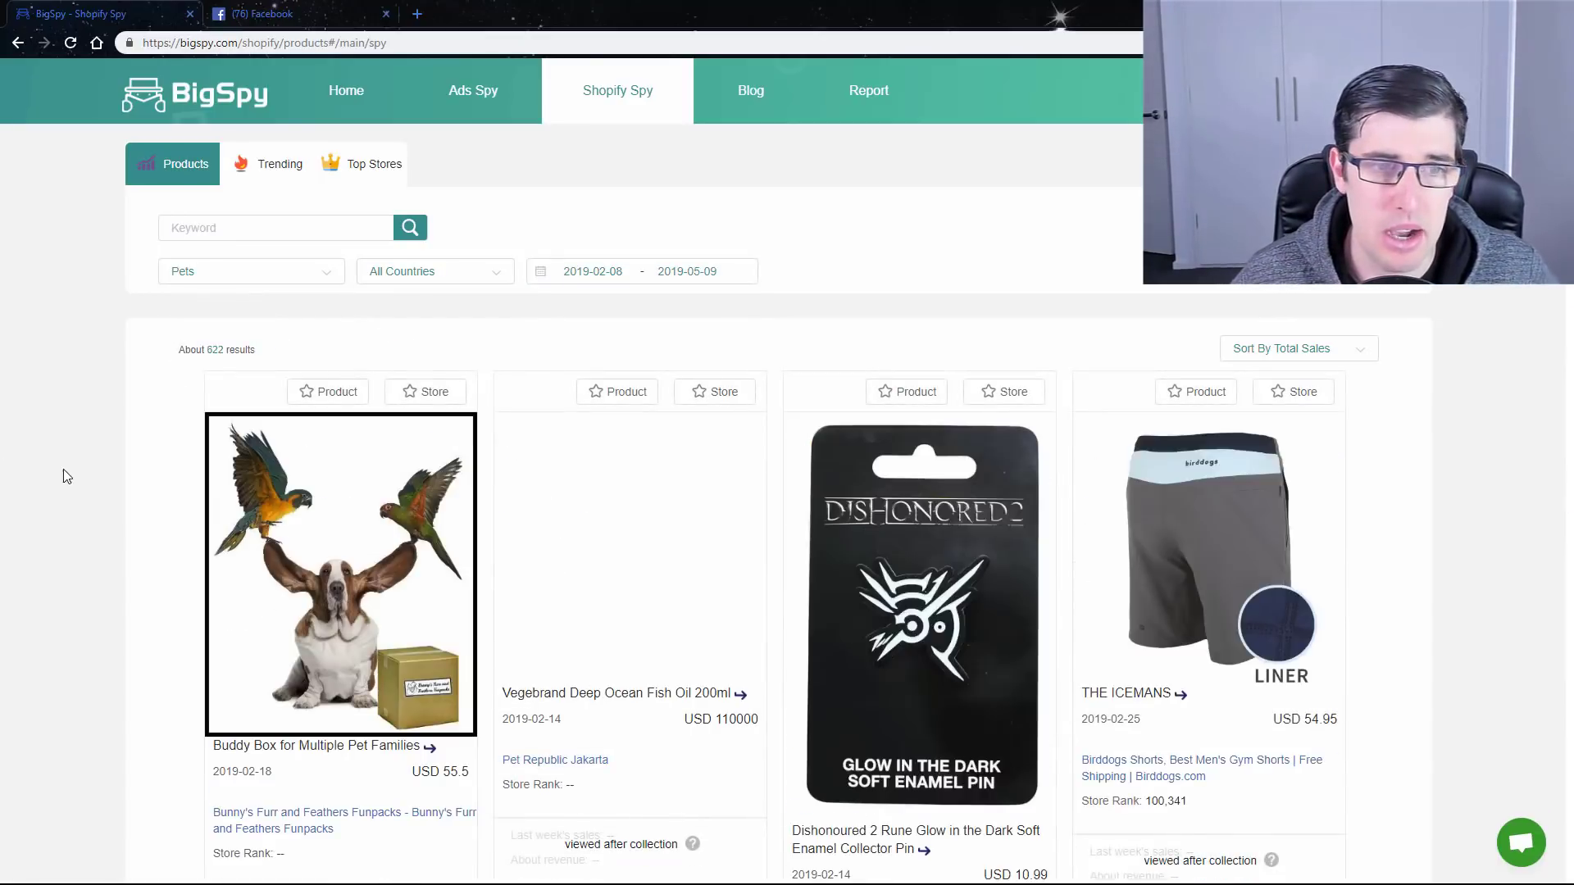
{"action": "scroll", "coordinate": [1430, 462], "scroll_direction": "down", "scroll_amount": 6}
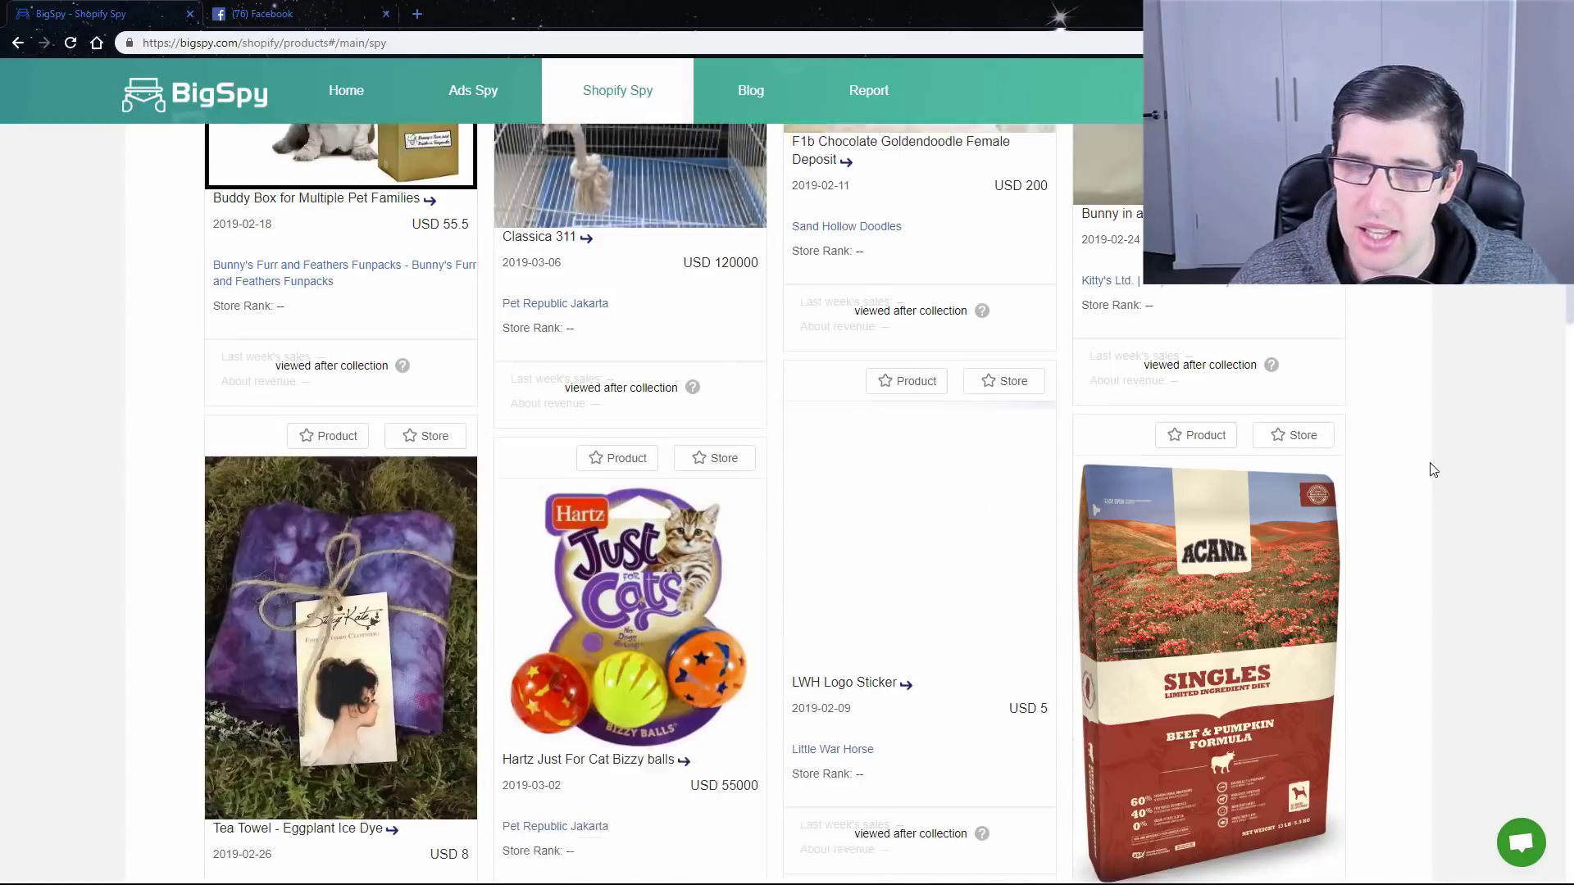
{"action": "scroll", "coordinate": [1434, 469], "scroll_direction": "down", "scroll_amount": 6}
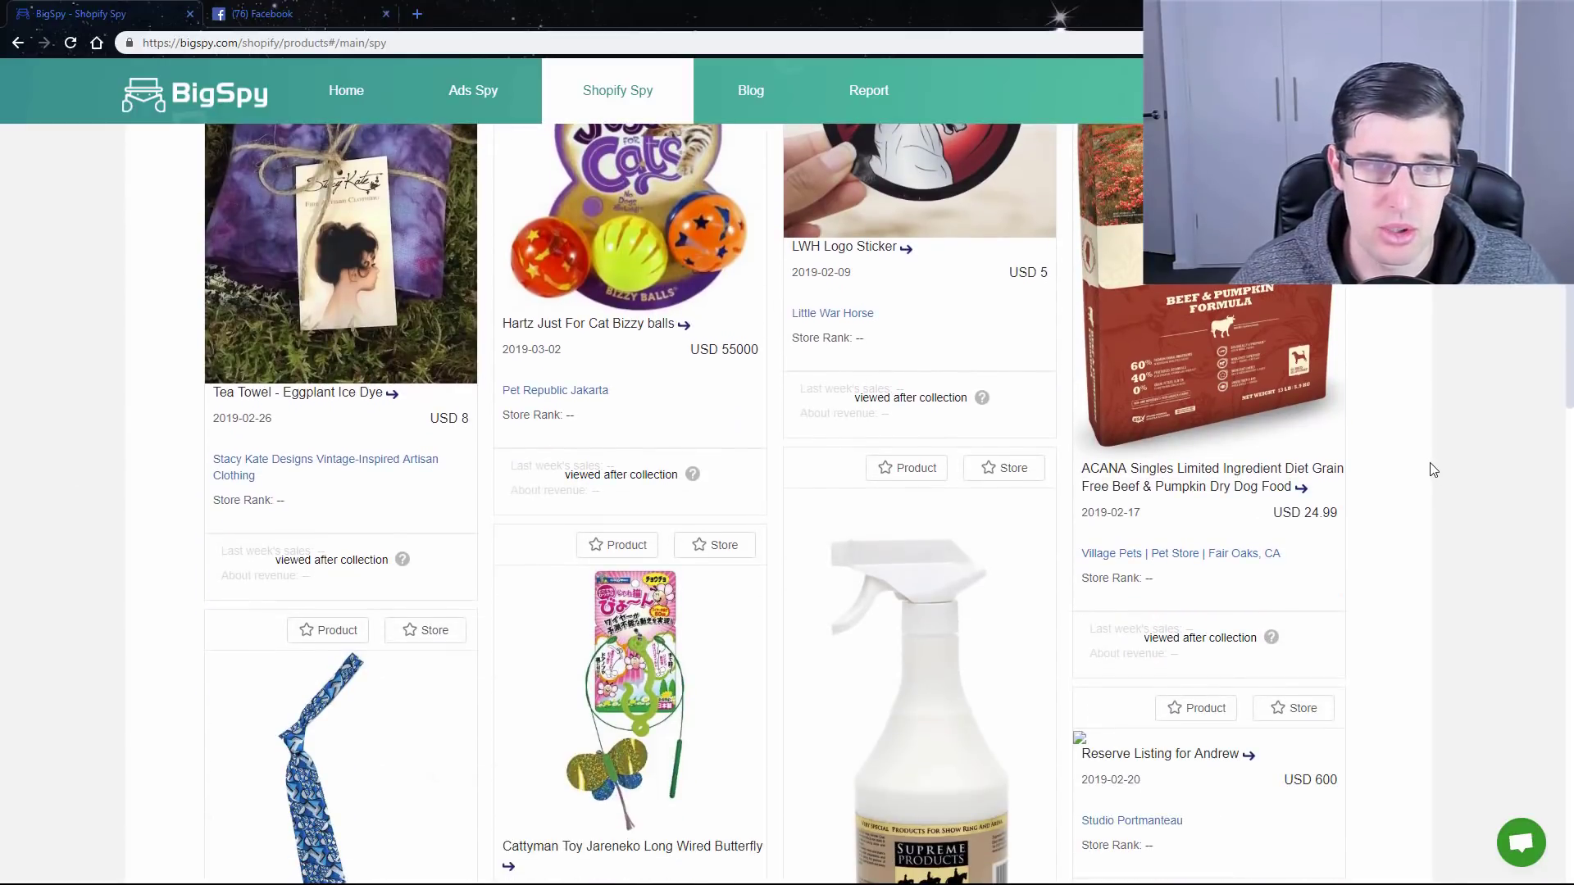
{"action": "scroll", "coordinate": [1434, 470], "scroll_direction": "down", "scroll_amount": 10}
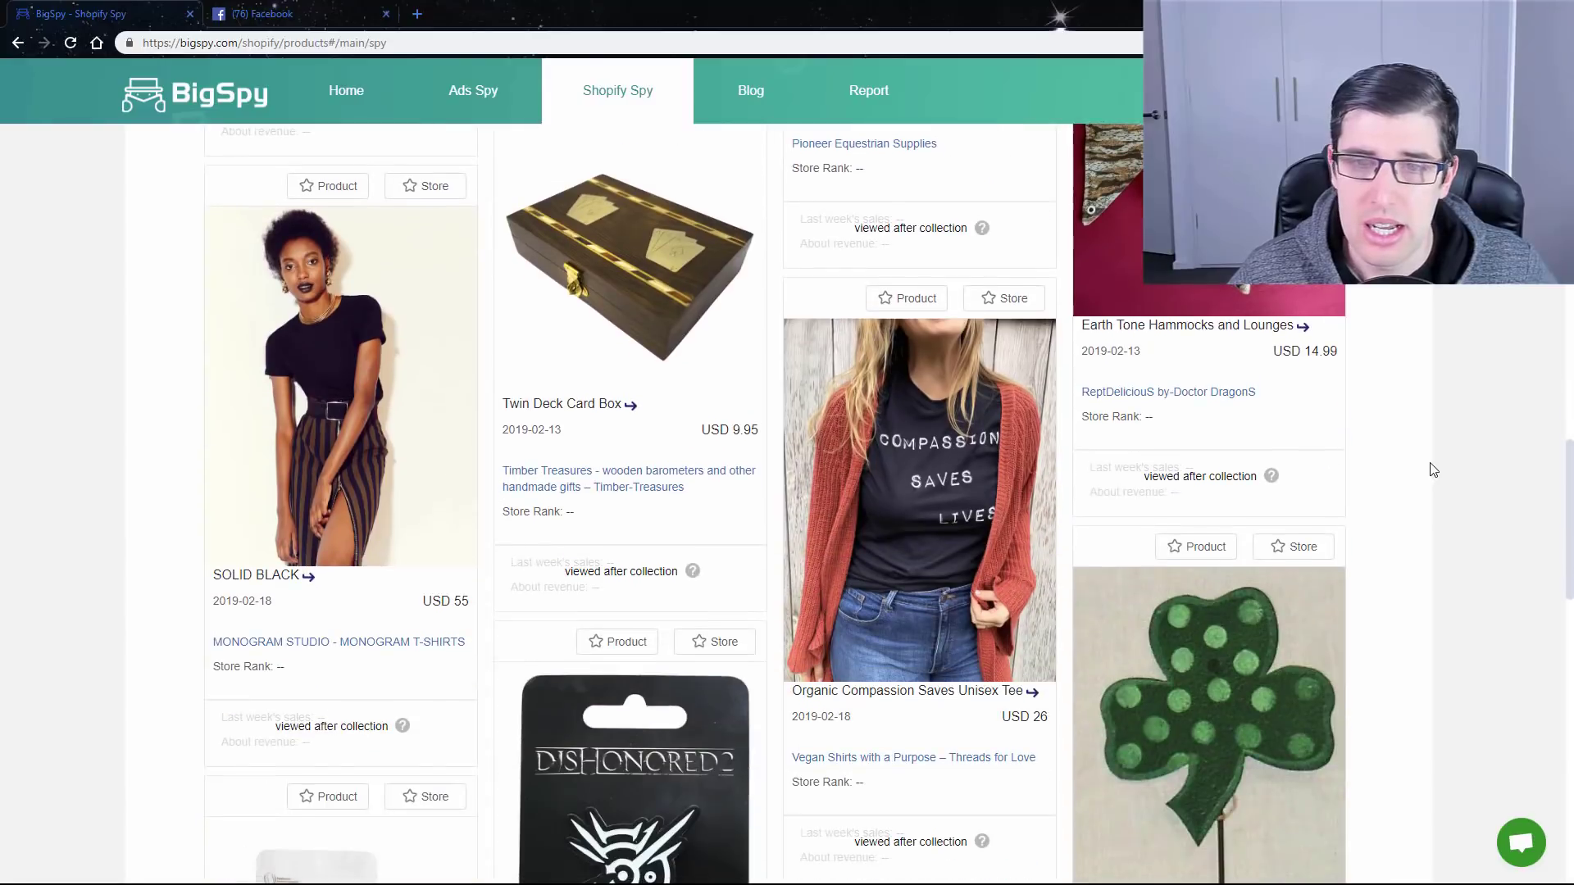
{"action": "scroll", "coordinate": [1434, 470], "scroll_direction": "down", "scroll_amount": 11}
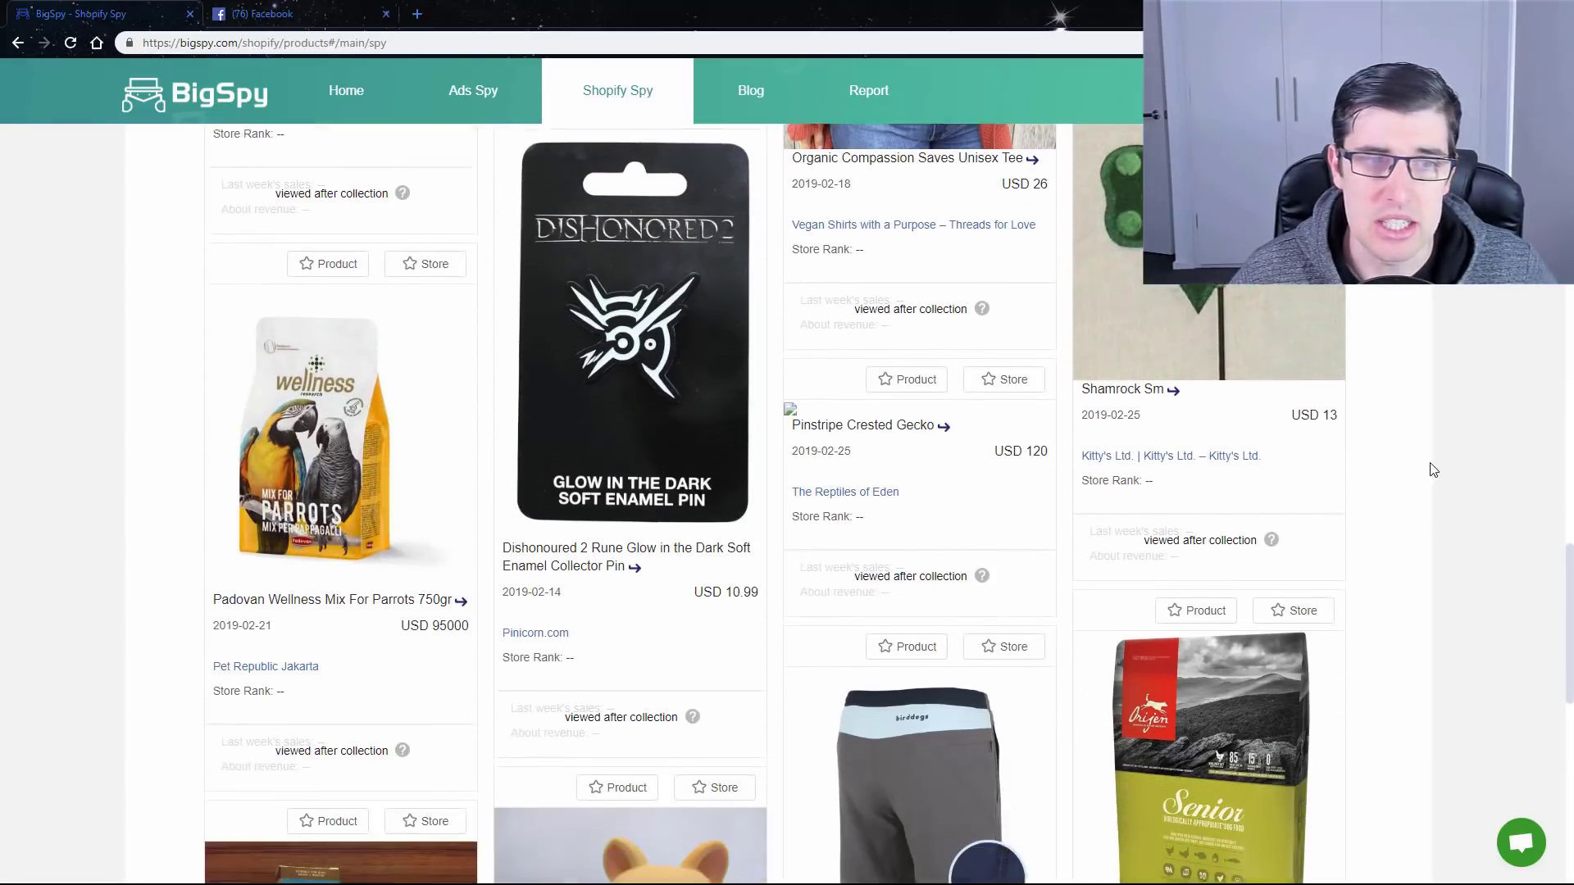
{"action": "scroll", "coordinate": [1434, 470], "scroll_direction": "up", "scroll_amount": 20}
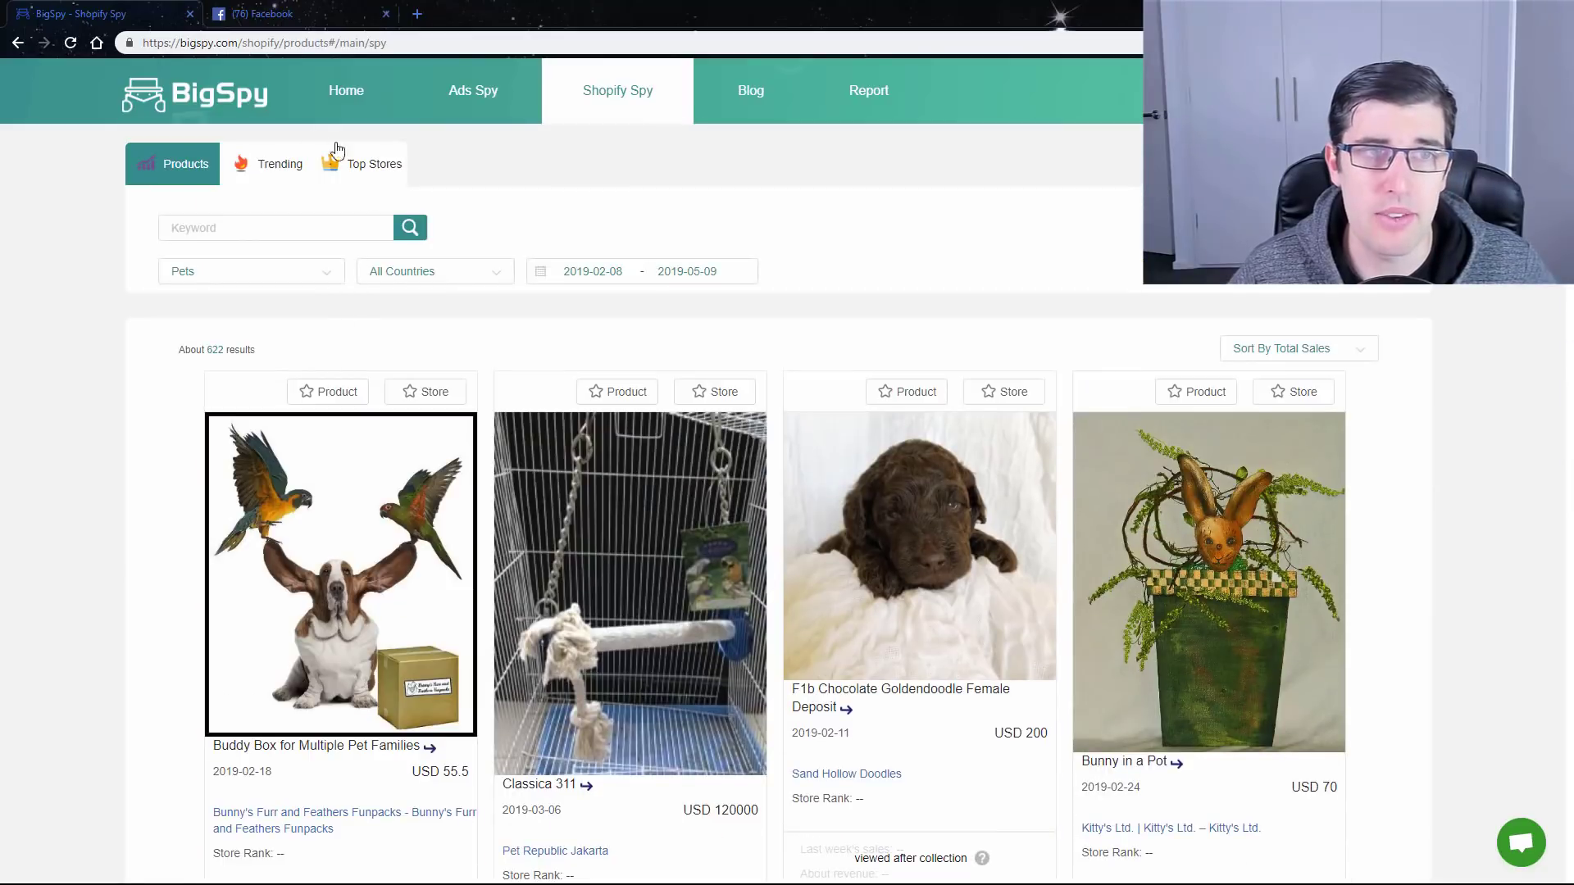
Step: Switch to Trending products and restrict them to the Pets category
{"action": "left_click", "coordinate": [278, 162]}
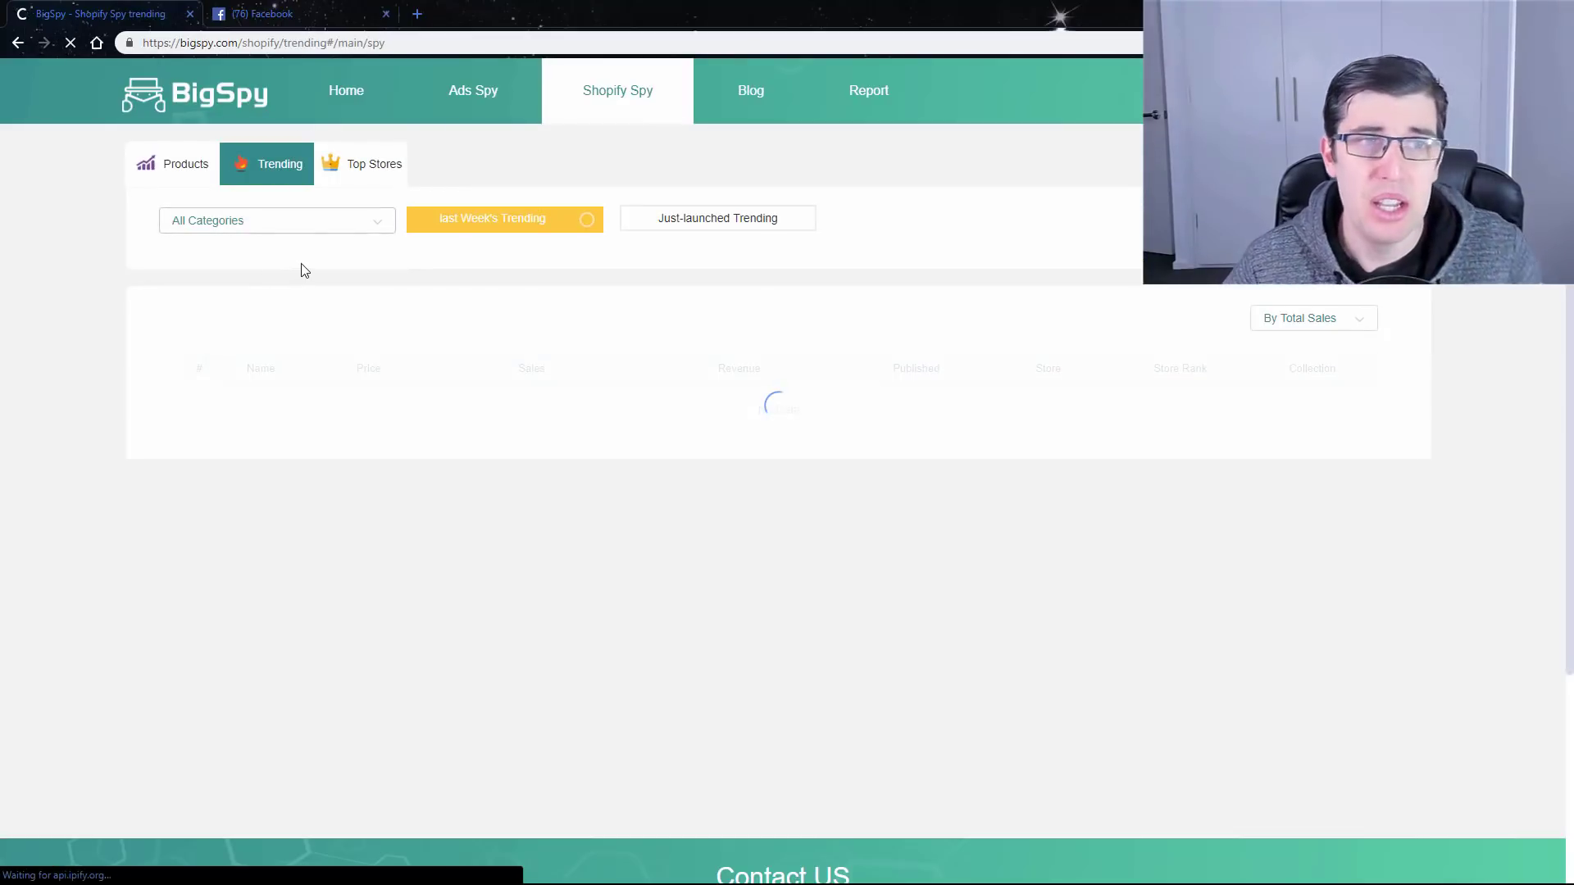
{"action": "left_click", "coordinate": [315, 228]}
{"action": "scroll", "coordinate": [262, 328], "scroll_direction": "down", "scroll_amount": 3}
{"action": "scroll", "coordinate": [260, 327], "scroll_direction": "down", "scroll_amount": 2}
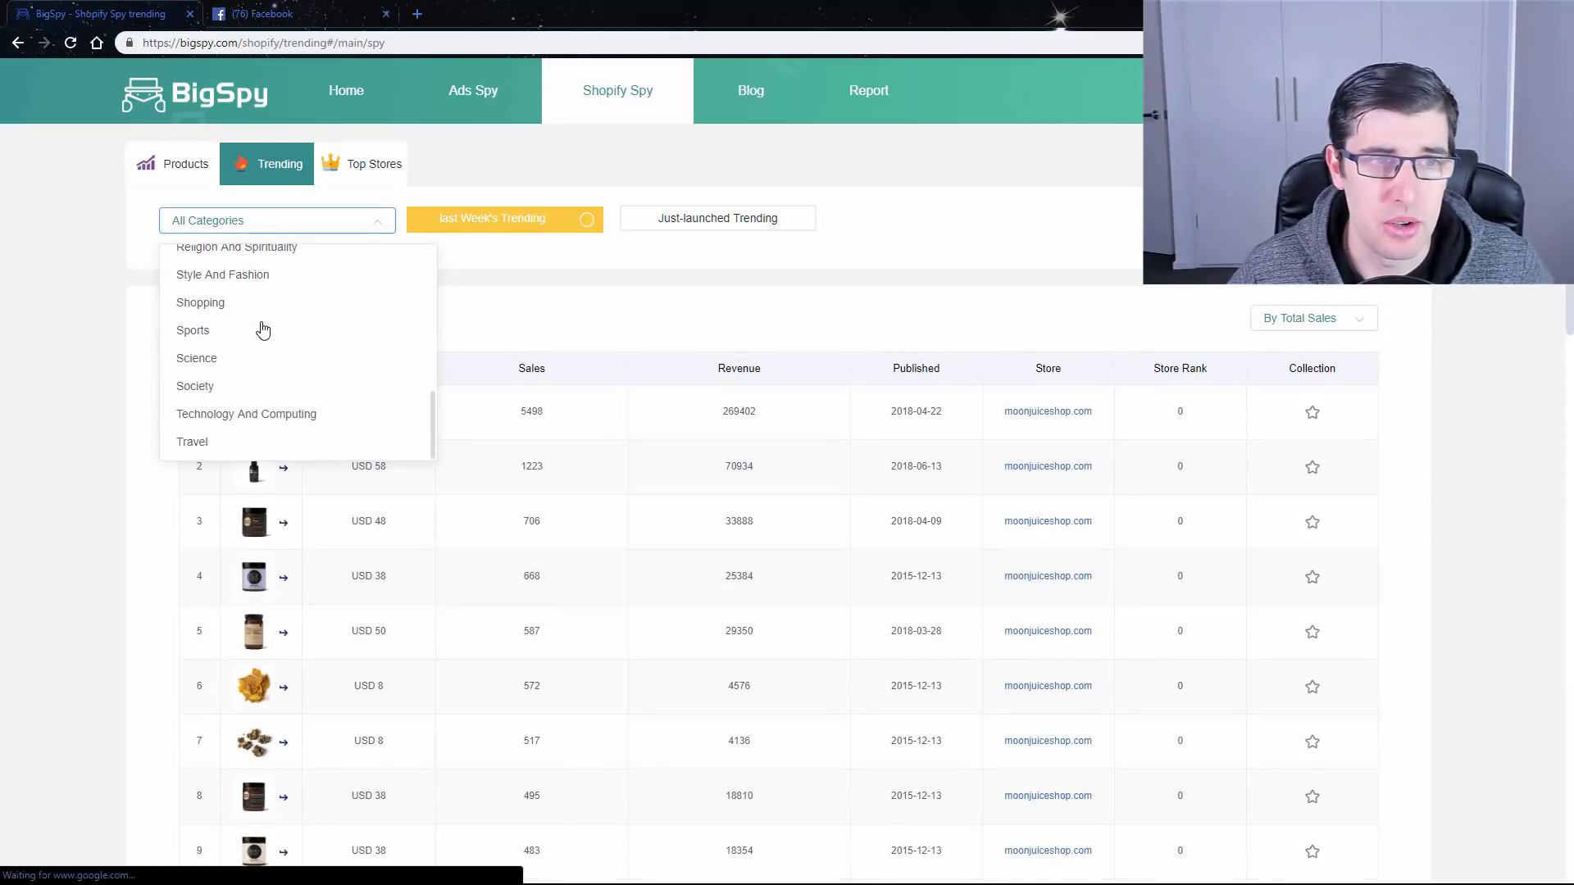
{"action": "scroll", "coordinate": [242, 357], "scroll_direction": "up", "scroll_amount": 2}
{"action": "left_click", "coordinate": [242, 355]}
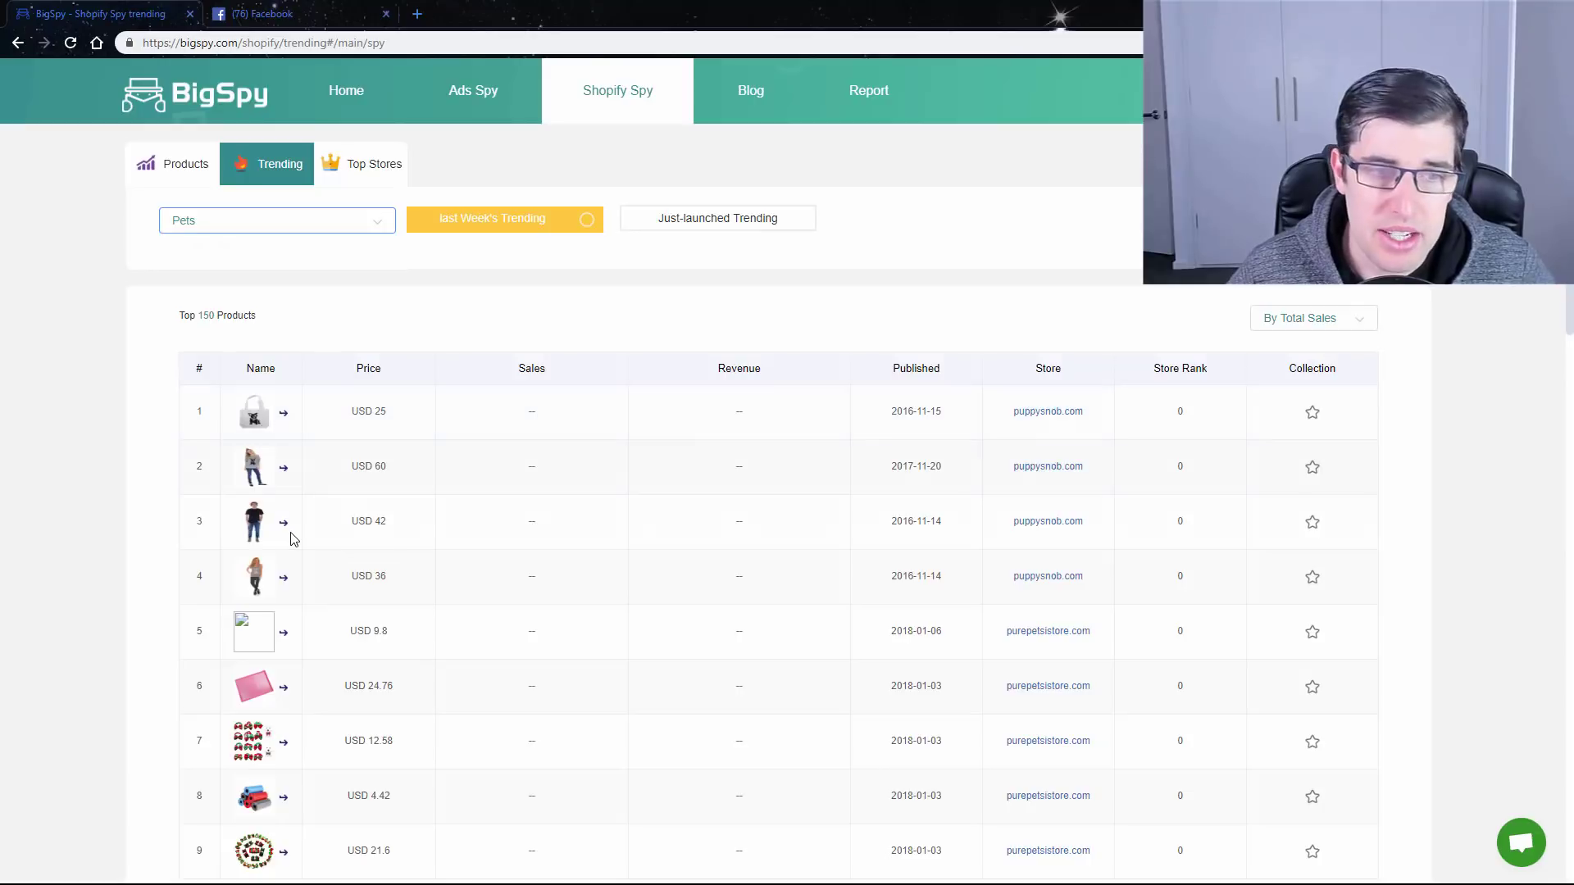
{"action": "scroll", "coordinate": [288, 534], "scroll_direction": "down", "scroll_amount": 1}
{"action": "scroll", "coordinate": [291, 542], "scroll_direction": "down", "scroll_amount": 1}
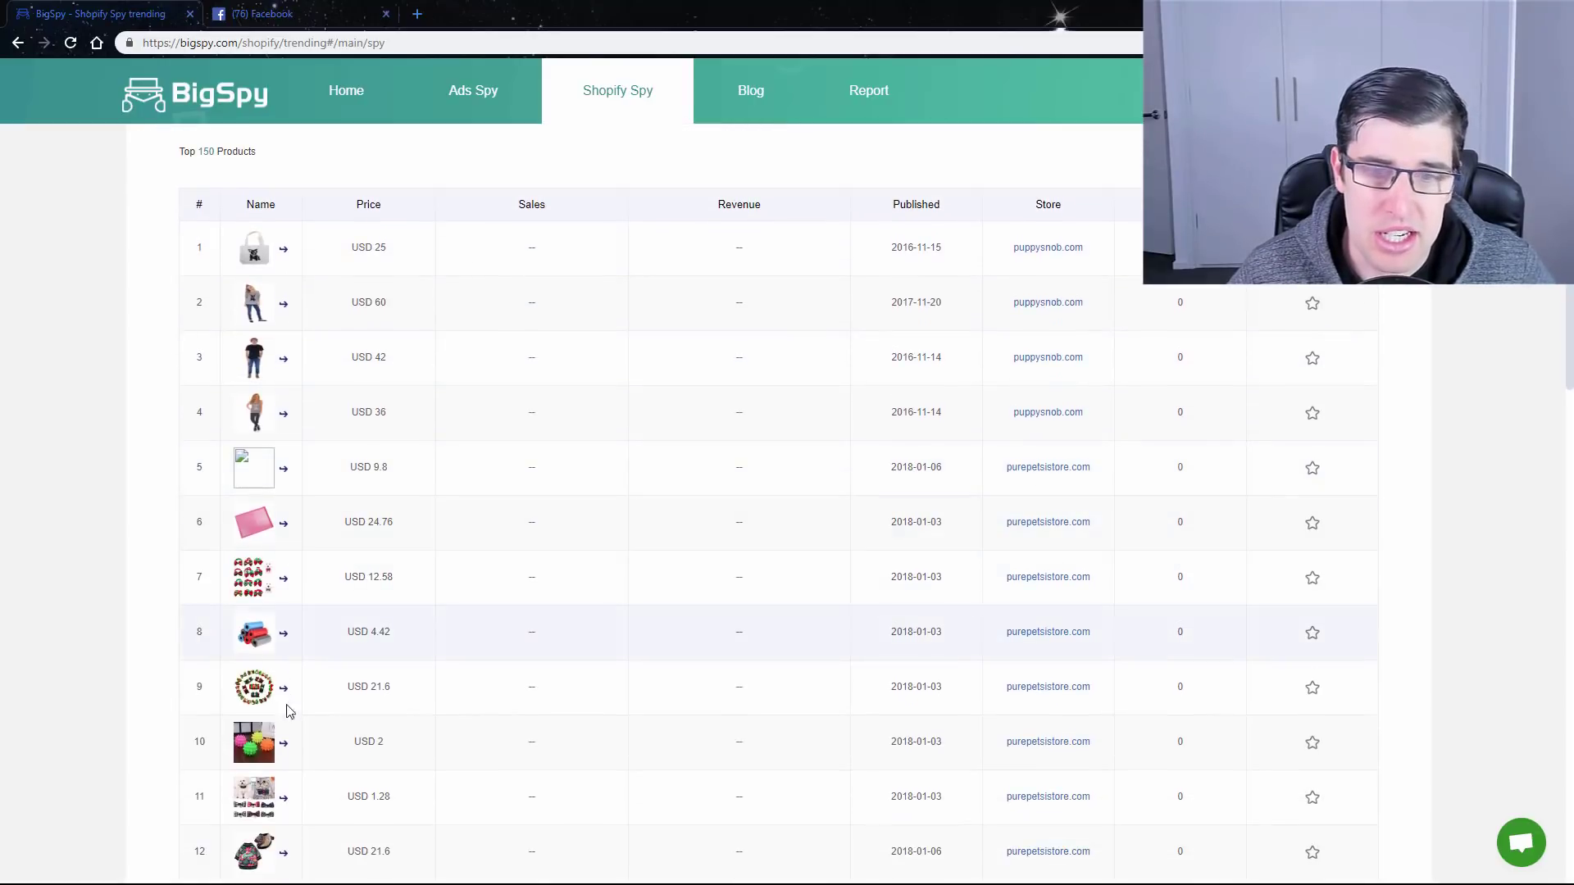
{"action": "scroll", "coordinate": [604, 700], "scroll_direction": "up", "scroll_amount": 2}
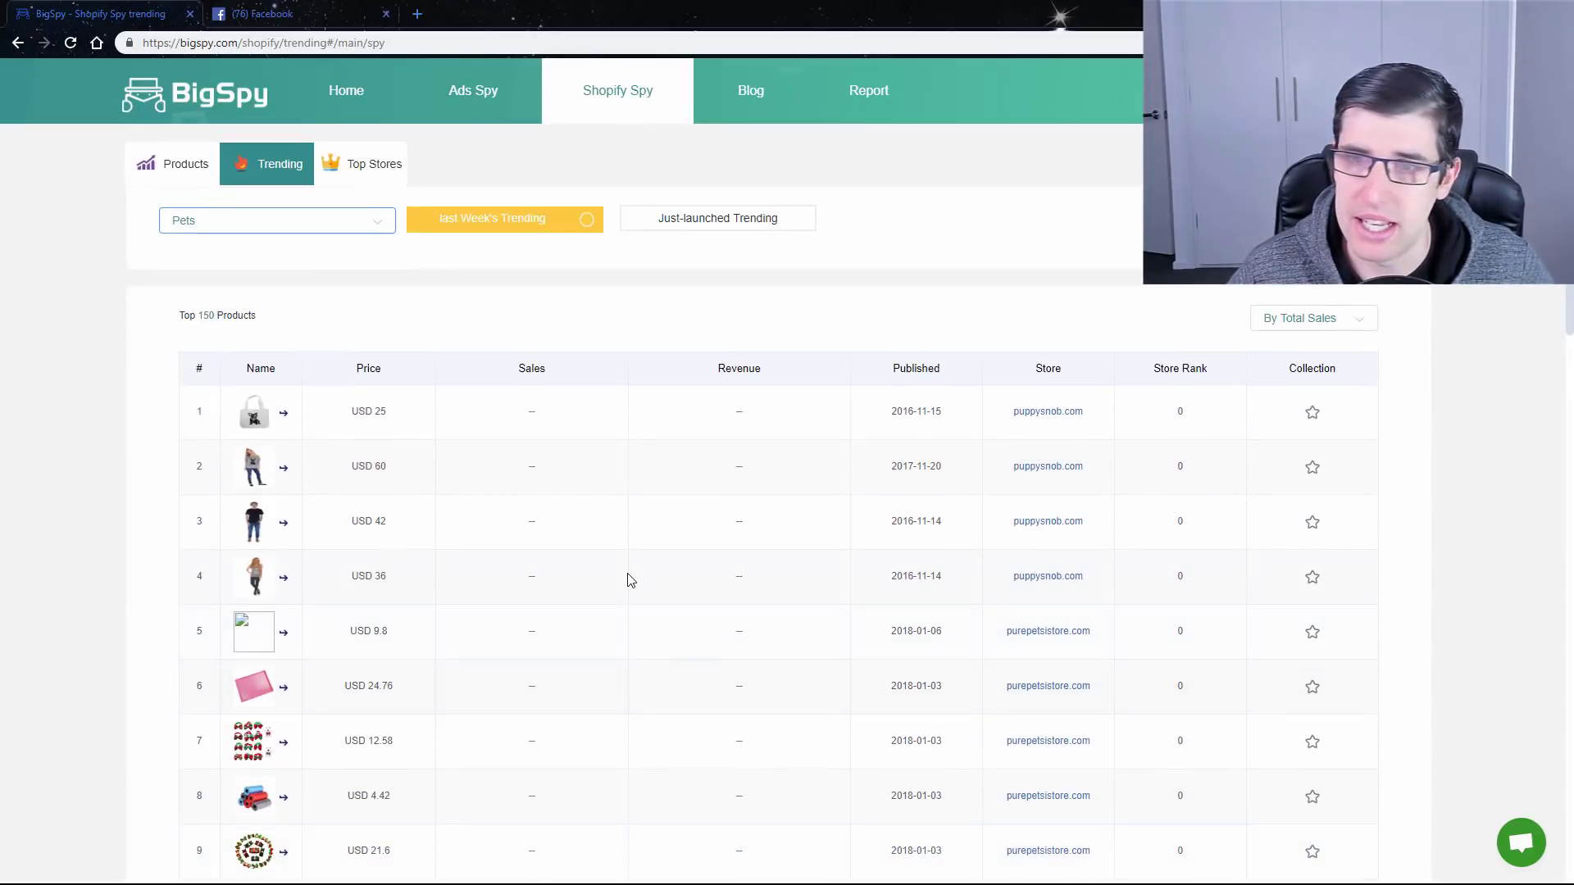
{"action": "scroll", "coordinate": [628, 580], "scroll_direction": "down", "scroll_amount": 3}
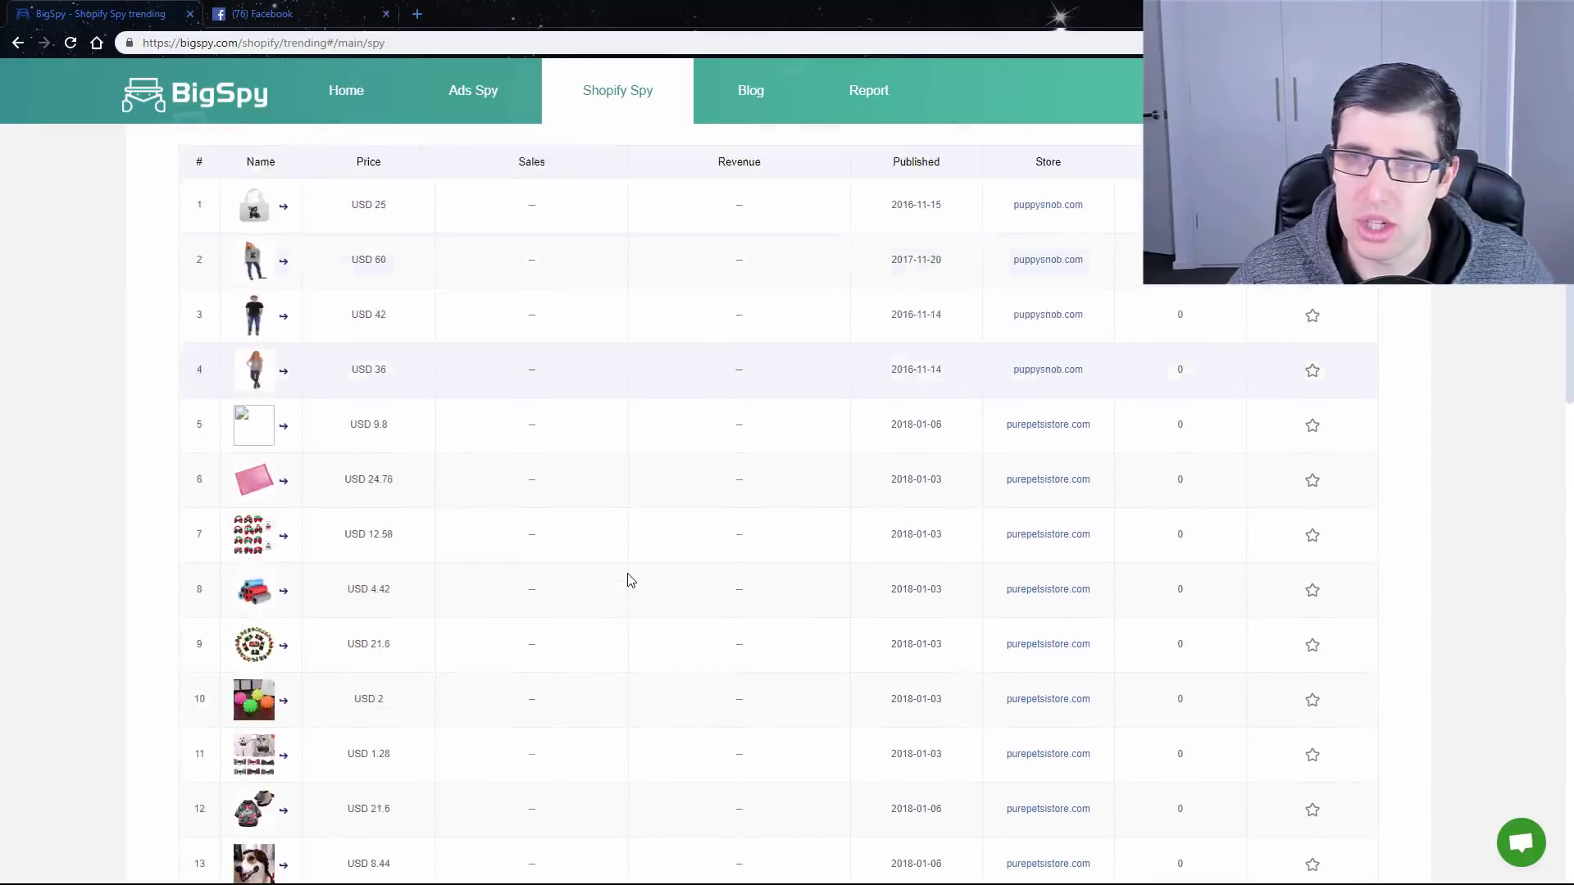
{"action": "scroll", "coordinate": [1464, 311], "scroll_direction": "up", "scroll_amount": 3}
Step: Rank trending products by Total Revenue and reset the category to All Categories
{"action": "left_click", "coordinate": [1315, 322]}
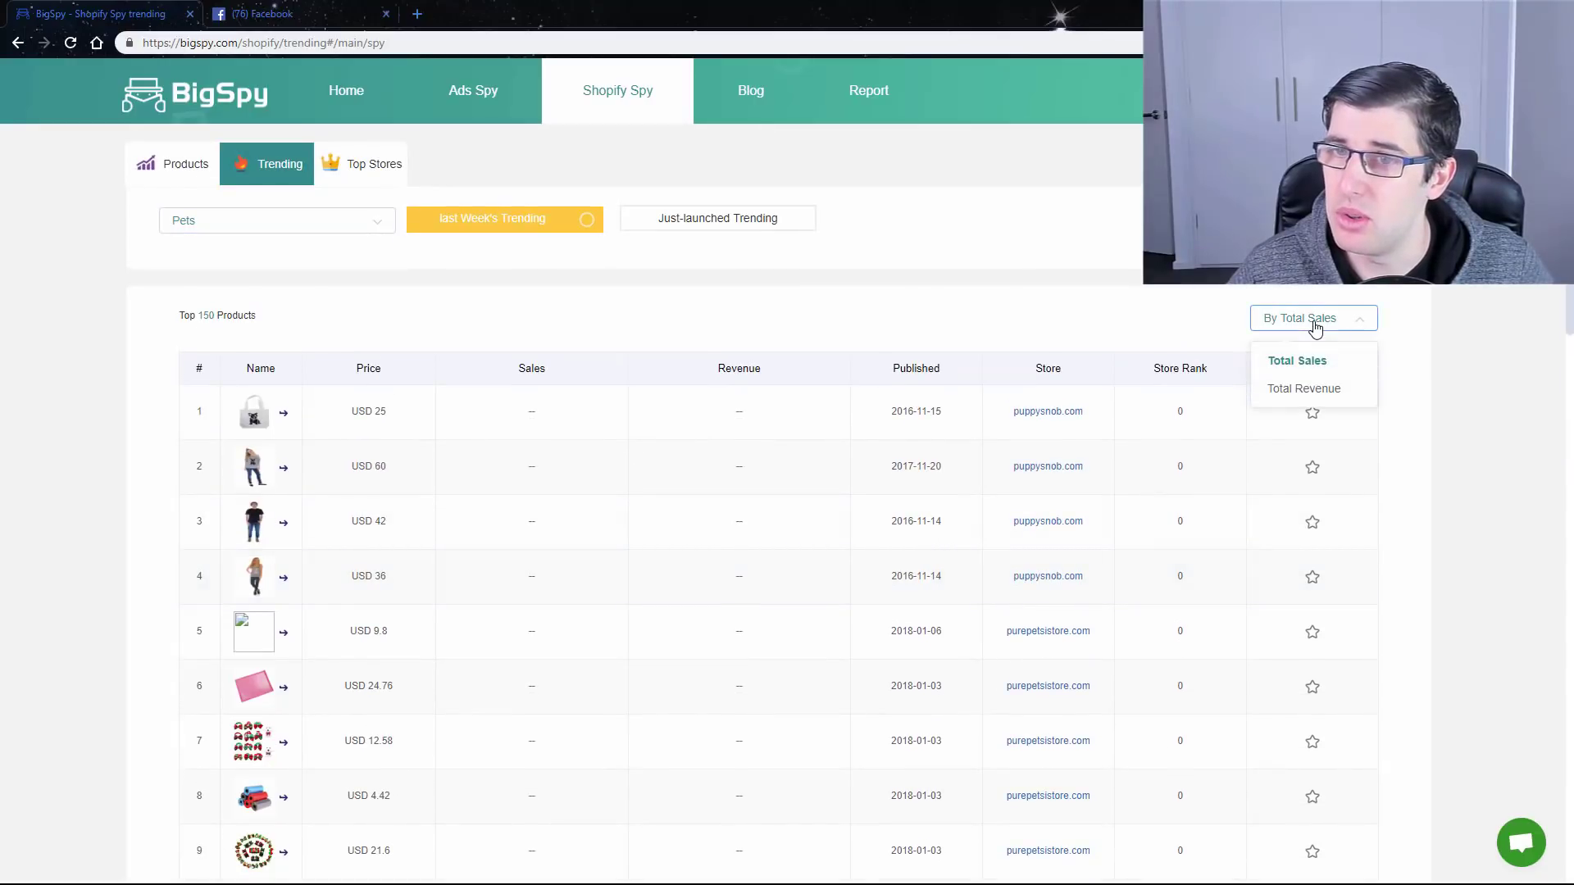
{"action": "left_click", "coordinate": [1326, 385]}
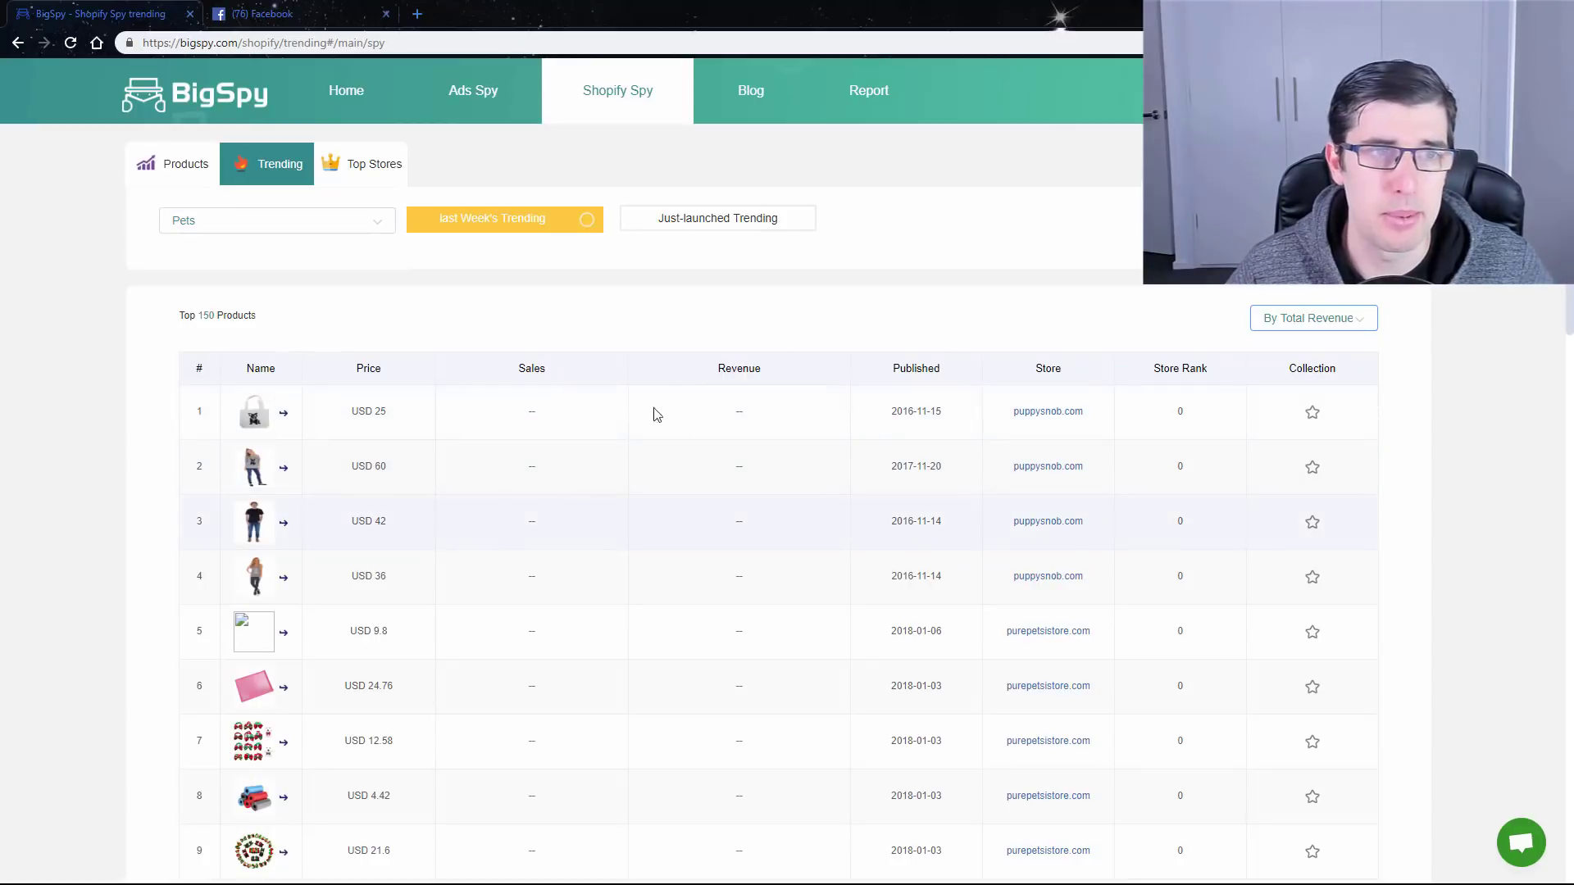
{"action": "left_click", "coordinate": [321, 231]}
{"action": "scroll", "coordinate": [246, 328], "scroll_direction": "up", "scroll_amount": 3}
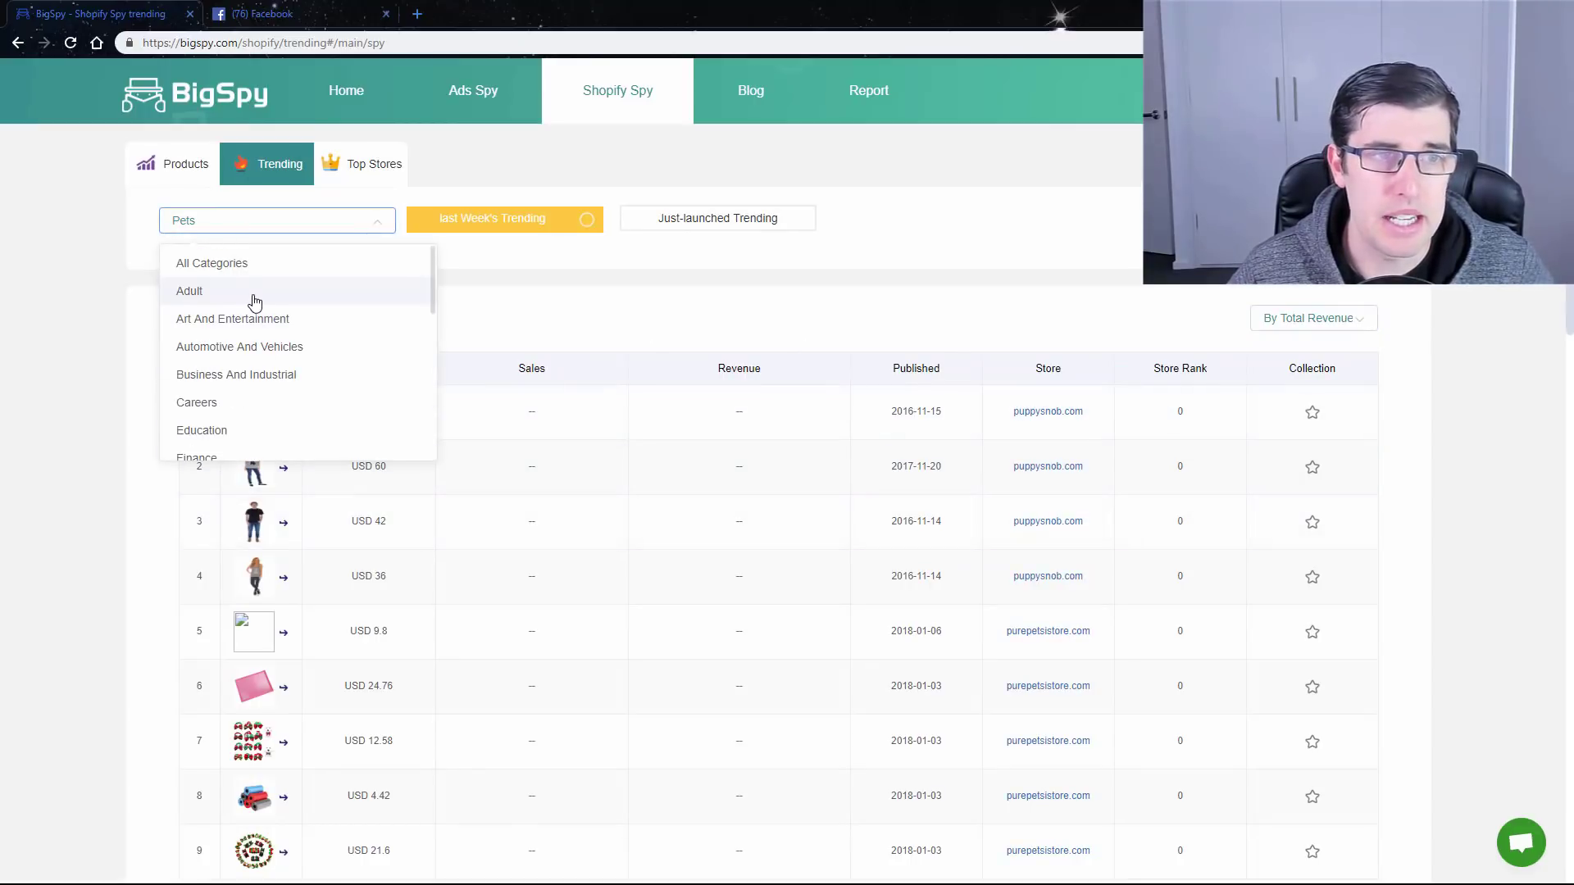
{"action": "left_click", "coordinate": [208, 264]}
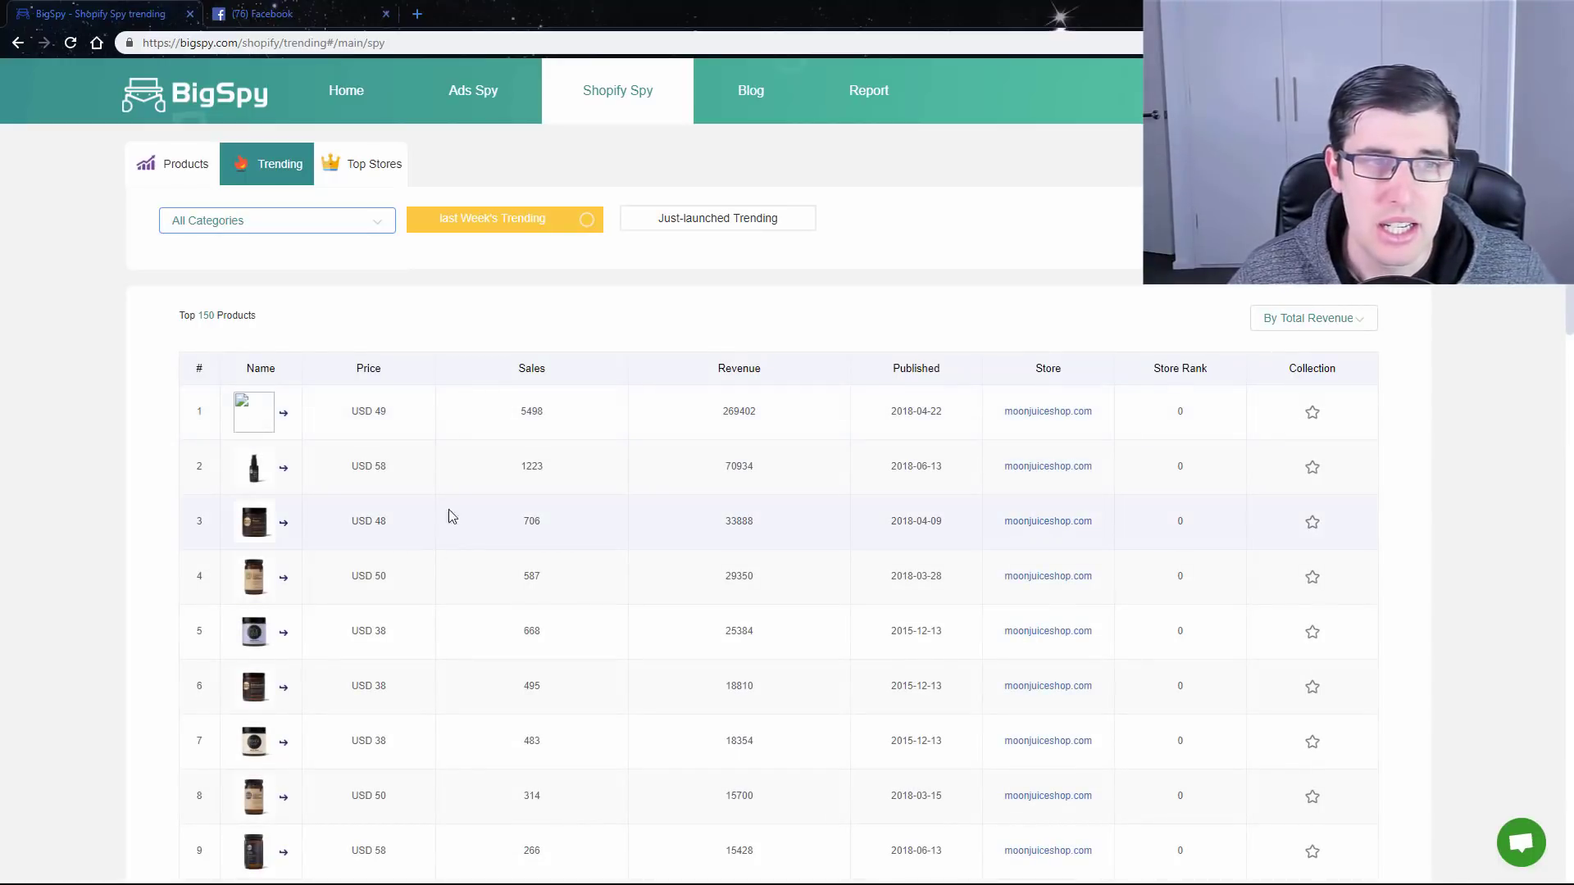
{"action": "scroll", "coordinate": [447, 577], "scroll_direction": "down", "scroll_amount": 5}
{"action": "scroll", "coordinate": [448, 577], "scroll_direction": "up", "scroll_amount": 5}
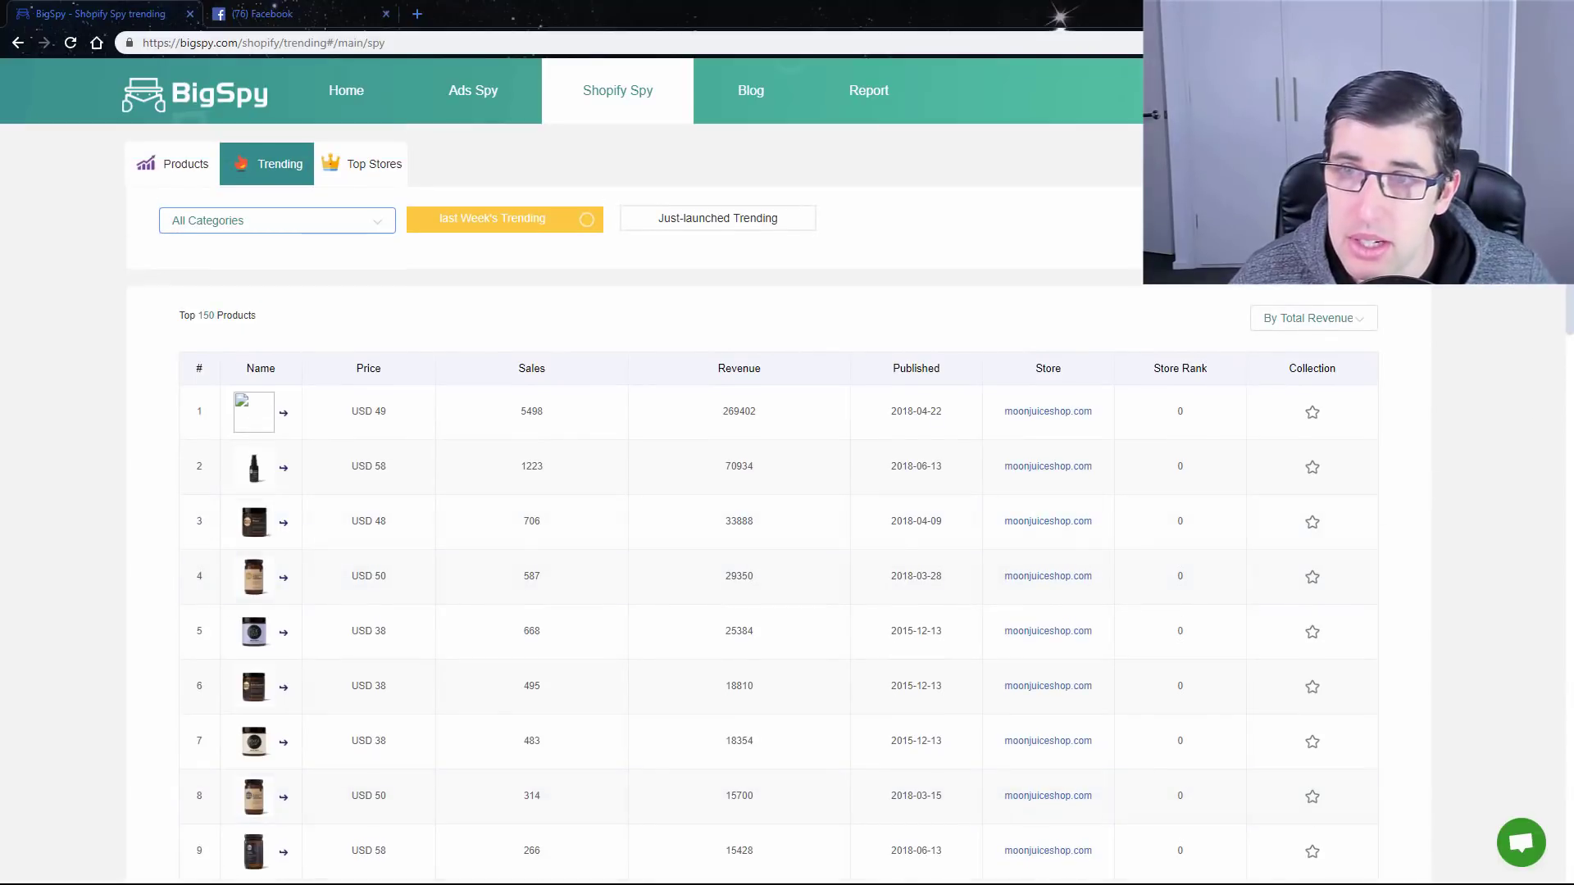
{"action": "key", "text": "ctrl+a"}
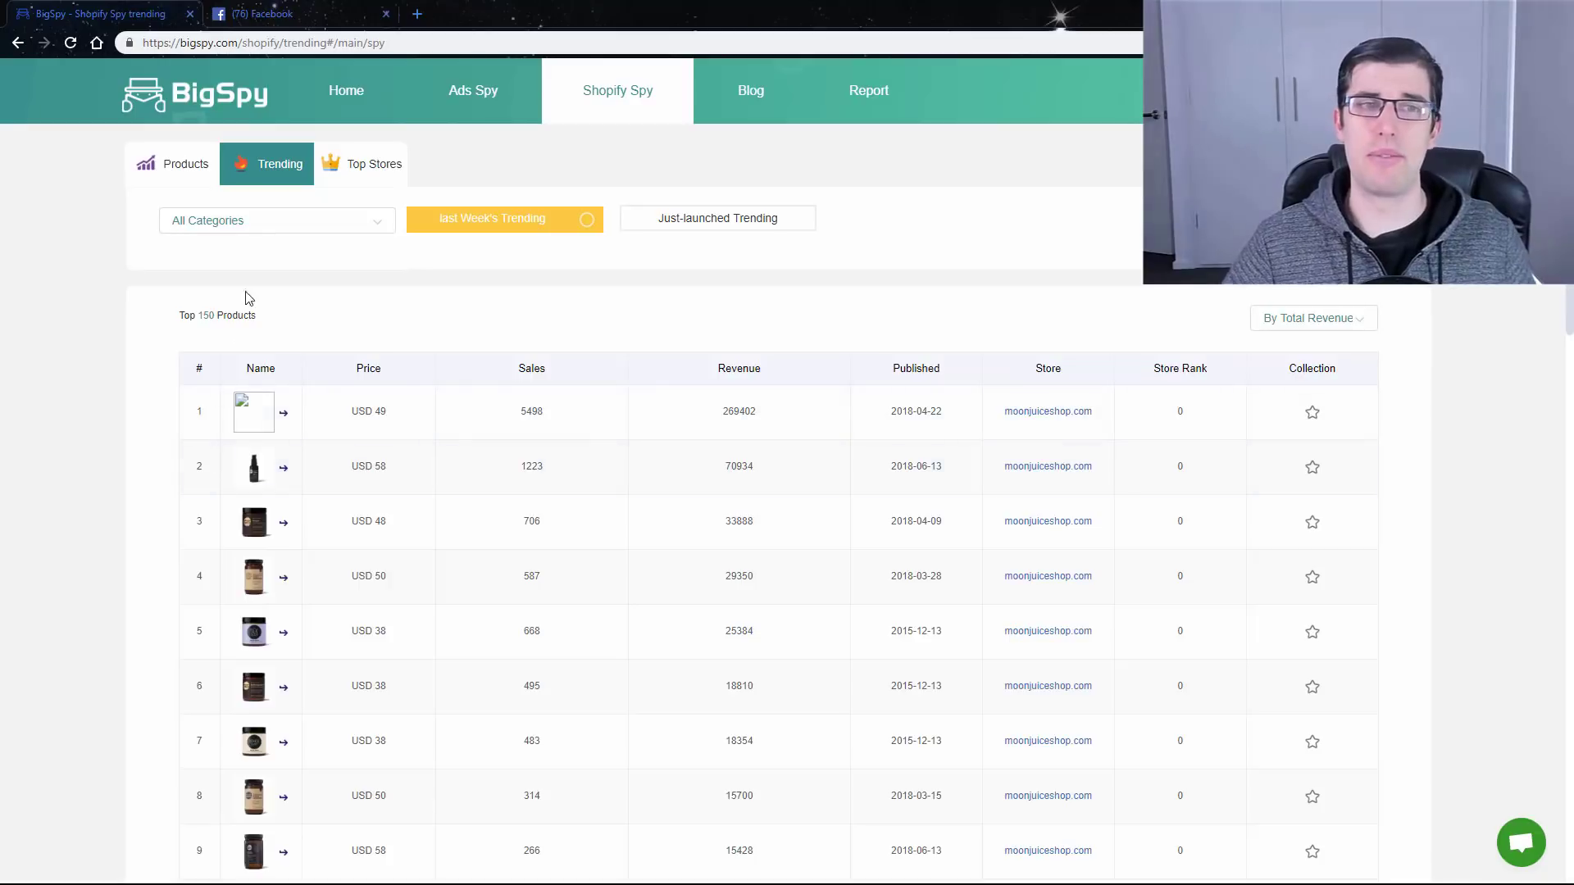
Step: Show Top Stores targeting the United States and bring up the Sort By options
{"action": "left_click", "coordinate": [337, 165]}
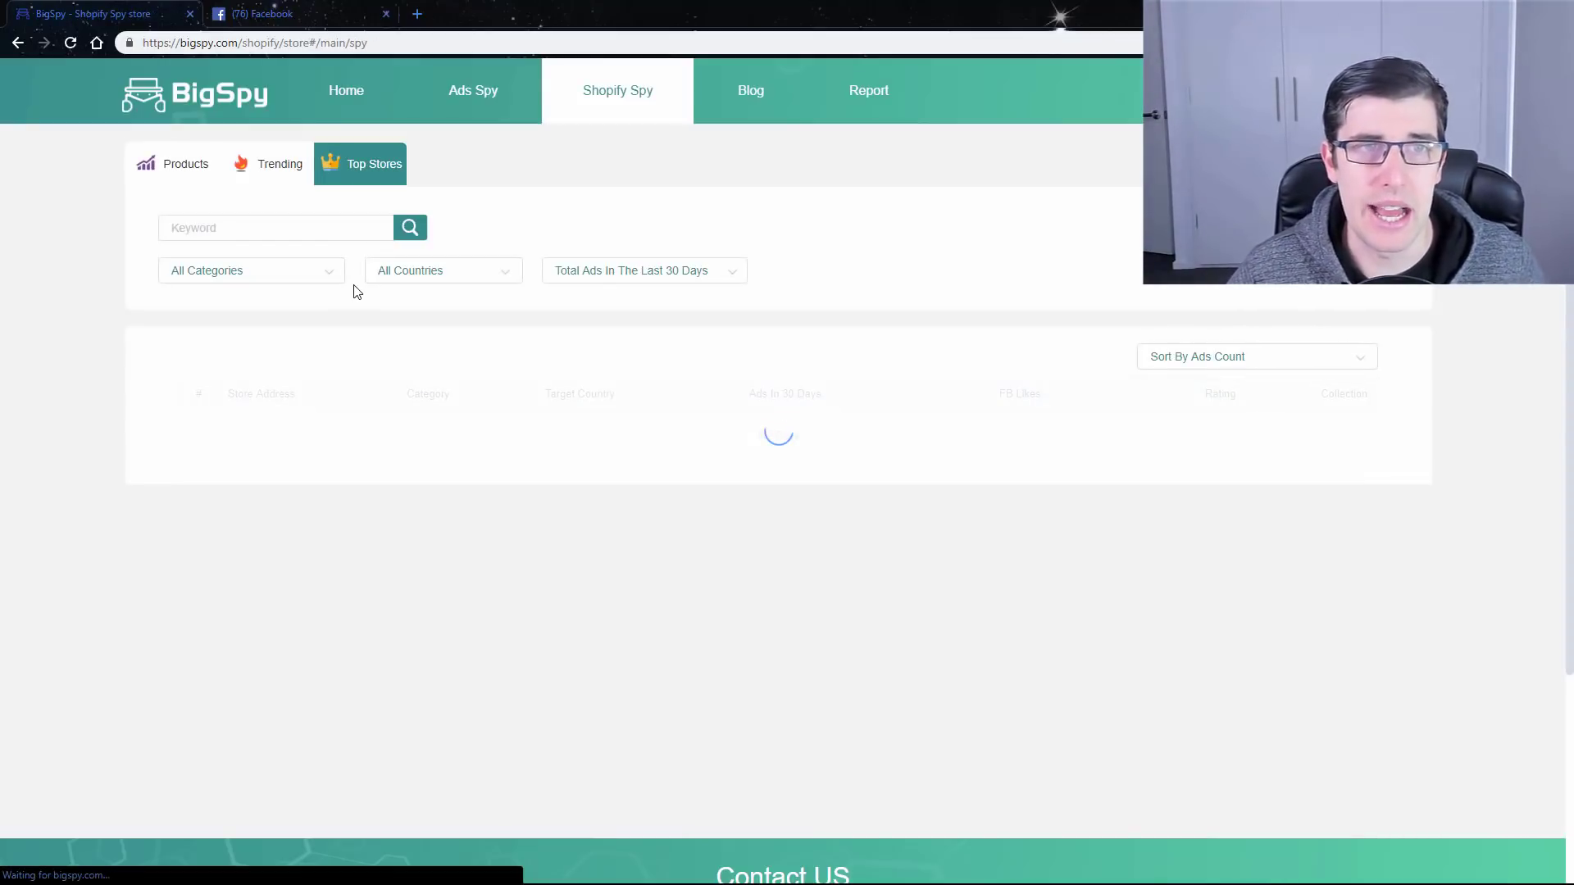
{"action": "left_click", "coordinate": [653, 282]}
{"action": "left_click", "coordinate": [653, 282]}
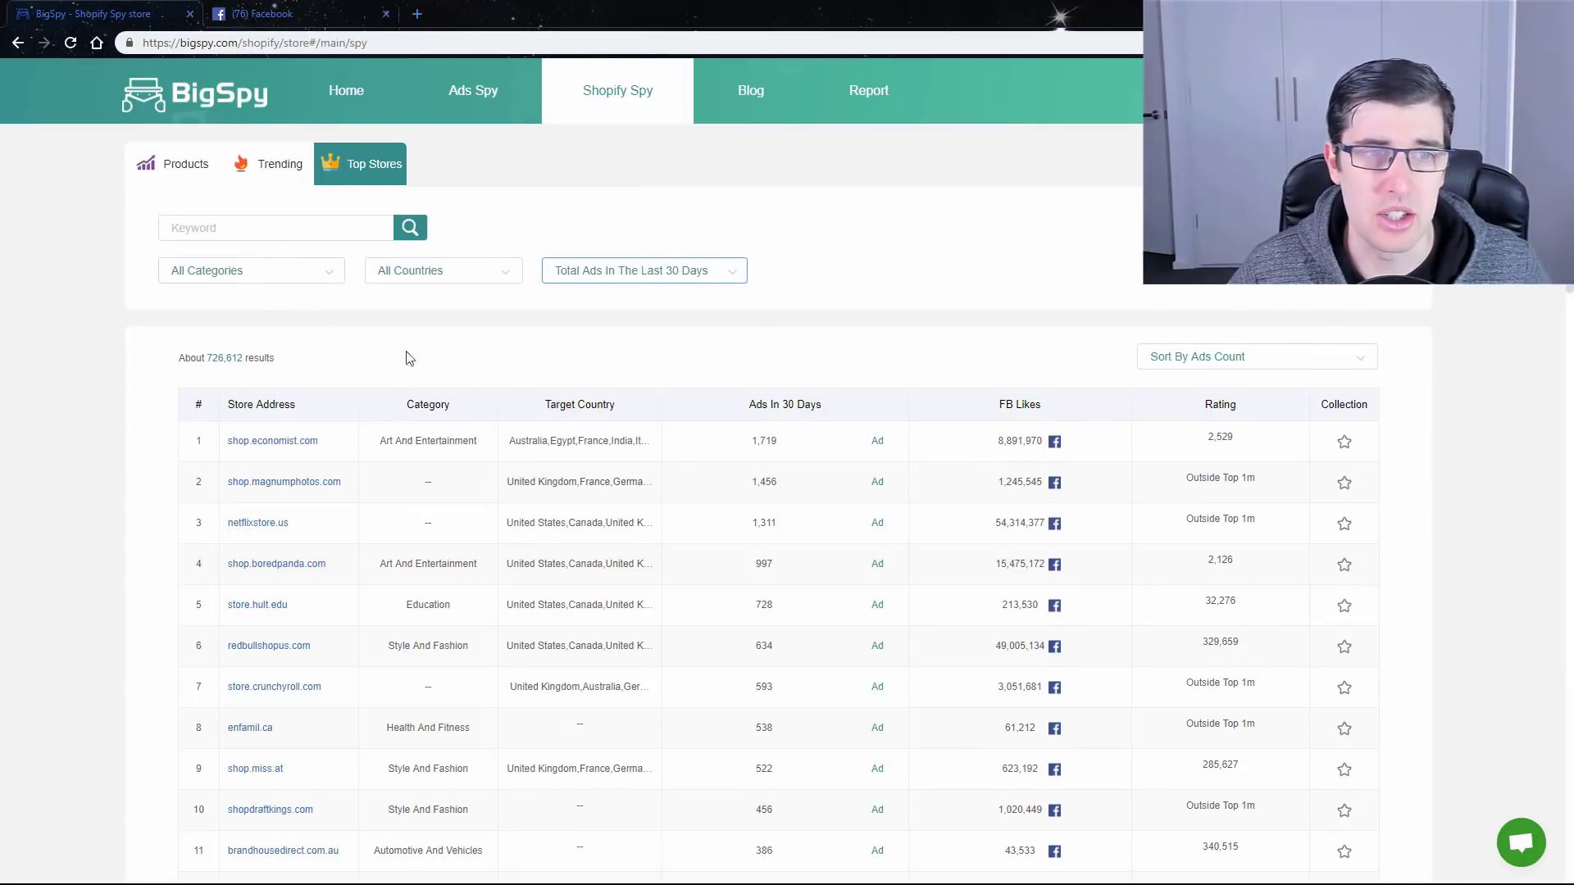
{"action": "left_click", "coordinate": [408, 278]}
{"action": "scroll", "coordinate": [408, 394], "scroll_direction": "down", "scroll_amount": 15}
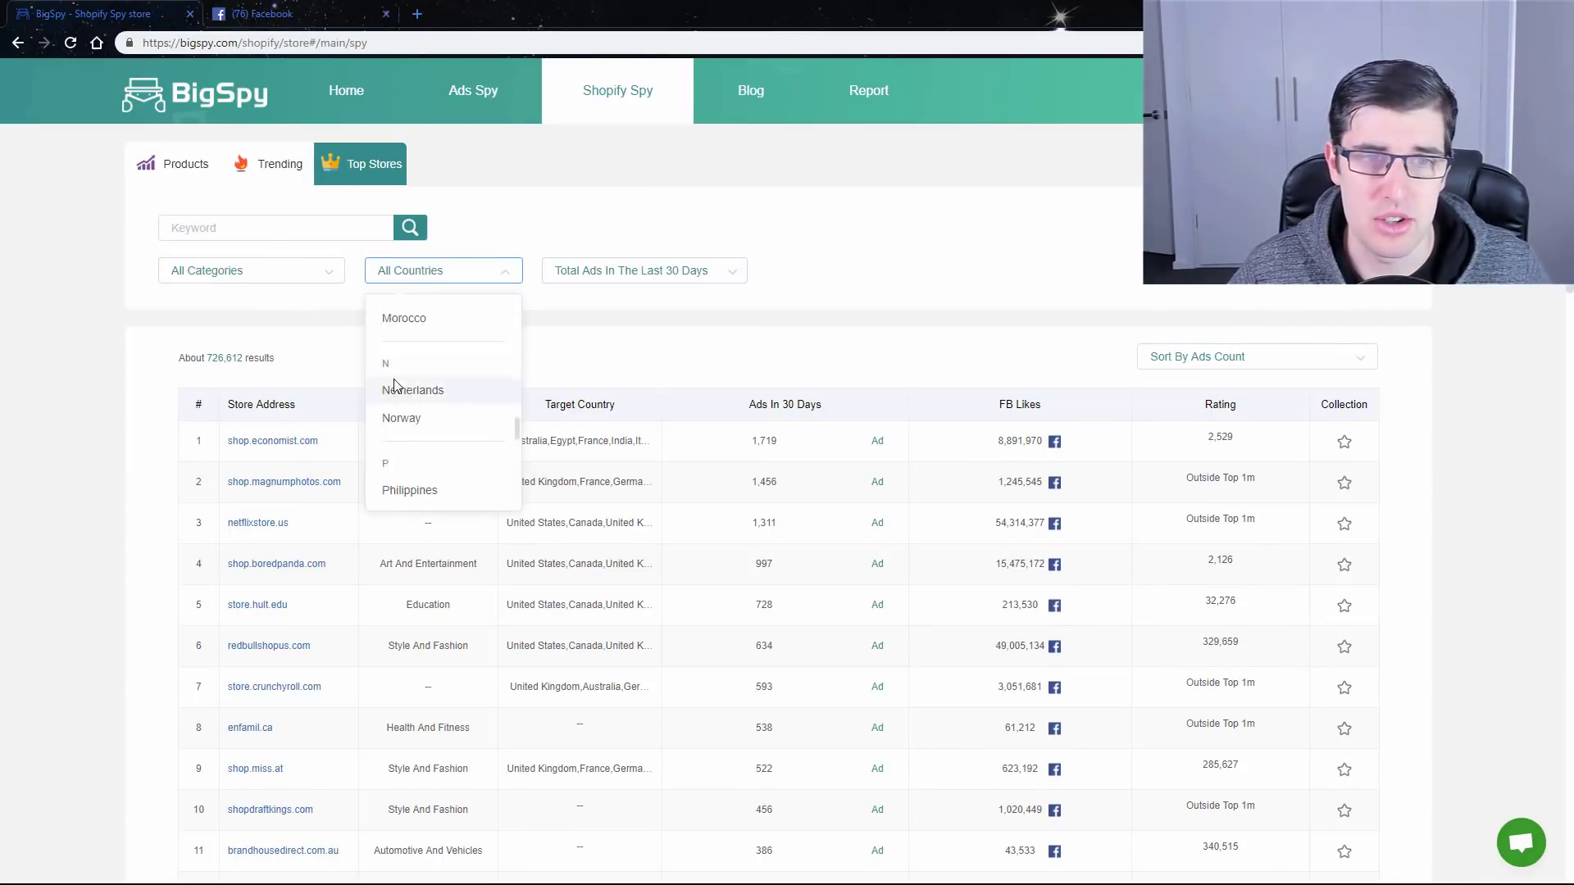
{"action": "left_click", "coordinate": [416, 420]}
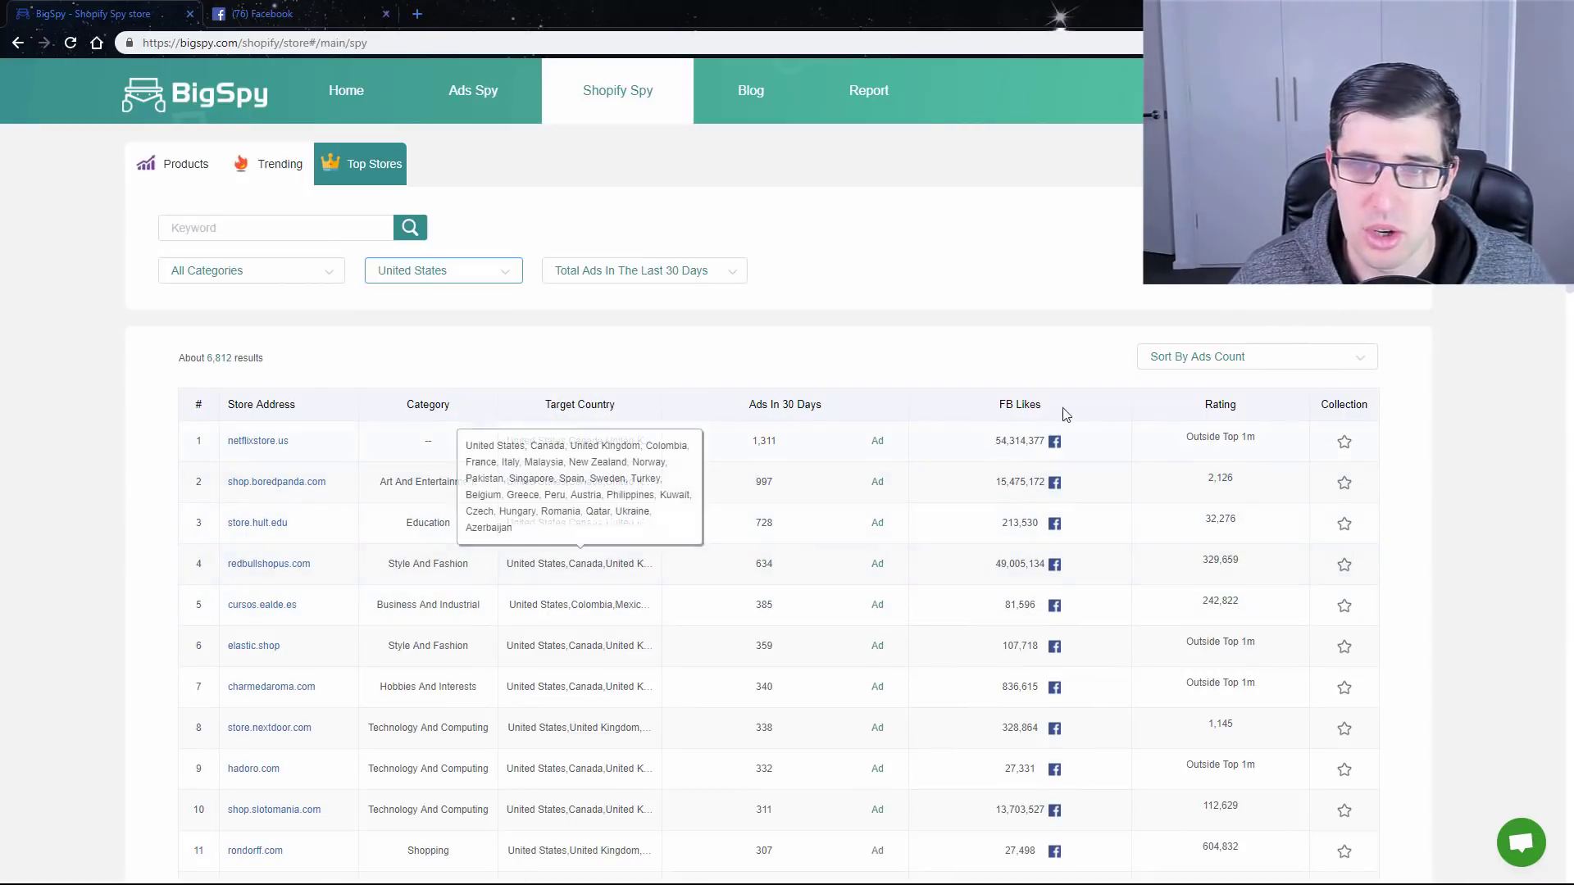
{"action": "left_click", "coordinate": [1269, 357]}
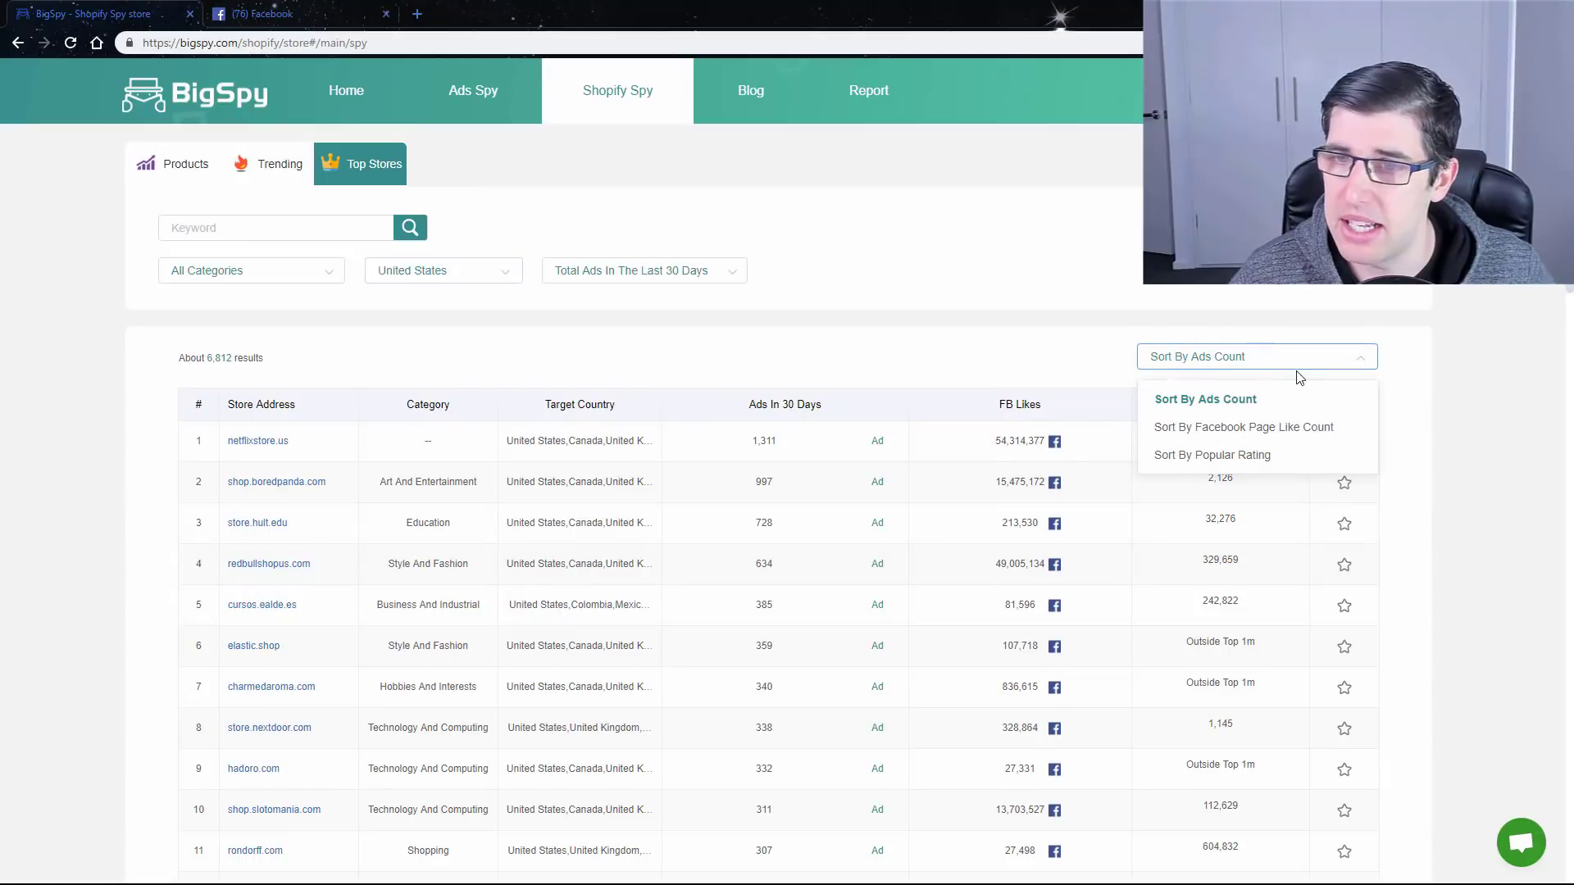
{"action": "left_click", "coordinate": [1255, 459]}
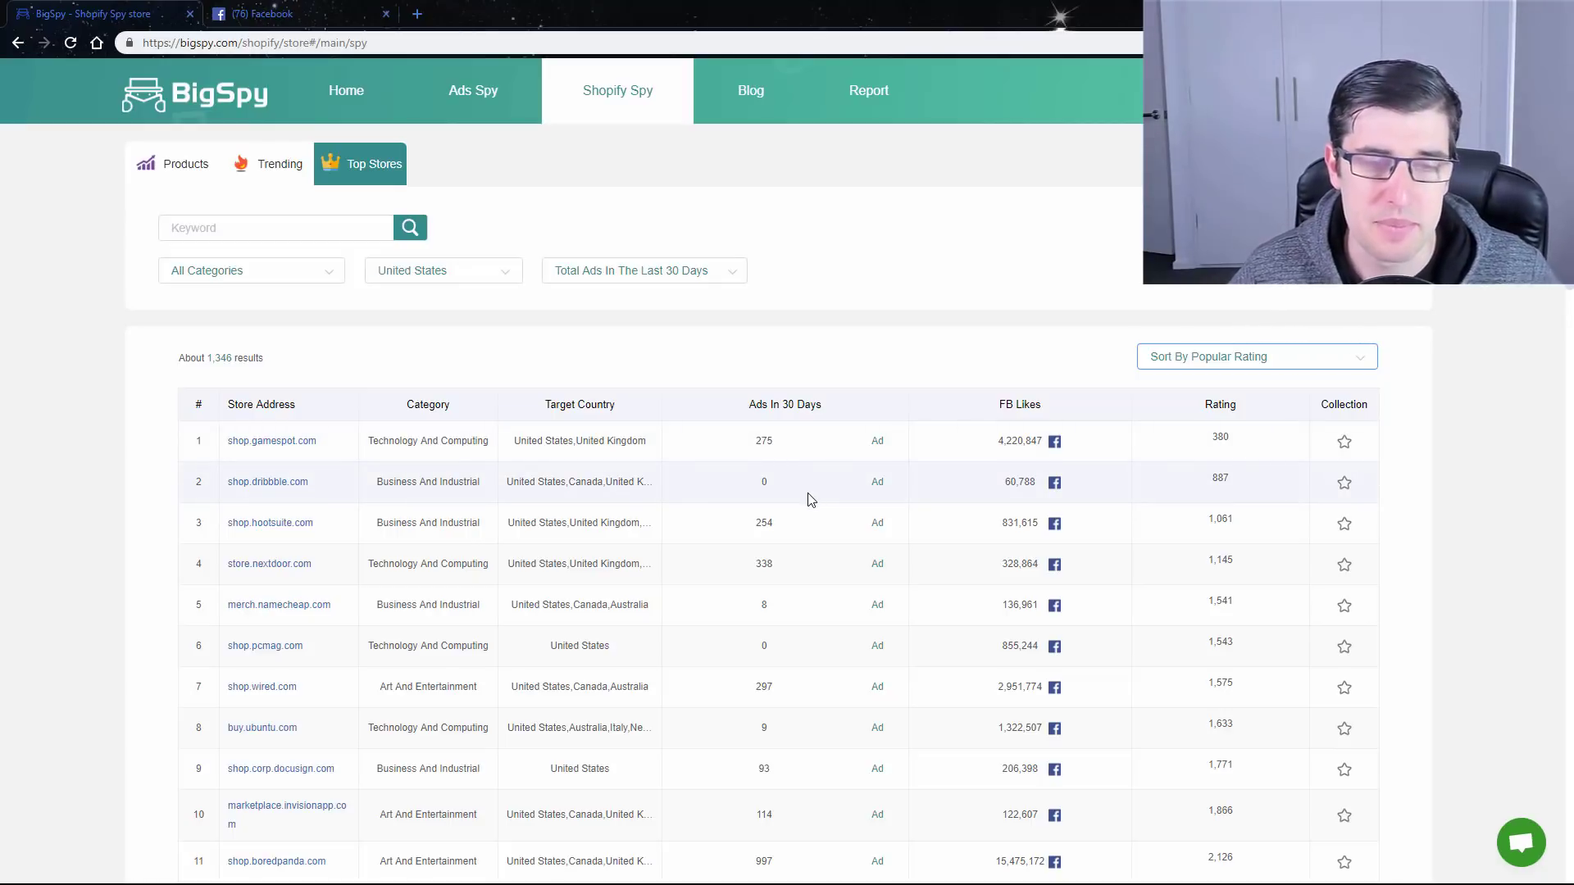
{"action": "scroll", "coordinate": [798, 485], "scroll_direction": "down", "scroll_amount": 3}
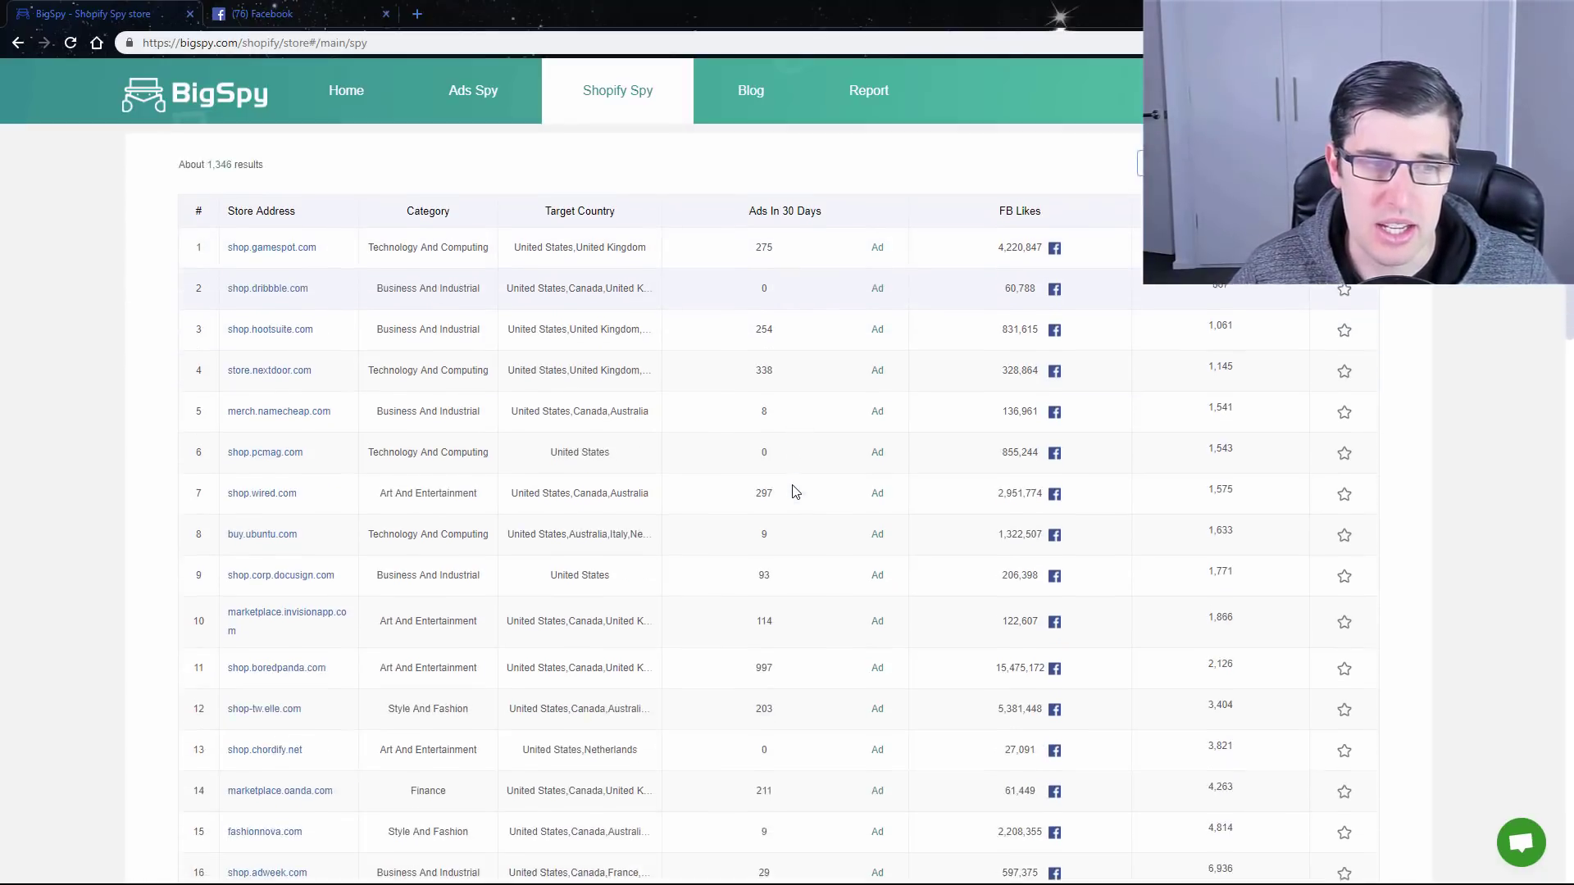
{"action": "scroll", "coordinate": [795, 490], "scroll_direction": "down", "scroll_amount": 4}
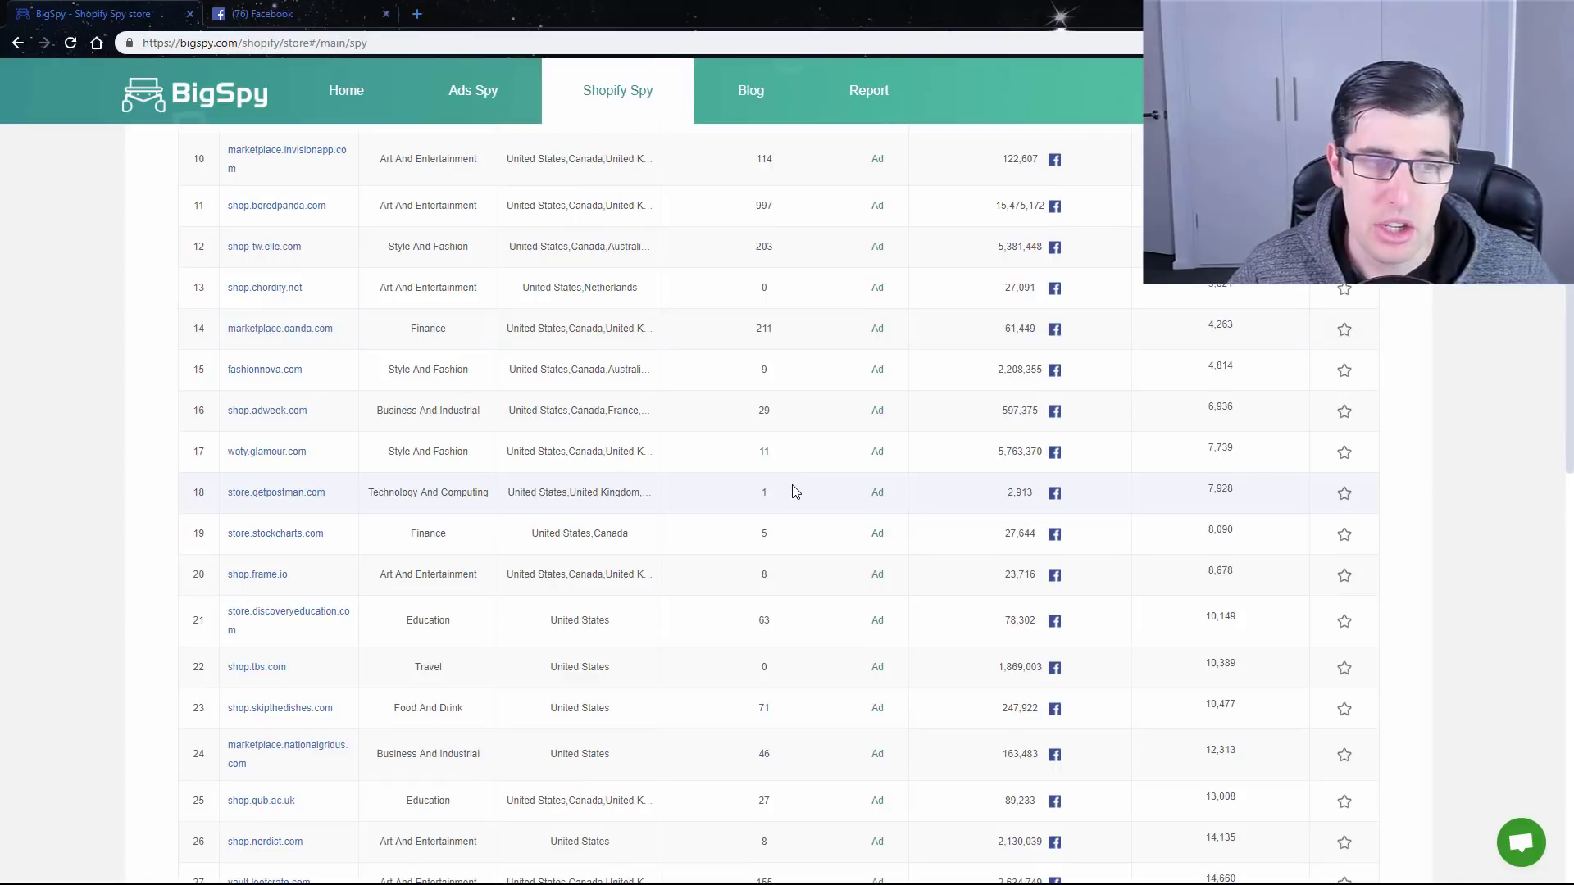
{"action": "scroll", "coordinate": [792, 500], "scroll_direction": "down", "scroll_amount": 5}
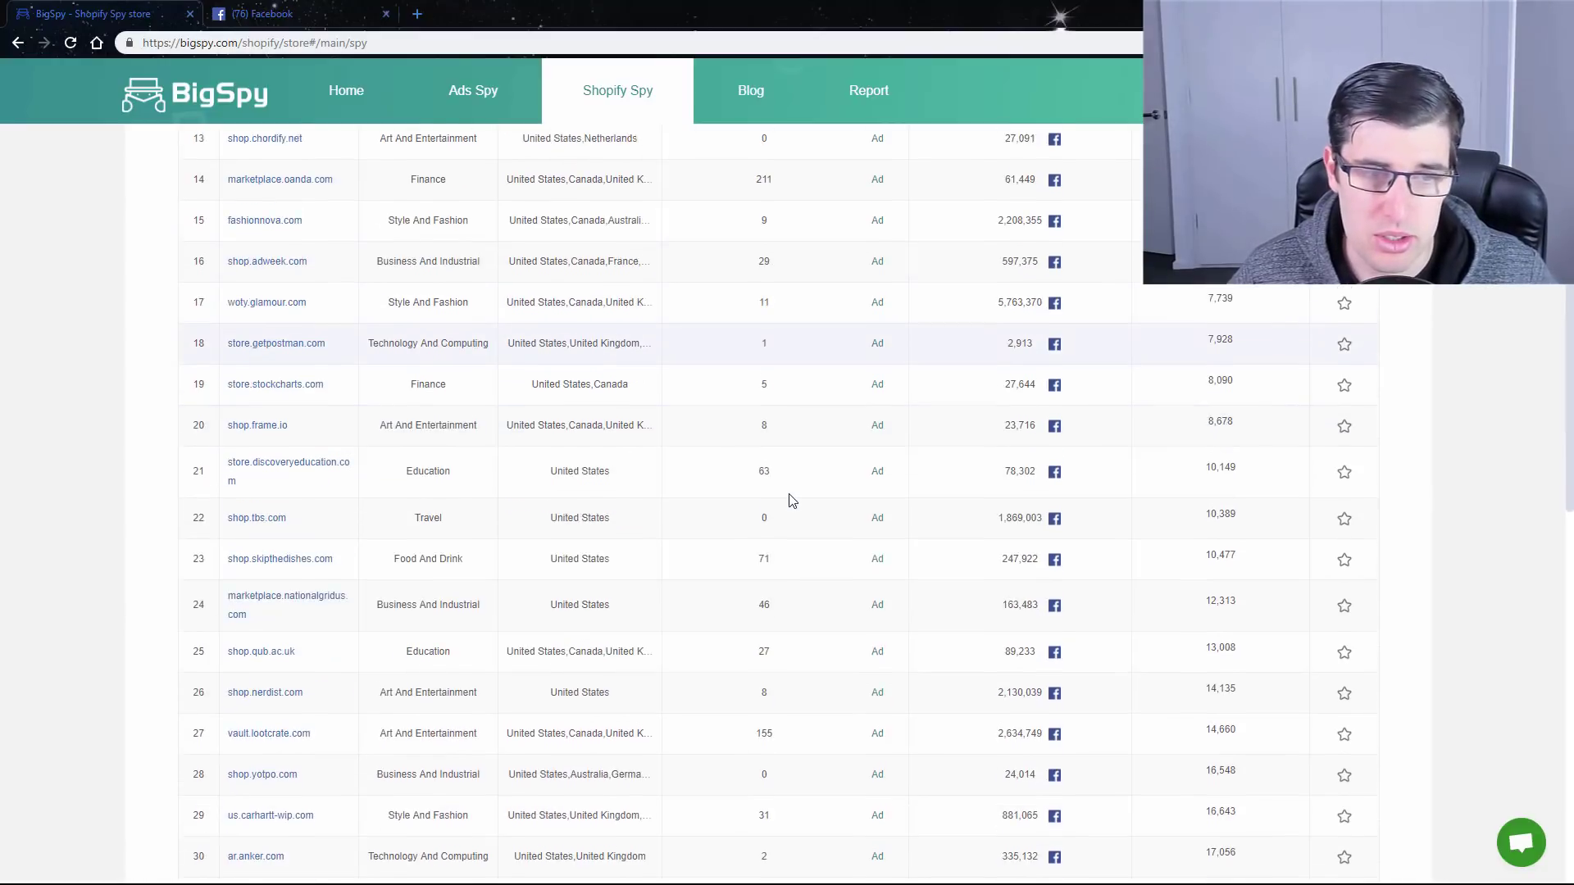
{"action": "scroll", "coordinate": [792, 500], "scroll_direction": "down", "scroll_amount": 3}
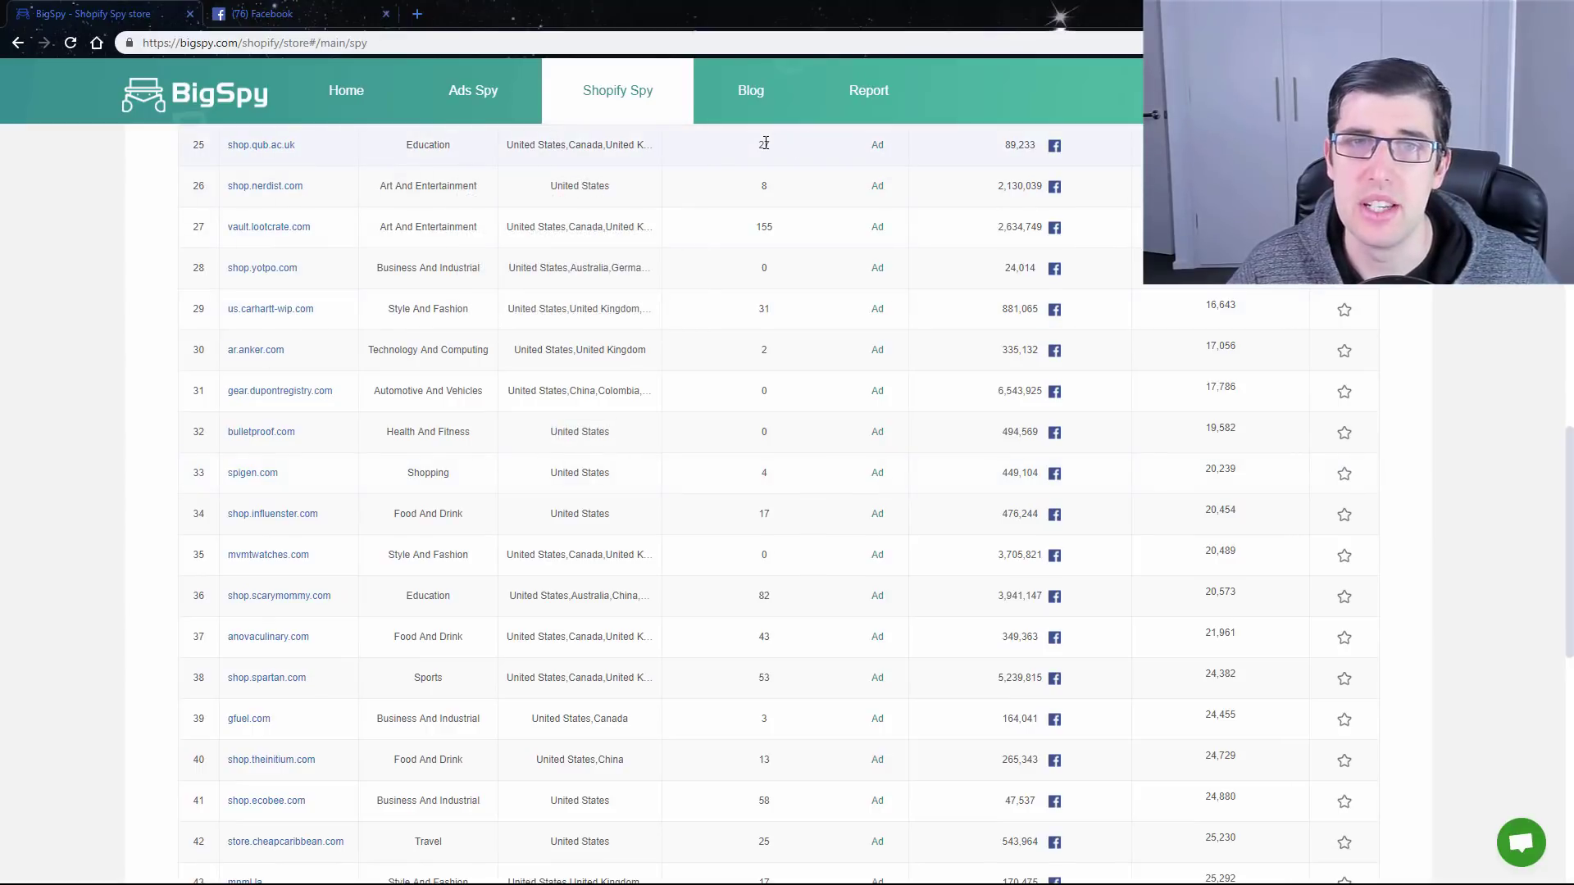
{"action": "scroll", "coordinate": [728, 277], "scroll_direction": "up", "scroll_amount": 15}
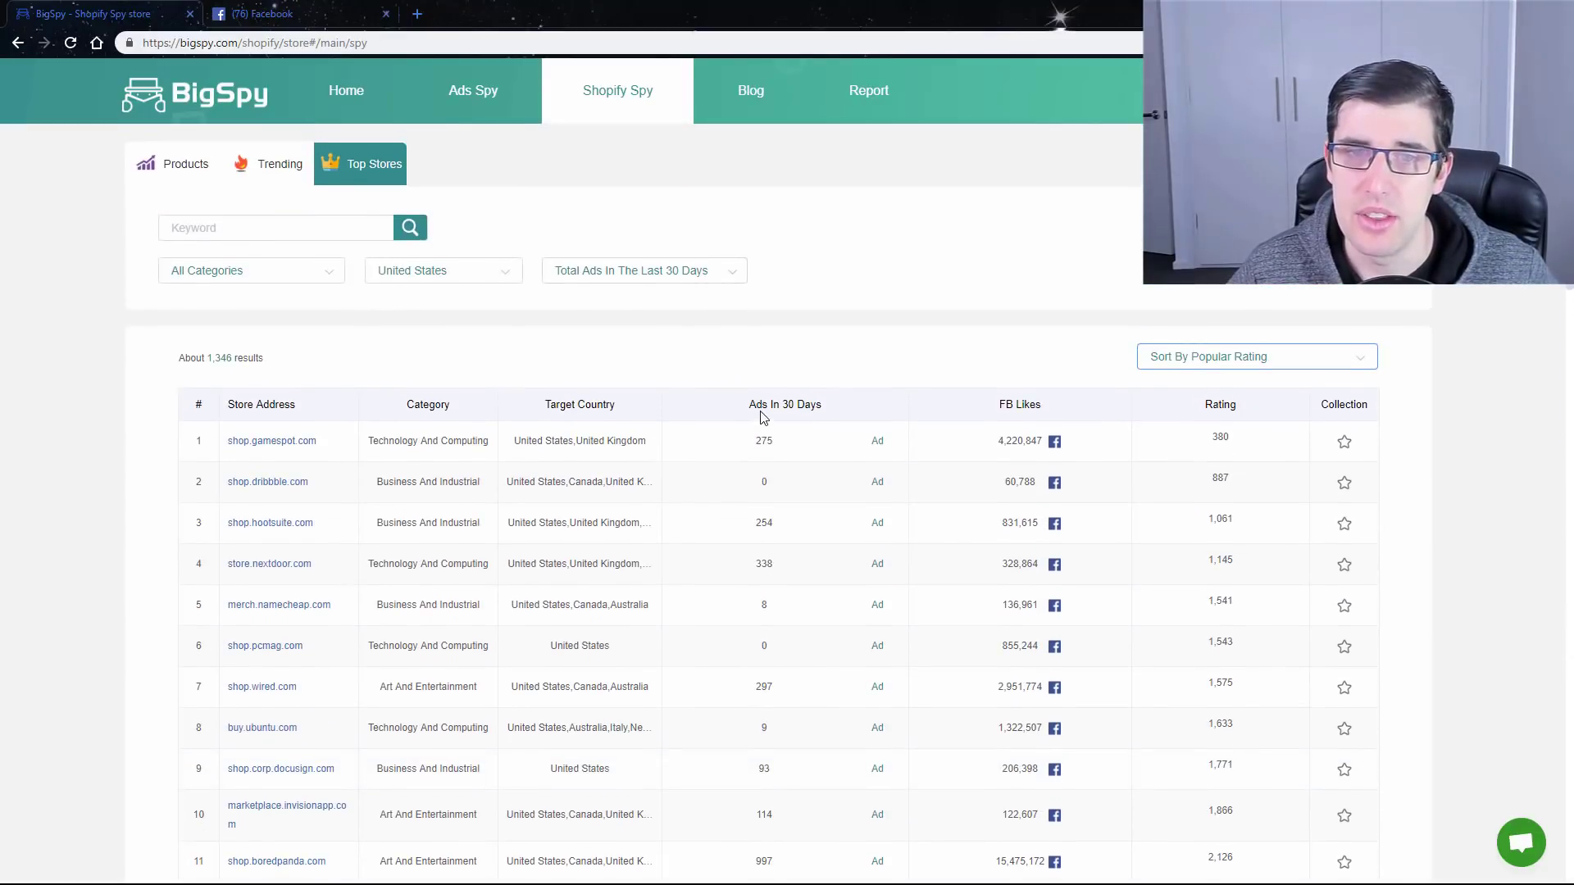
{"action": "scroll", "coordinate": [762, 417], "scroll_direction": "down", "scroll_amount": 5}
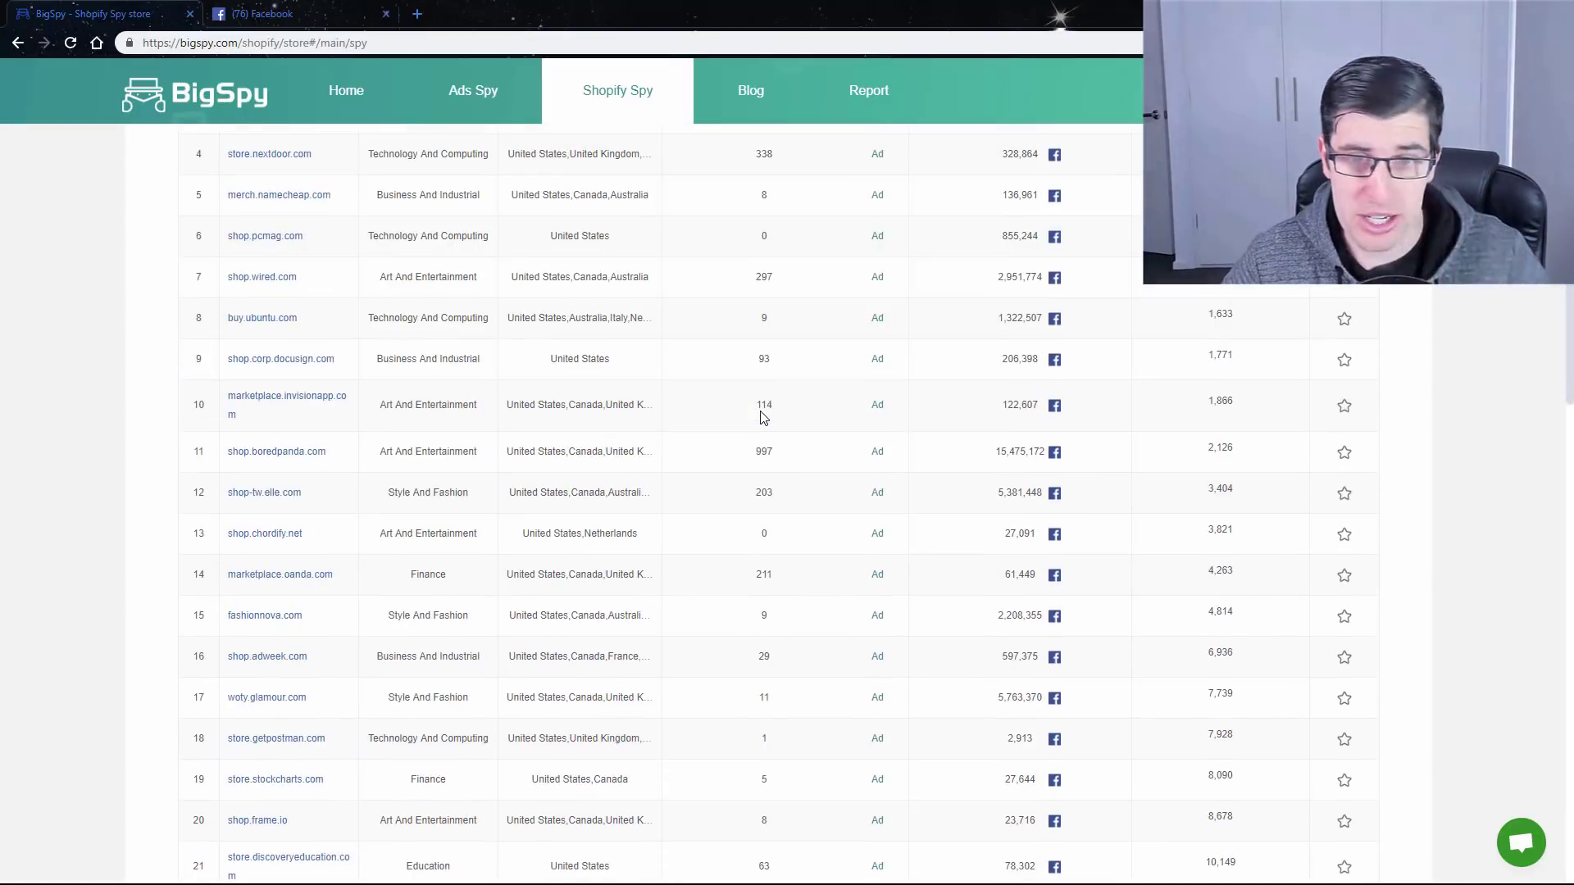
{"action": "scroll", "coordinate": [823, 441], "scroll_direction": "up", "scroll_amount": 3}
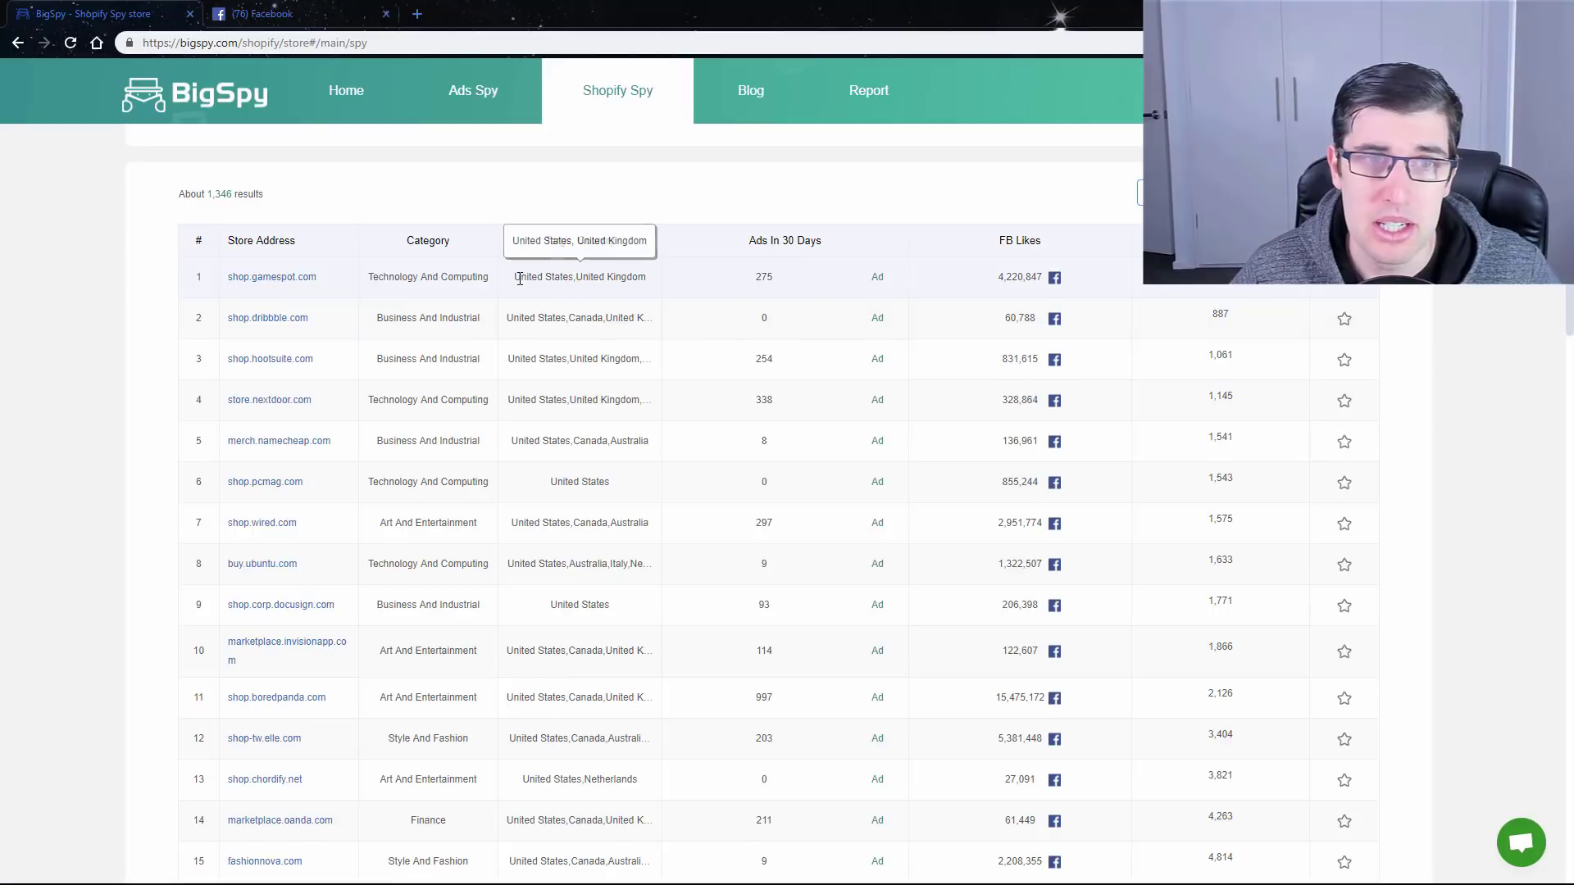
{"action": "left_click_drag", "start_coordinate": [517, 277], "coordinate": [810, 283]}
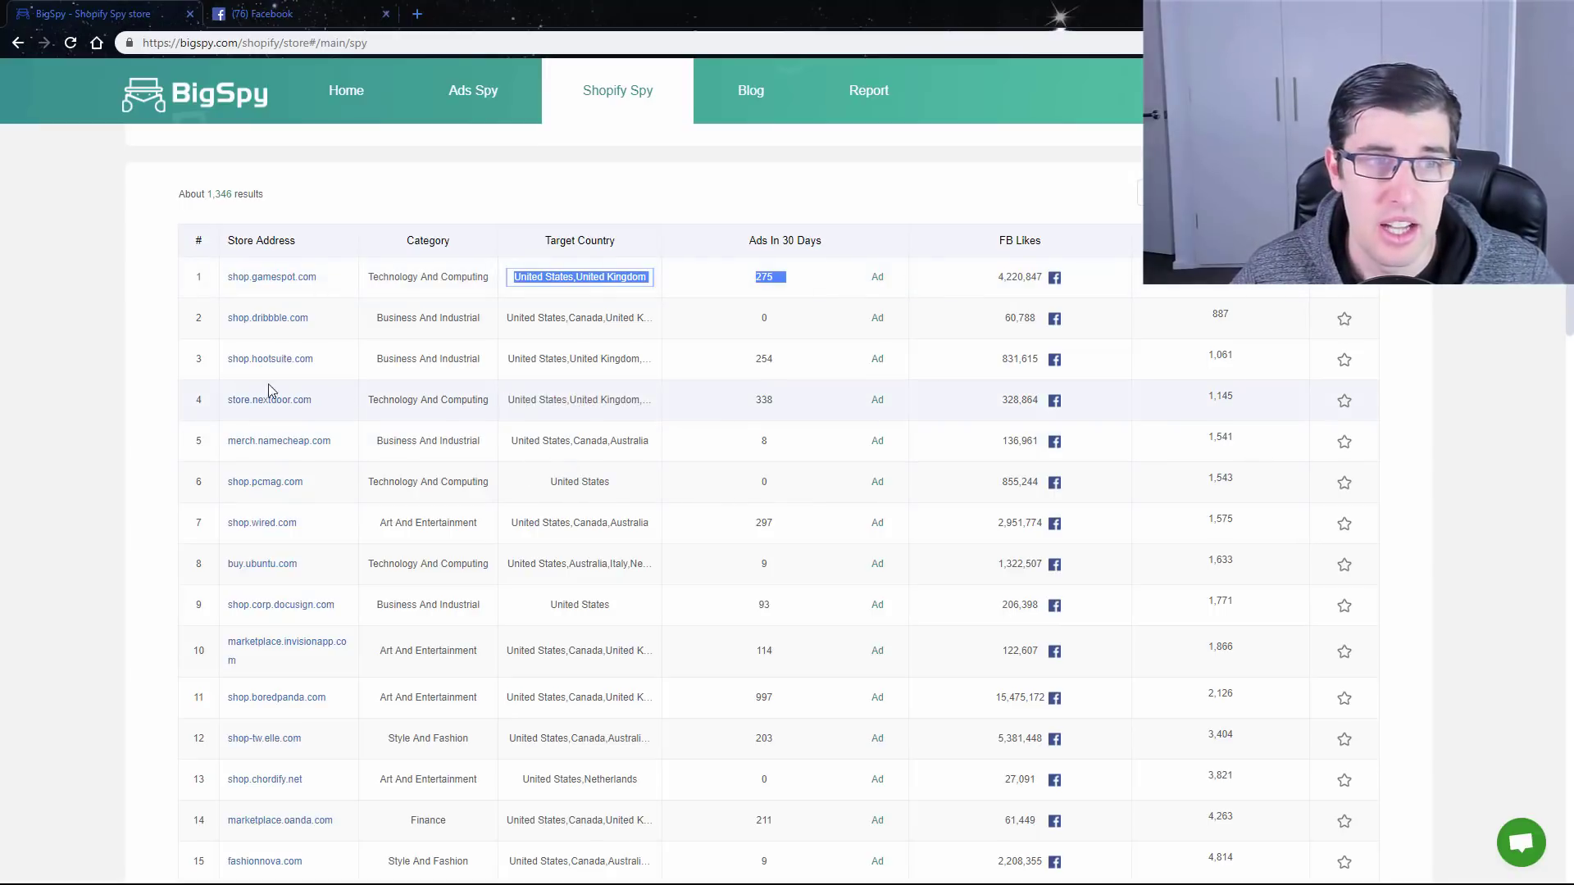
{"action": "left_click_drag", "start_coordinate": [520, 402], "coordinate": [782, 402]}
{"action": "left_click", "coordinate": [782, 402]}
{"action": "scroll", "coordinate": [782, 402], "scroll_direction": "down", "scroll_amount": 15}
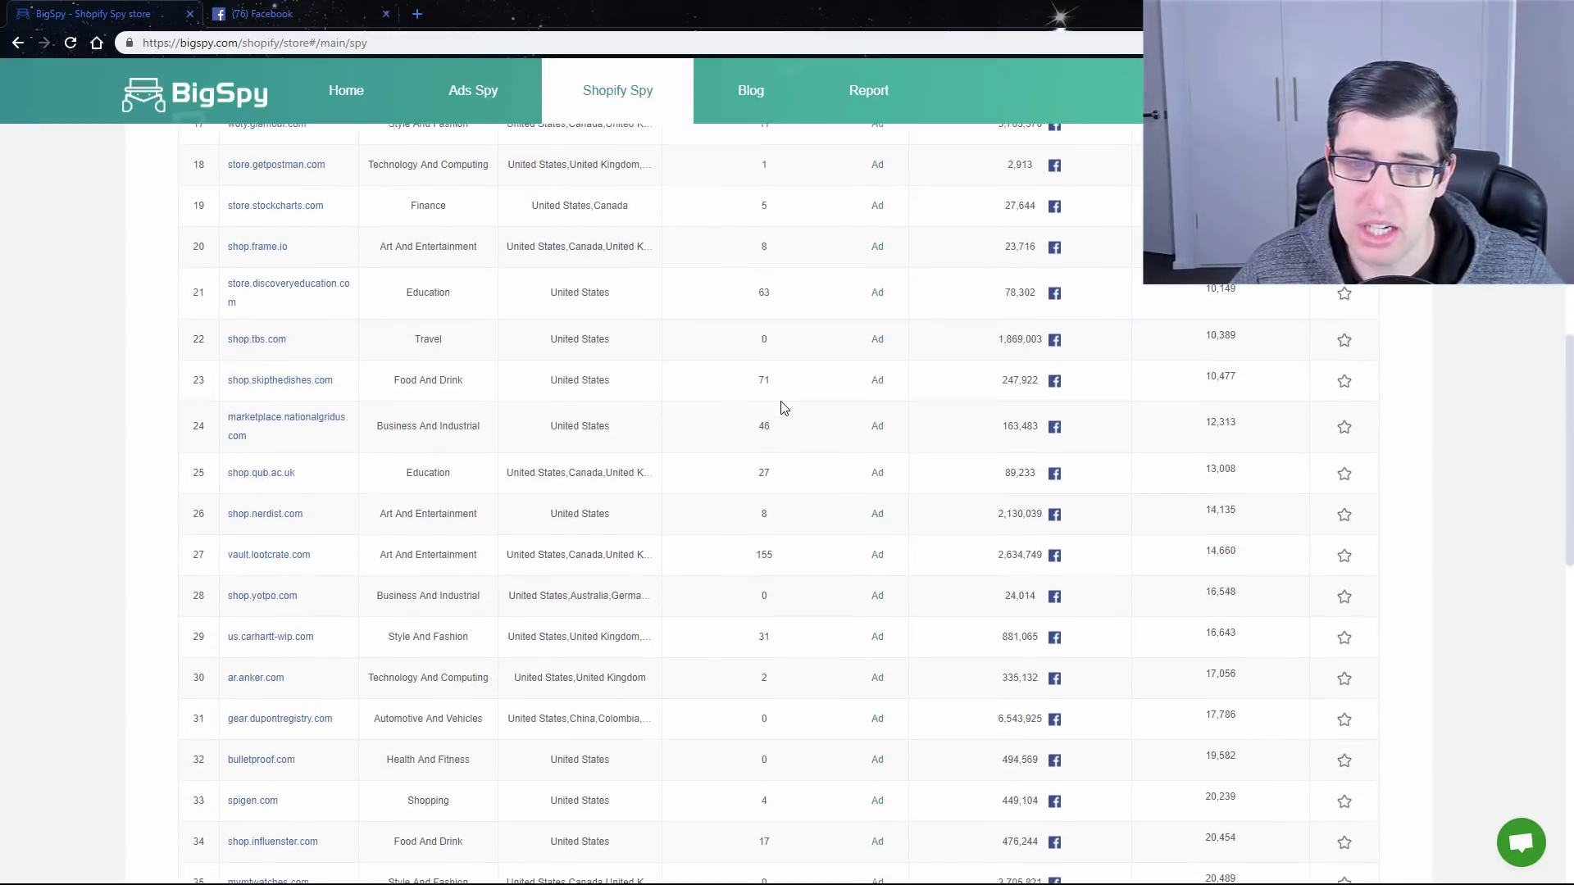
{"action": "scroll", "coordinate": [784, 408], "scroll_direction": "down", "scroll_amount": 7}
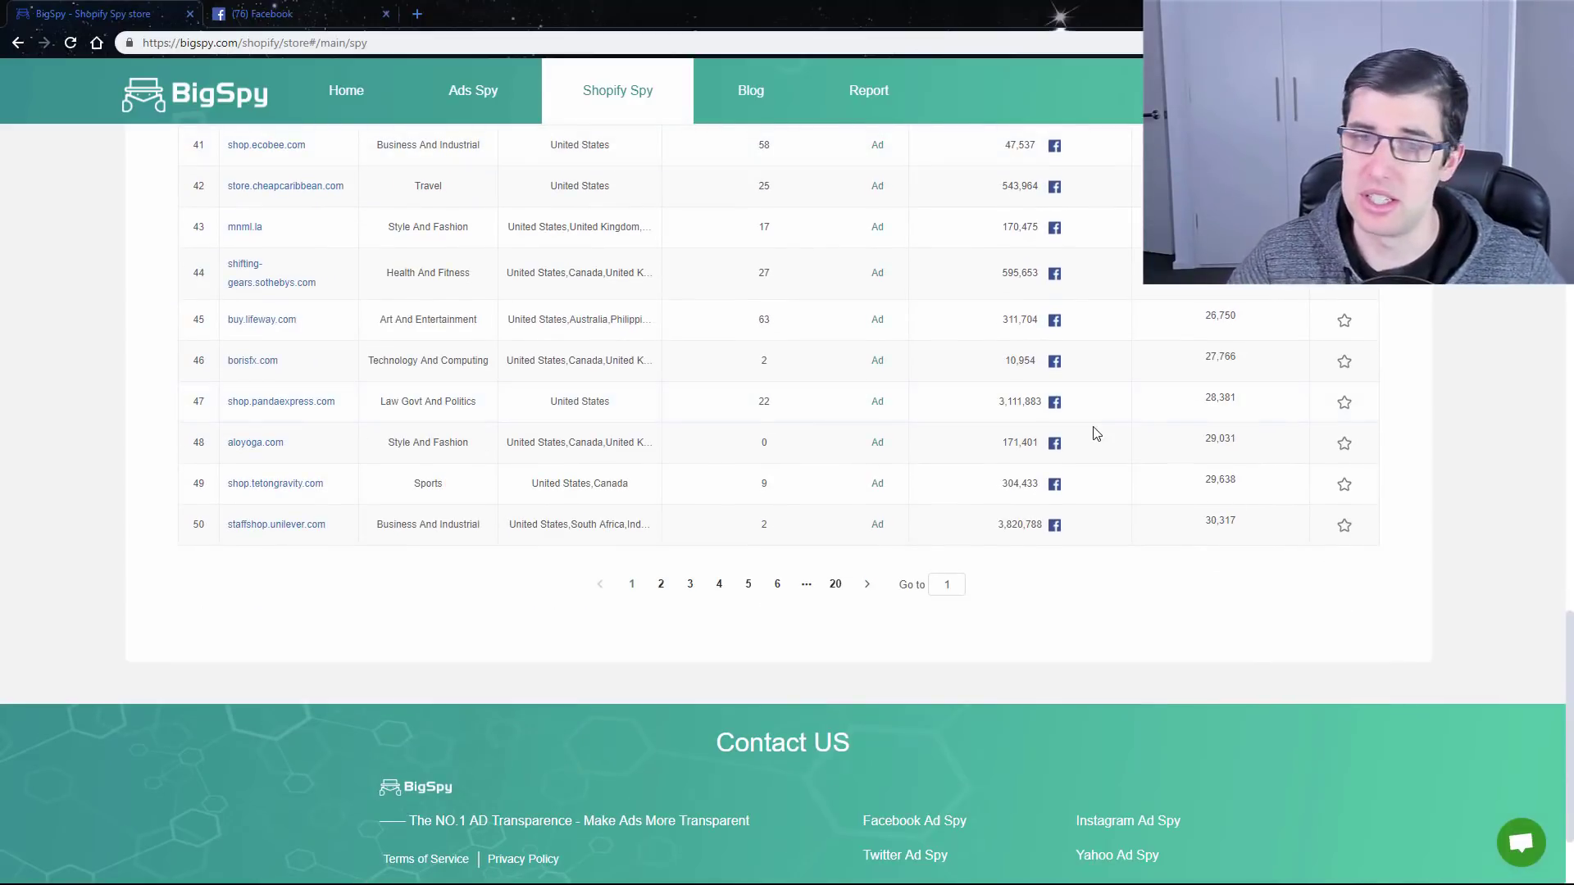
{"action": "scroll", "coordinate": [1007, 492], "scroll_direction": "up", "scroll_amount": 15}
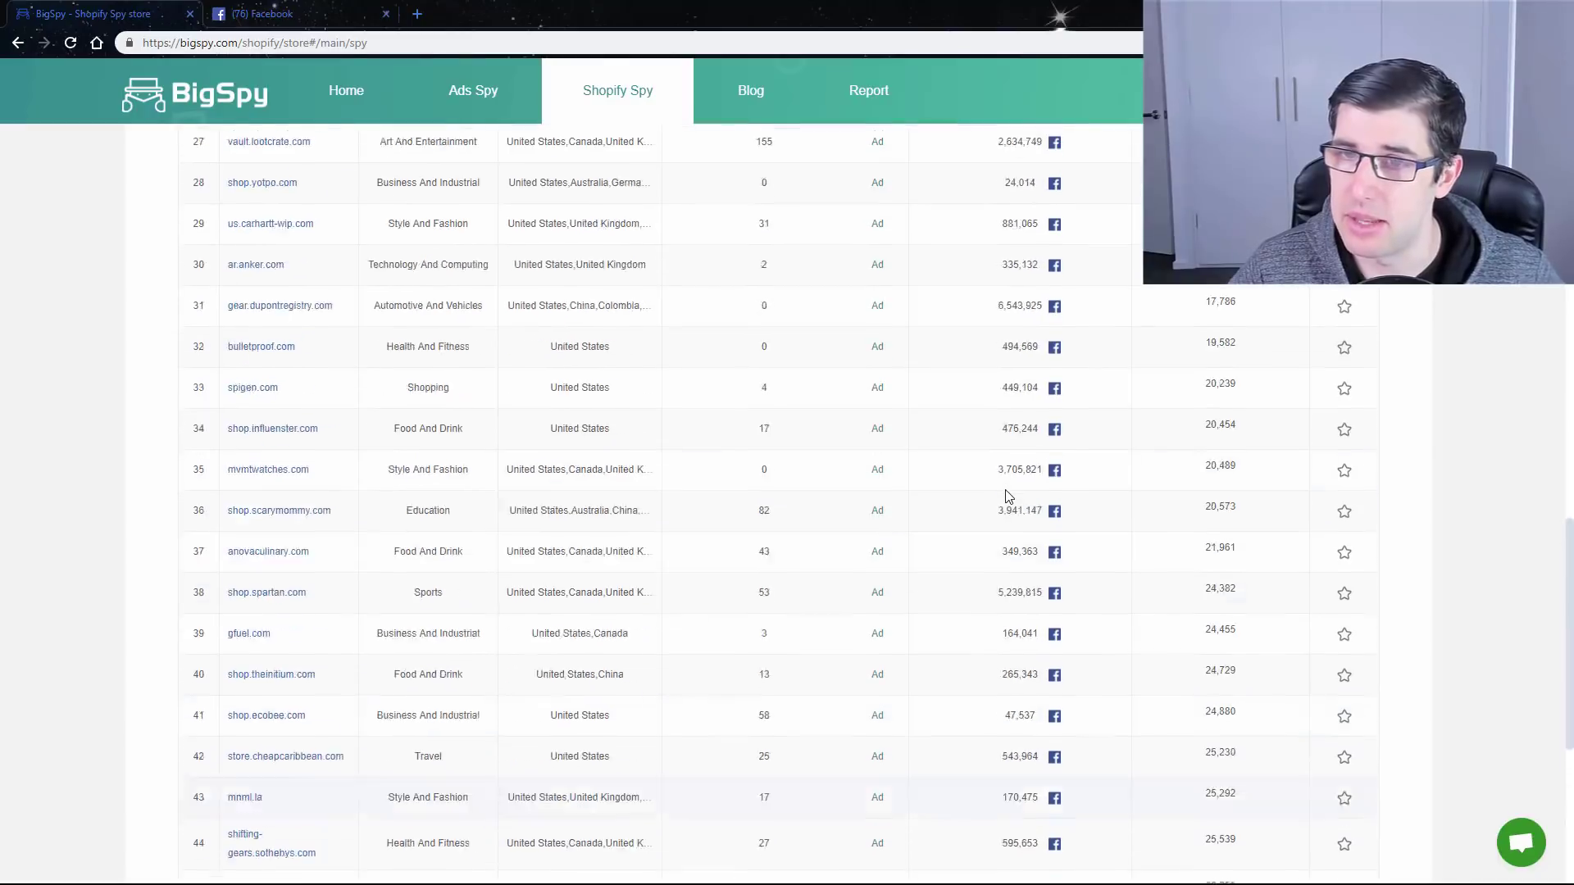
{"action": "scroll", "coordinate": [1006, 492], "scroll_direction": "up", "scroll_amount": 8}
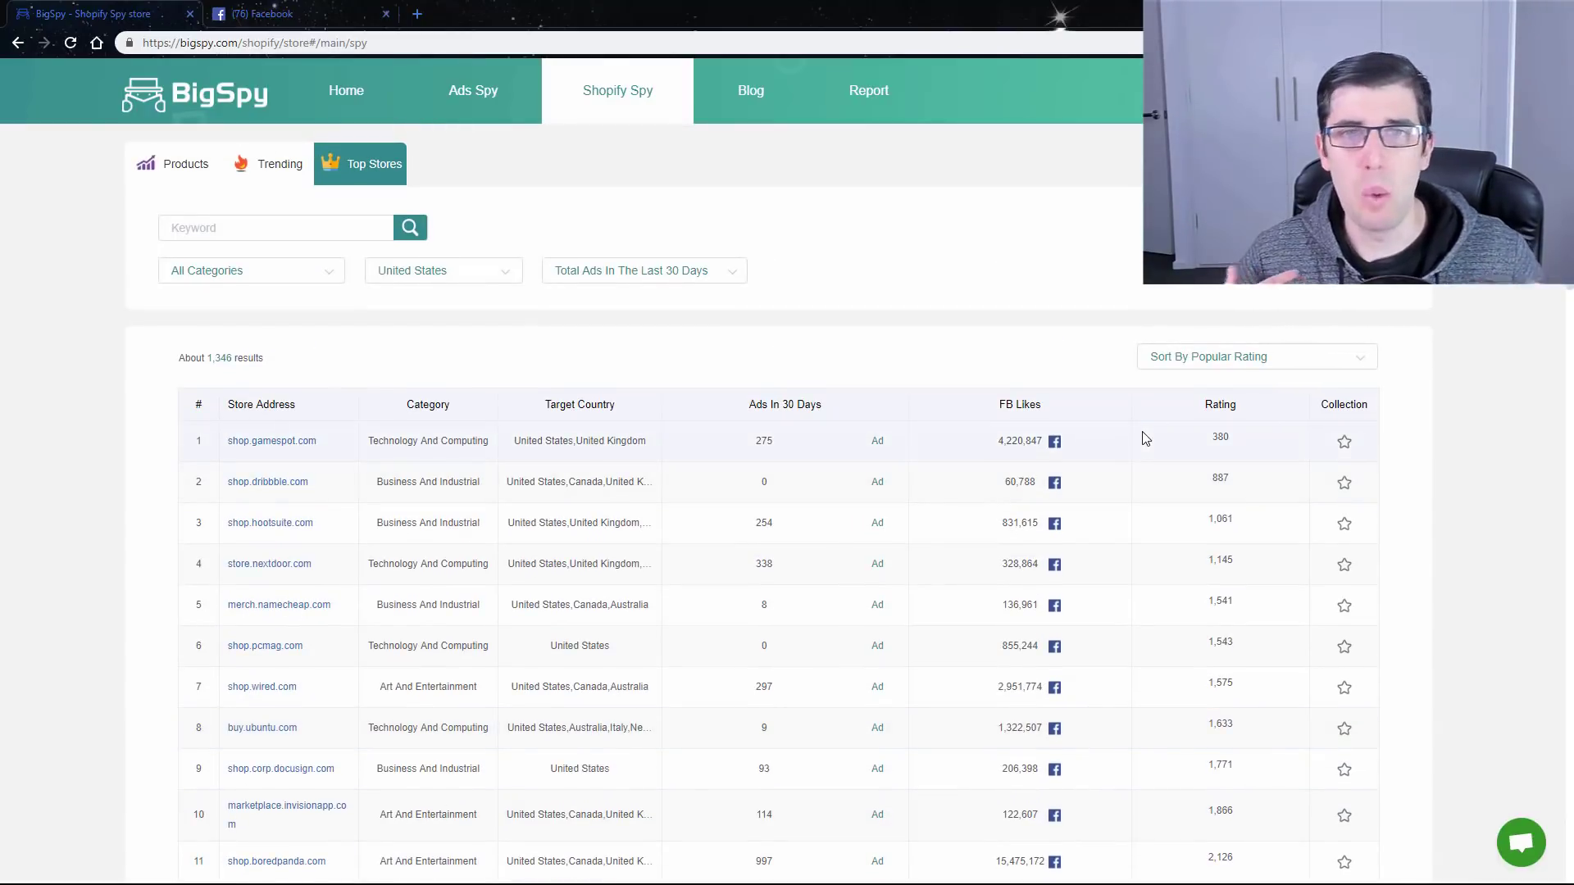
Step: Visit the Blog, close its tab, view the Report page, then return Home
{"action": "left_click", "coordinate": [727, 86]}
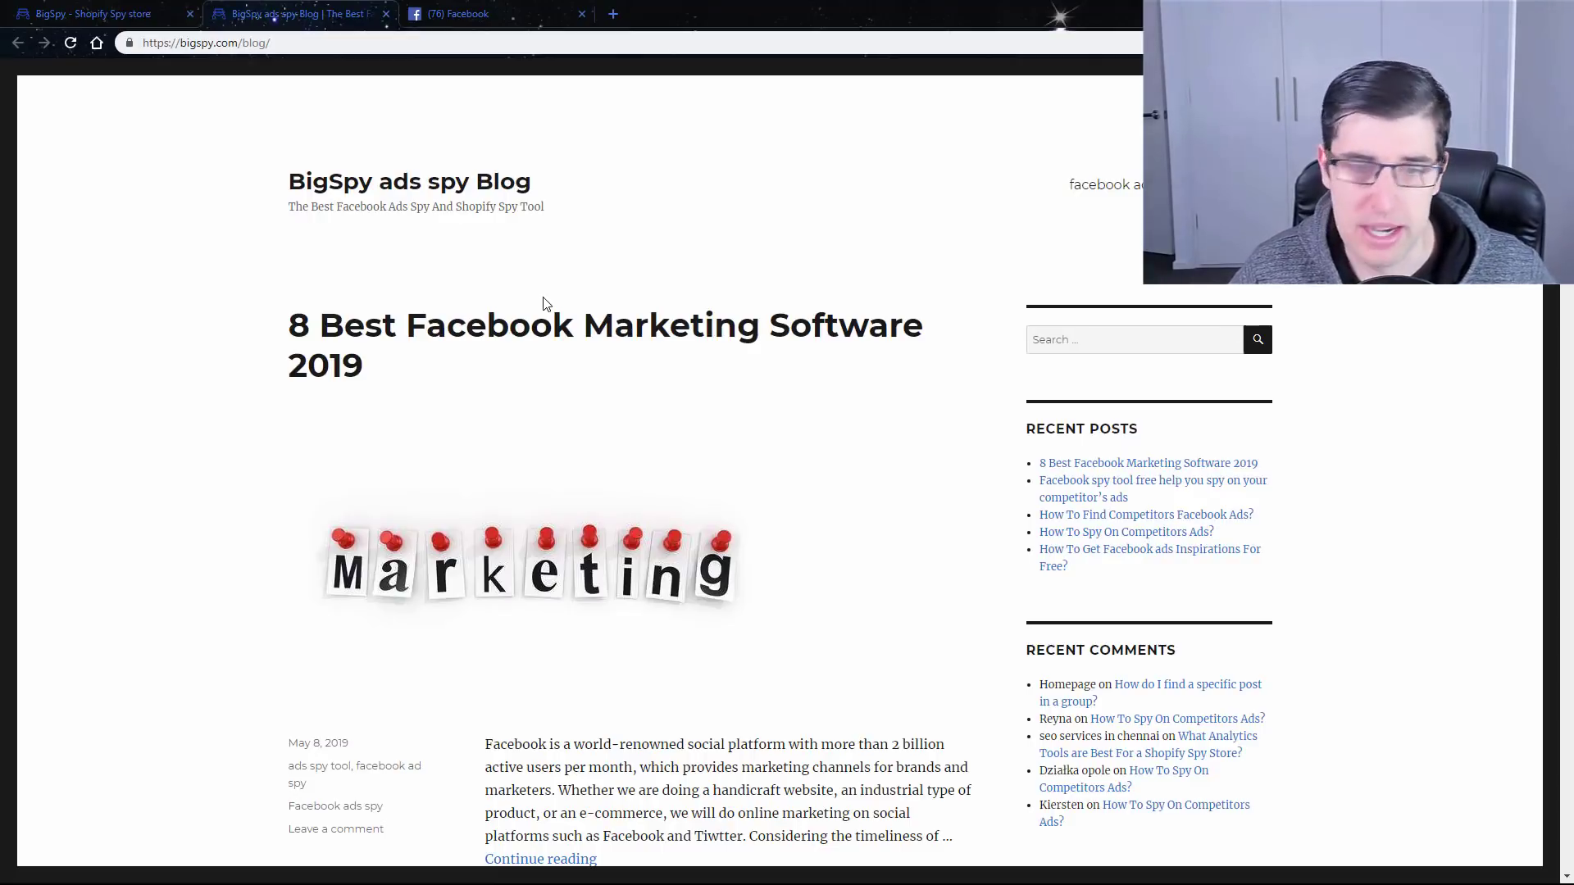
{"action": "middle_click", "coordinate": [243, 15]}
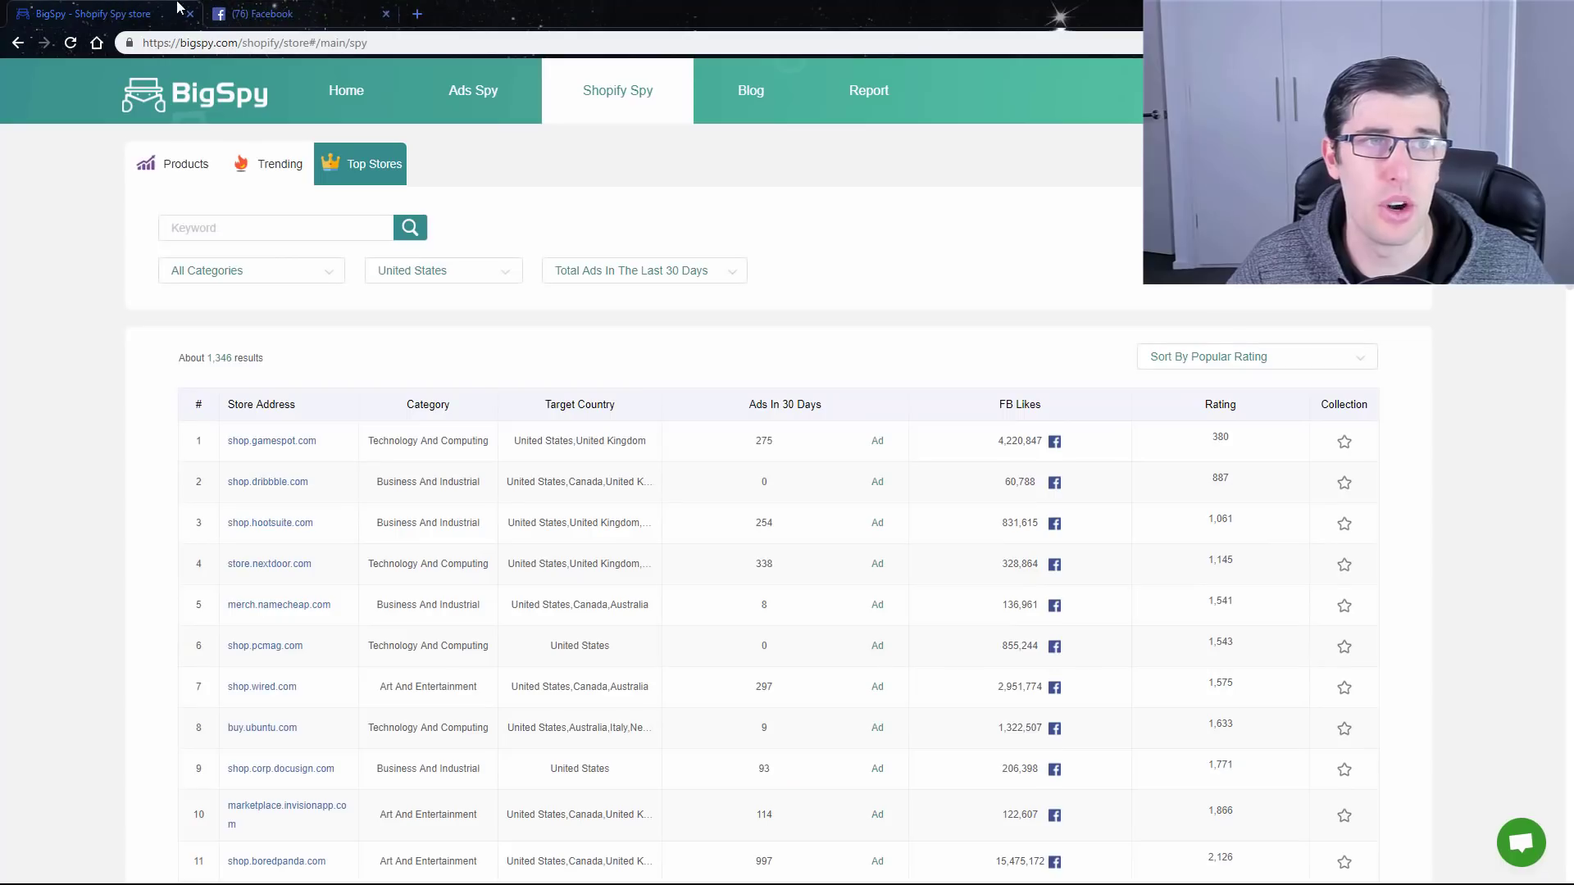
{"action": "left_click", "coordinate": [866, 90]}
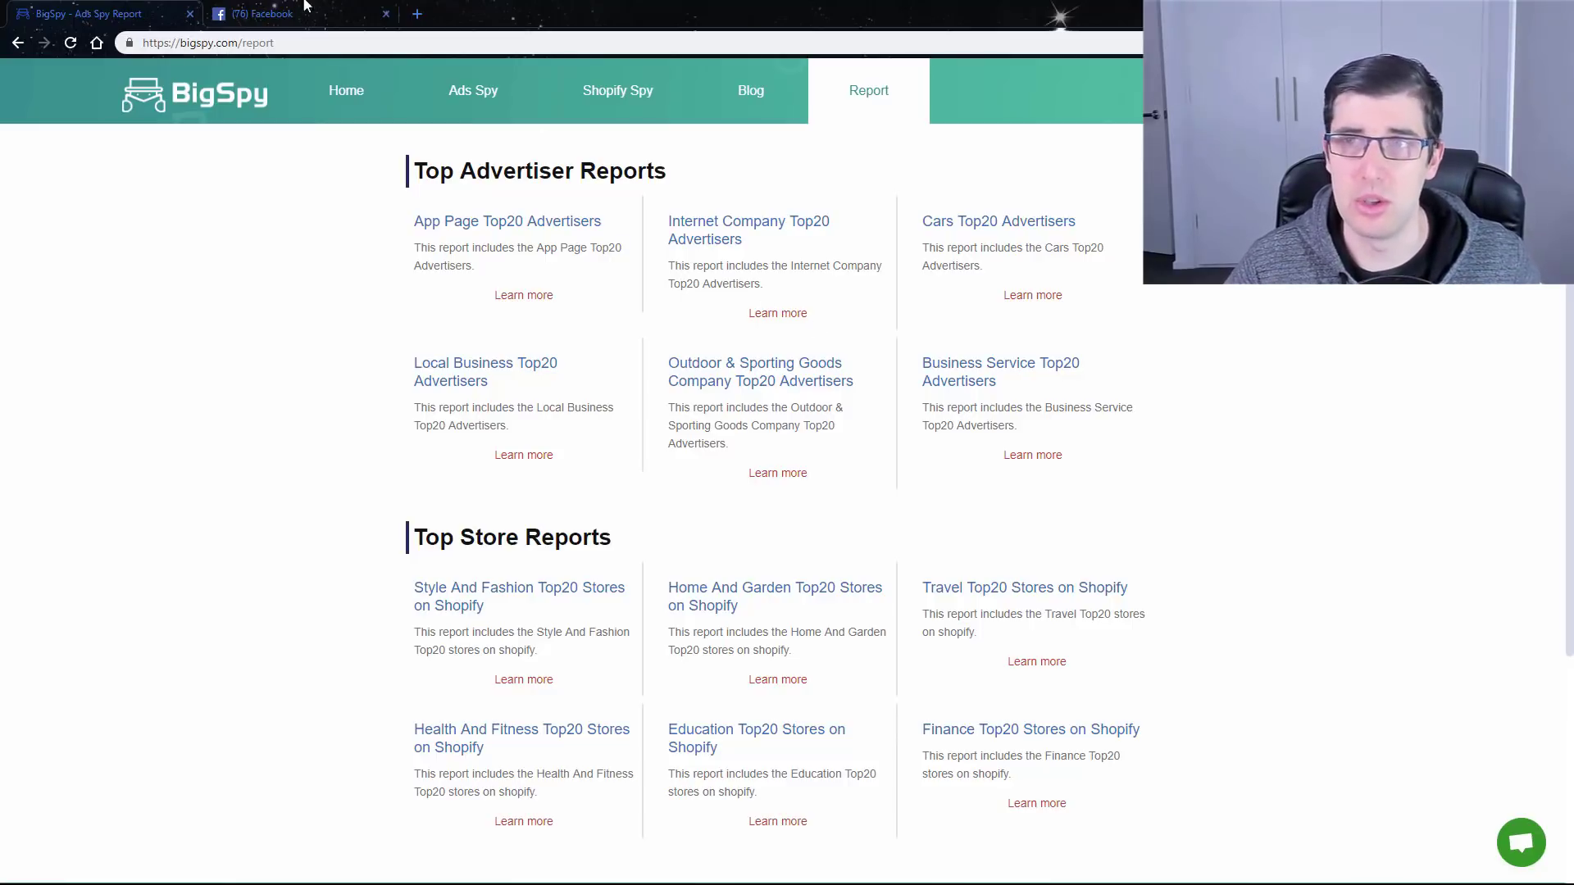
{"action": "left_click", "coordinate": [343, 96]}
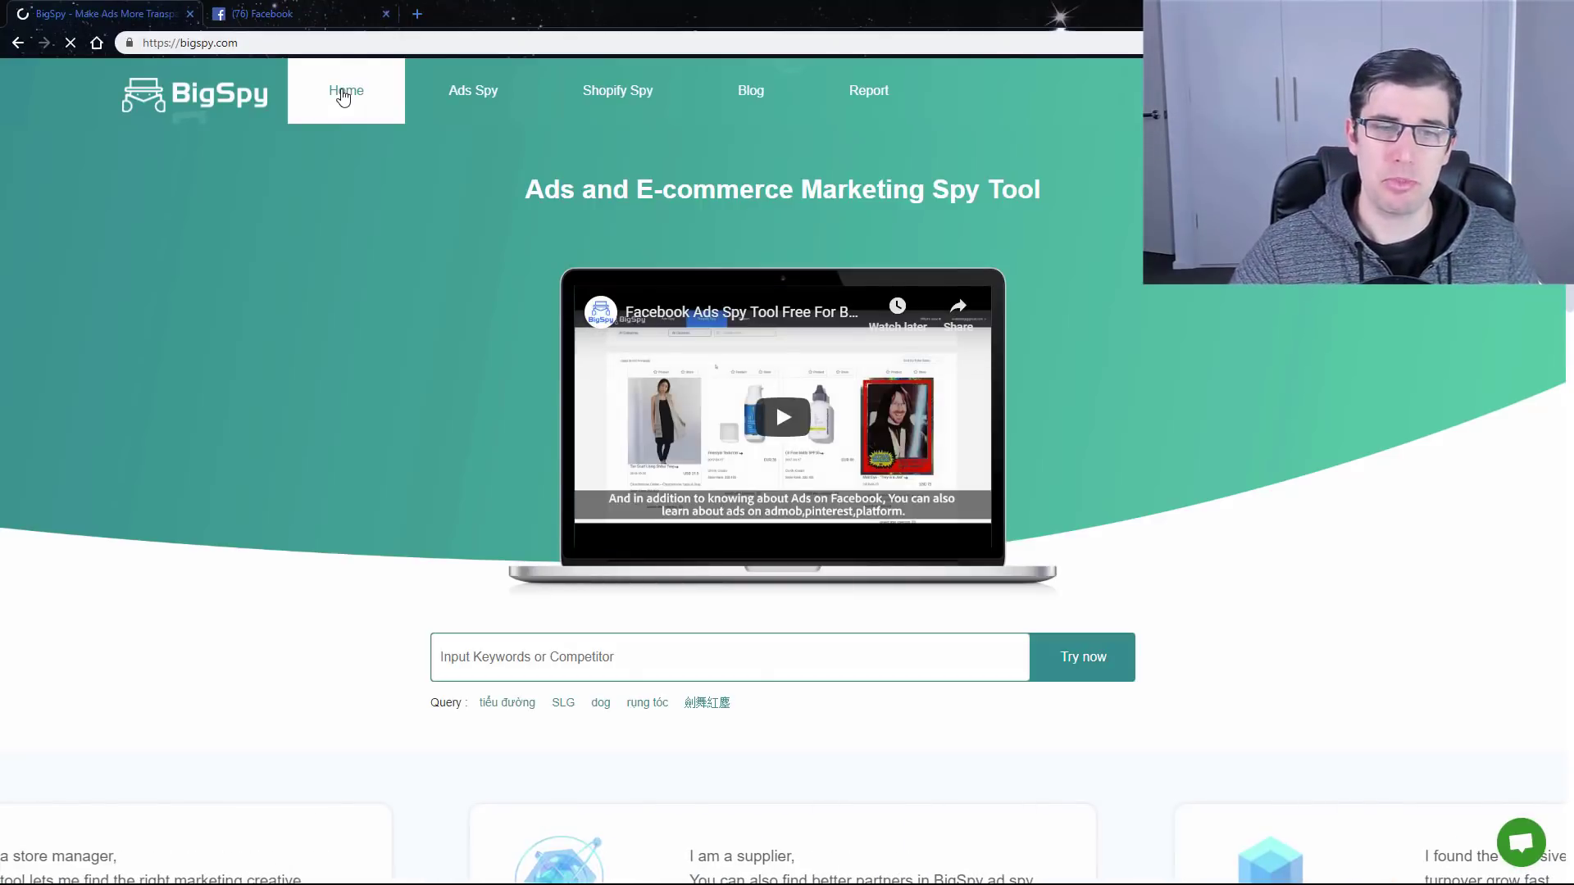
Step: Search Facebook ads in Ads Spy for the keyword 'dog collar'
{"action": "left_click", "coordinate": [436, 97]}
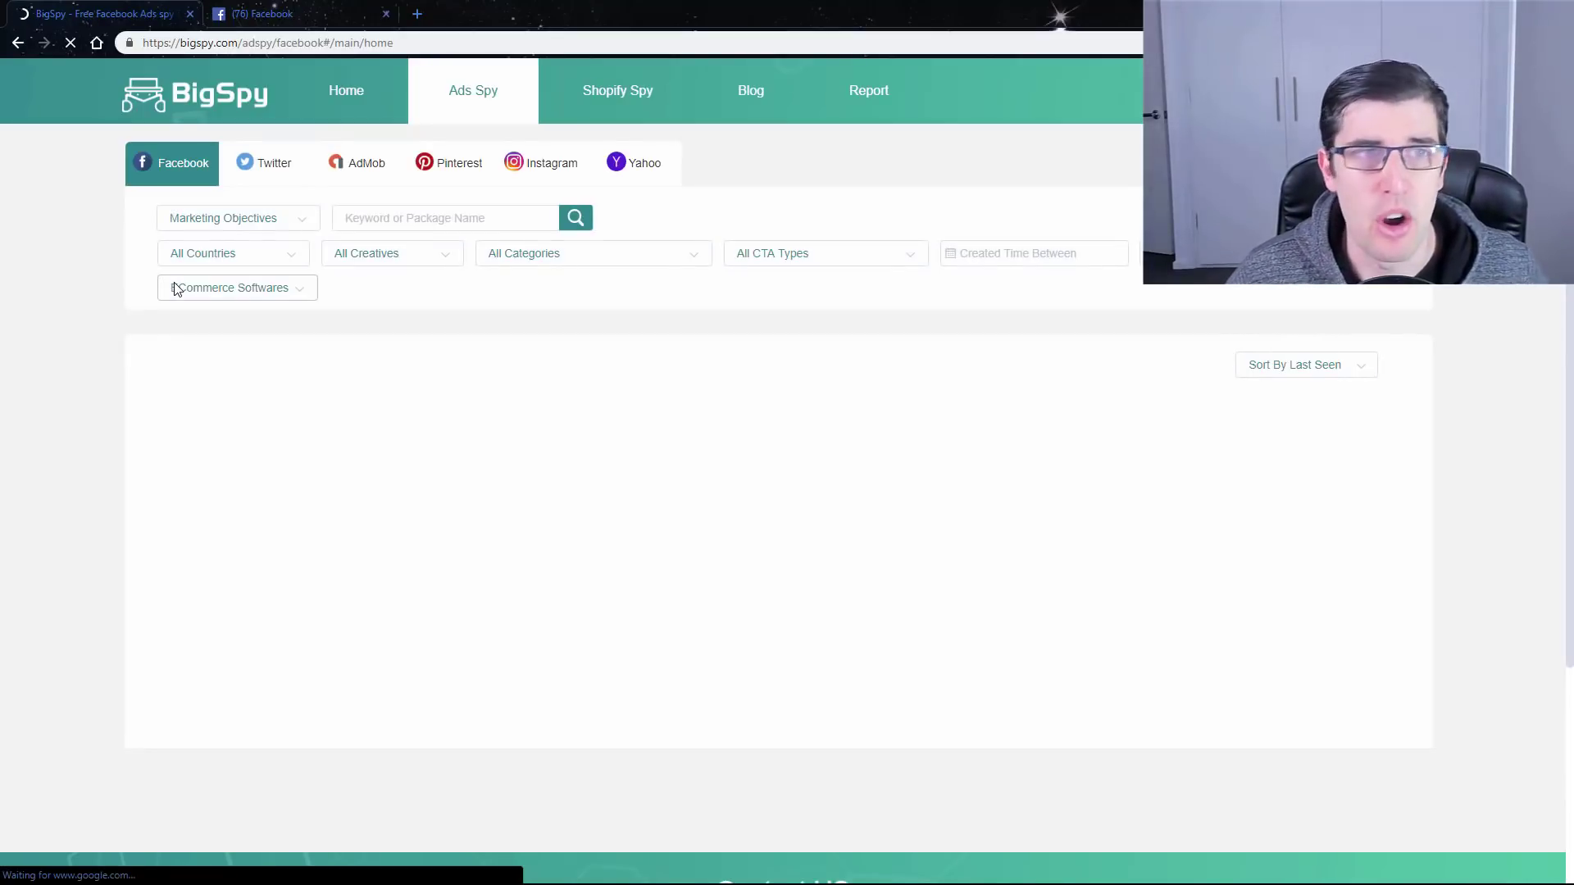
{"action": "left_click", "coordinate": [246, 226]}
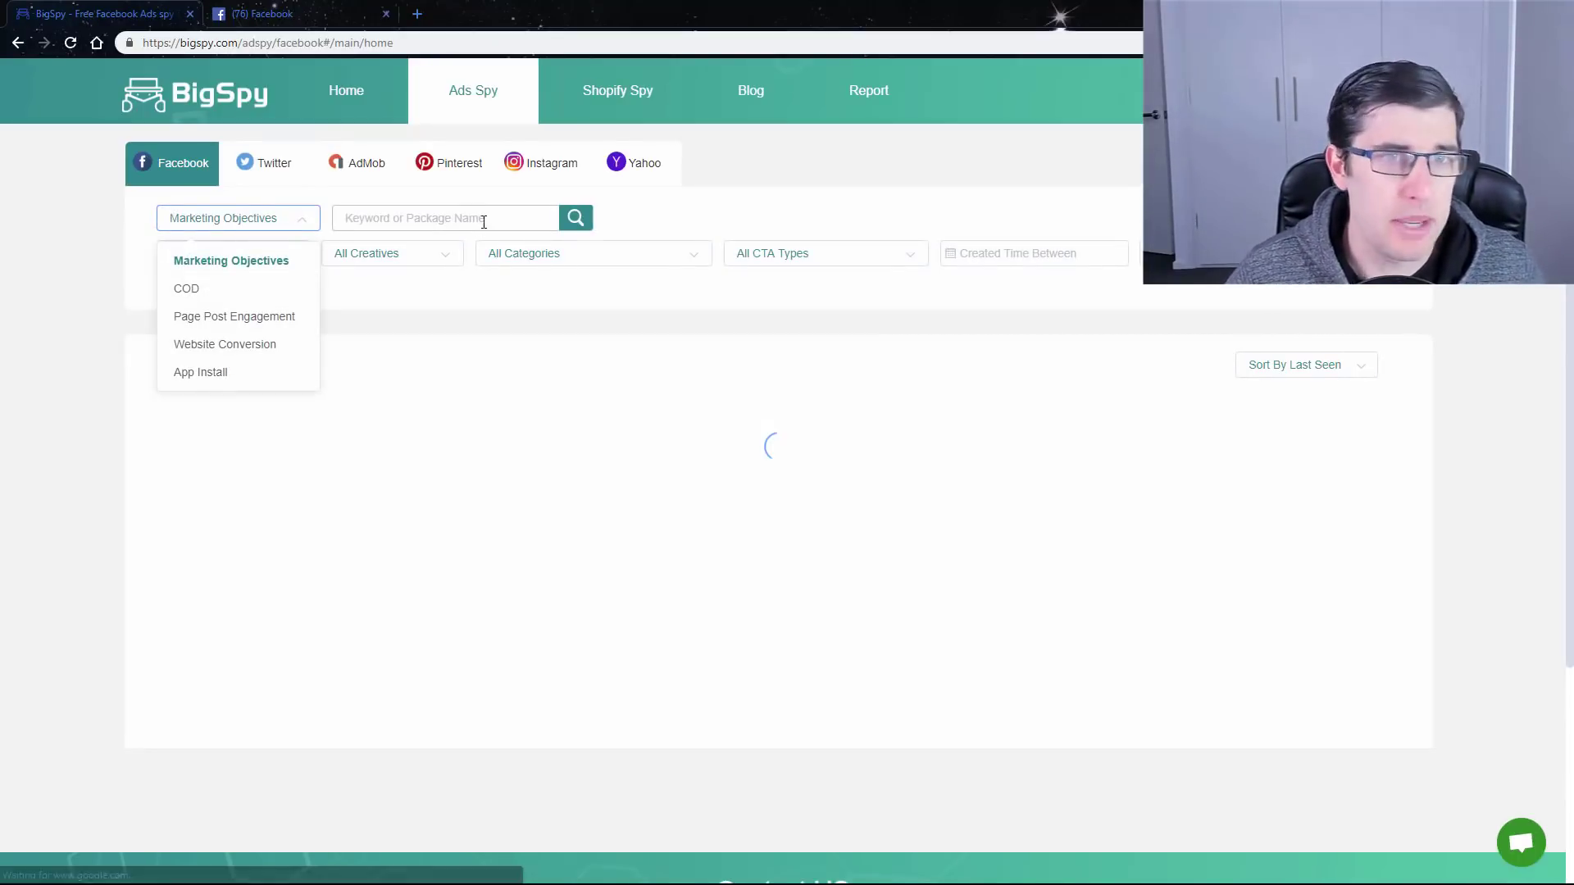
{"action": "left_click", "coordinate": [373, 228]}
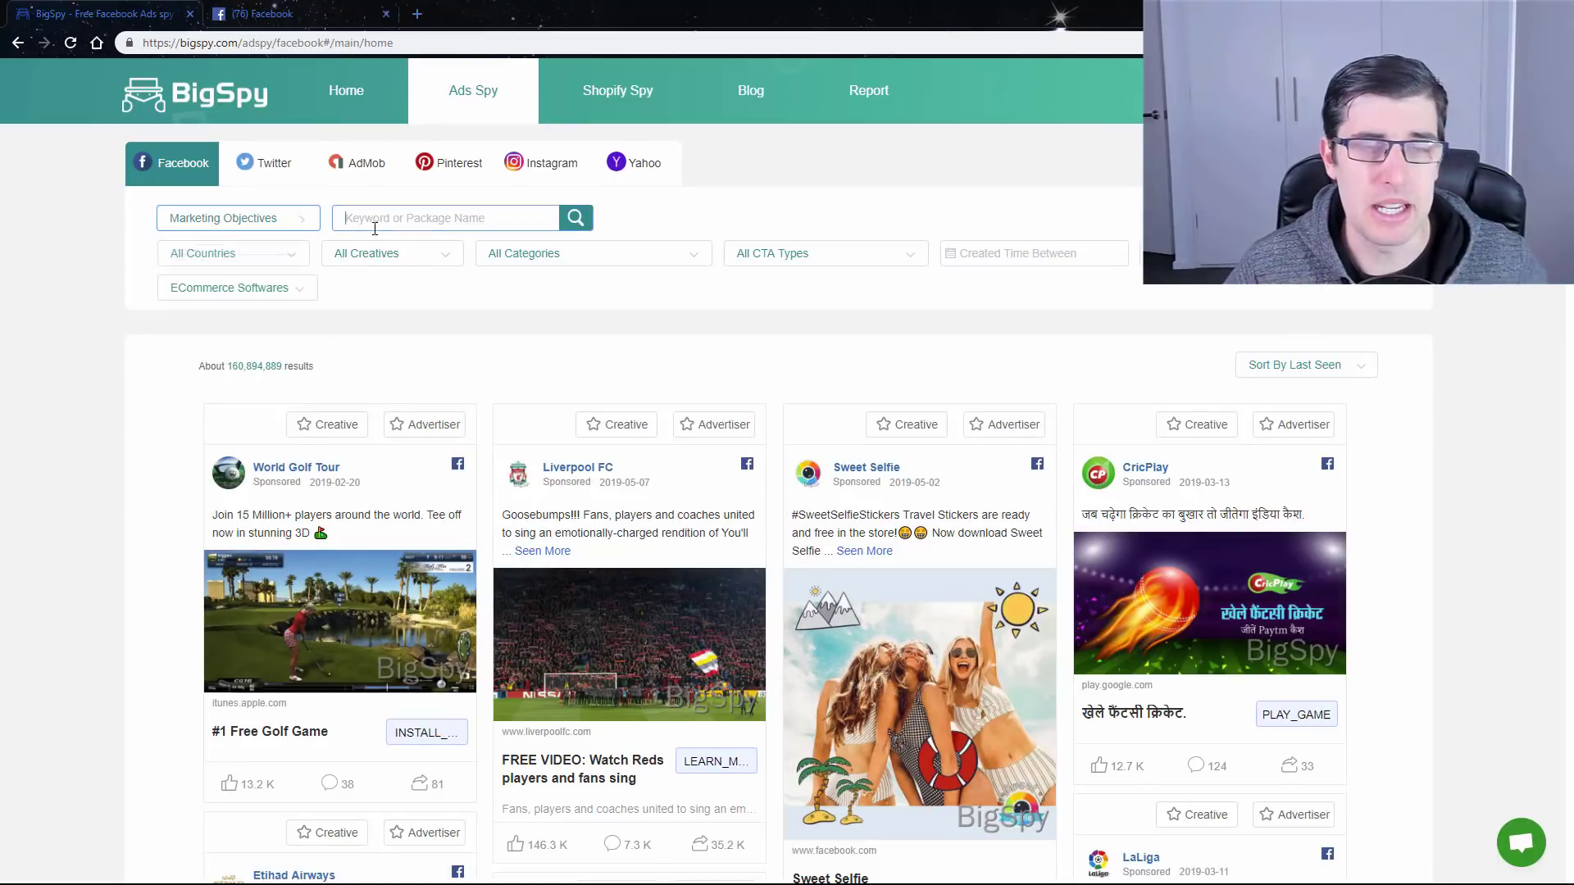
{"action": "type", "text": "dog co"}
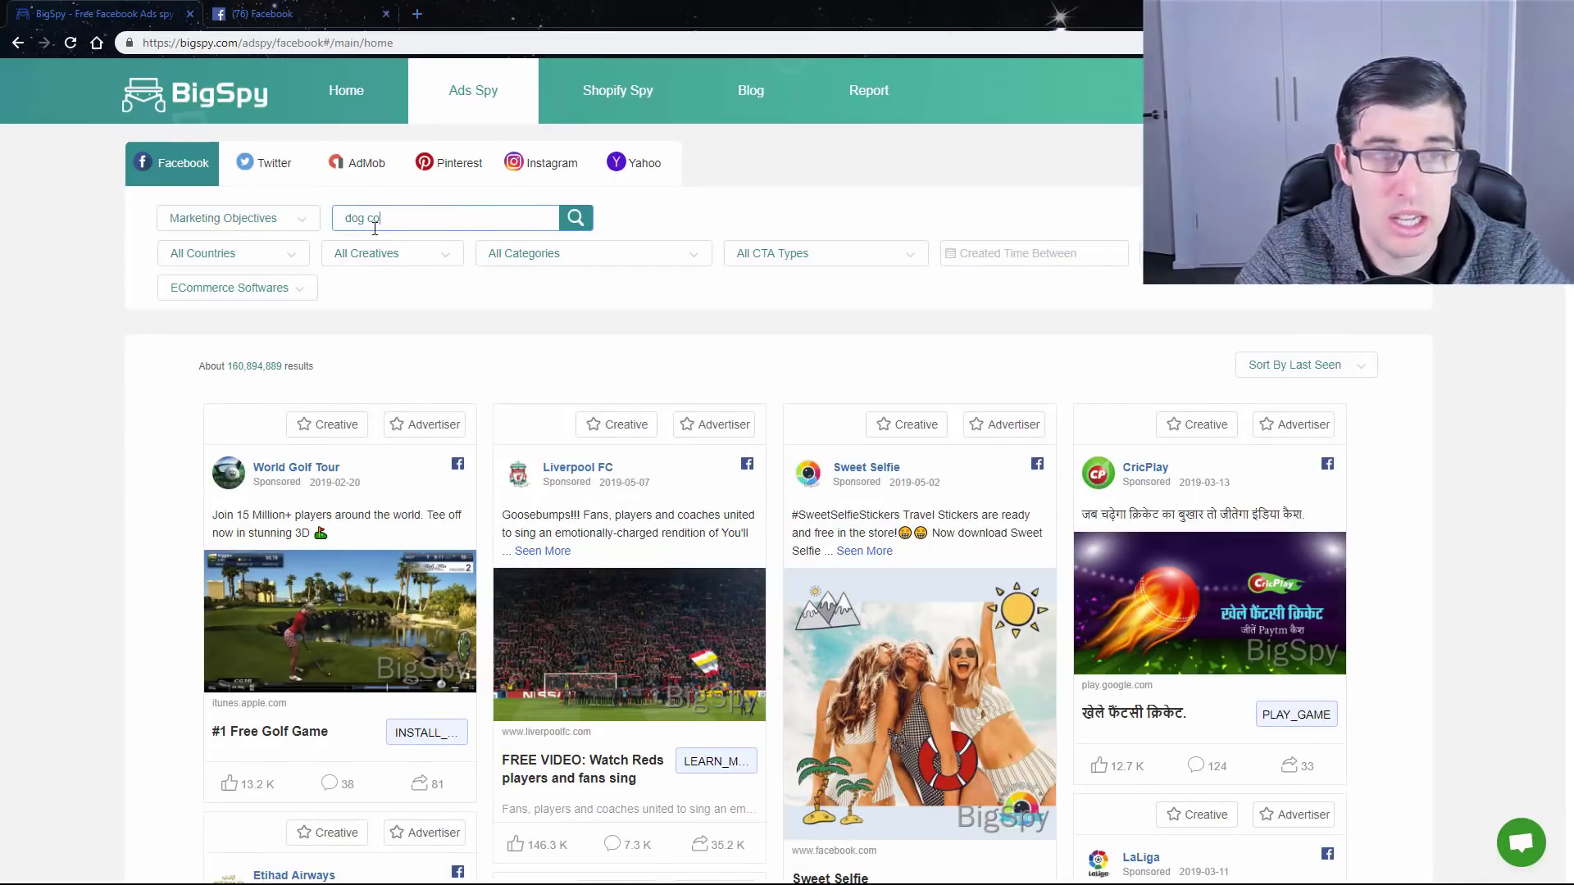
{"action": "type", "text": "llar"}
{"action": "key", "text": "Return"}
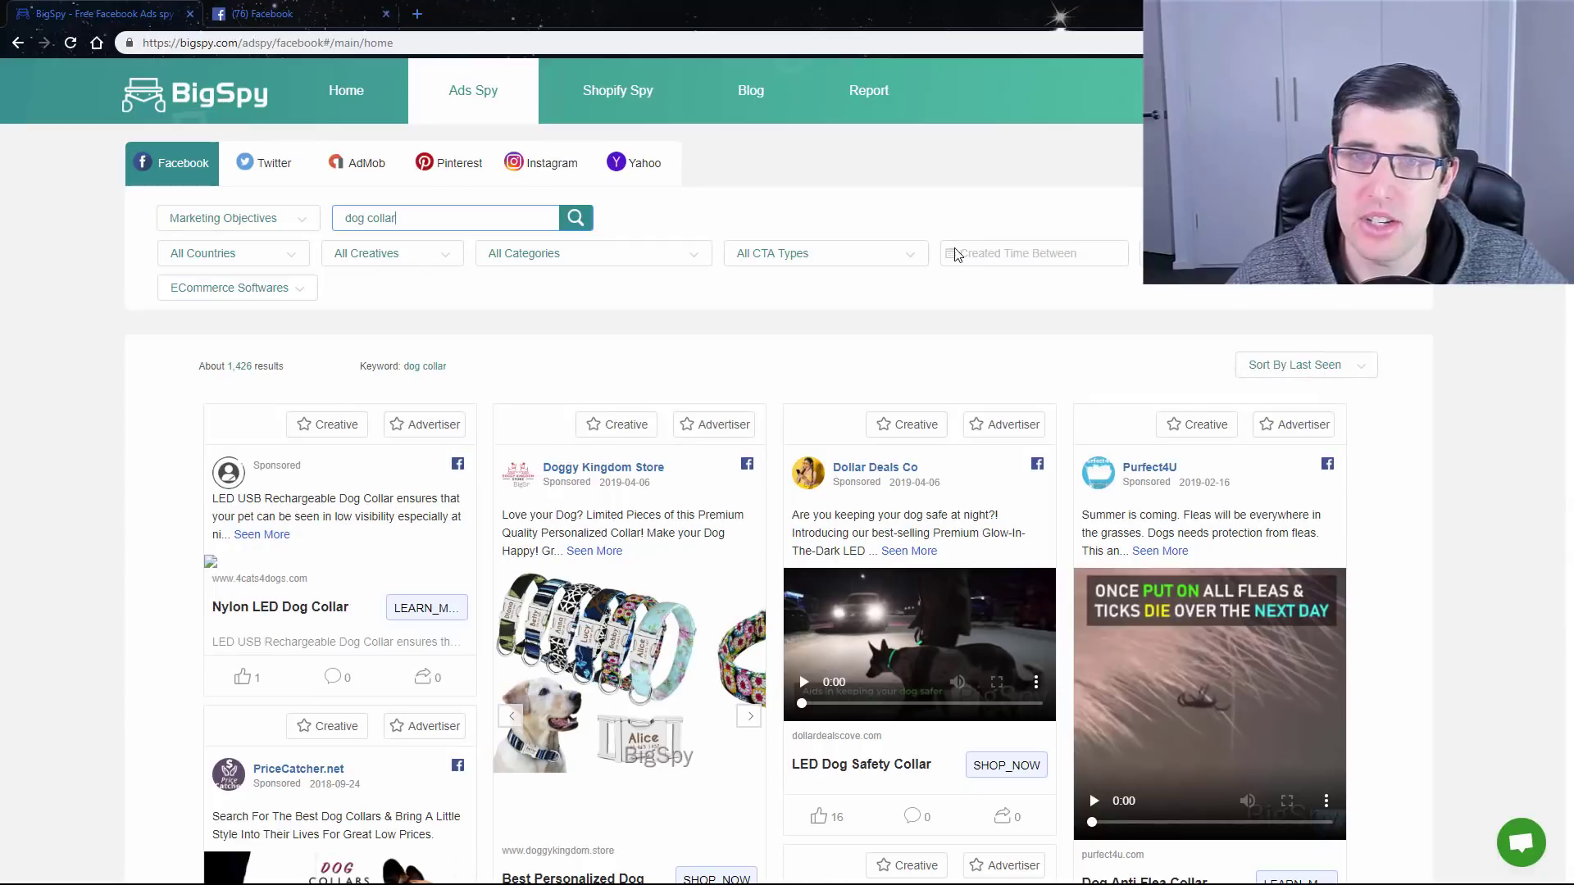
Step: Limit the 'dog collar' ads to those created in the last 3 months (2019-02-08 – 2019-05-09)
{"action": "left_click", "coordinate": [1020, 253]}
{"action": "left_click", "coordinate": [537, 318]}
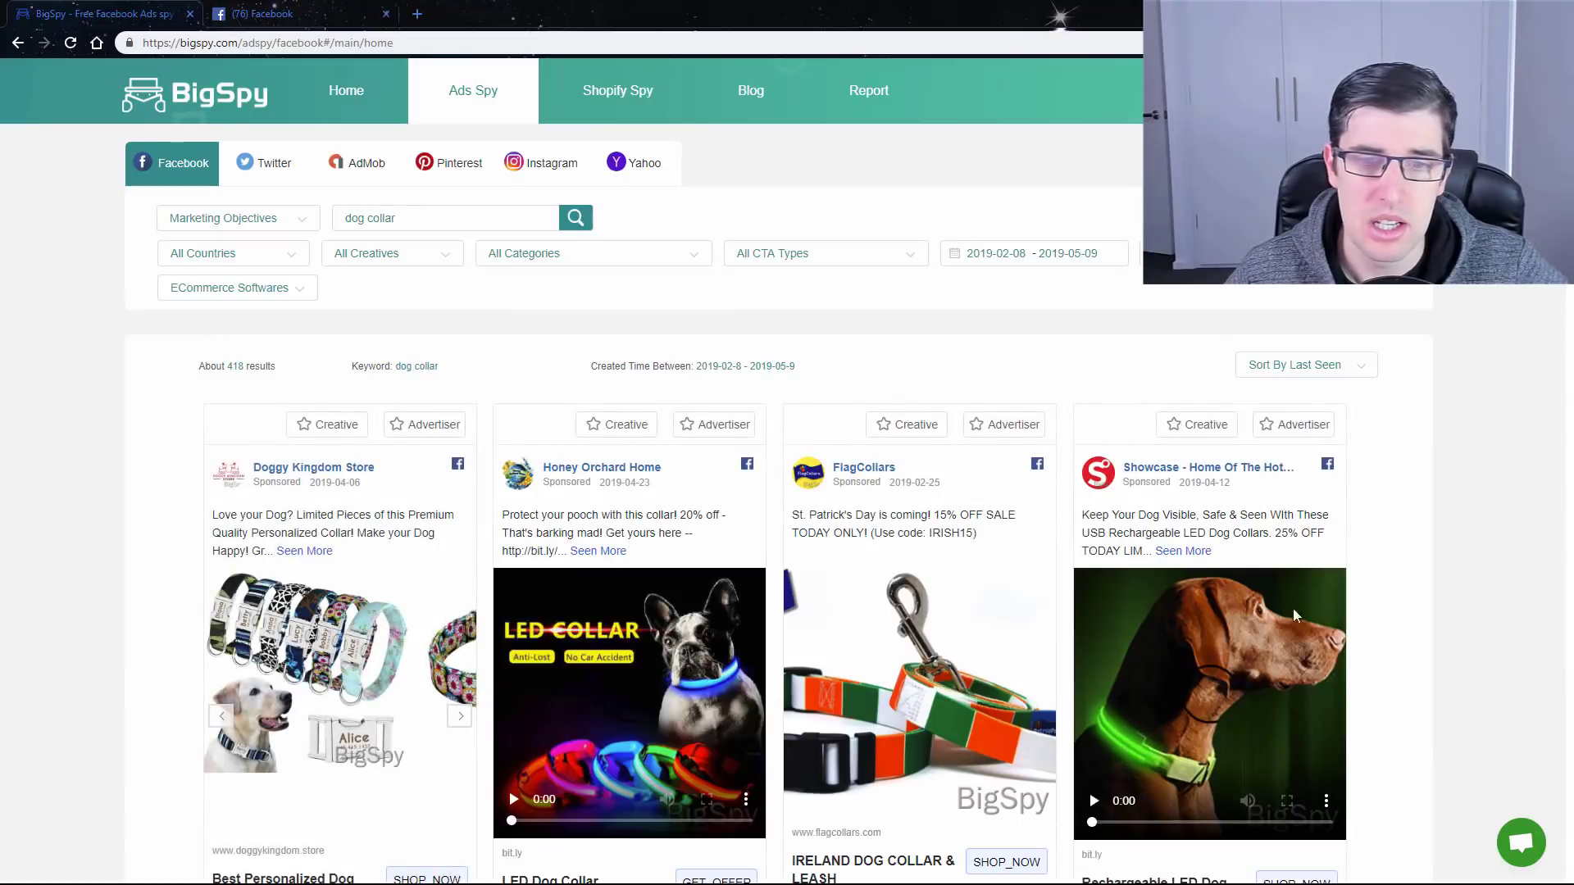
{"action": "scroll", "coordinate": [1431, 545], "scroll_direction": "down", "scroll_amount": 3}
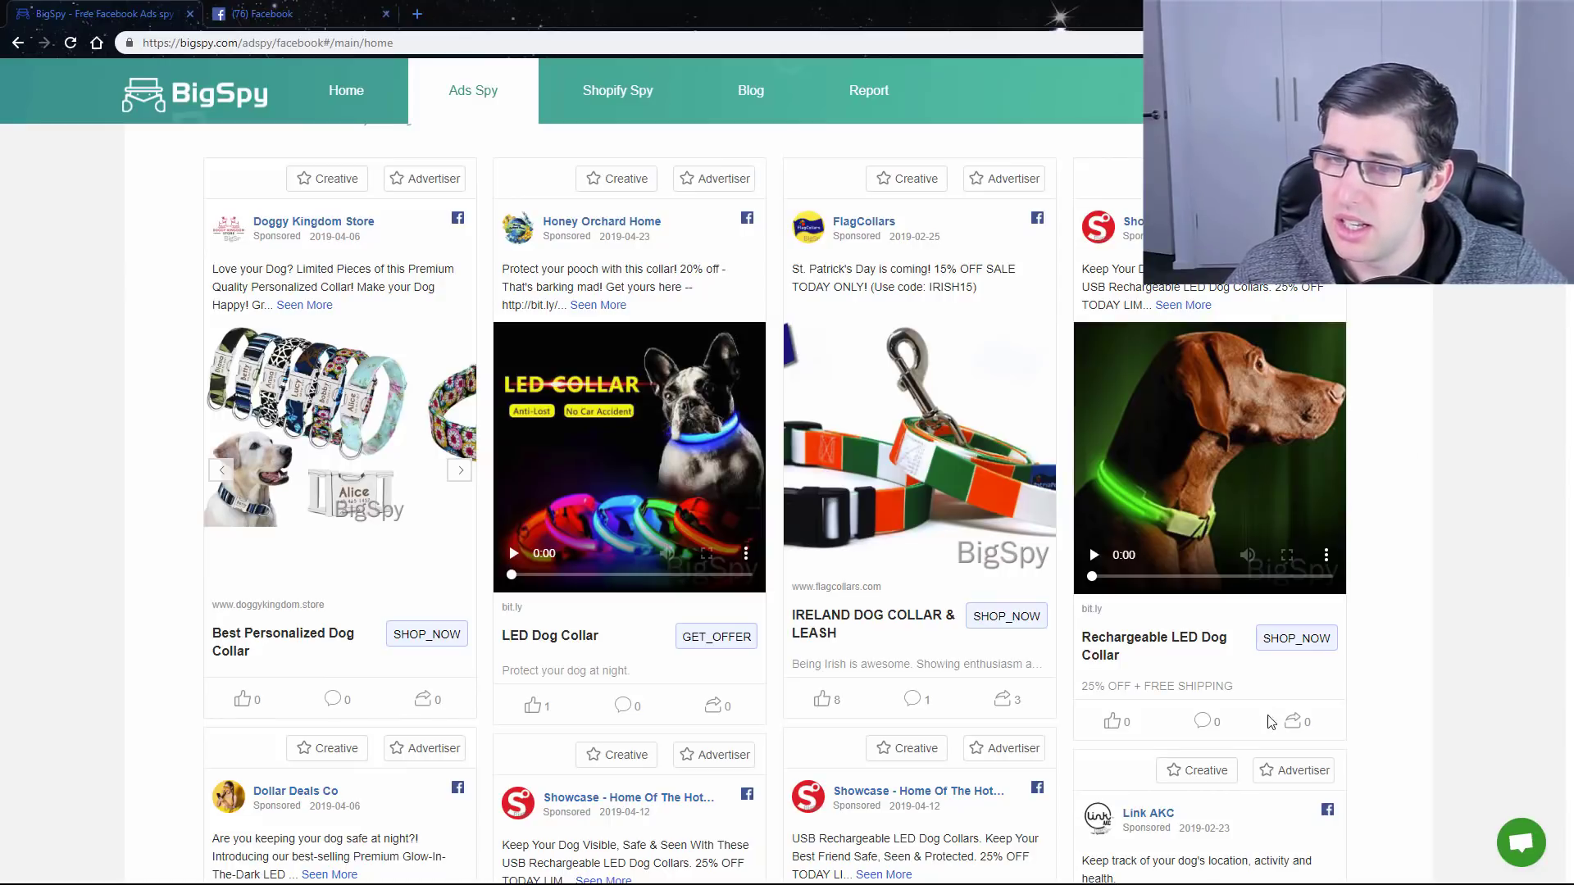
{"action": "scroll", "coordinate": [1406, 360], "scroll_direction": "up", "scroll_amount": 2}
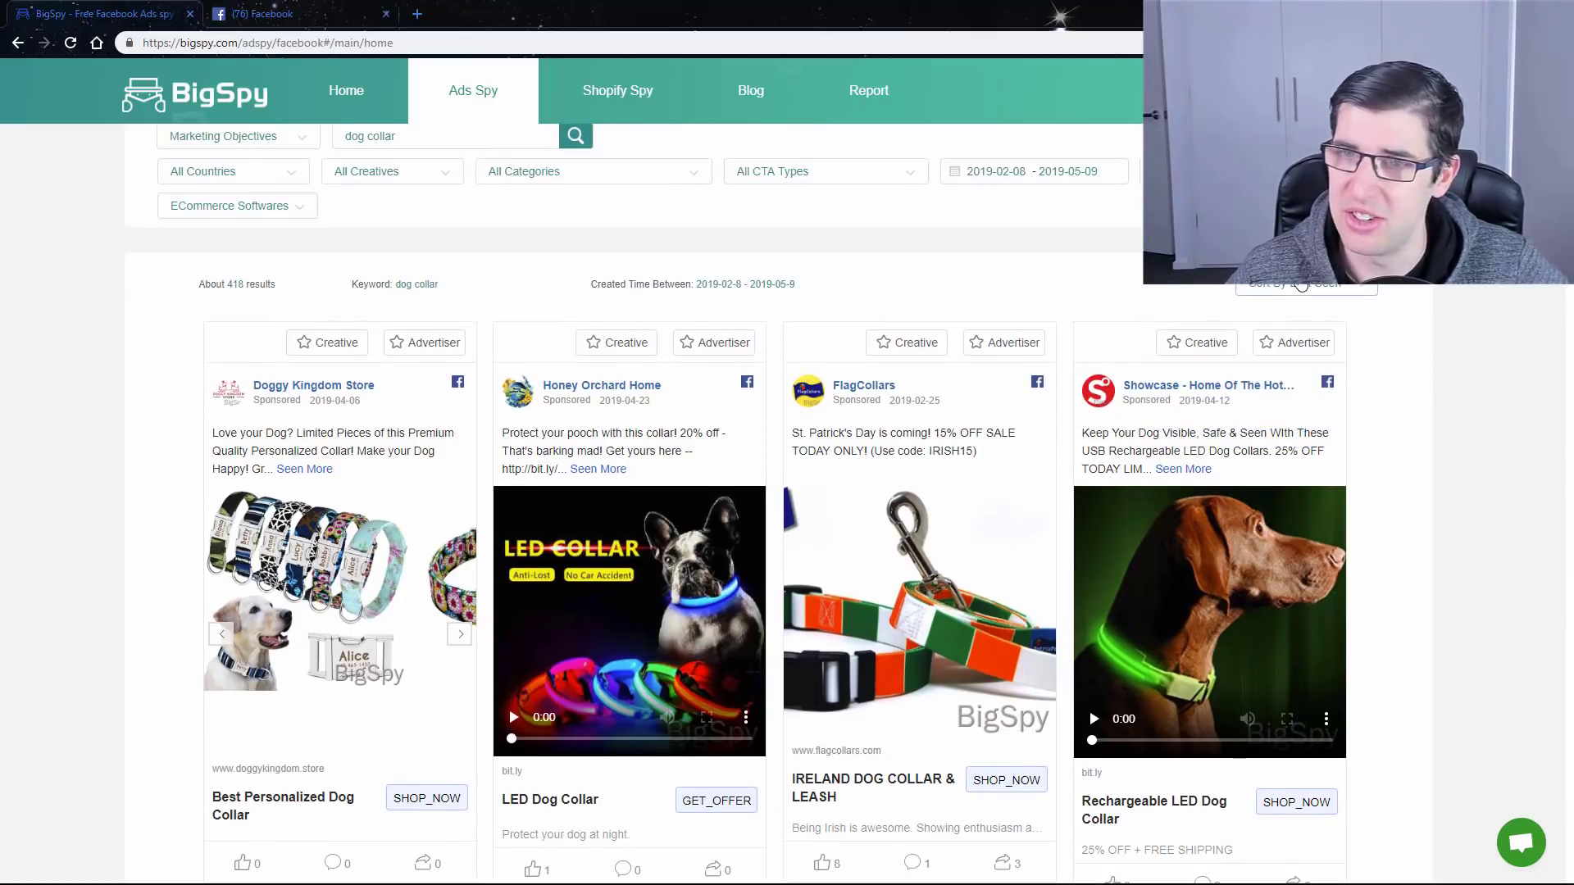
Step: Sort the ads by comments and browse the roughly 418 results, led by Top Dog Tips
{"action": "left_click", "coordinate": [1301, 283]}
{"action": "left_click", "coordinate": [1289, 408]}
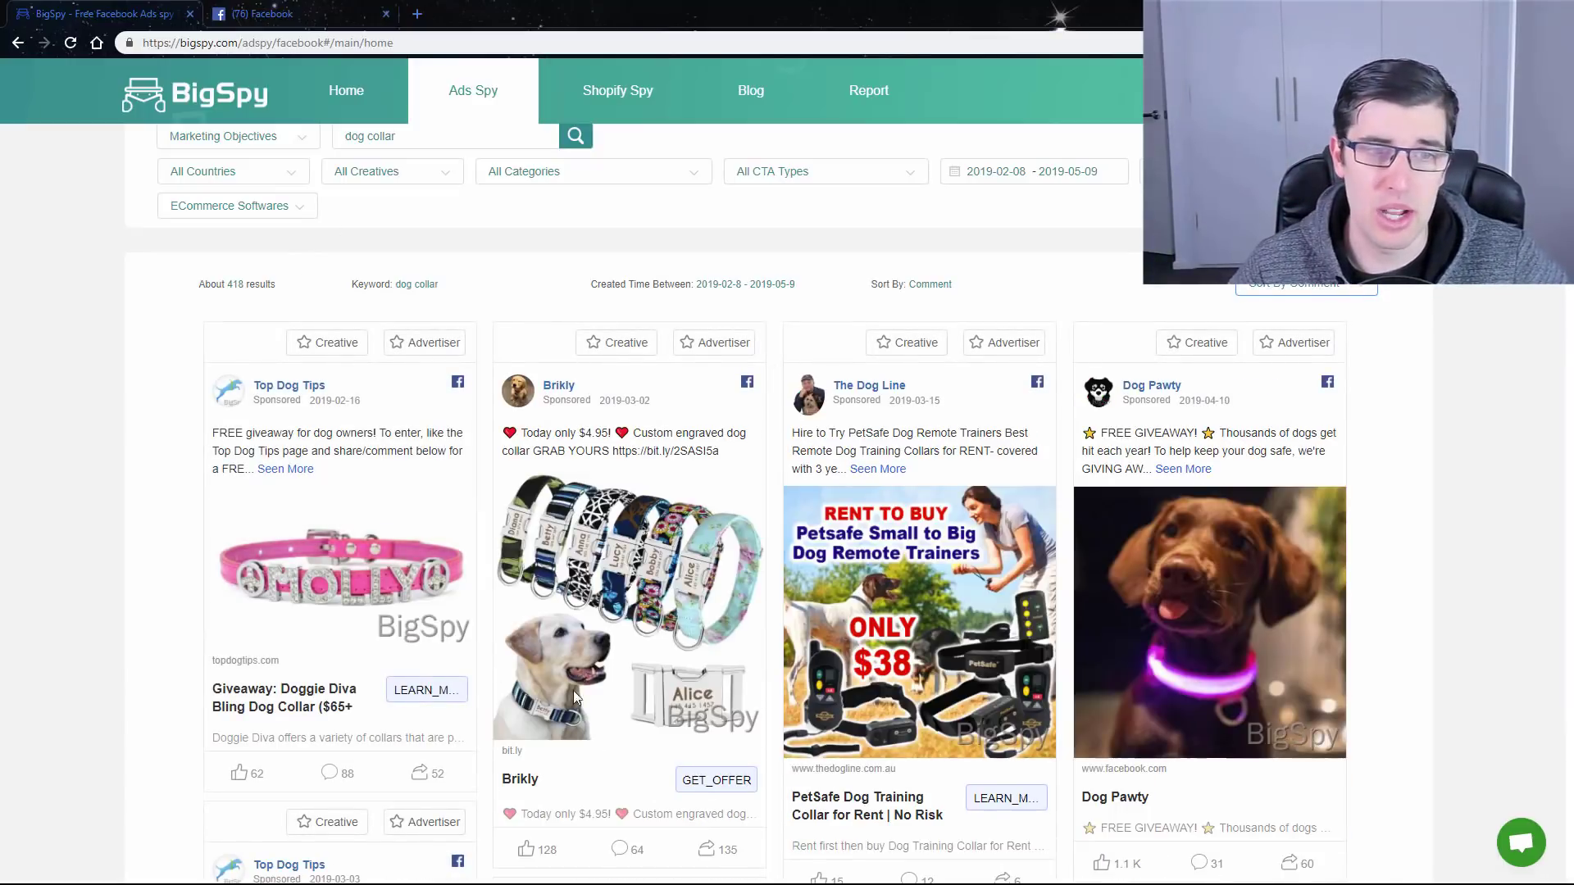
{"action": "scroll", "coordinate": [721, 613], "scroll_direction": "down", "scroll_amount": 2}
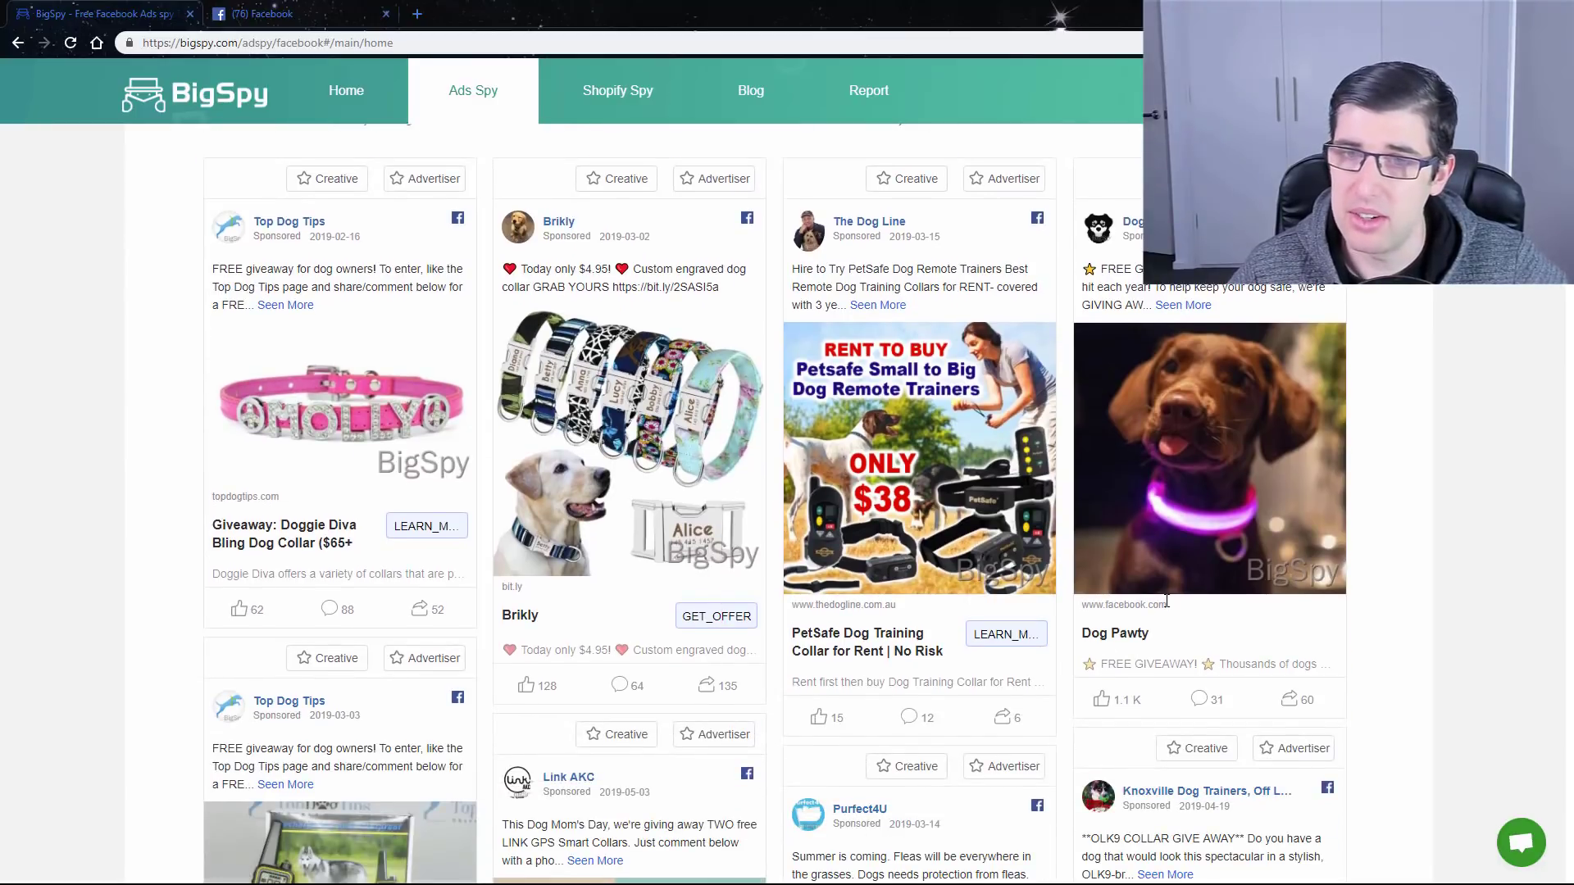
{"action": "scroll", "coordinate": [1169, 513], "scroll_direction": "down", "scroll_amount": 6}
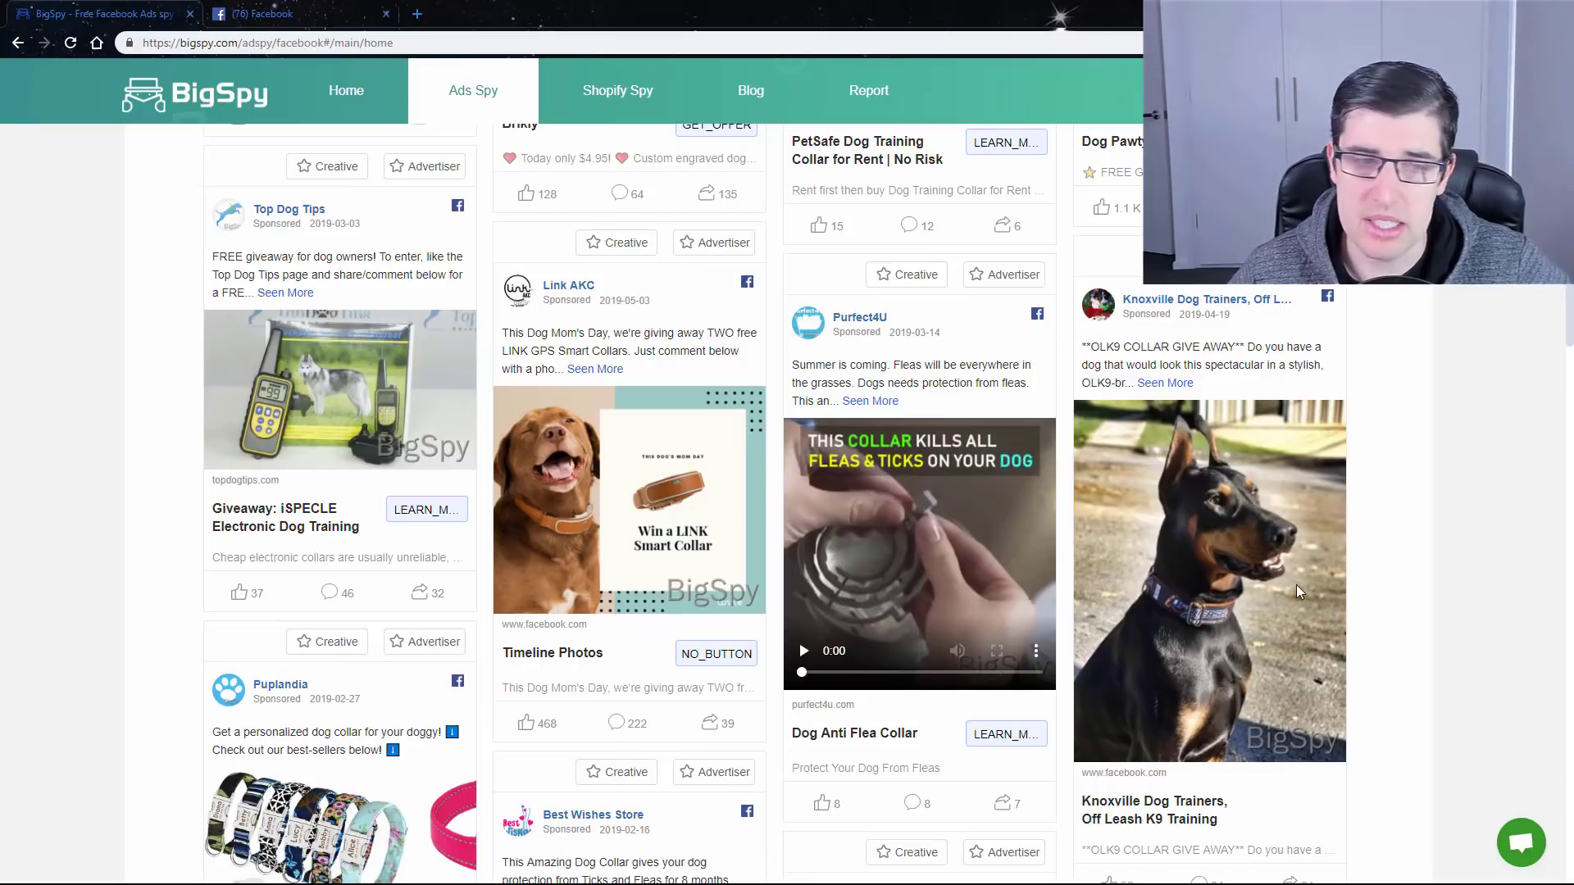
{"action": "scroll", "coordinate": [1297, 587], "scroll_direction": "down", "scroll_amount": 4}
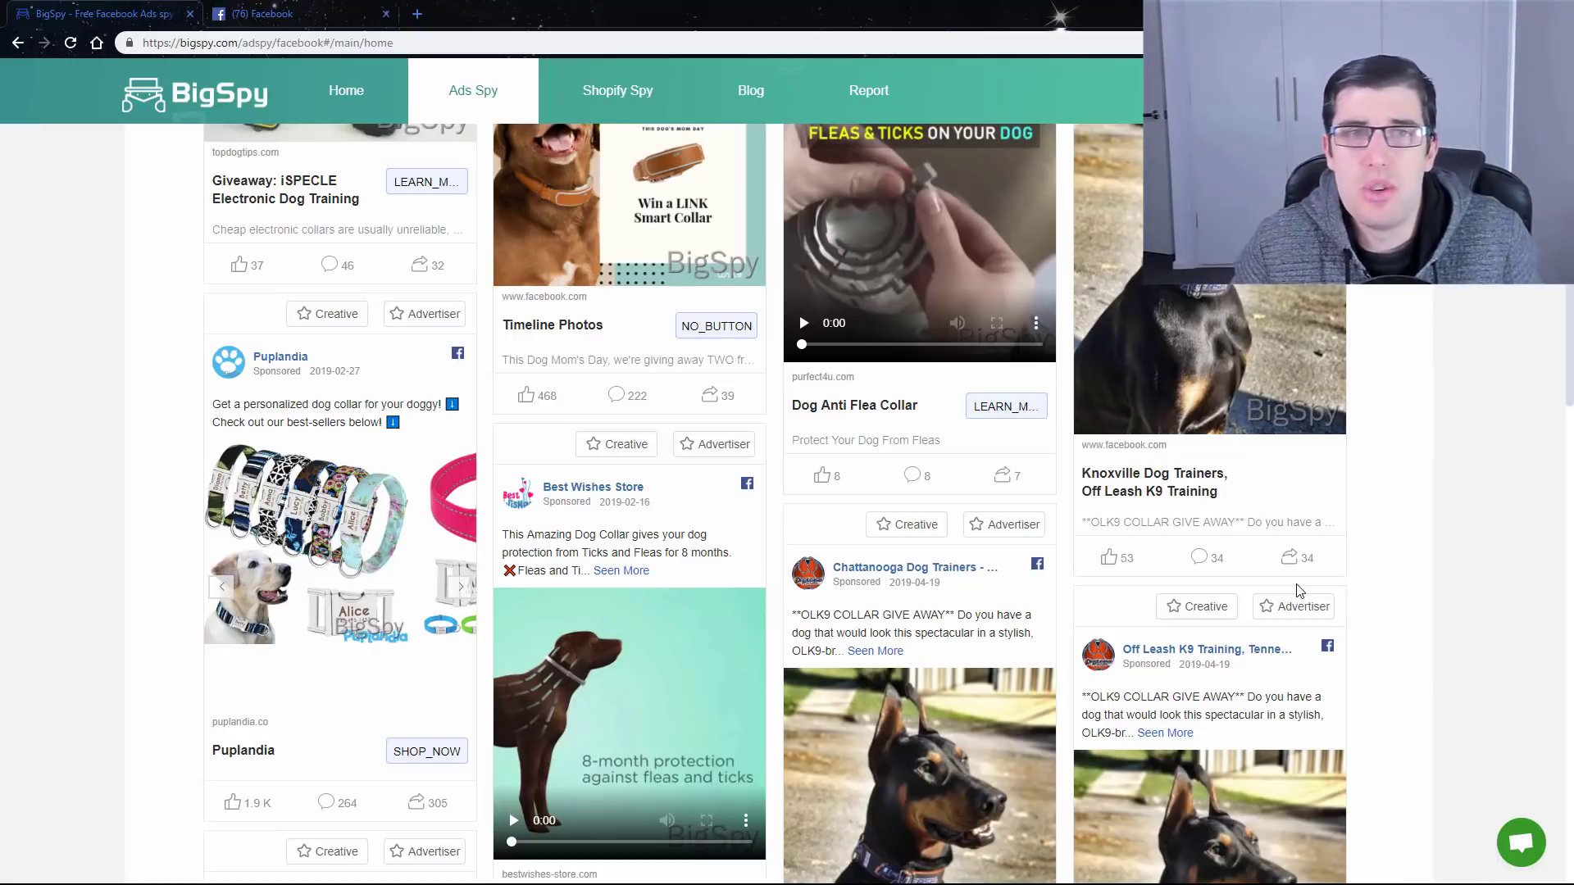
{"action": "scroll", "coordinate": [1297, 589], "scroll_direction": "up", "scroll_amount": 10}
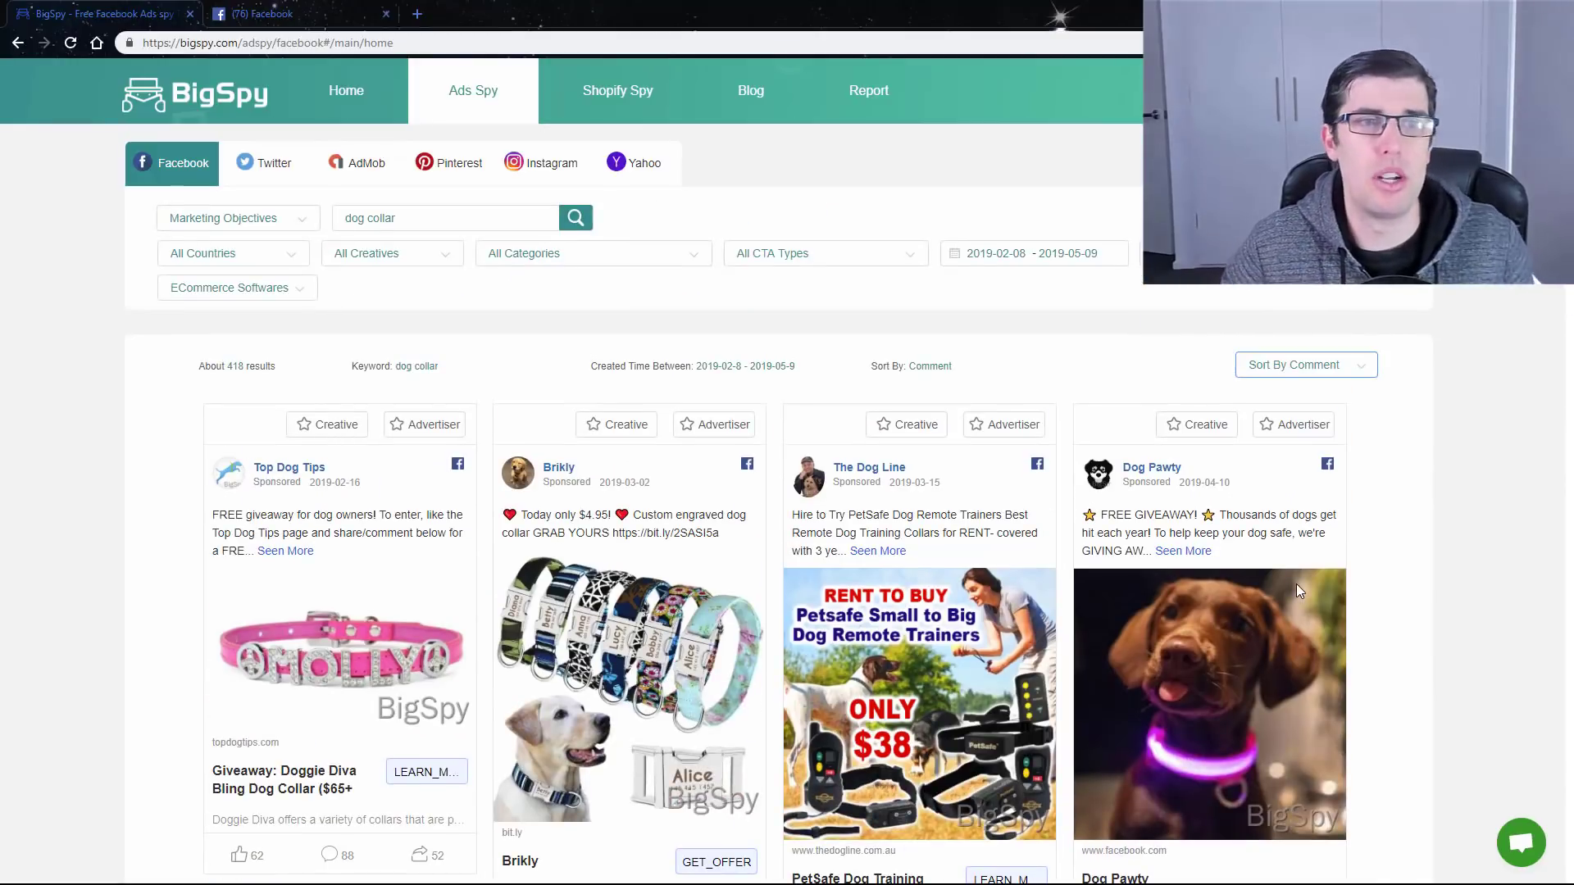